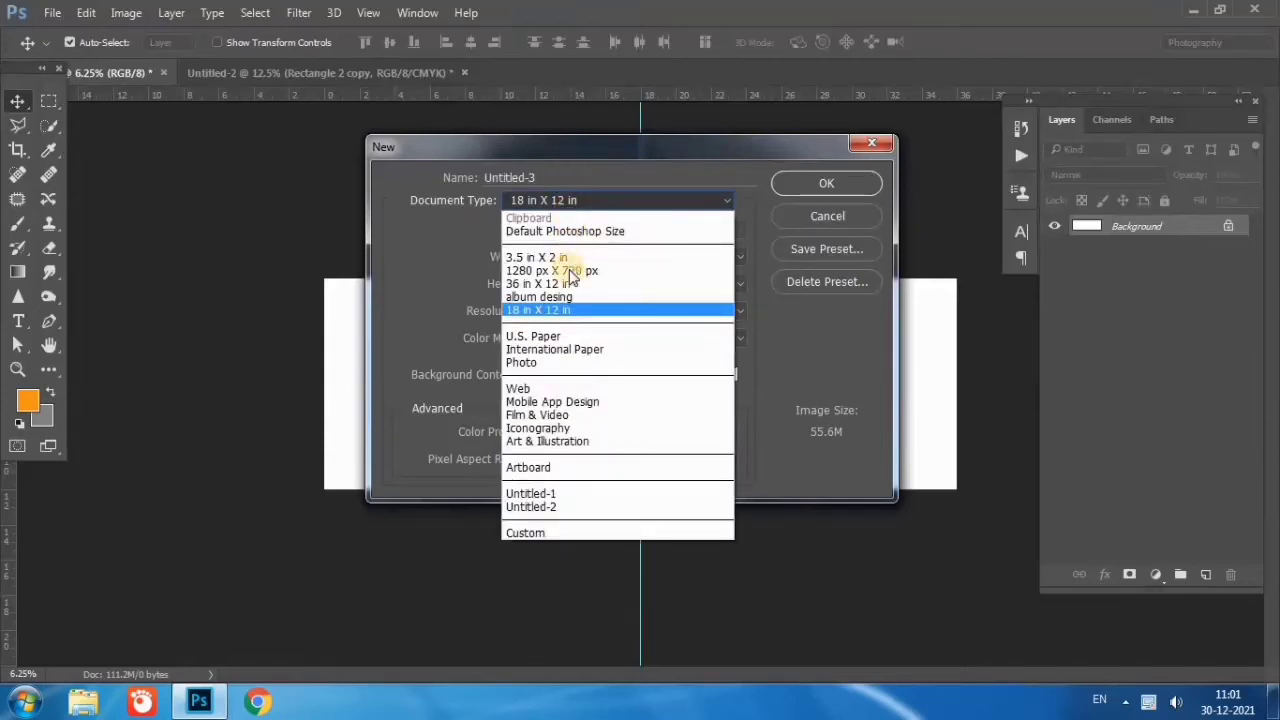
- Cover the 36 × 12 inch canvas with a light orange rectangle shape layer, Rectangle 1
click(570, 282)
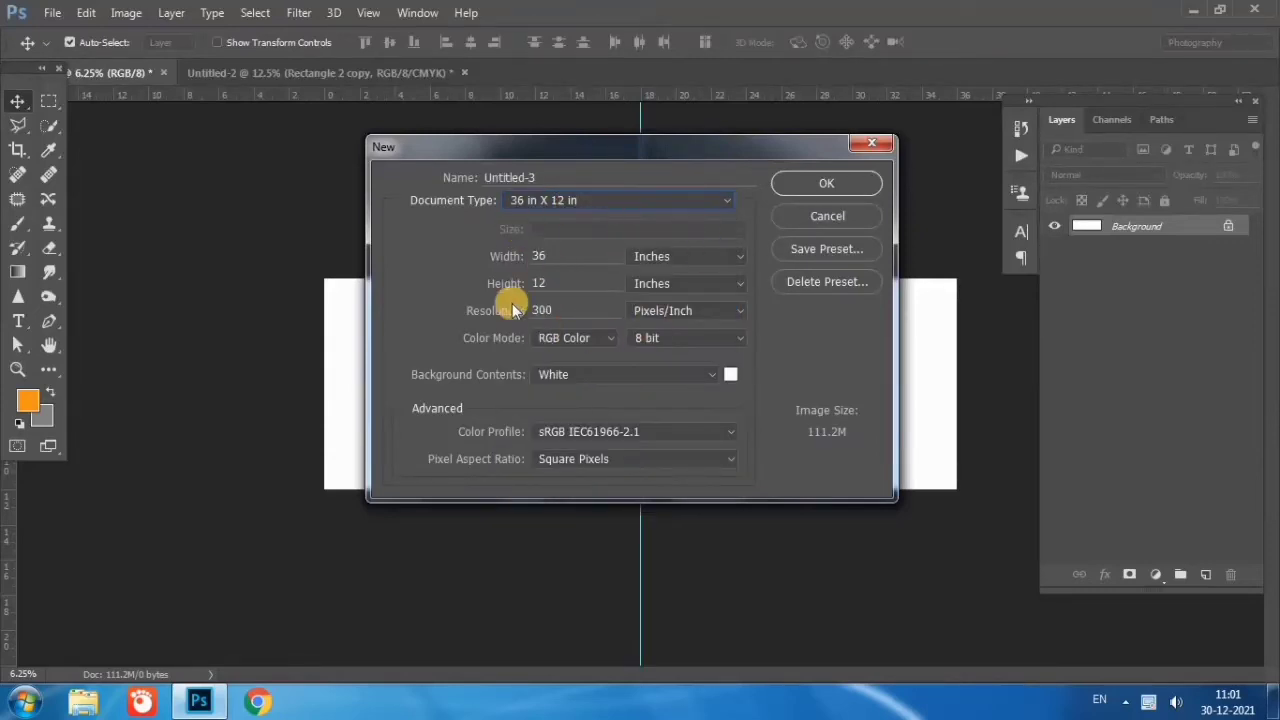
click(843, 218)
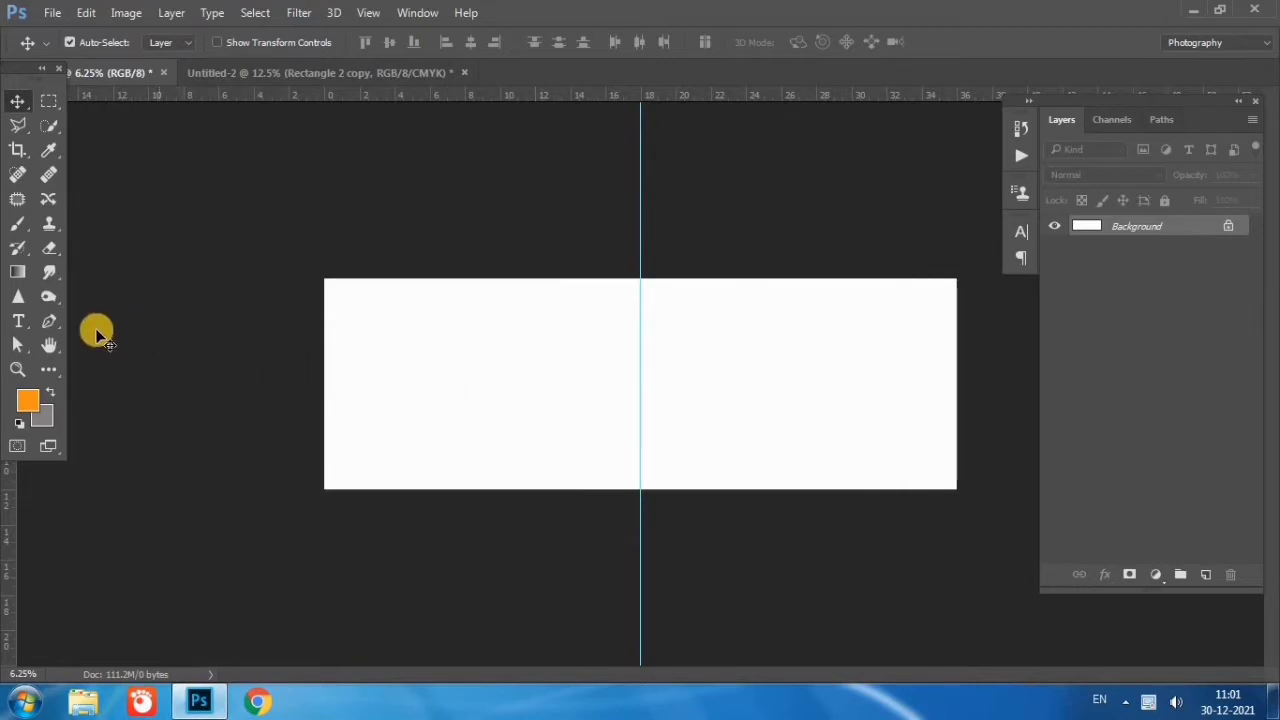
click(48, 369)
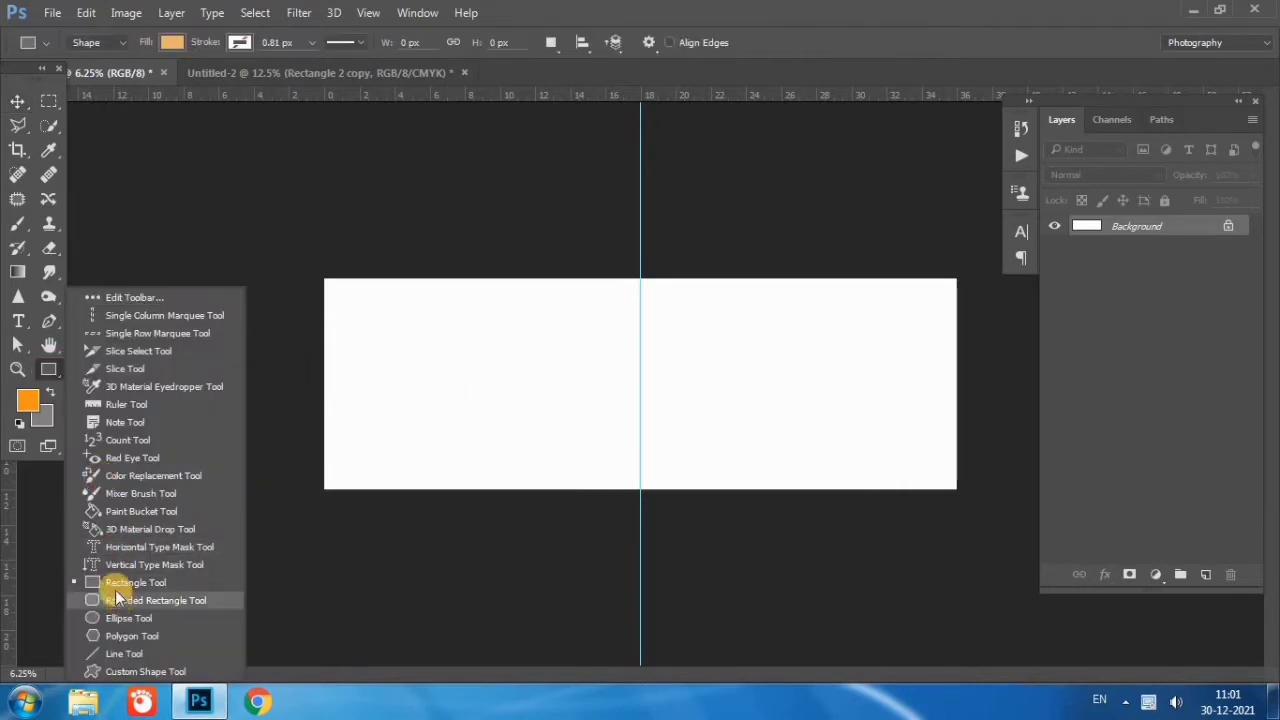
click(113, 582)
drag(317, 270, 960, 490)
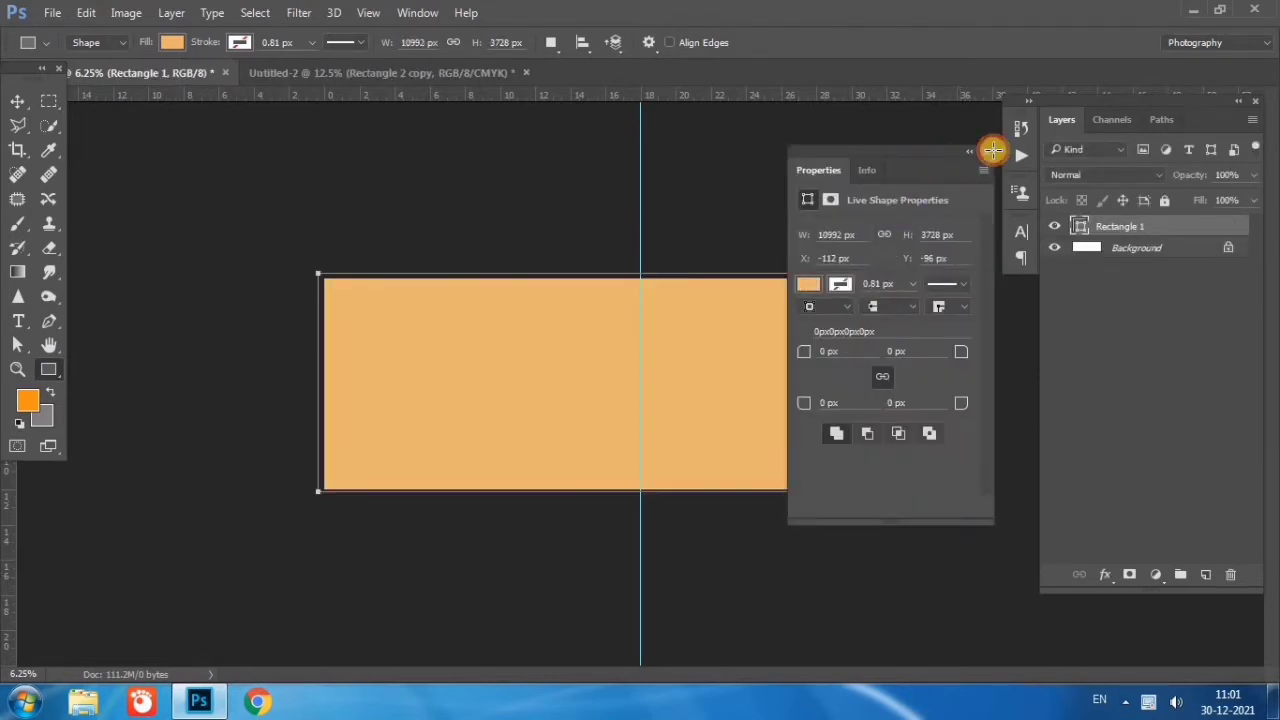
click(986, 153)
click(16, 106)
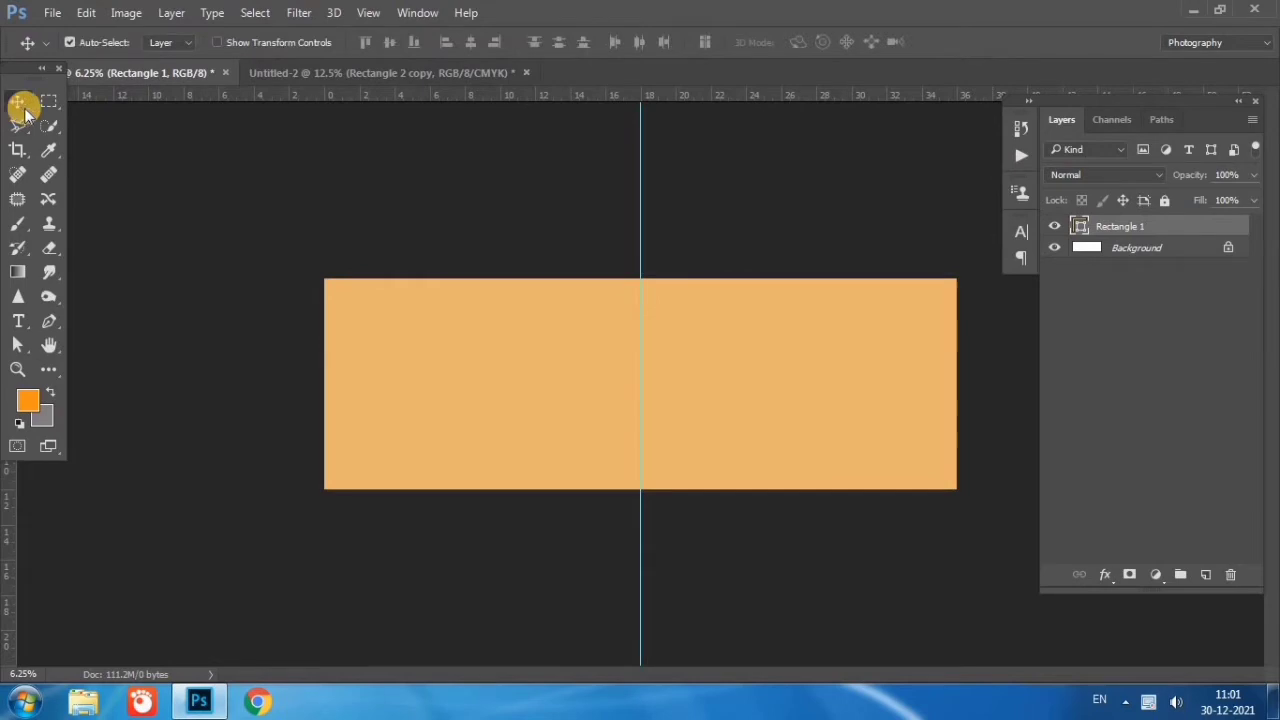
key(ctrl+plus)
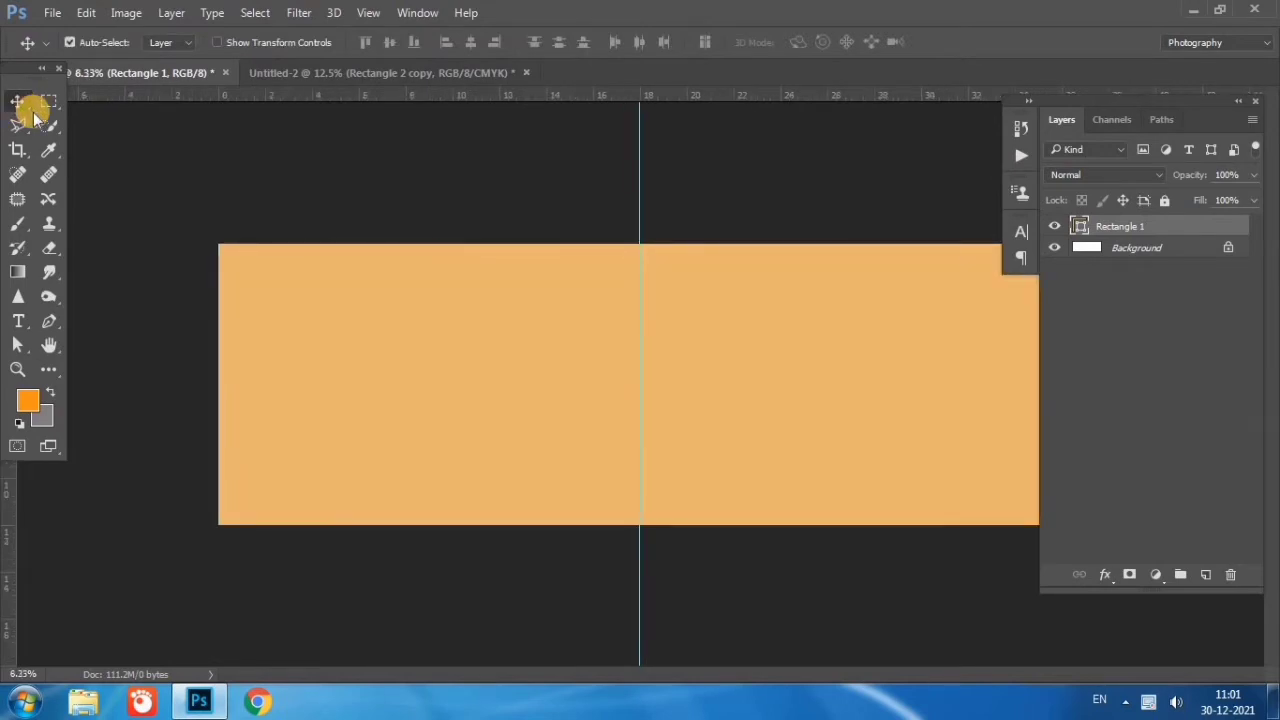
- Bring the garland photo (Layer 12 copy) from Untitled-2, scale it about 343%, flip it horizontally, fill the left half
click(333, 73)
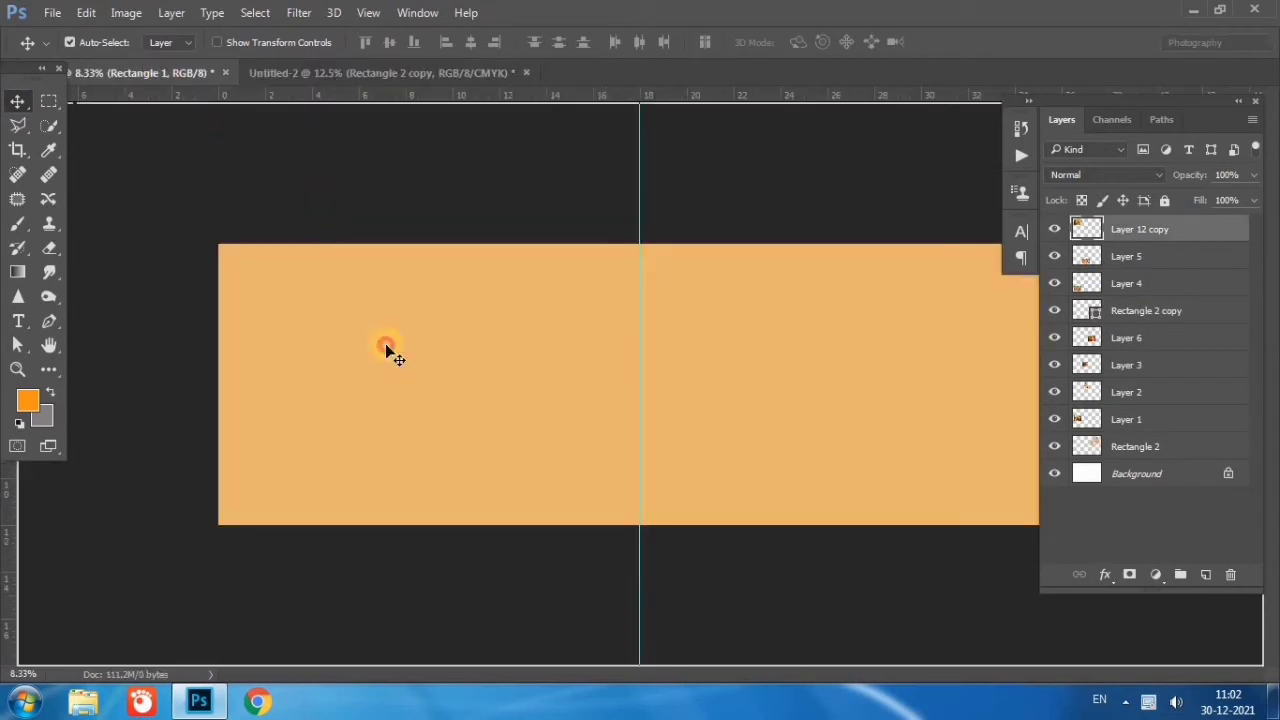
drag(160, 75, 385, 370)
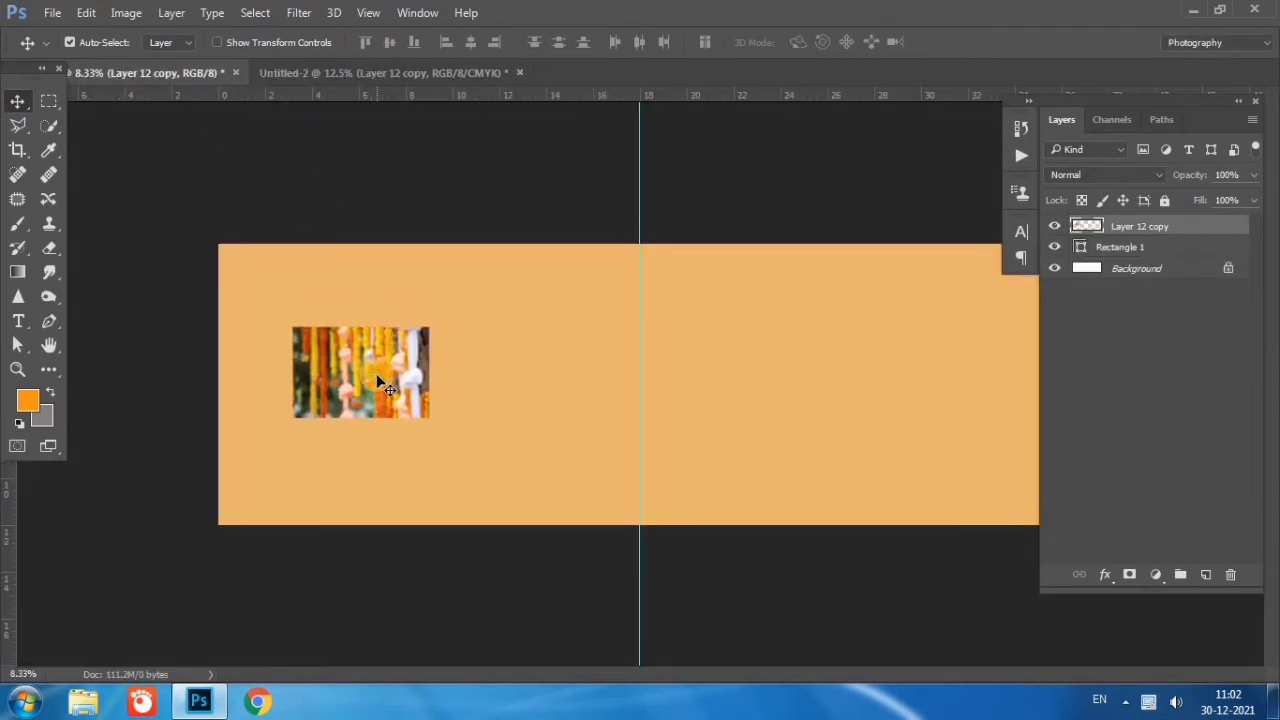
key(ctrl+t)
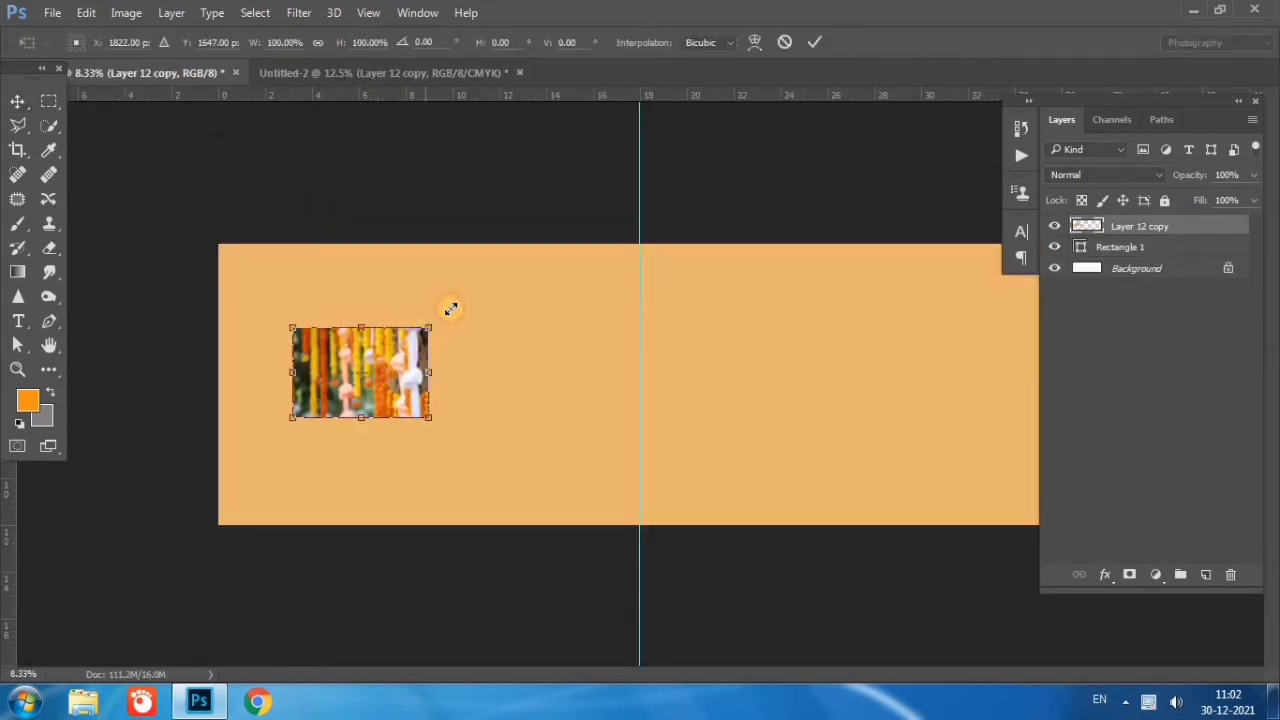
drag(451, 309, 587, 209)
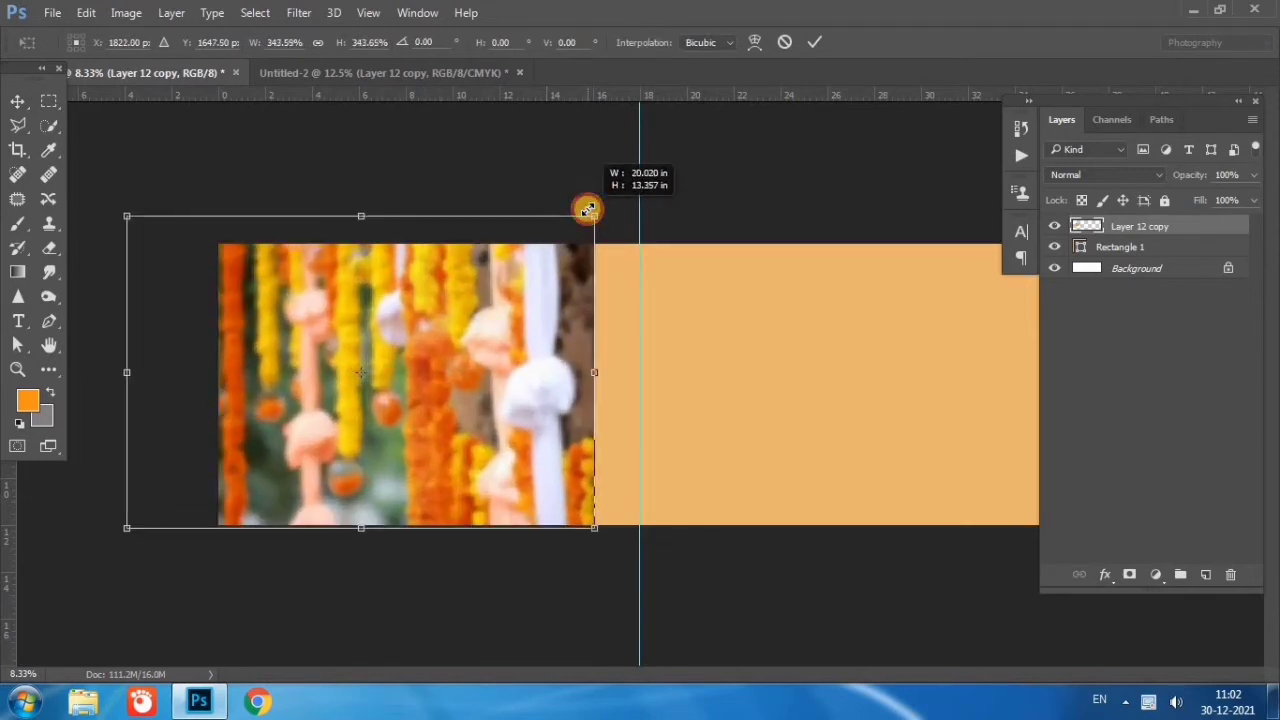
right_click(482, 398)
click(535, 363)
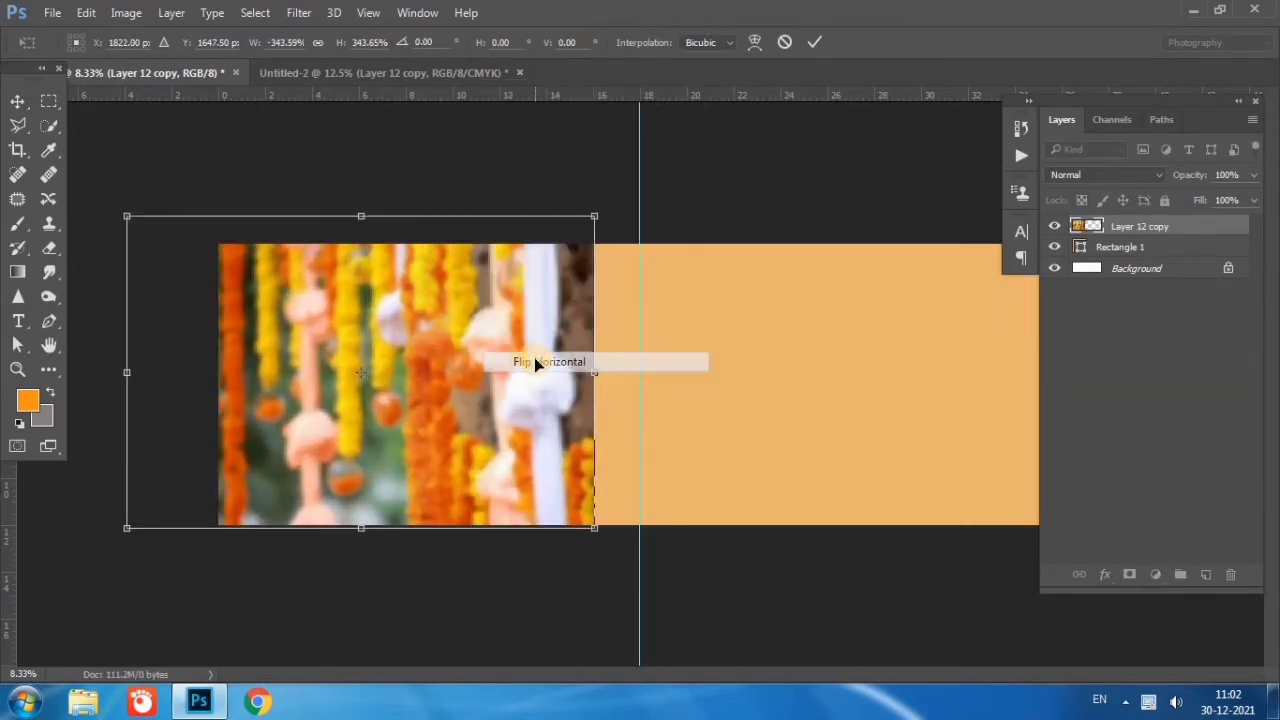
drag(457, 423, 457, 433)
key(Return)
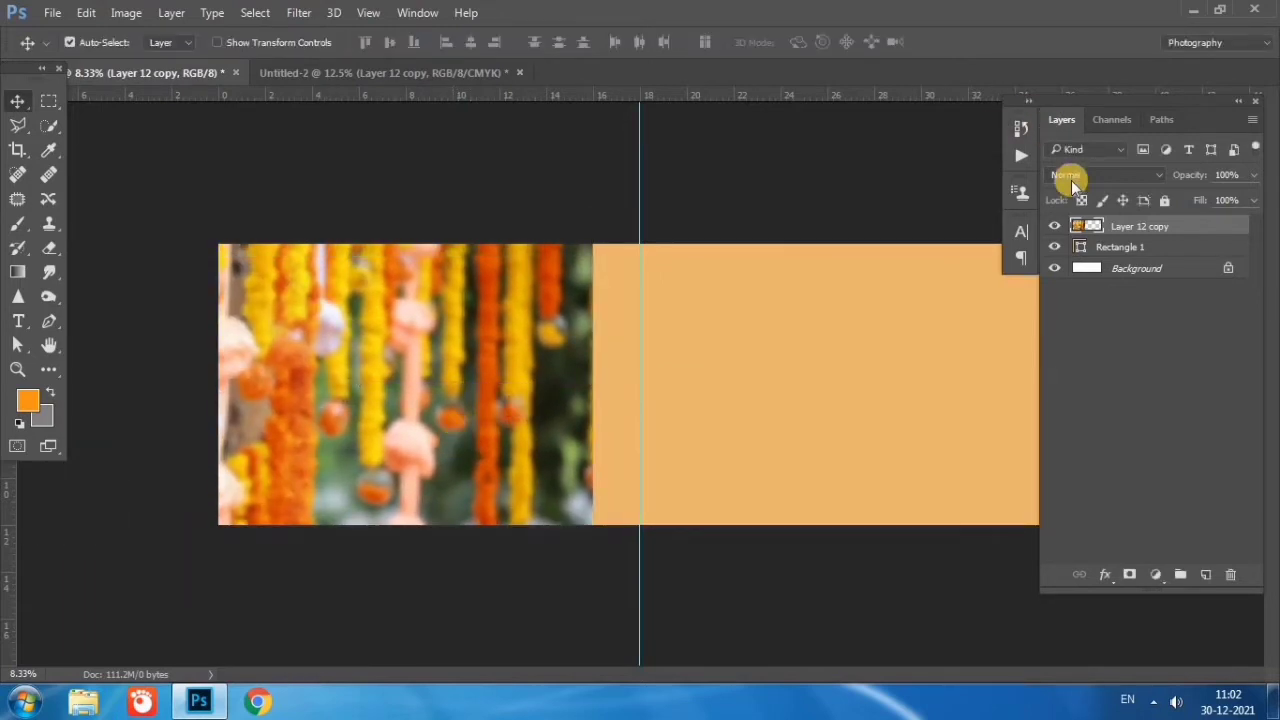
- Preview several blend modes on the garland photo and lower its opacity
click(1070, 176)
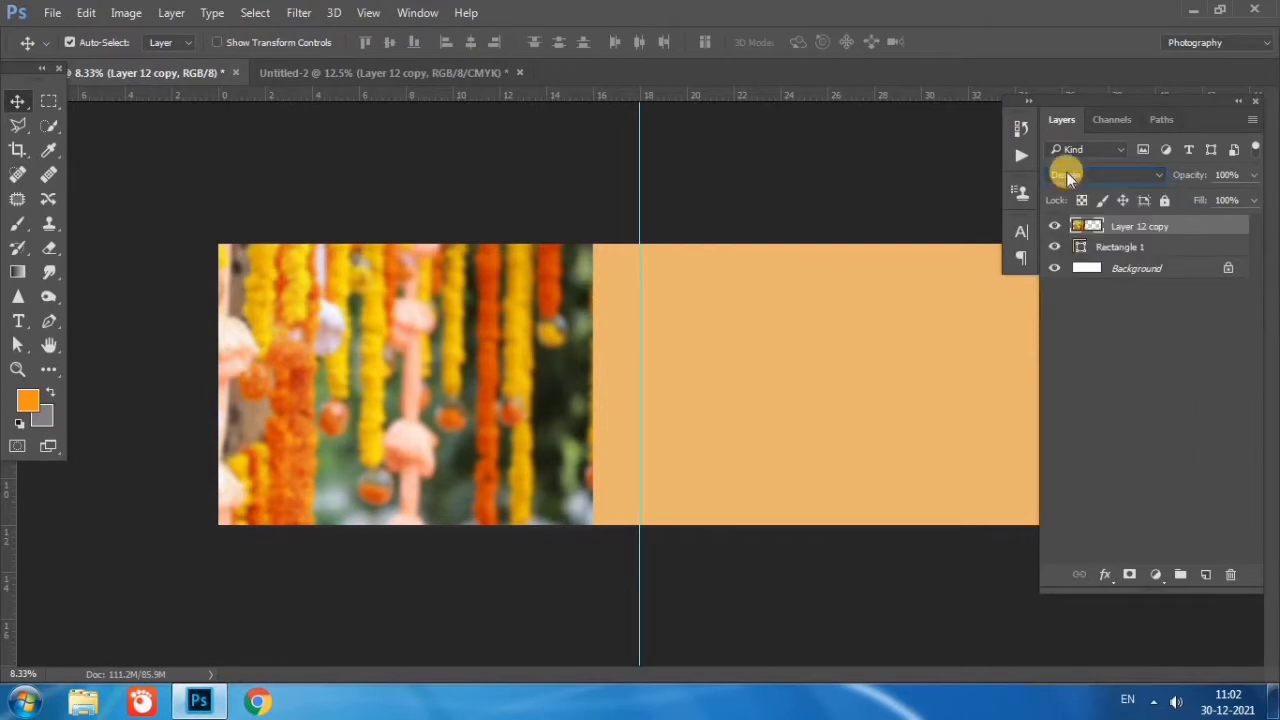
key(Down)
key(Down)
key(Down)
key(Down)
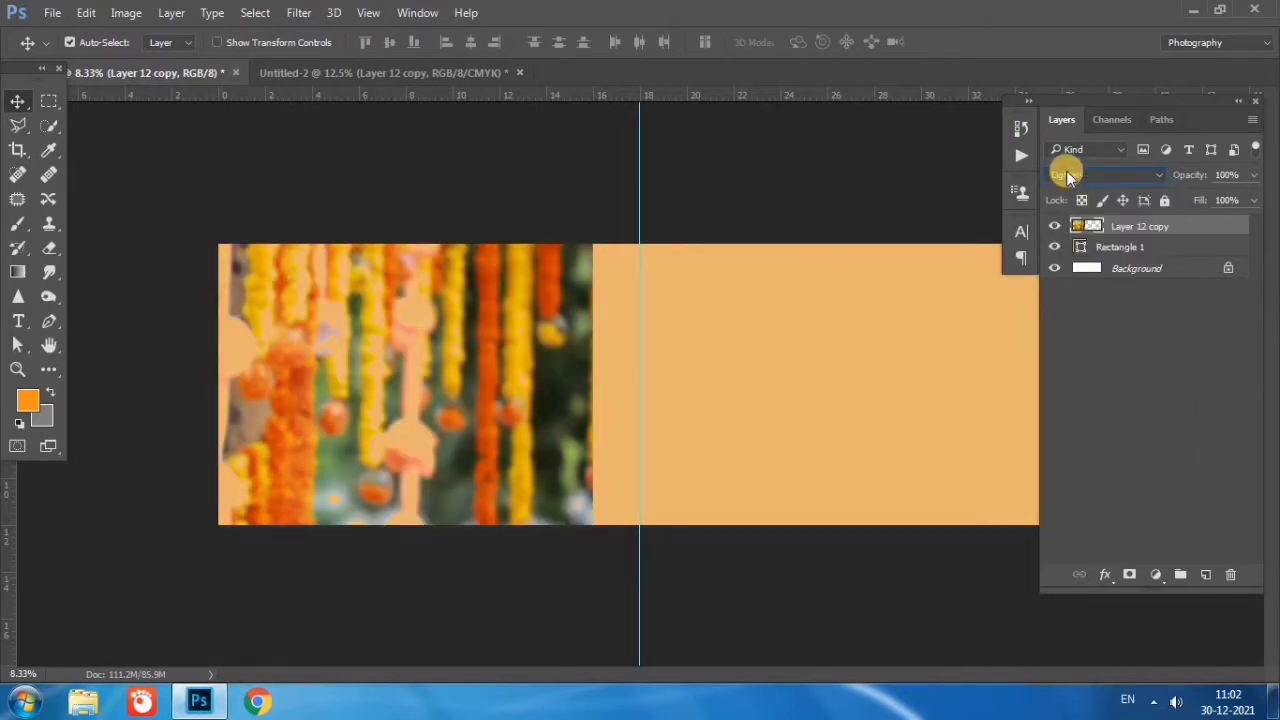
key(Down)
key(Down)
key(Down)
key(Down)
key(Down)
key(Down)
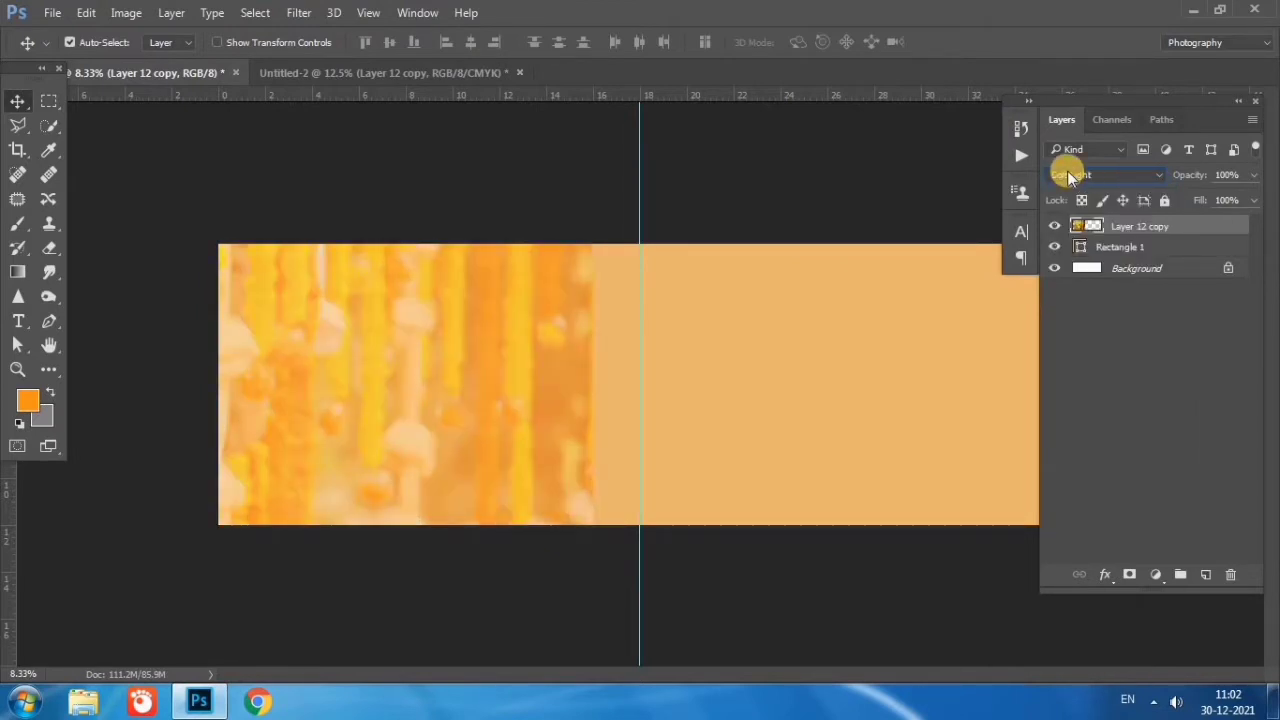
key(Down)
key(Down)
drag(1177, 177, 1146, 179)
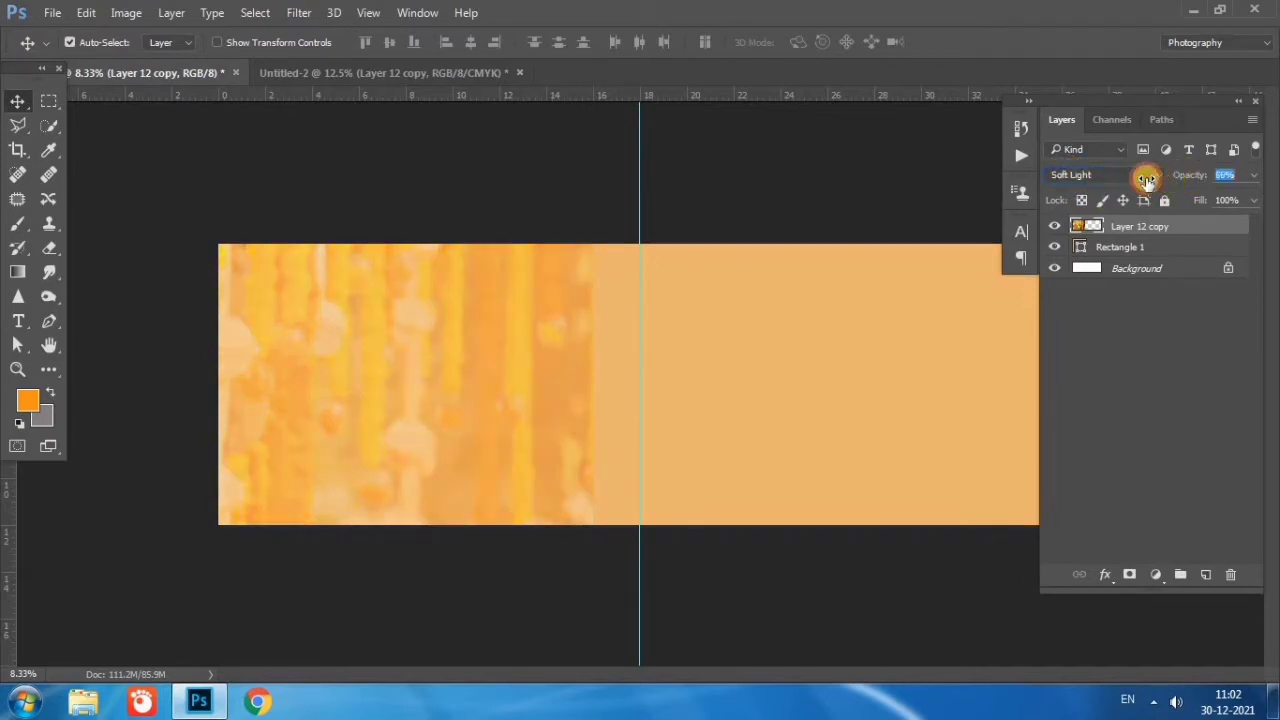
- Set the garland layer to Hard Light blending at 28% opacity
click(1072, 175)
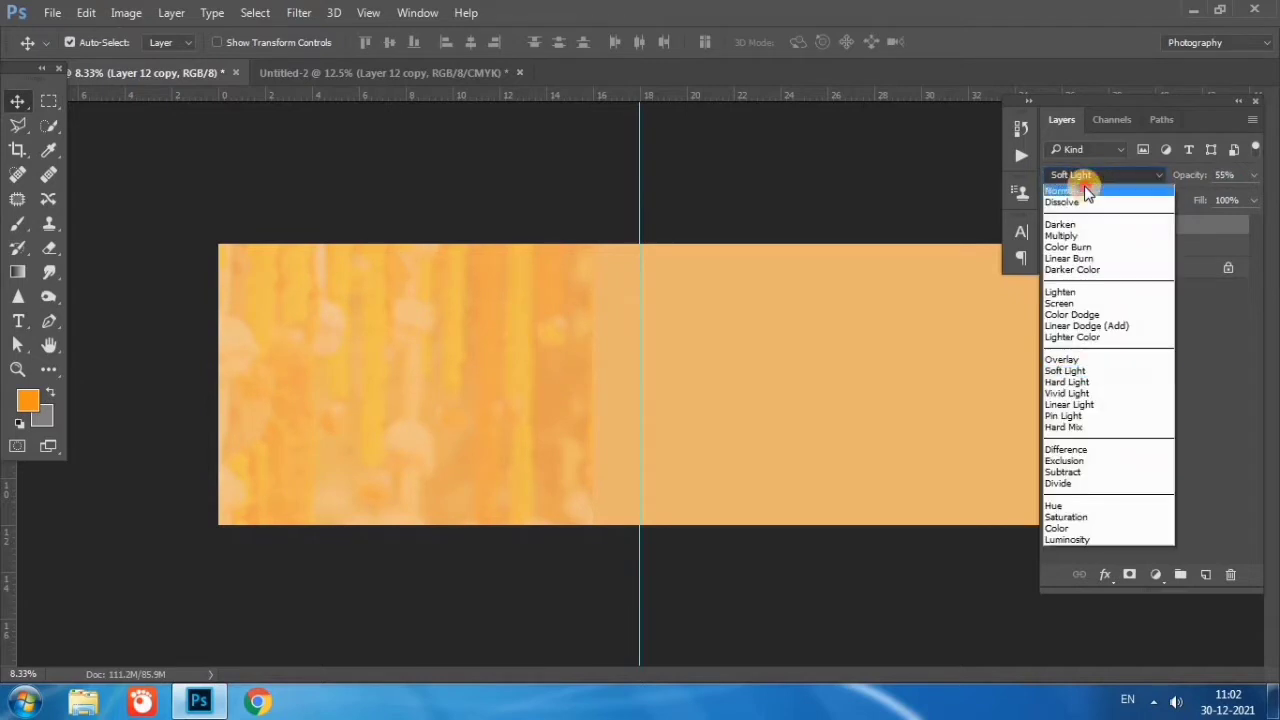
click(1080, 232)
key(Down)
key(Down)
key(Down)
key(Down)
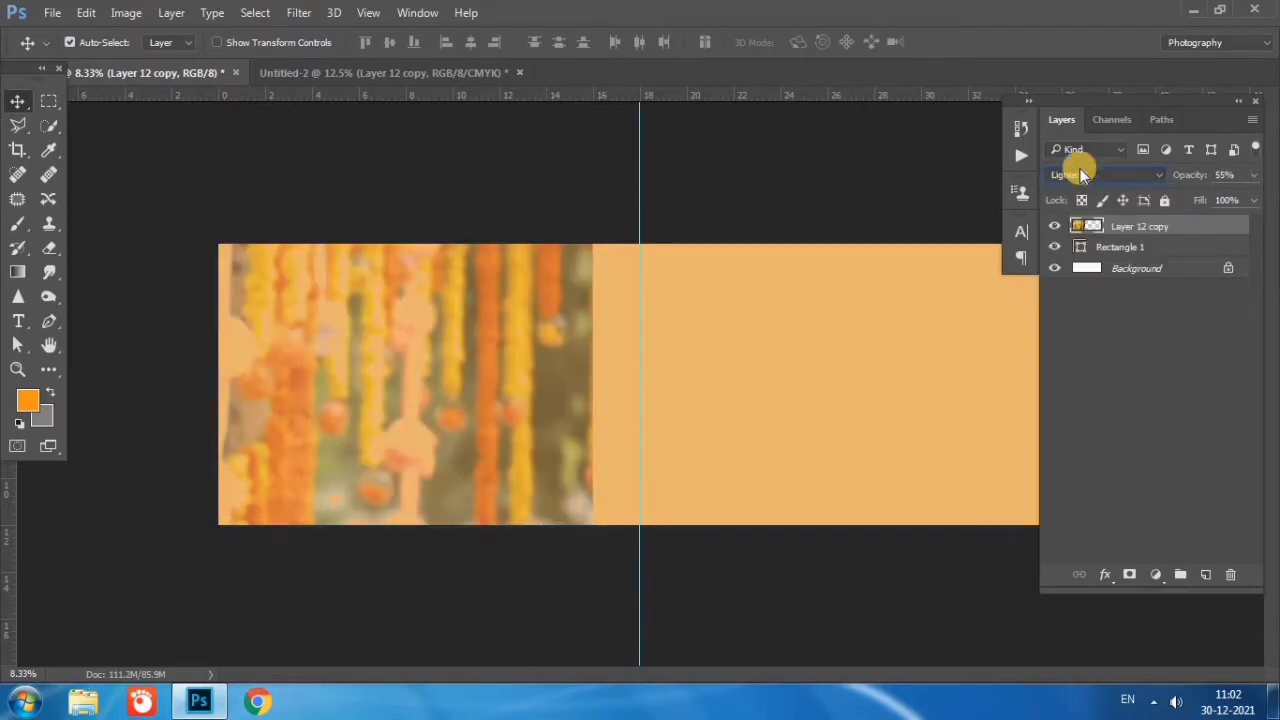
key(Down)
key(Down)
key(Down)
key(Down)
key(Down)
key(Down)
key(Down)
key(Down)
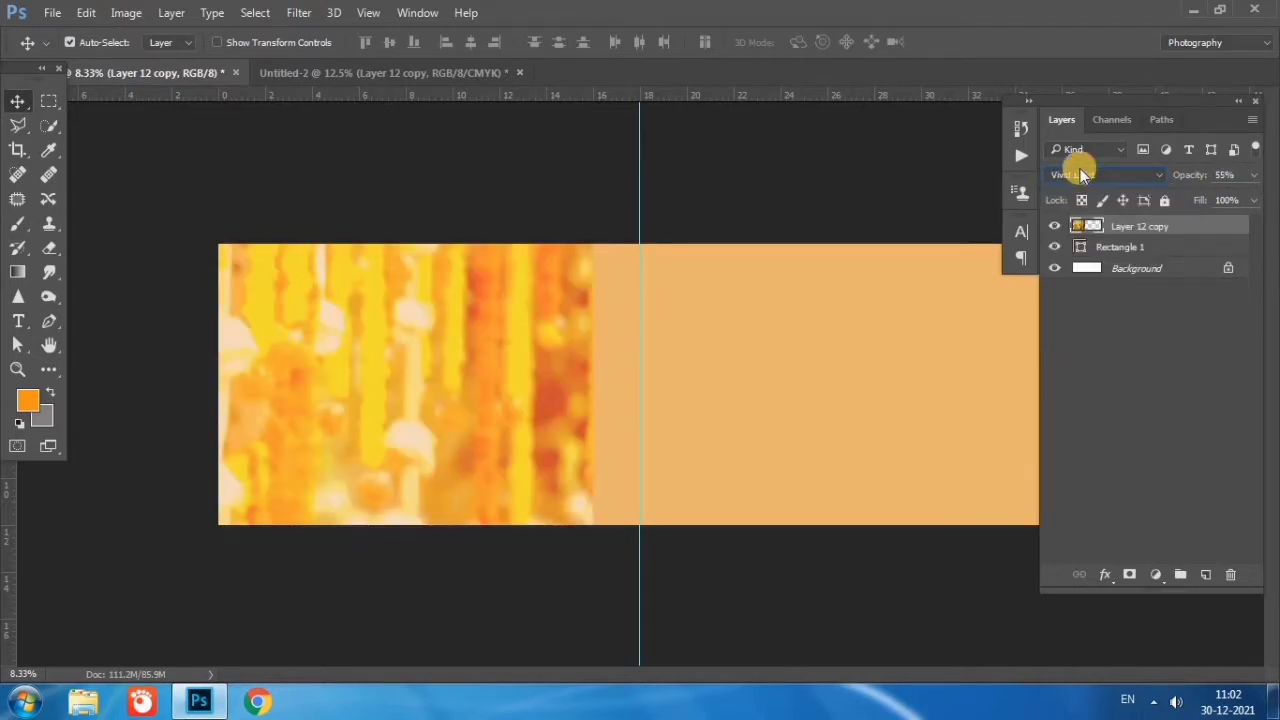
key(Down)
key(Down)
key(Down)
key(Down)
key(Down)
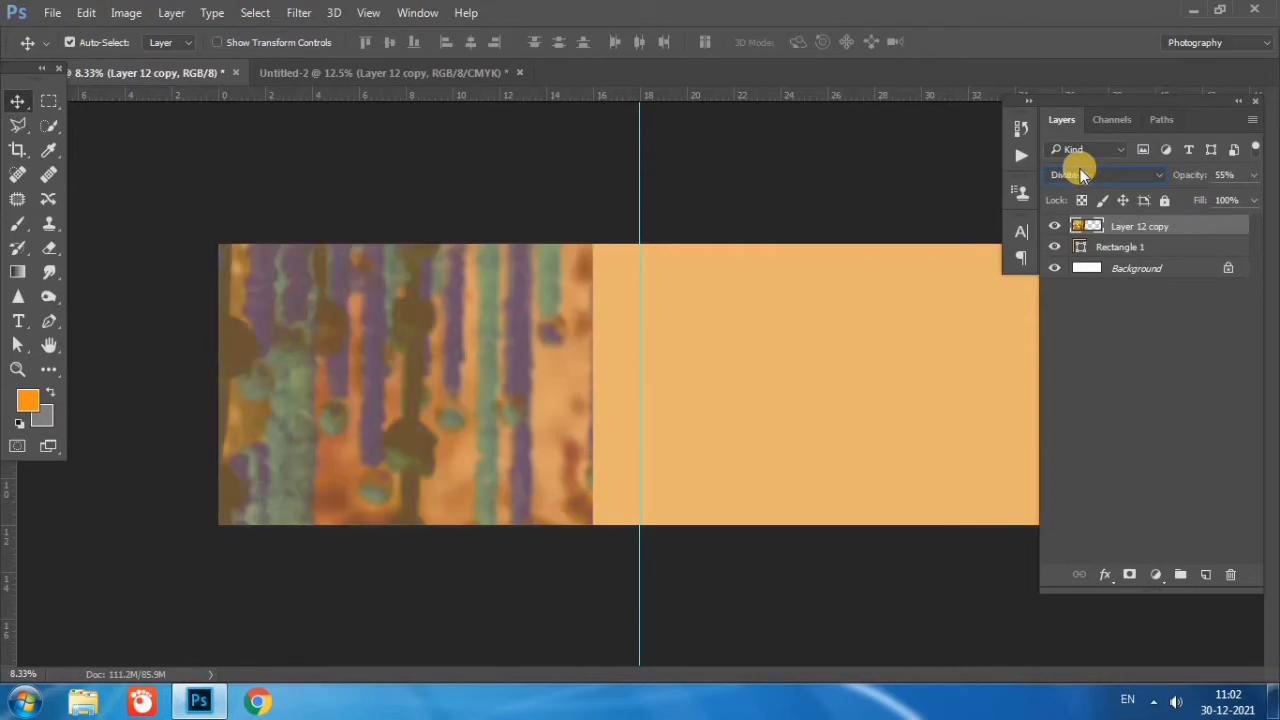
key(Down)
key(Down)
key(Down)
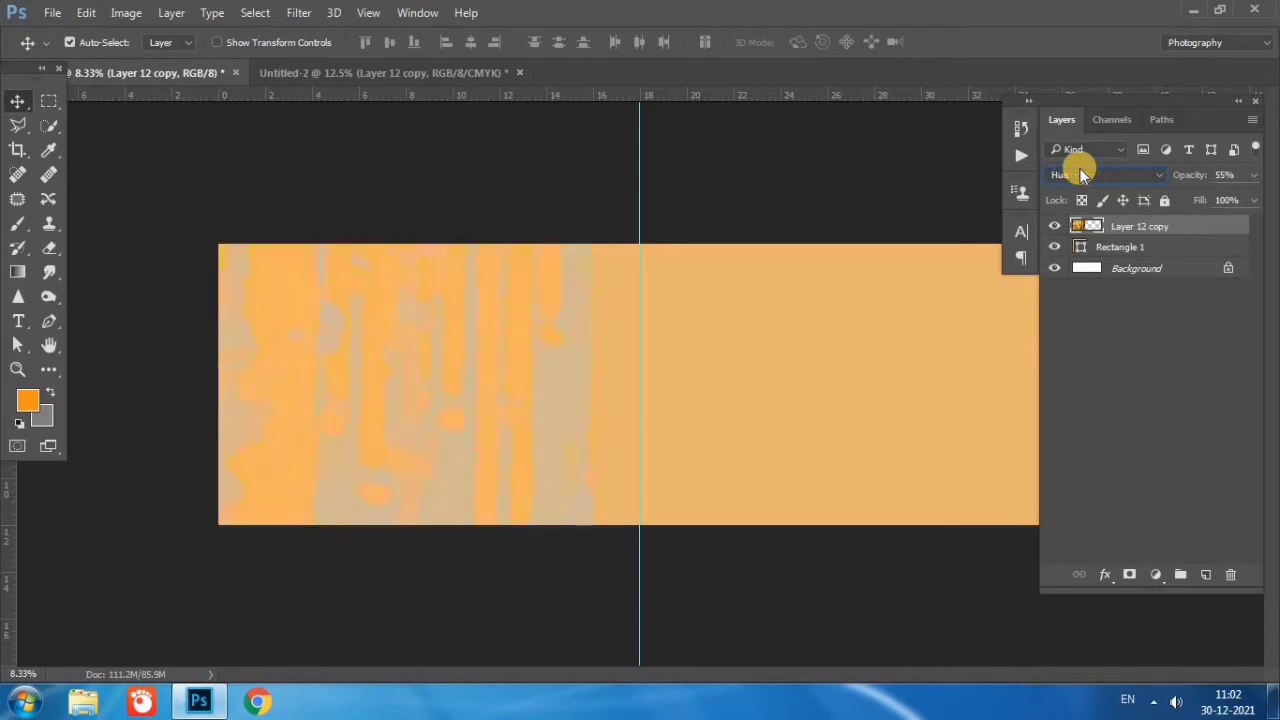
key(Up)
key(Up)
key(Up)
key(Up)
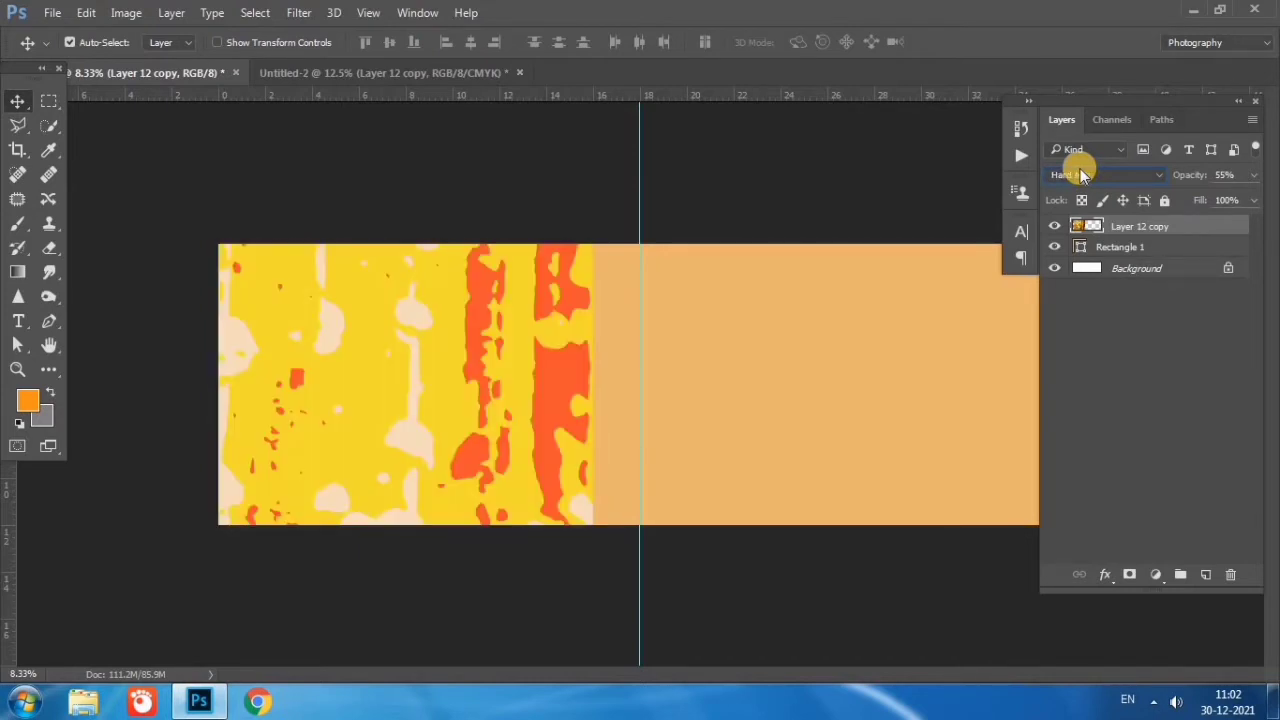
key(Up)
key(Up)
key(Up)
key(Up)
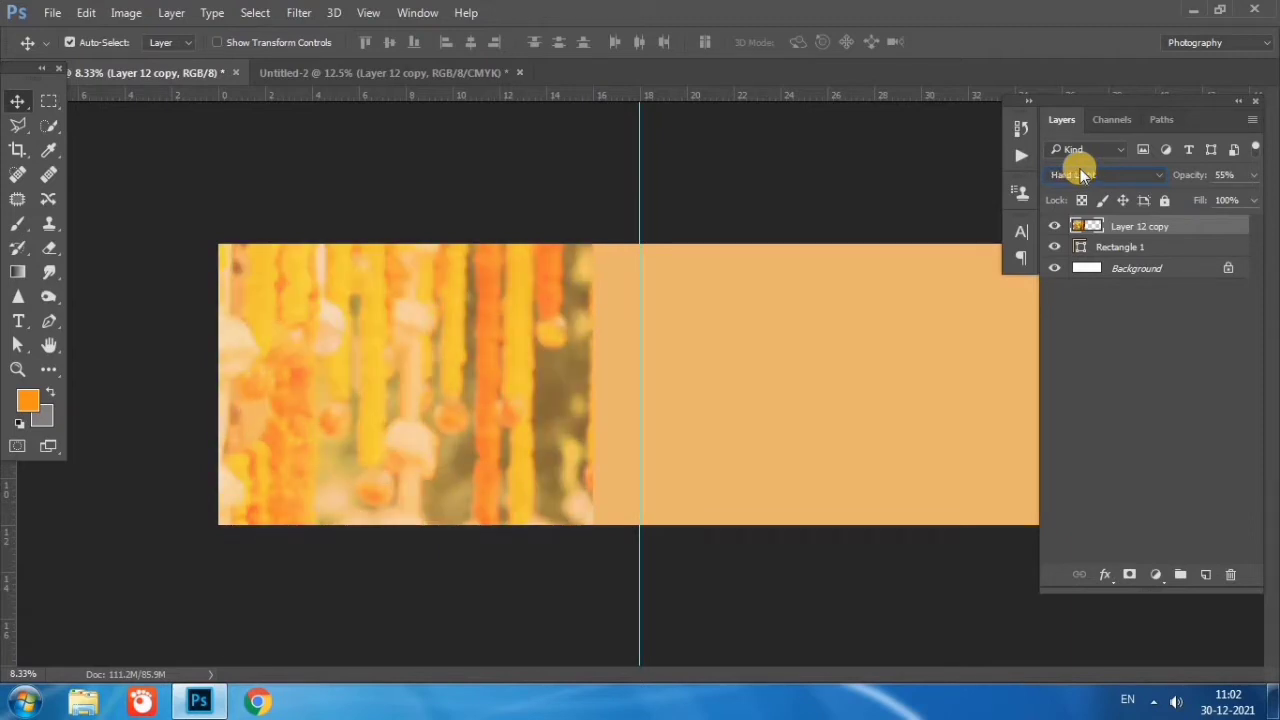
key(Up)
key(Down)
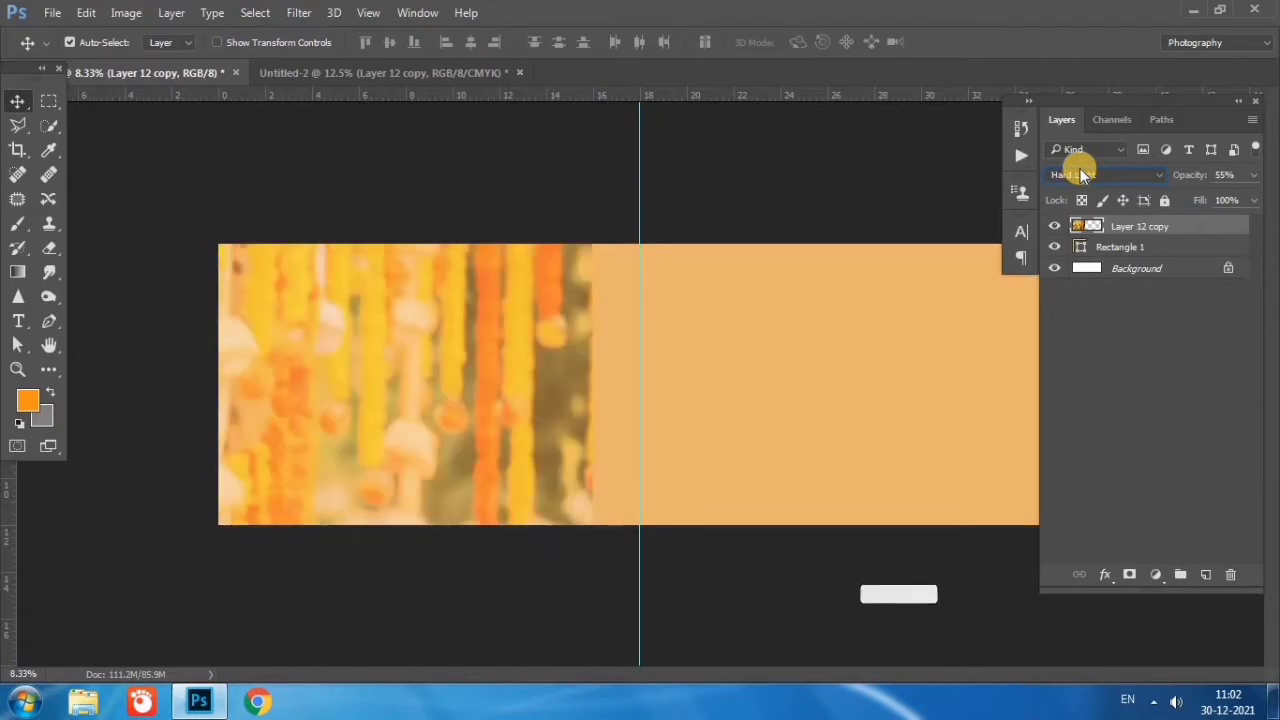
key(Up)
key(Down)
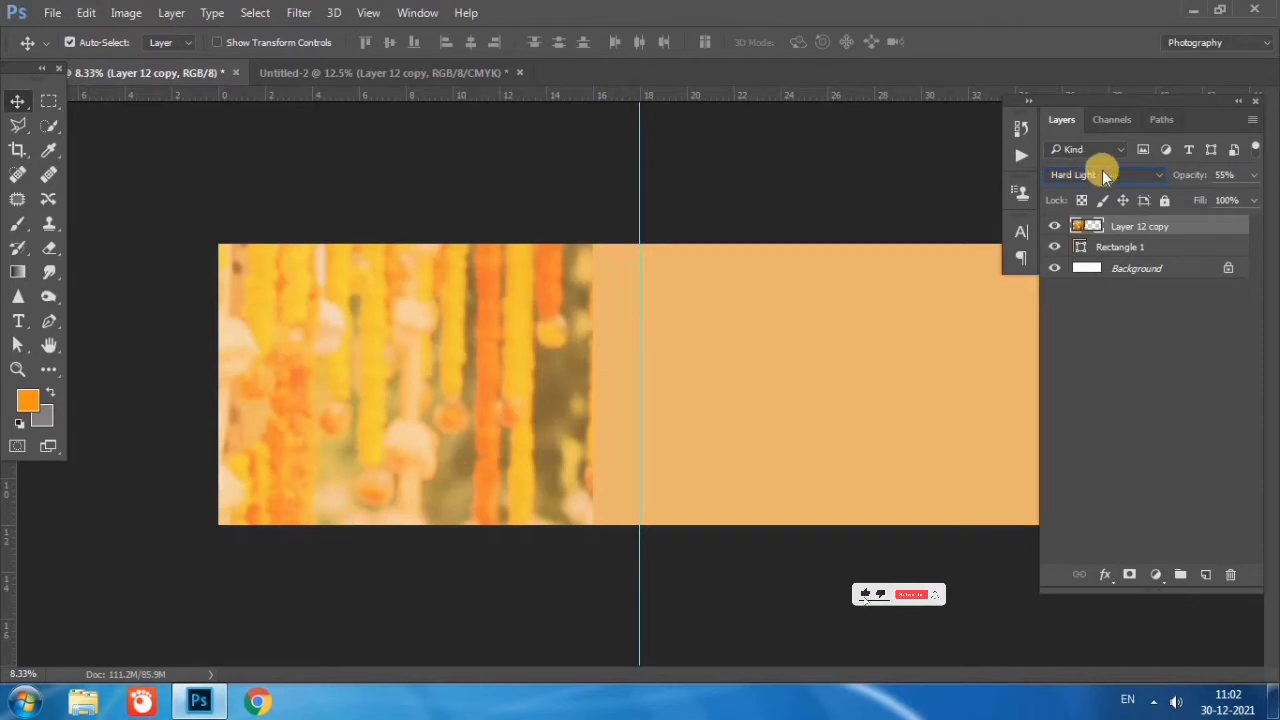
mouse_move(1175, 178)
mouse_down()
mouse_move(1150, 178)
mouse_move(1183, 178)
mouse_up()
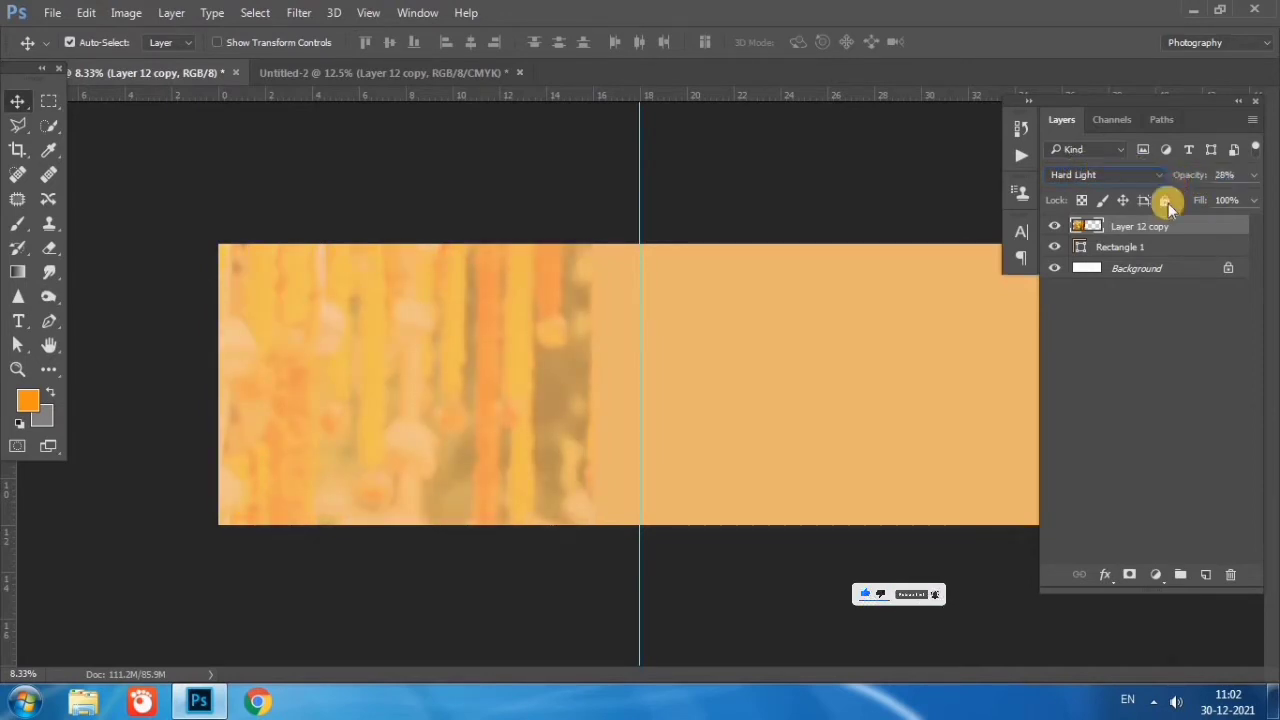
- Add a layer mask to Layer 12 copy and prepare a large black brush at 25% opacity
click(1129, 574)
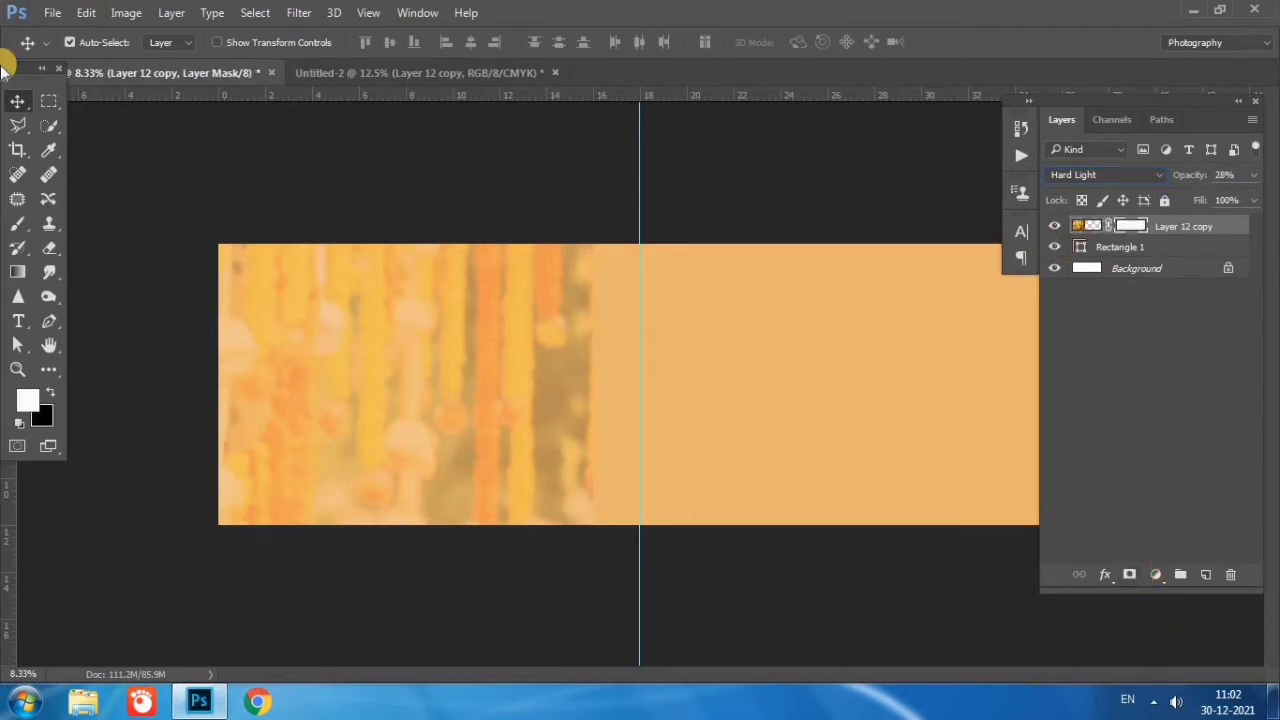
click(17, 224)
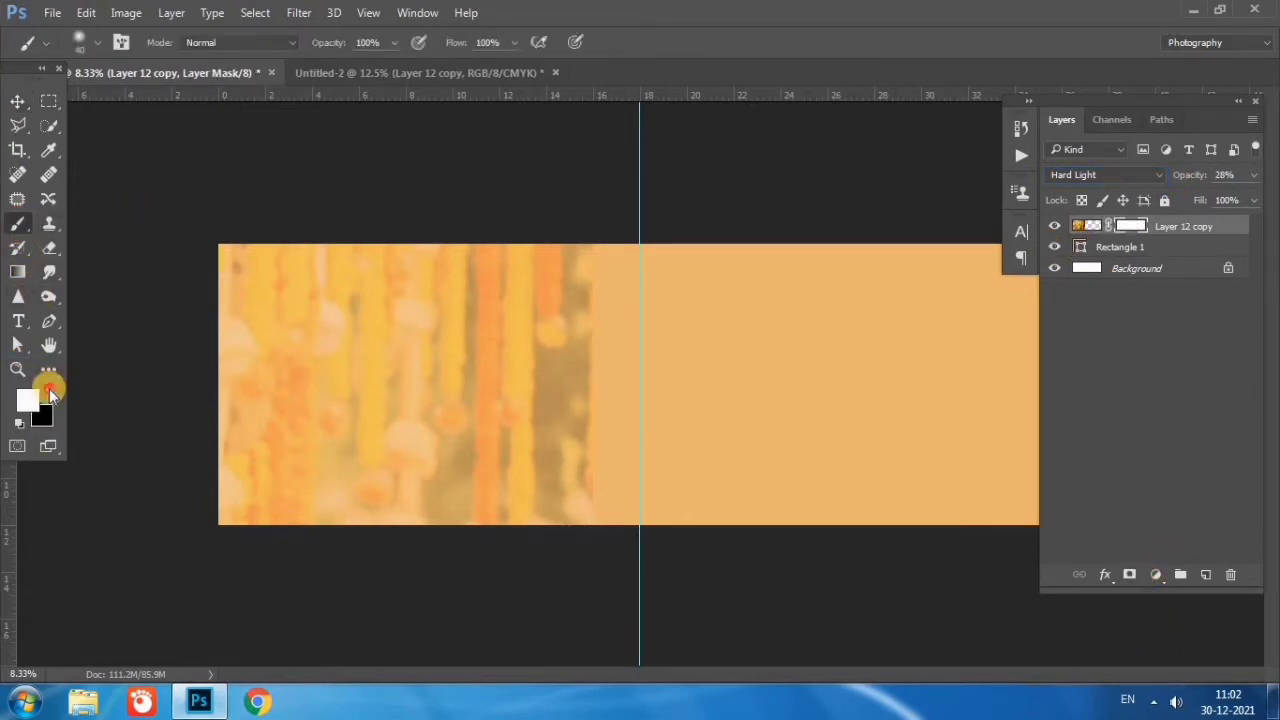
click(50, 391)
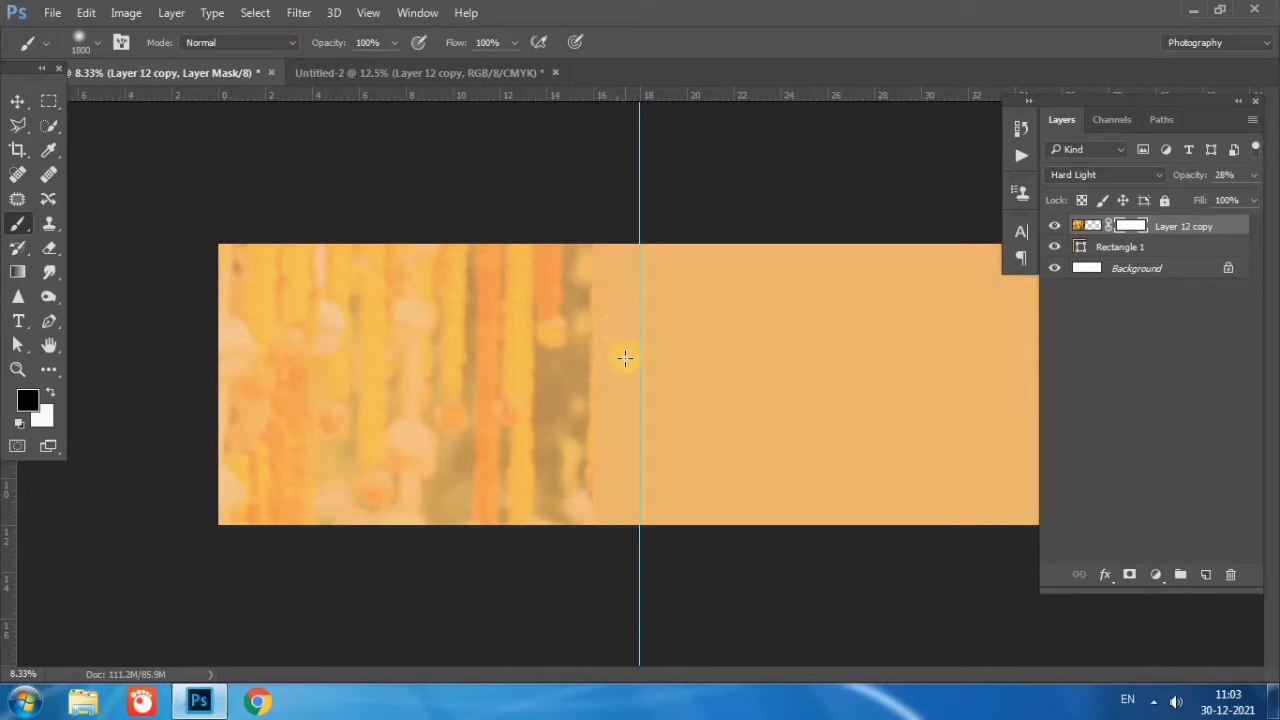
drag(629, 362, 651, 360)
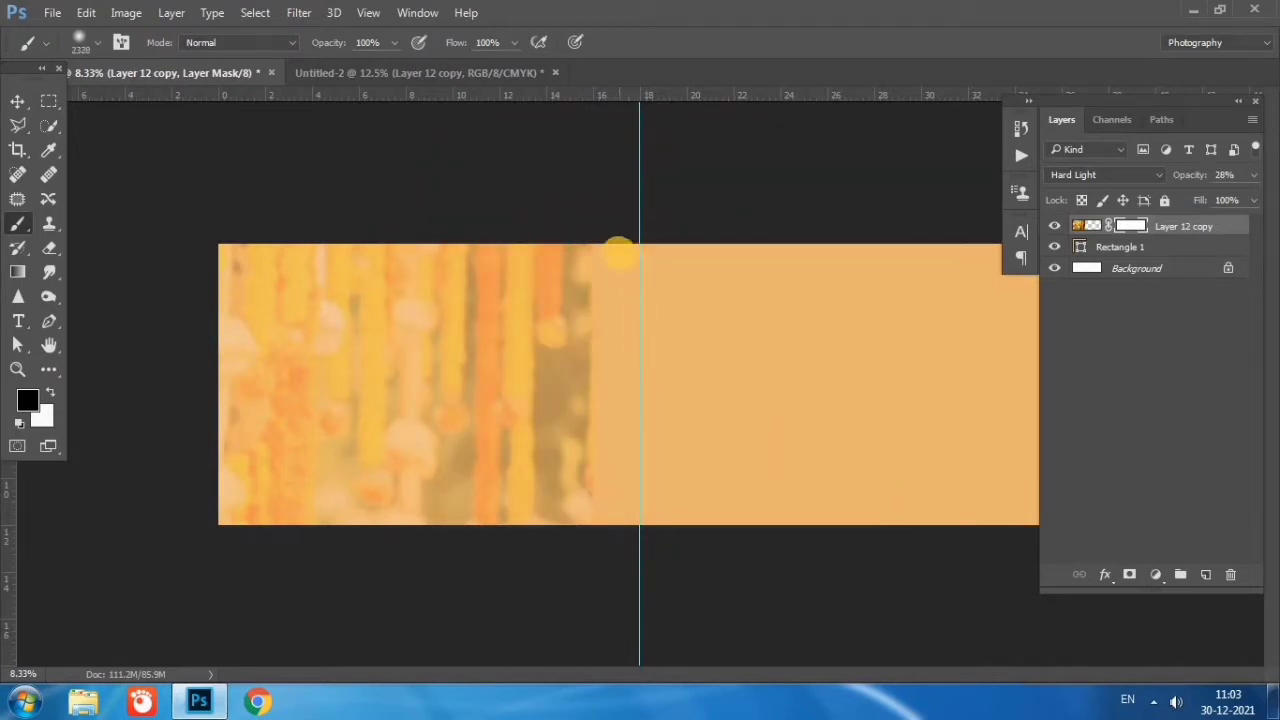
drag(325, 42, 248, 50)
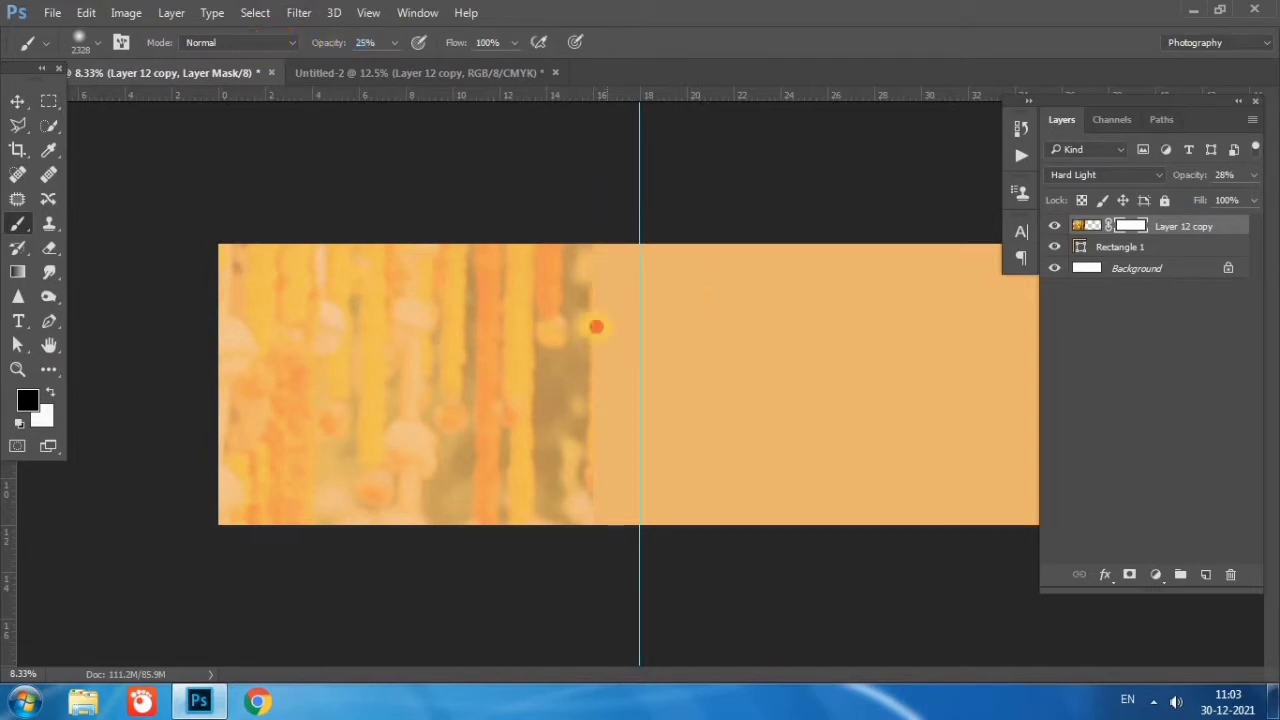
- Paint on the mask to fade the garland photo's right and lower edges into the orange
drag(617, 377, 604, 324)
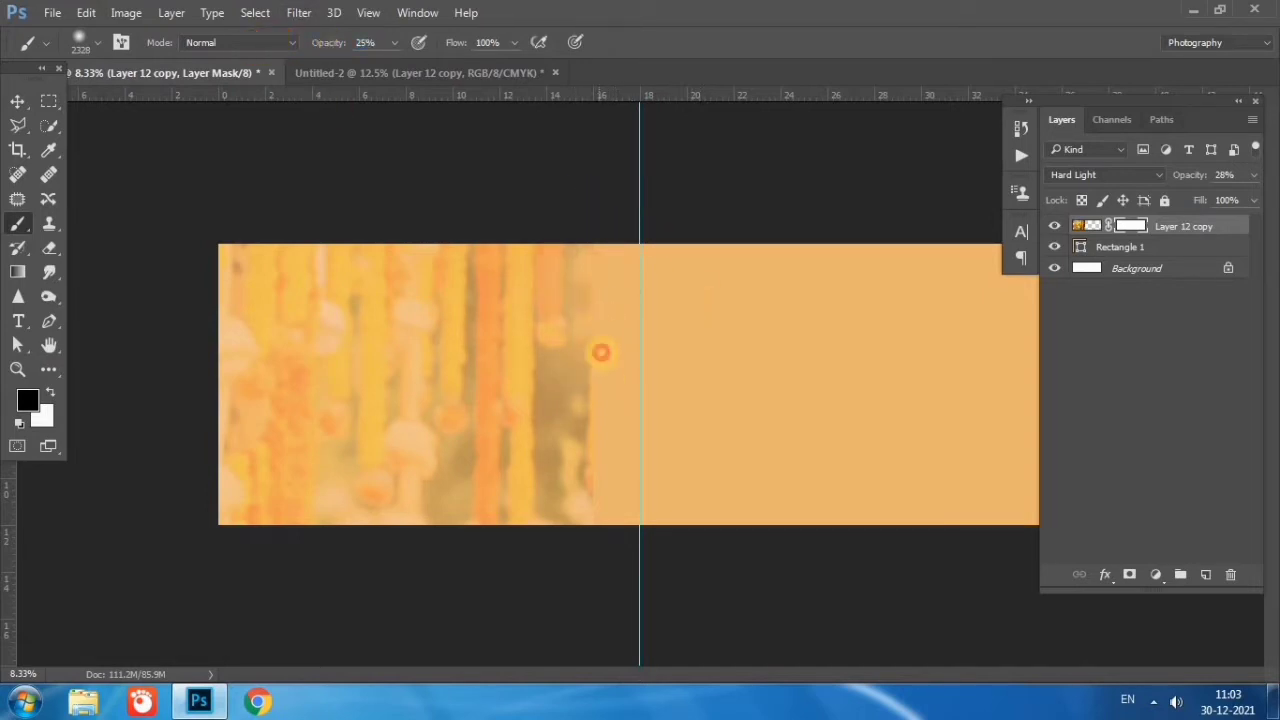
drag(601, 420, 602, 450)
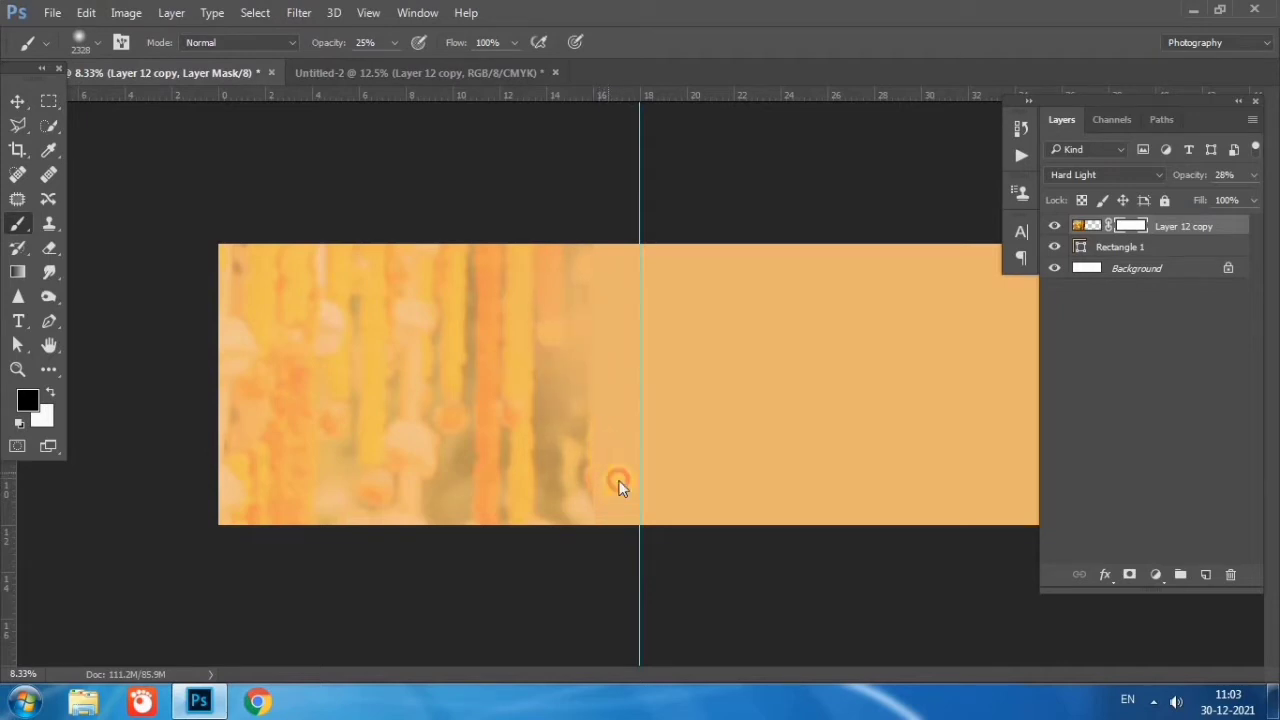
click(618, 486)
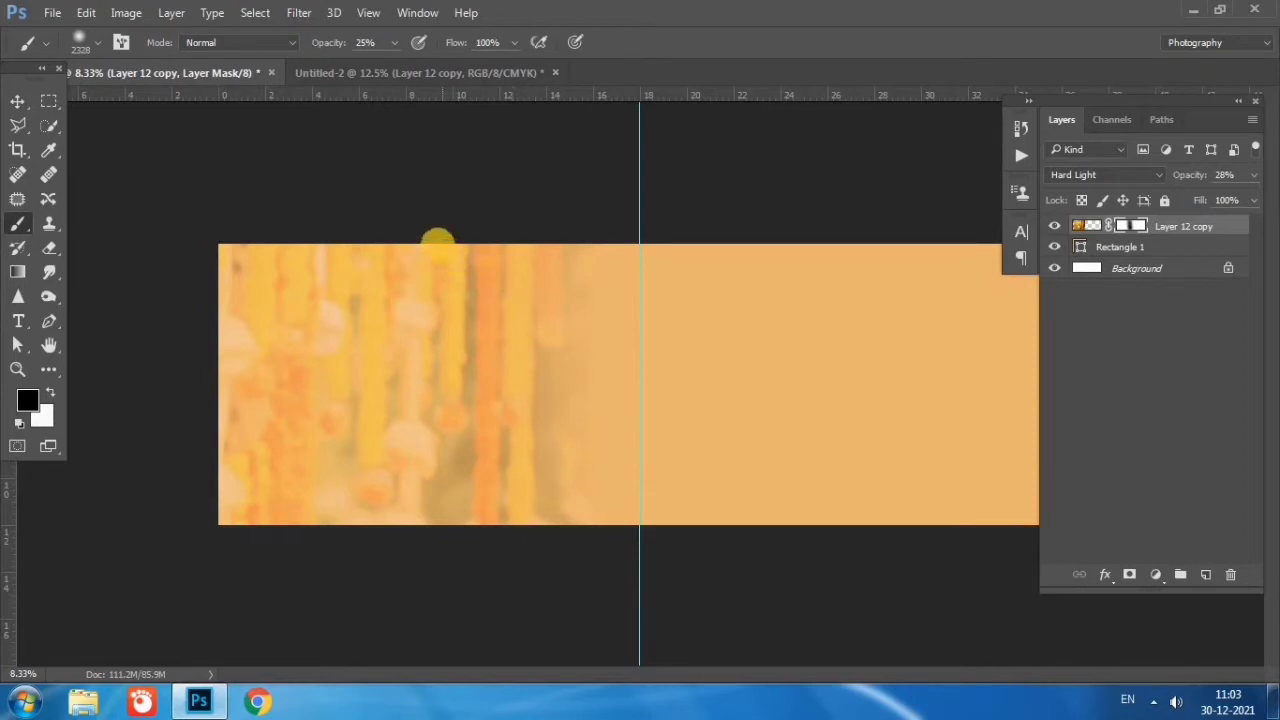
click(479, 270)
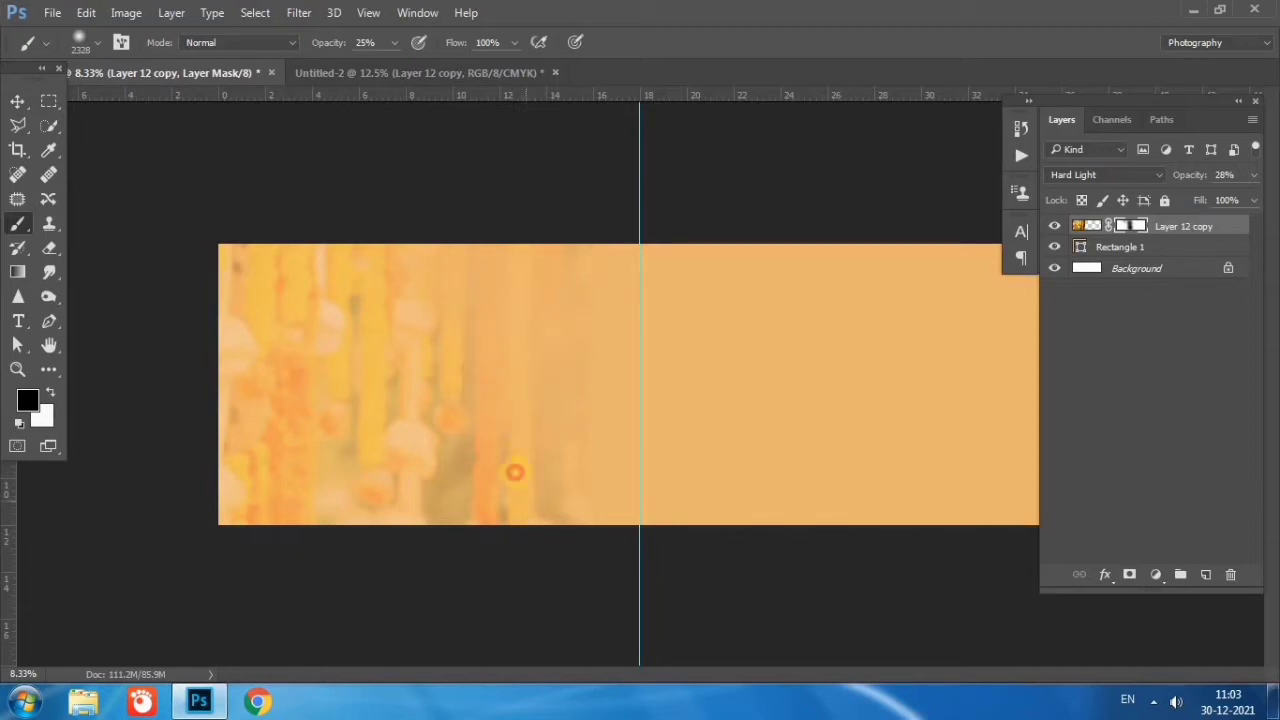
drag(524, 469, 466, 452)
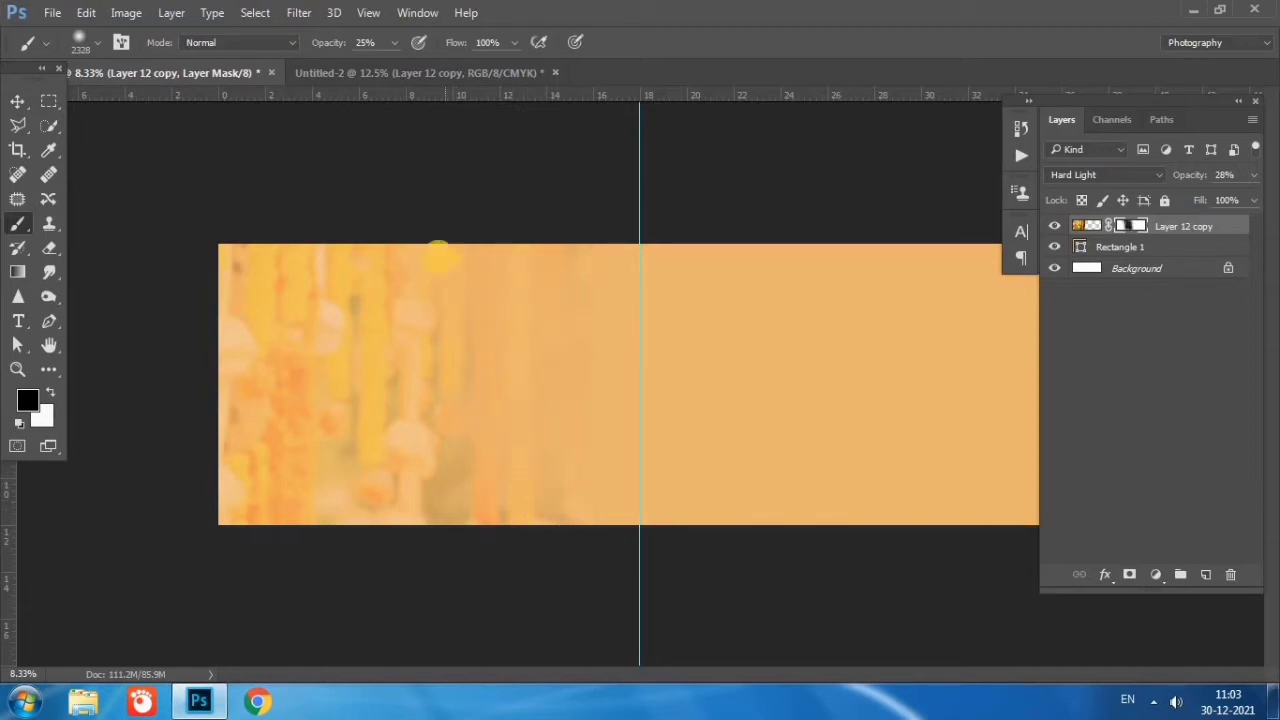
drag(466, 318, 470, 368)
drag(512, 490, 512, 529)
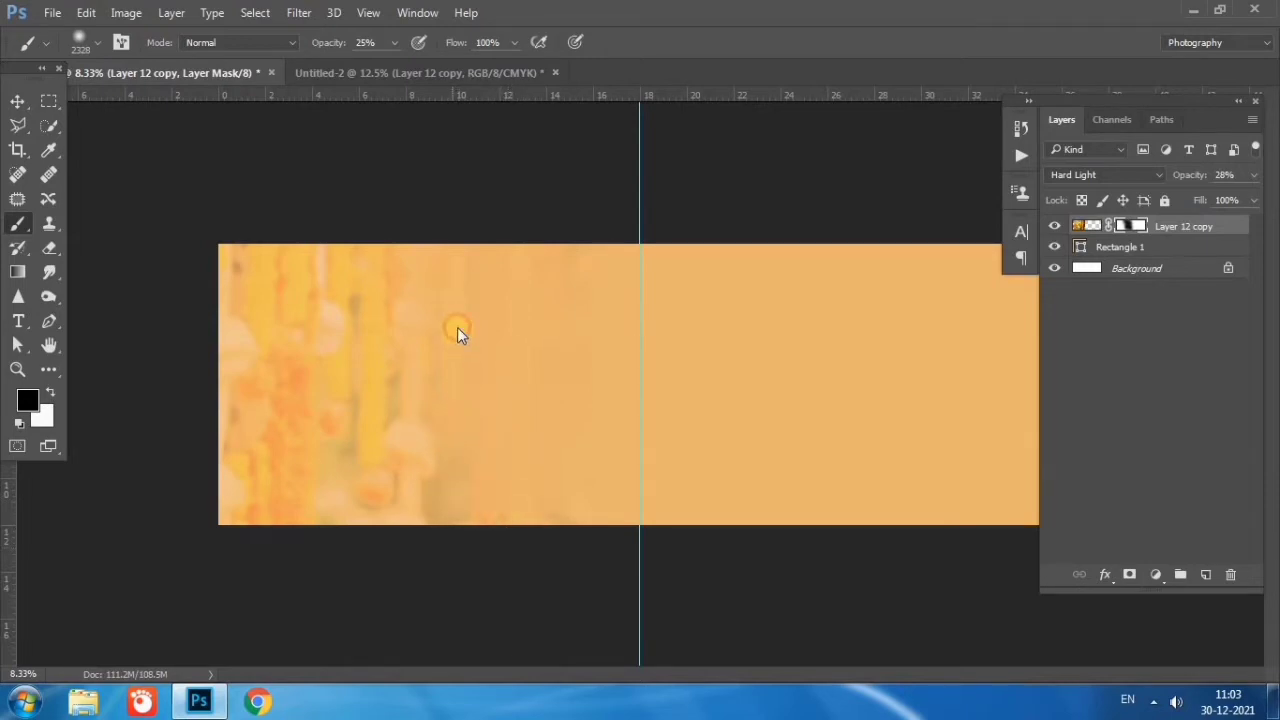
drag(513, 497, 531, 508)
- Check the rectangle fill colour options, then target the garland layer's image instead of its mask
click(17, 101)
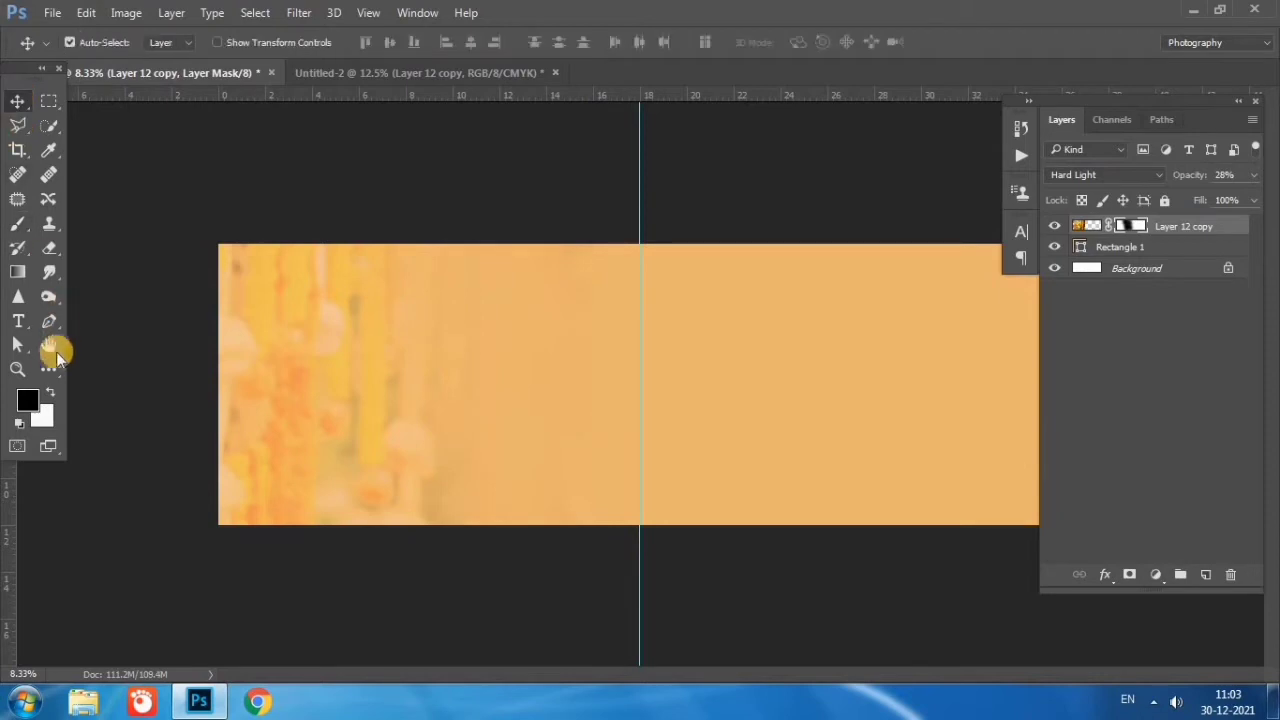
right_click(50, 368)
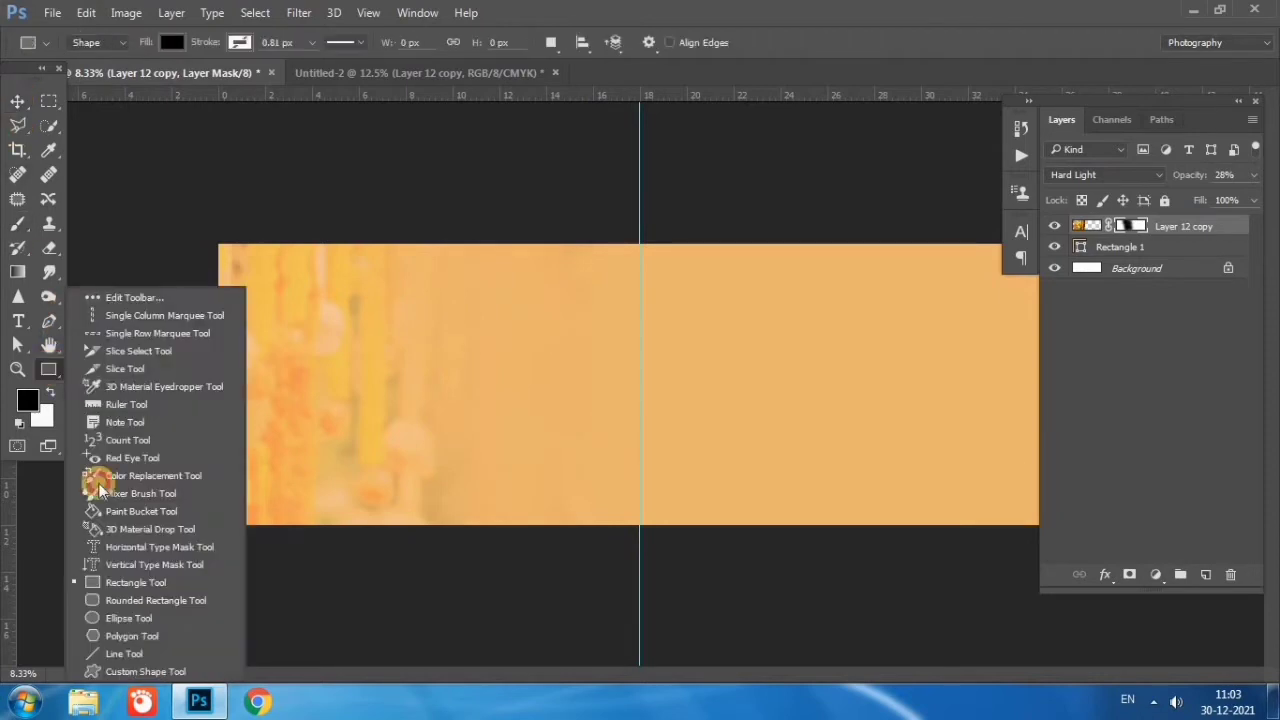
click(130, 582)
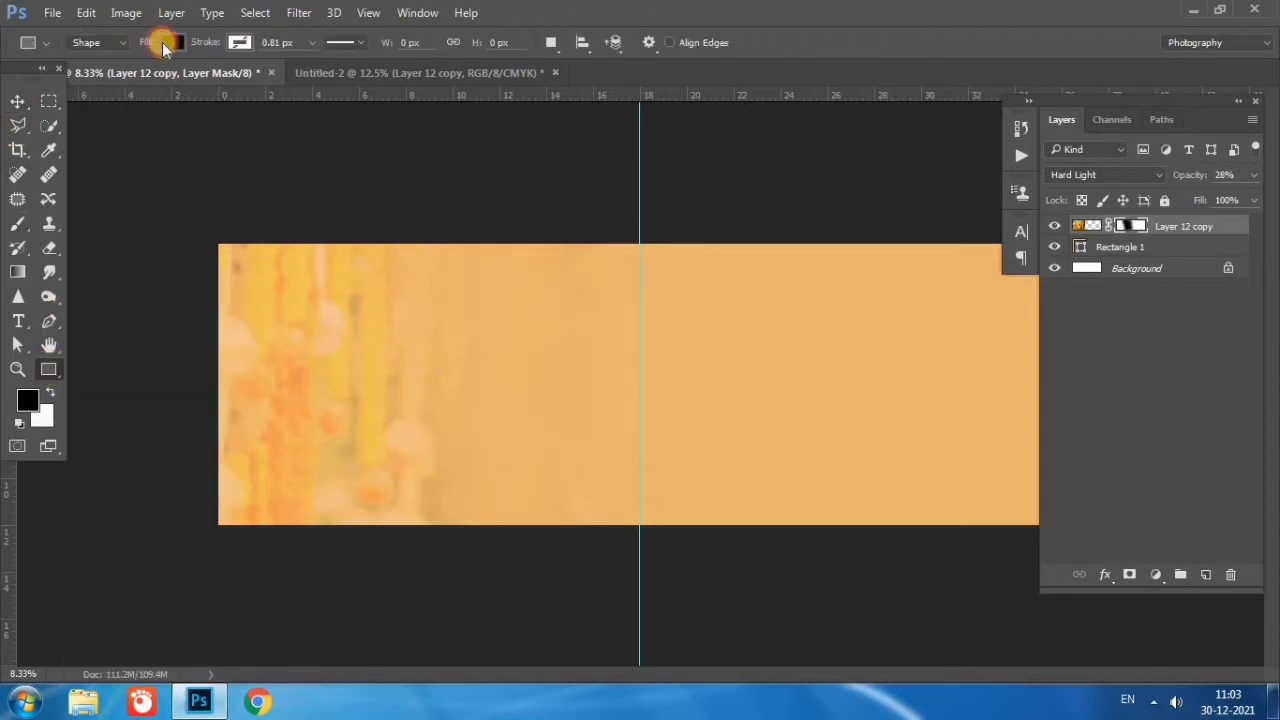
click(170, 45)
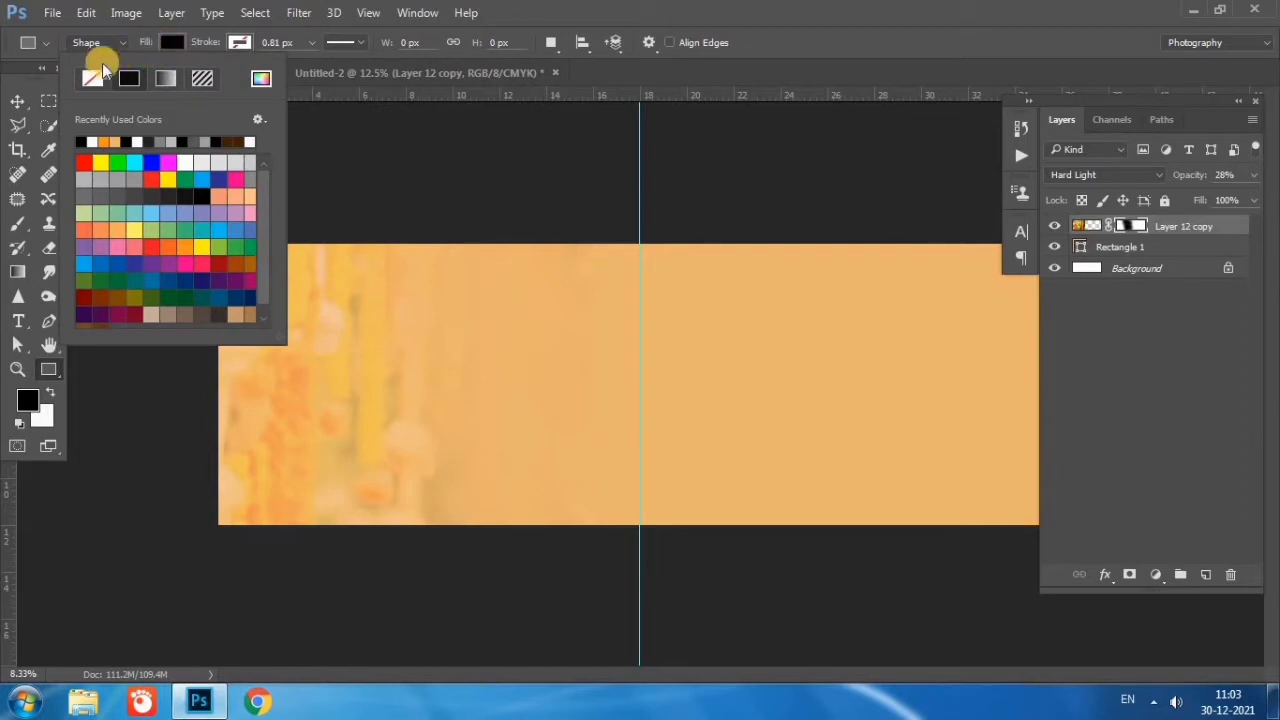
click(15, 100)
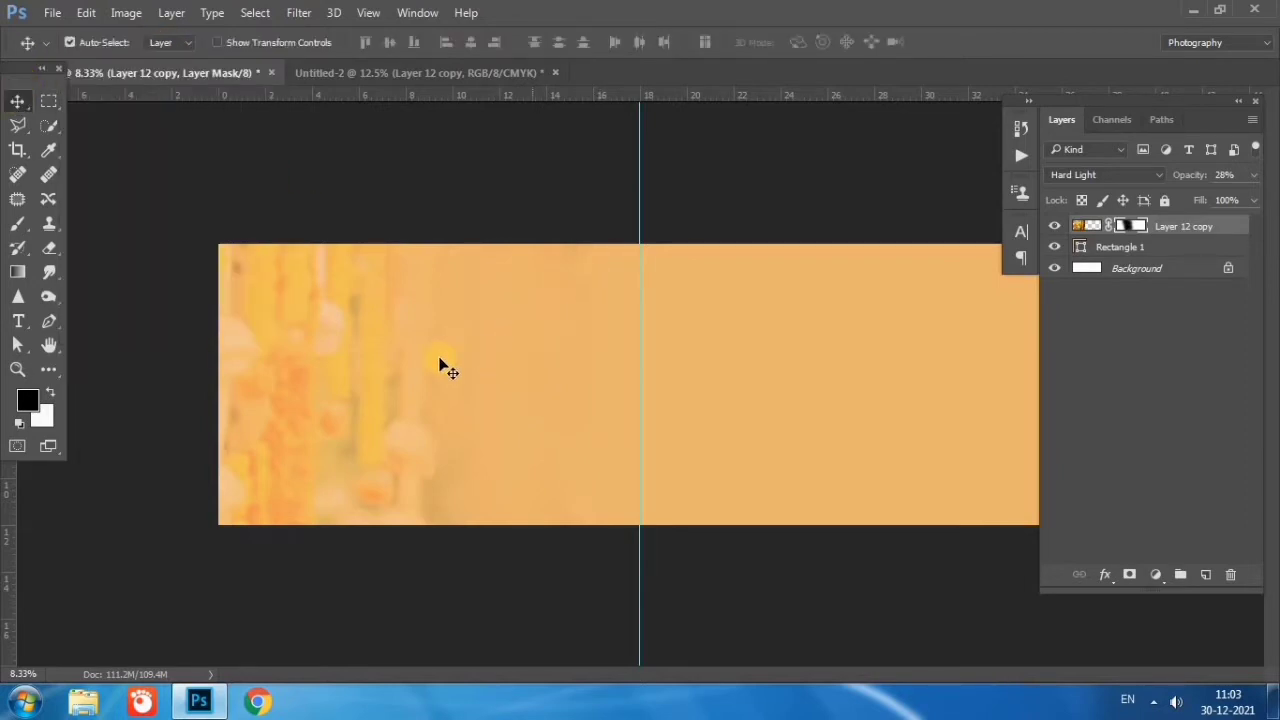
click(1088, 226)
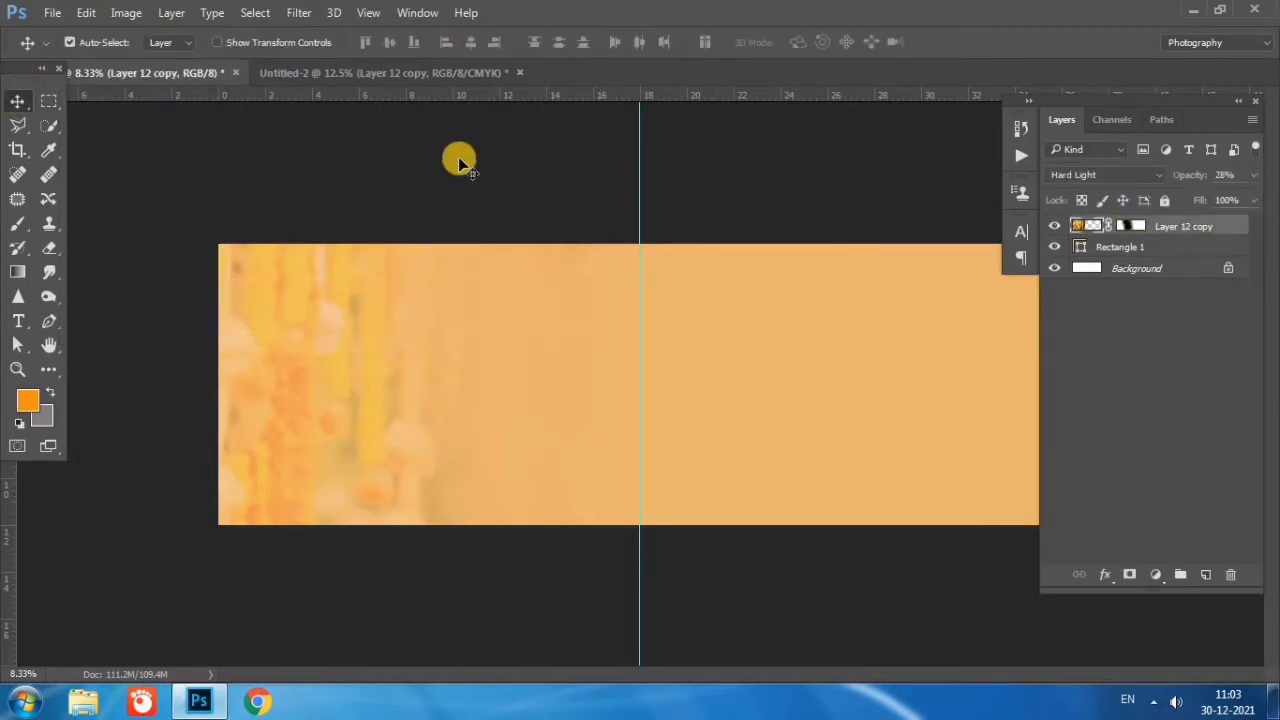
- Bring the group photo (Layer 1) from Untitled-2, scaled to about 307% over the left half
click(378, 72)
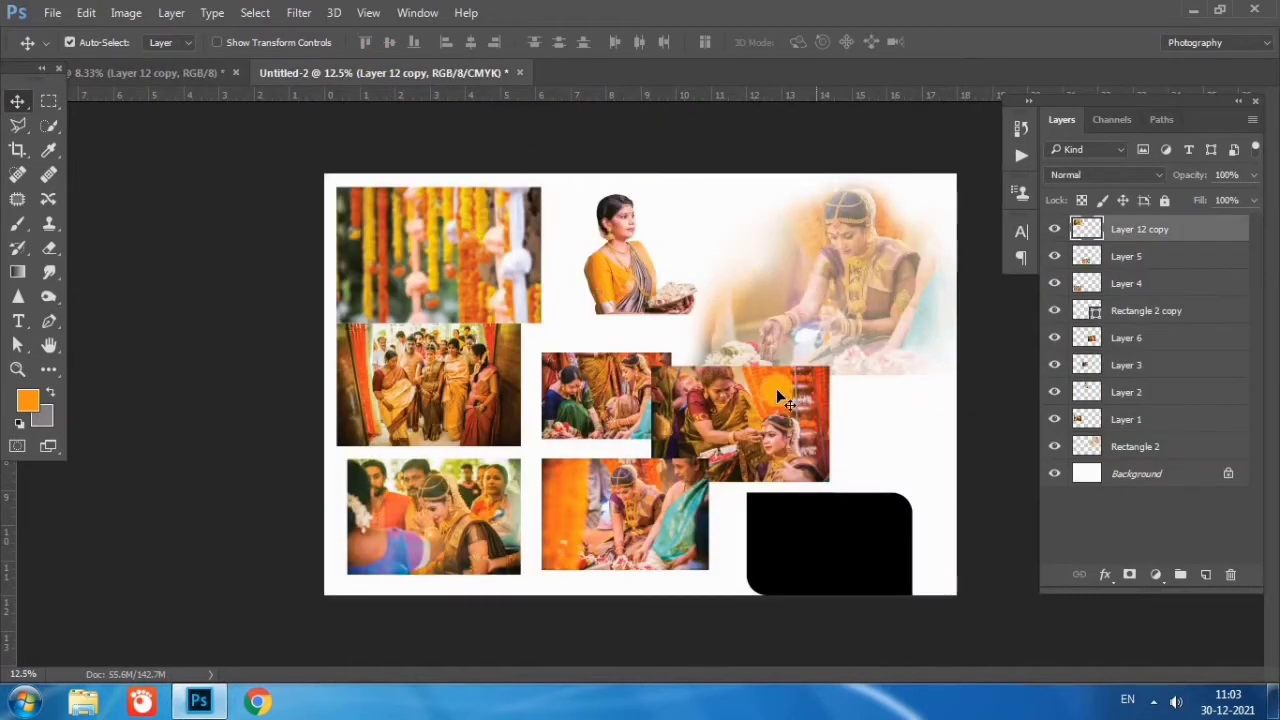
mouse_move(470, 445)
mouse_down()
mouse_move(215, 73)
mouse_move(518, 416)
mouse_up()
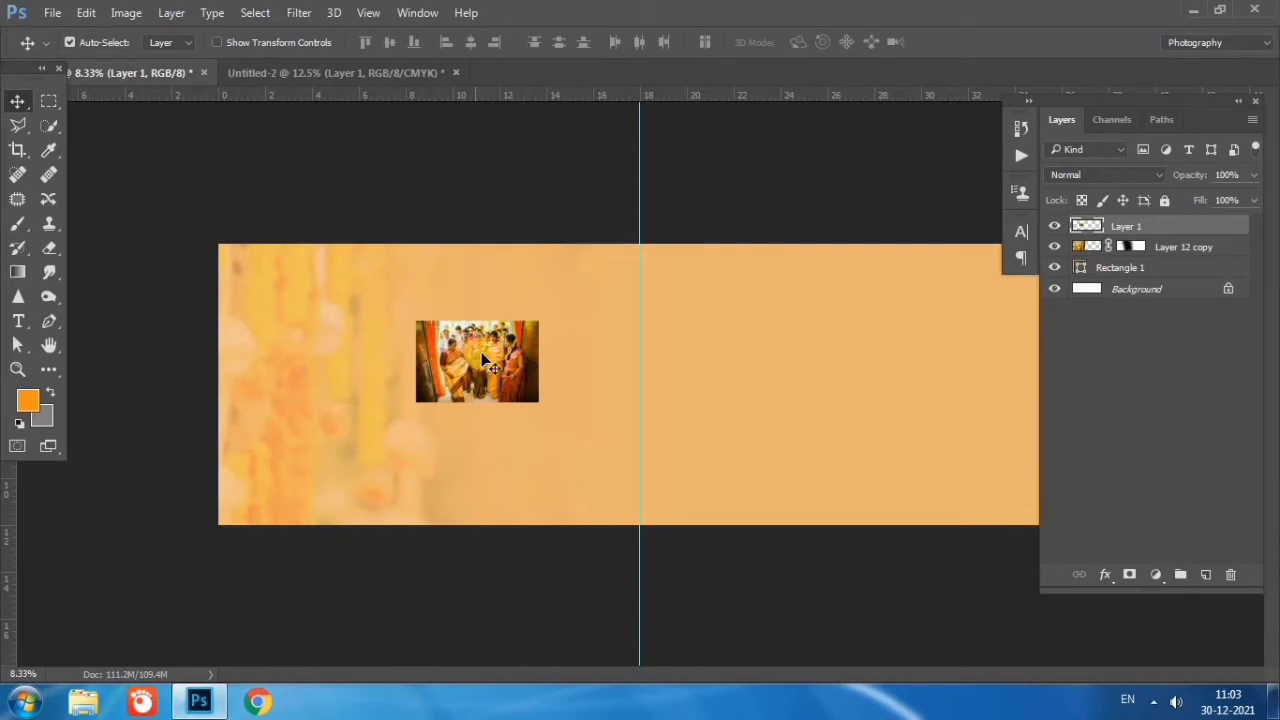
key(ctrl+t)
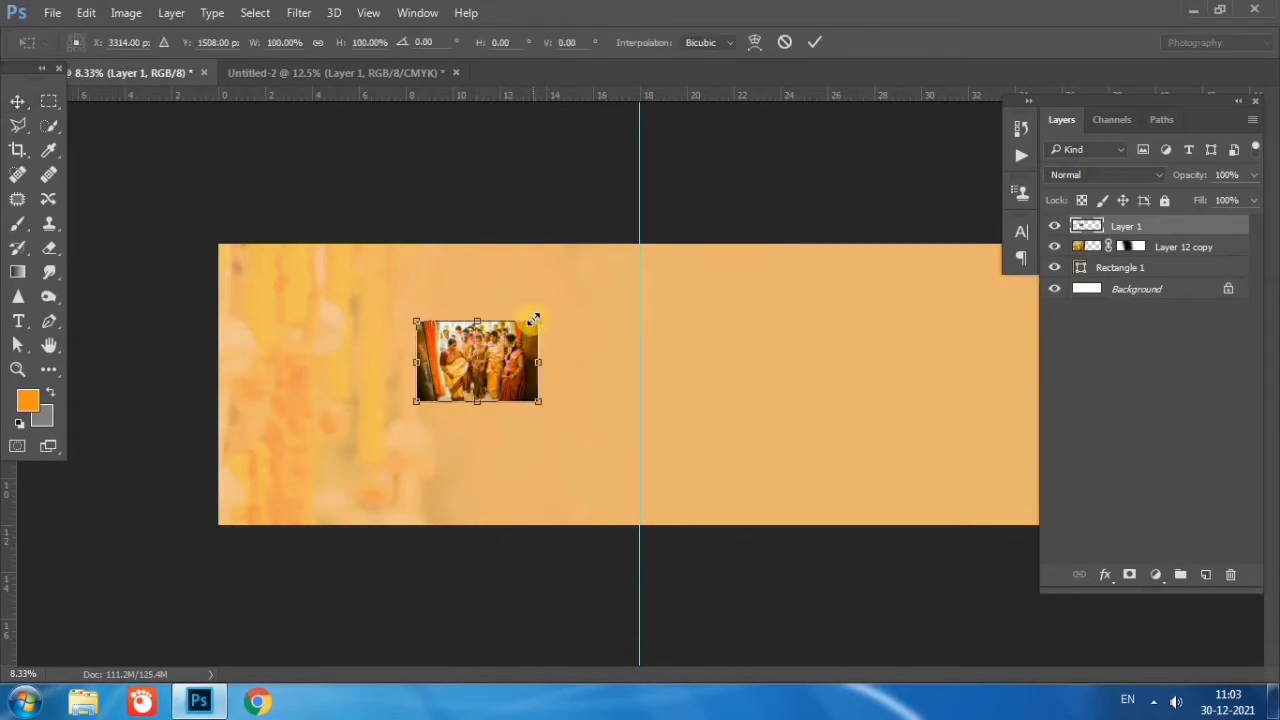
drag(534, 318, 655, 238)
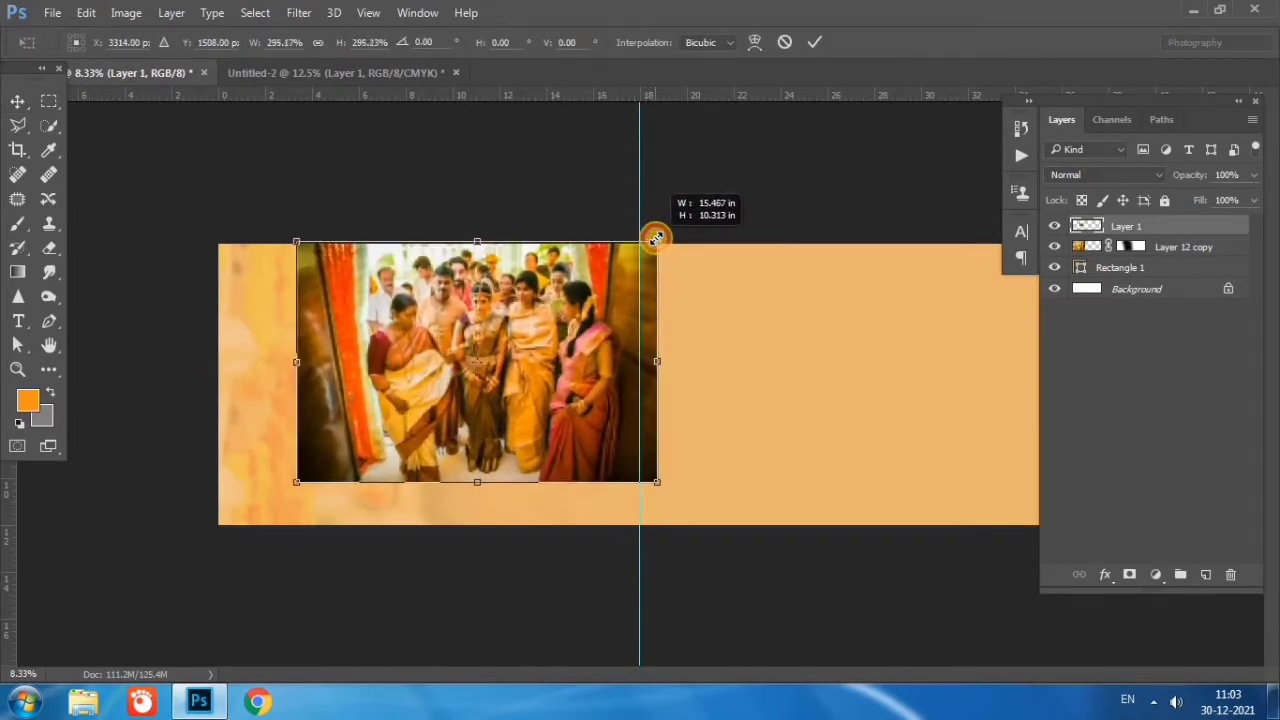
drag(655, 238, 666, 242)
drag(589, 375, 561, 360)
scroll(557, 358, up, 1)
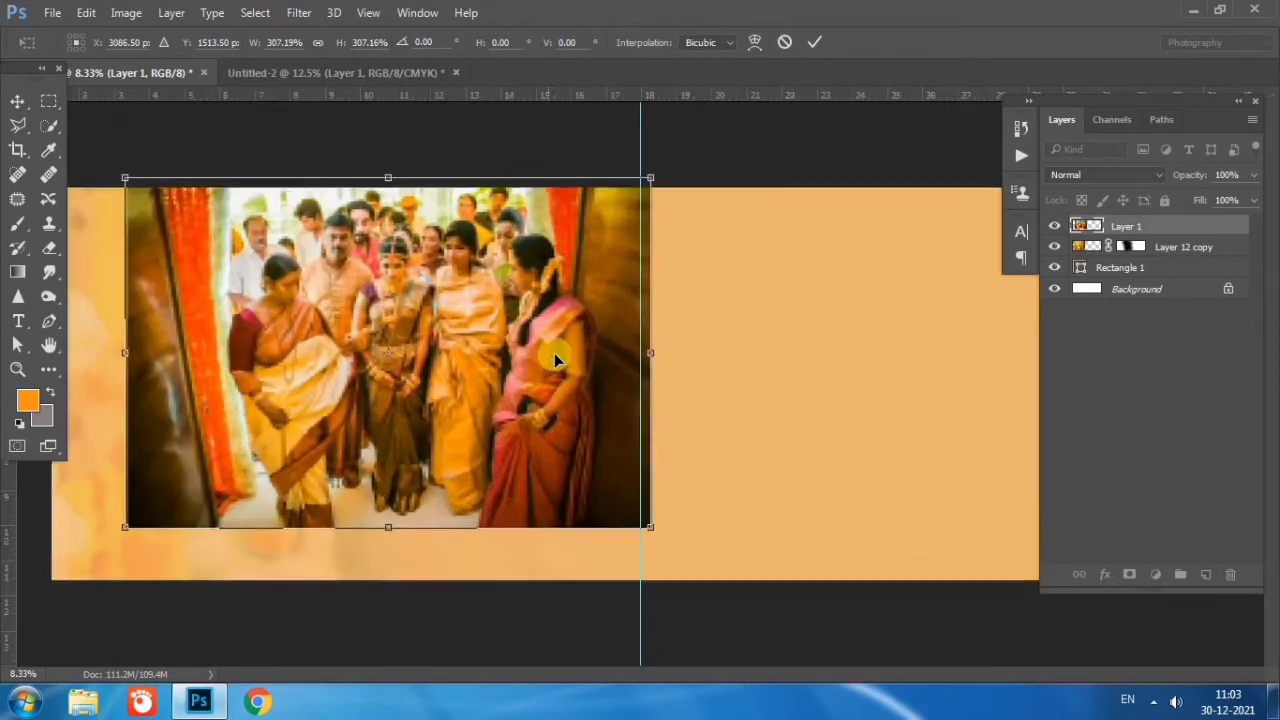
drag(553, 380, 597, 363)
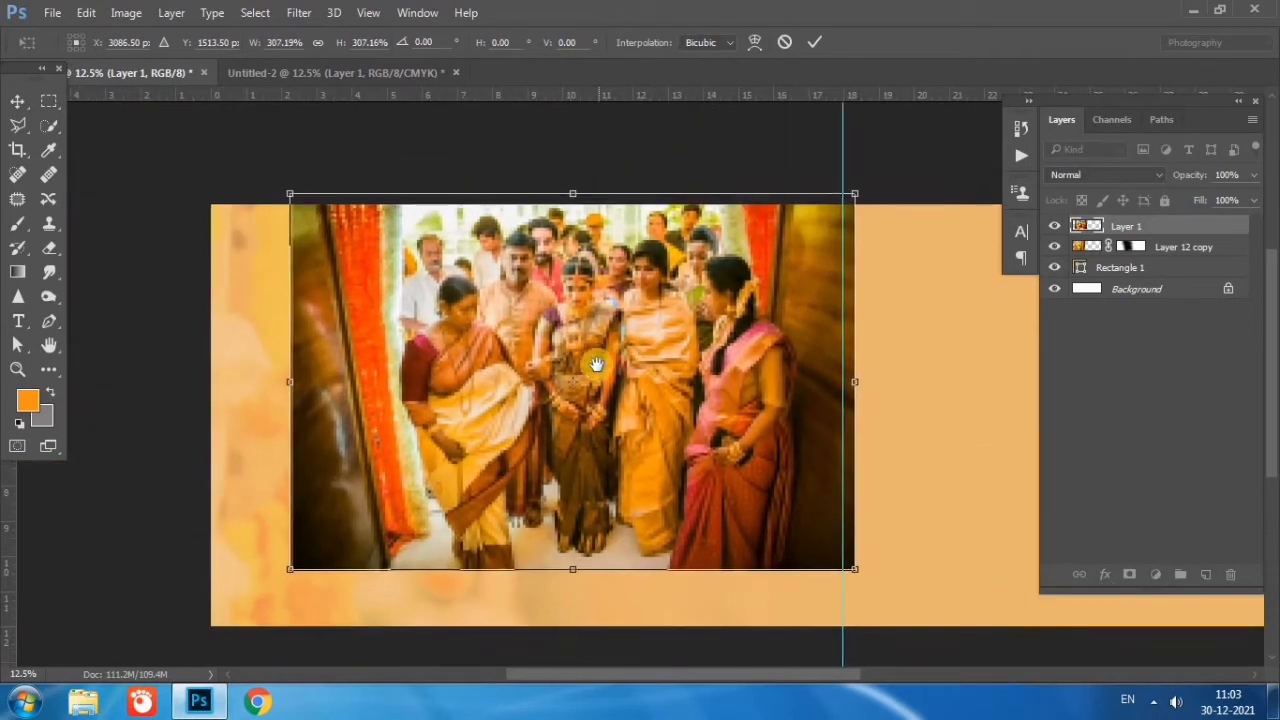
double_click(582, 374)
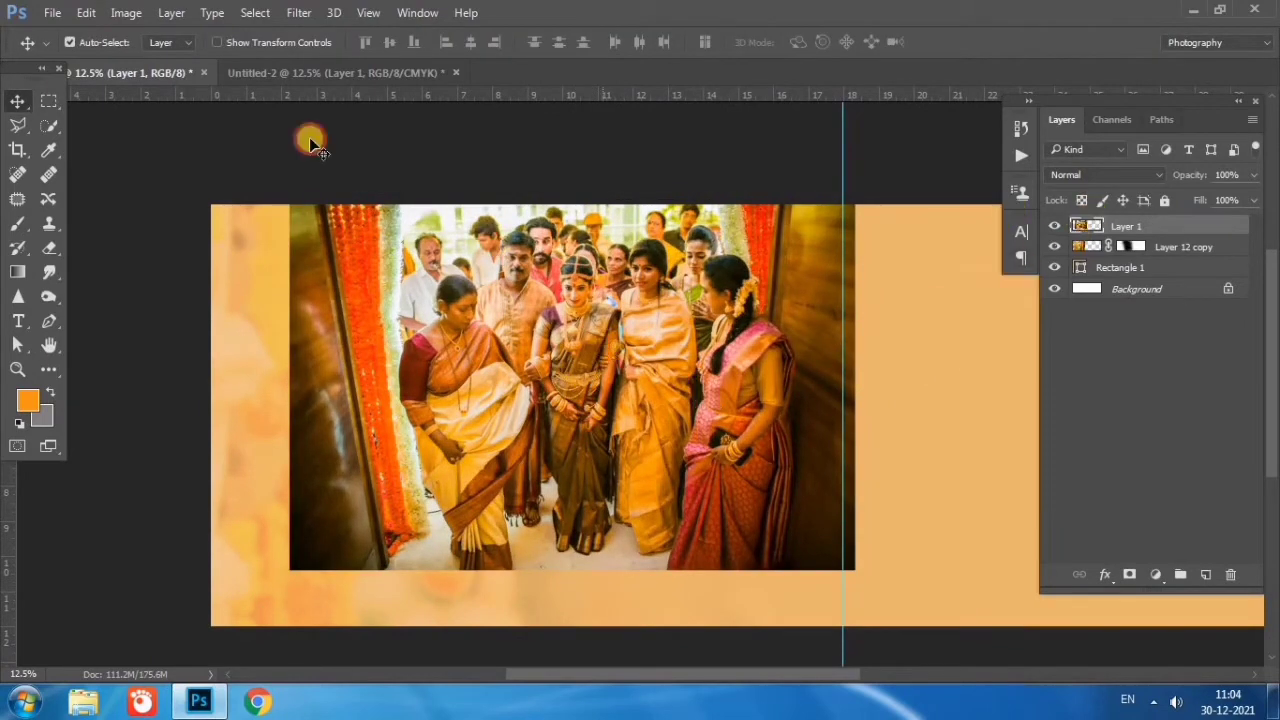
click(171, 13)
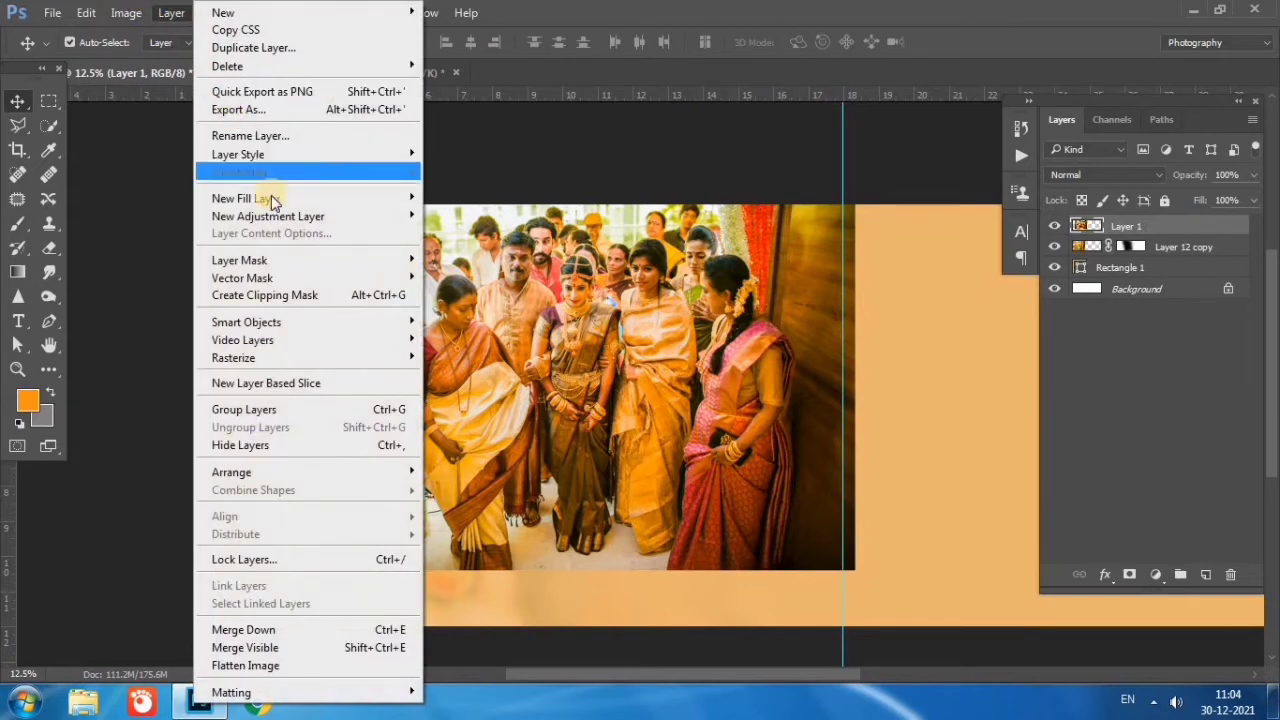
mouse_move(240, 260)
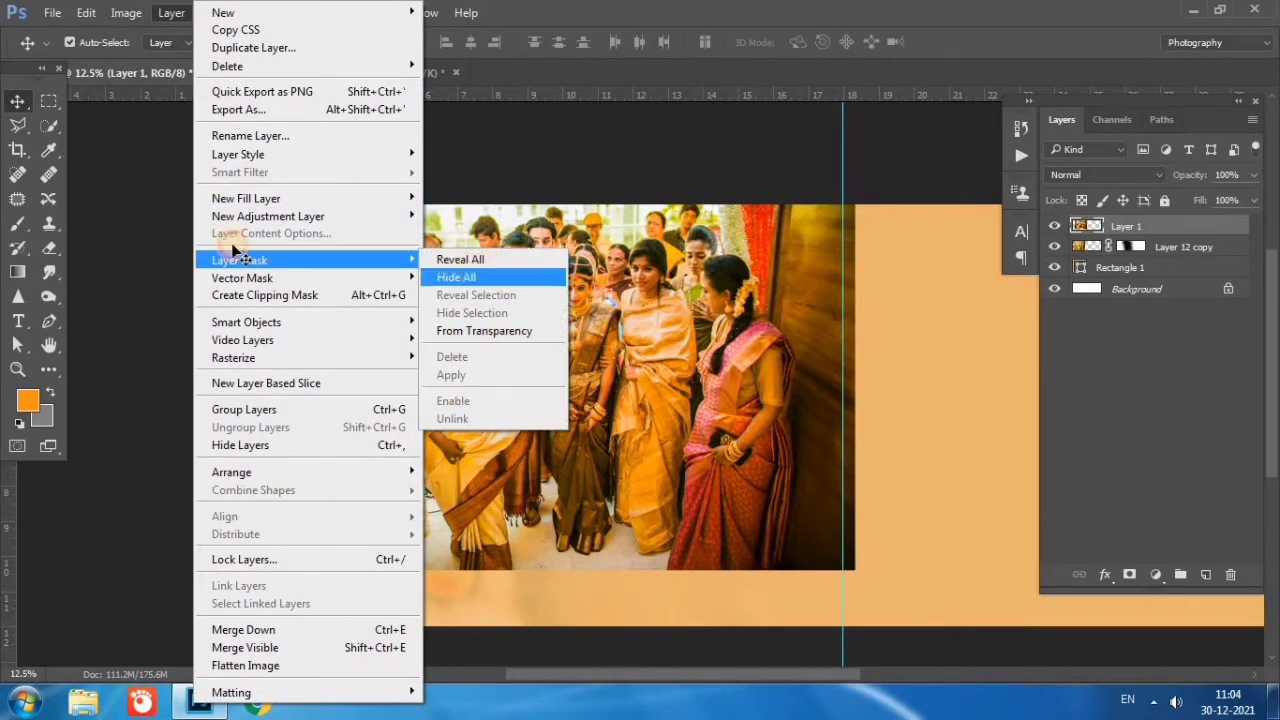
- Add a Hide All mask to Layer 1 and paint white to reveal the women
click(457, 273)
click(20, 228)
click(48, 392)
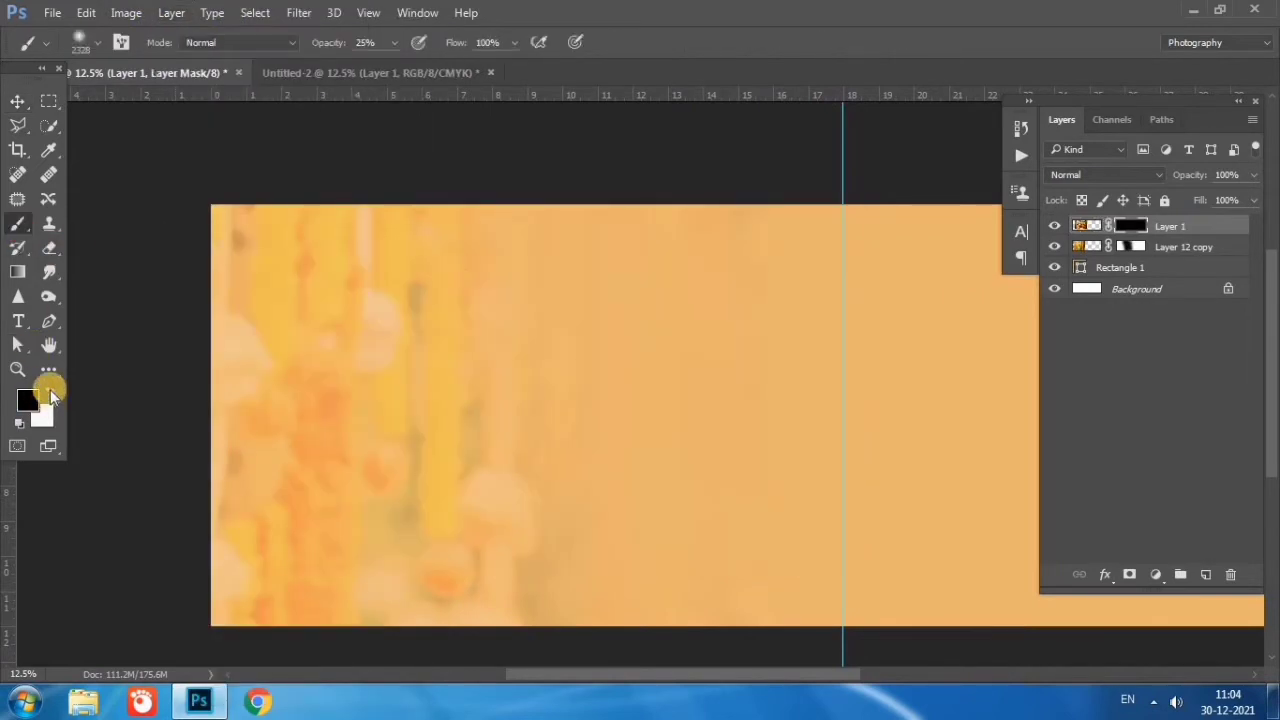
mouse_move(607, 358)
mouse_down()
mouse_move(554, 300)
mouse_move(540, 315)
mouse_move(724, 280)
mouse_up()
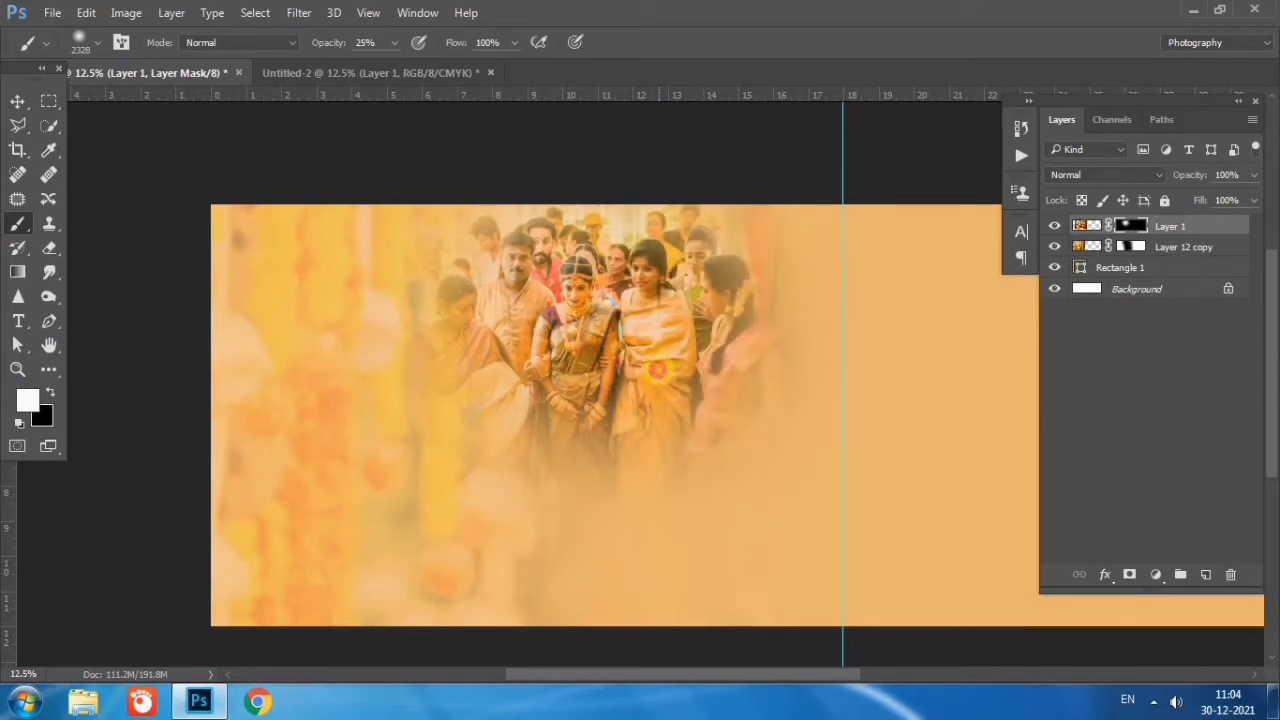
drag(657, 302, 688, 400)
mouse_move(720, 270)
mouse_down()
mouse_move(625, 383)
mouse_move(474, 362)
mouse_move(495, 357)
mouse_move(425, 370)
mouse_move(497, 317)
mouse_move(510, 283)
mouse_move(527, 336)
mouse_move(657, 244)
mouse_up()
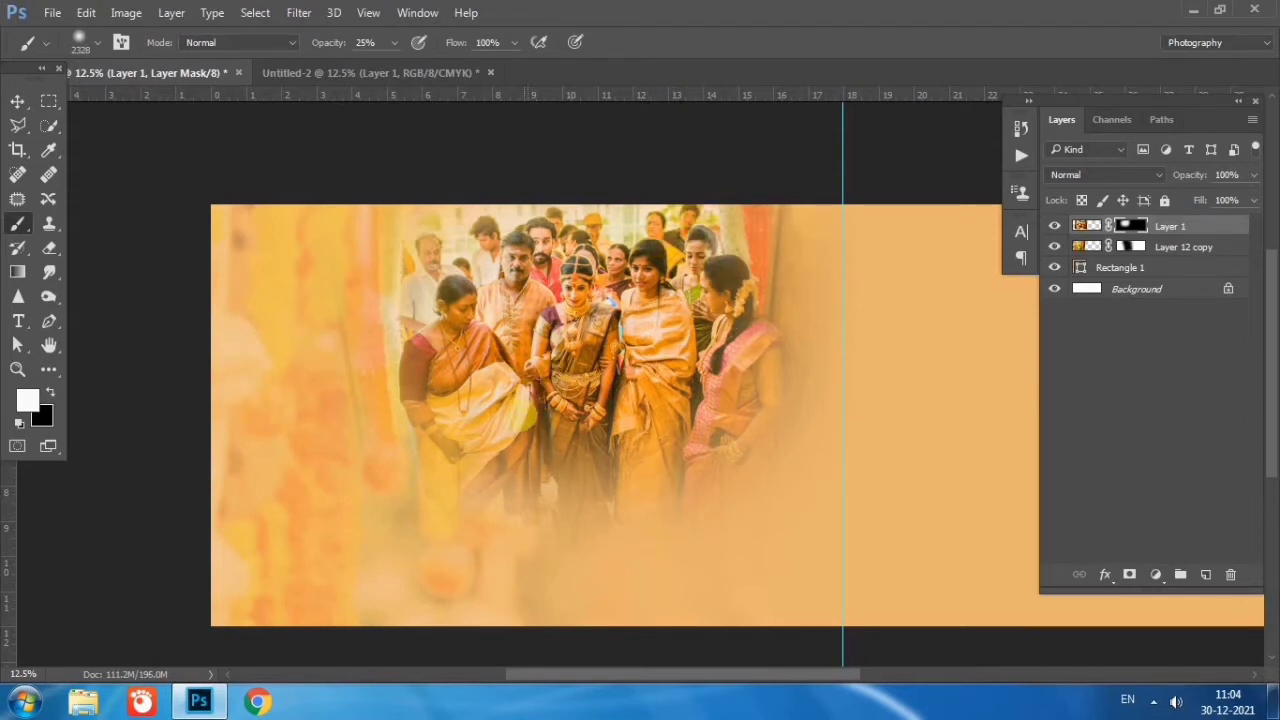
drag(665, 398, 660, 401)
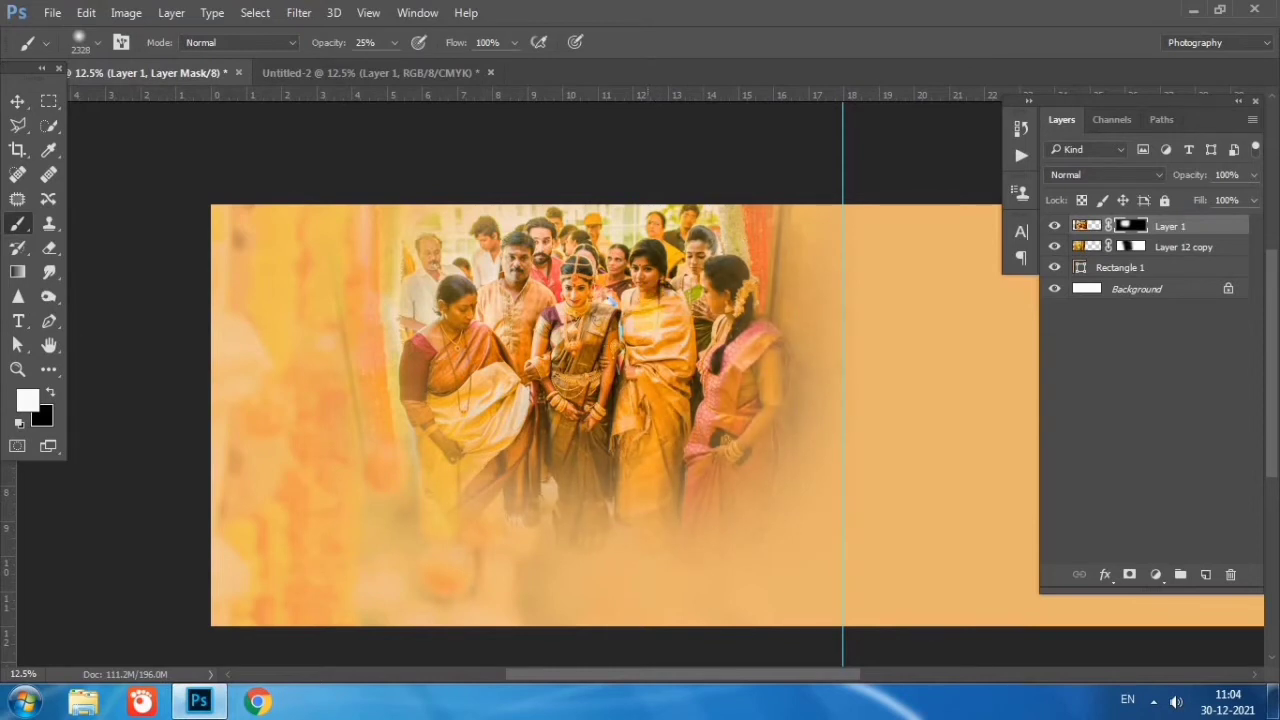
- Switch the brush to black at 58% opacity and shift the group photo slightly right
key(x)
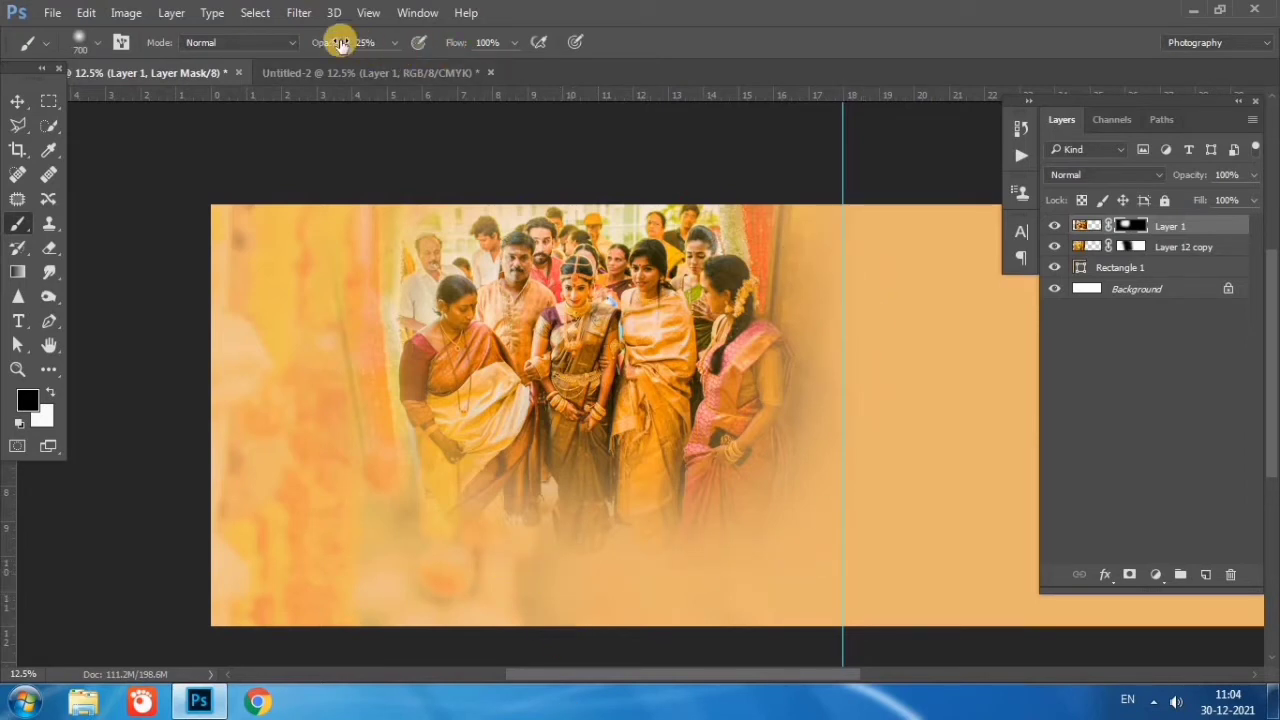
drag(332, 42, 372, 42)
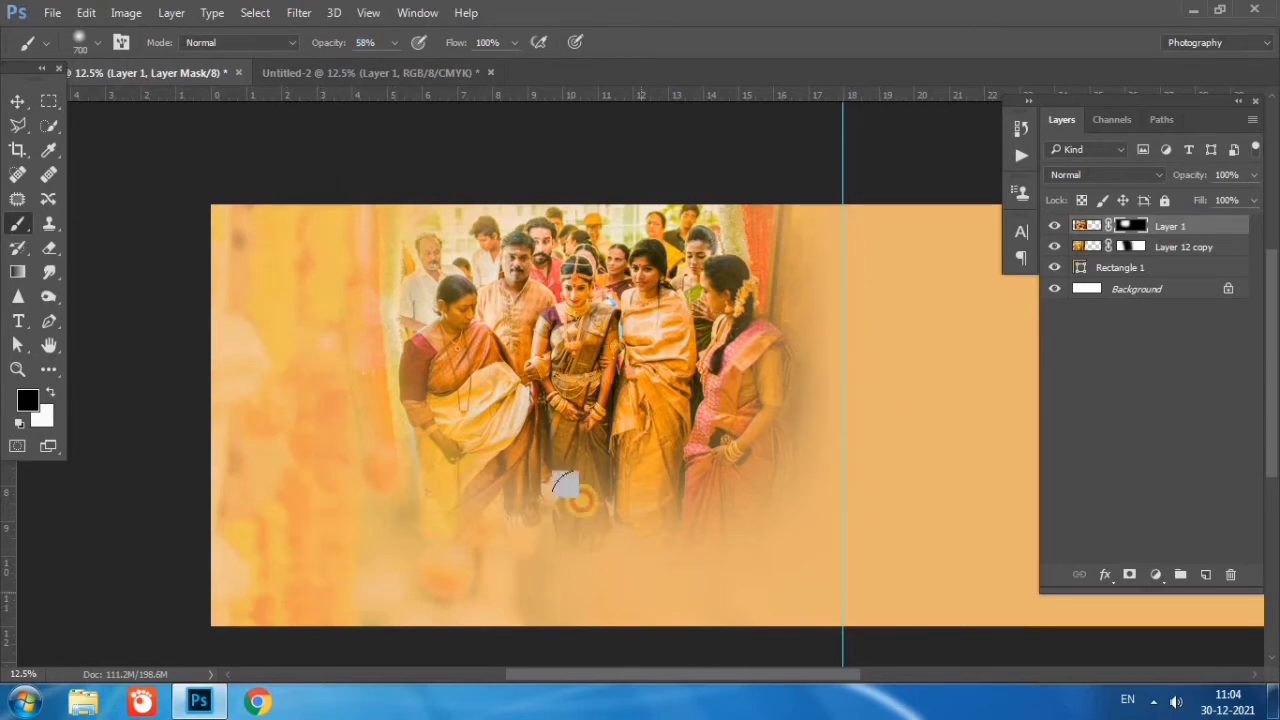
click(17, 101)
drag(566, 322, 588, 323)
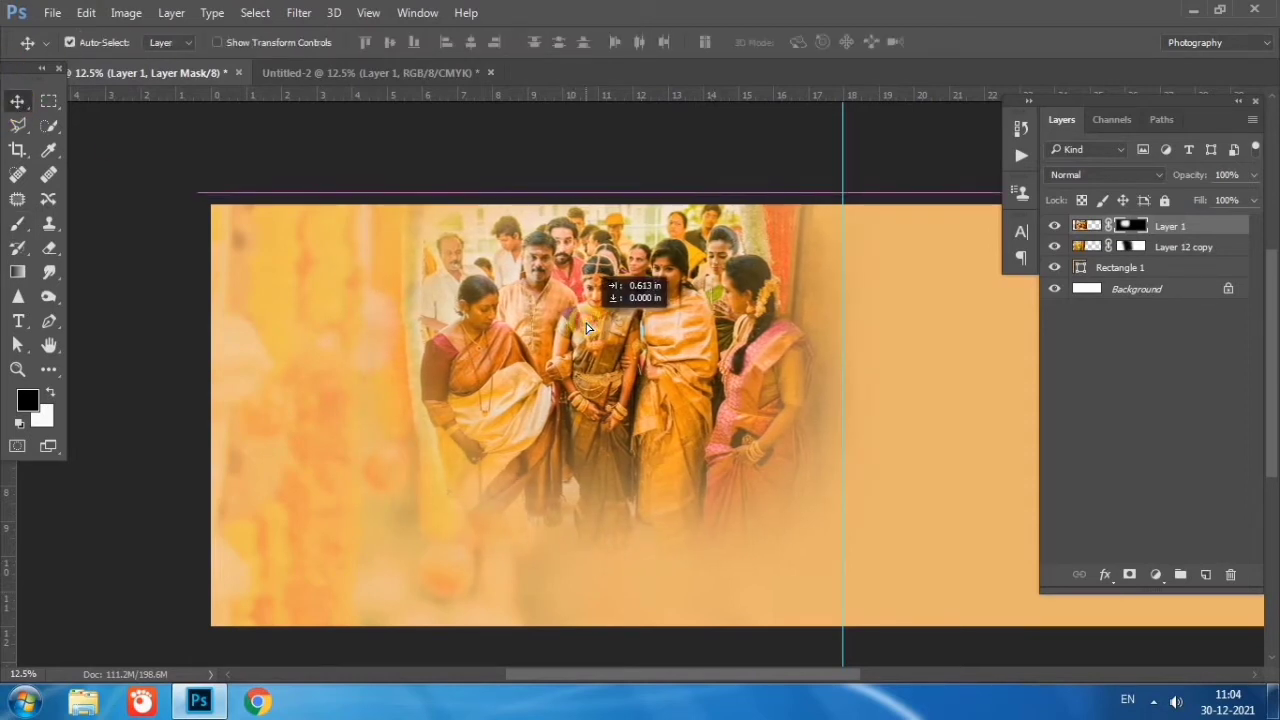
- Scale the Layer 1 group photo down to about 89.83% and nudge it slightly right
click(1195, 232)
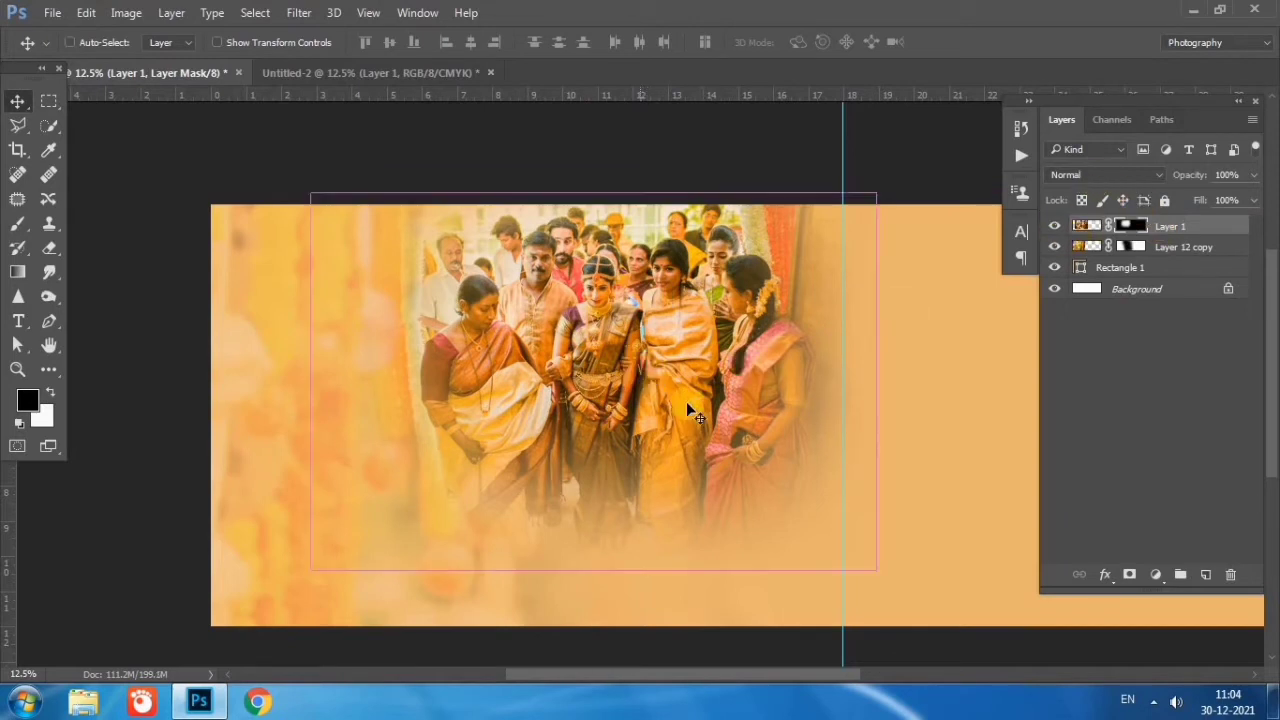
key(ctrl+t)
drag(871, 569, 847, 547)
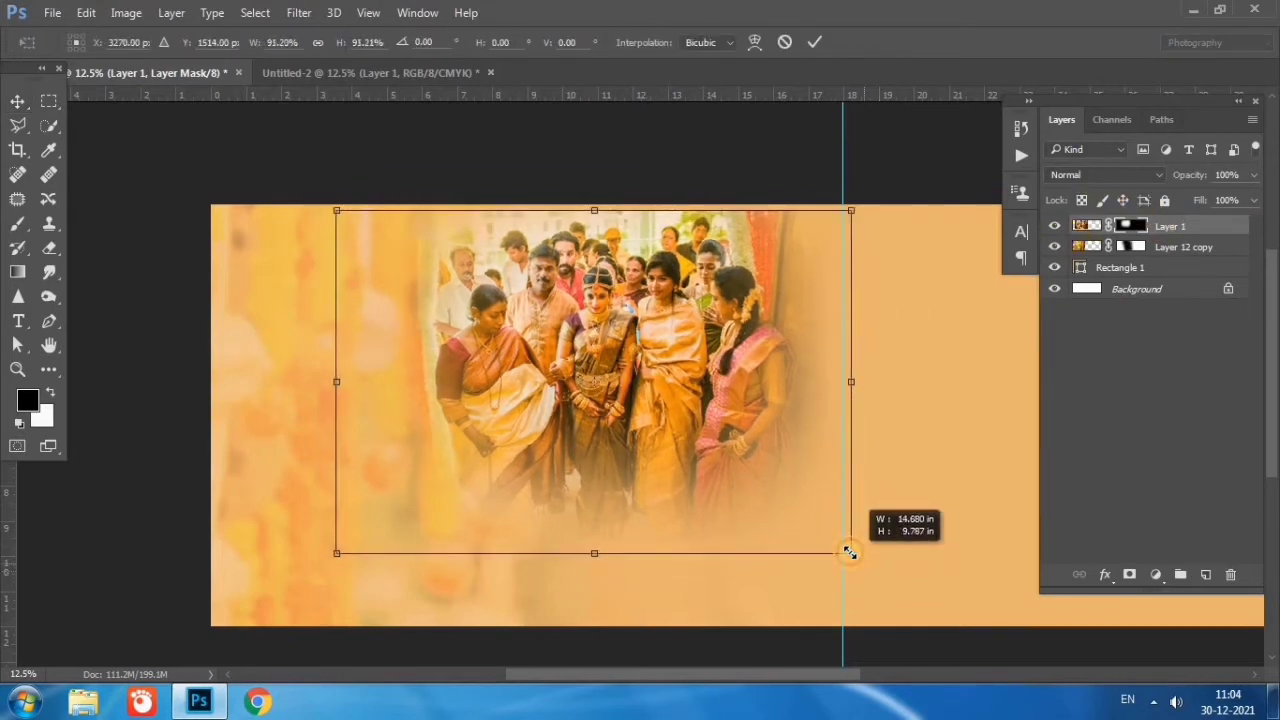
drag(679, 451, 684, 439)
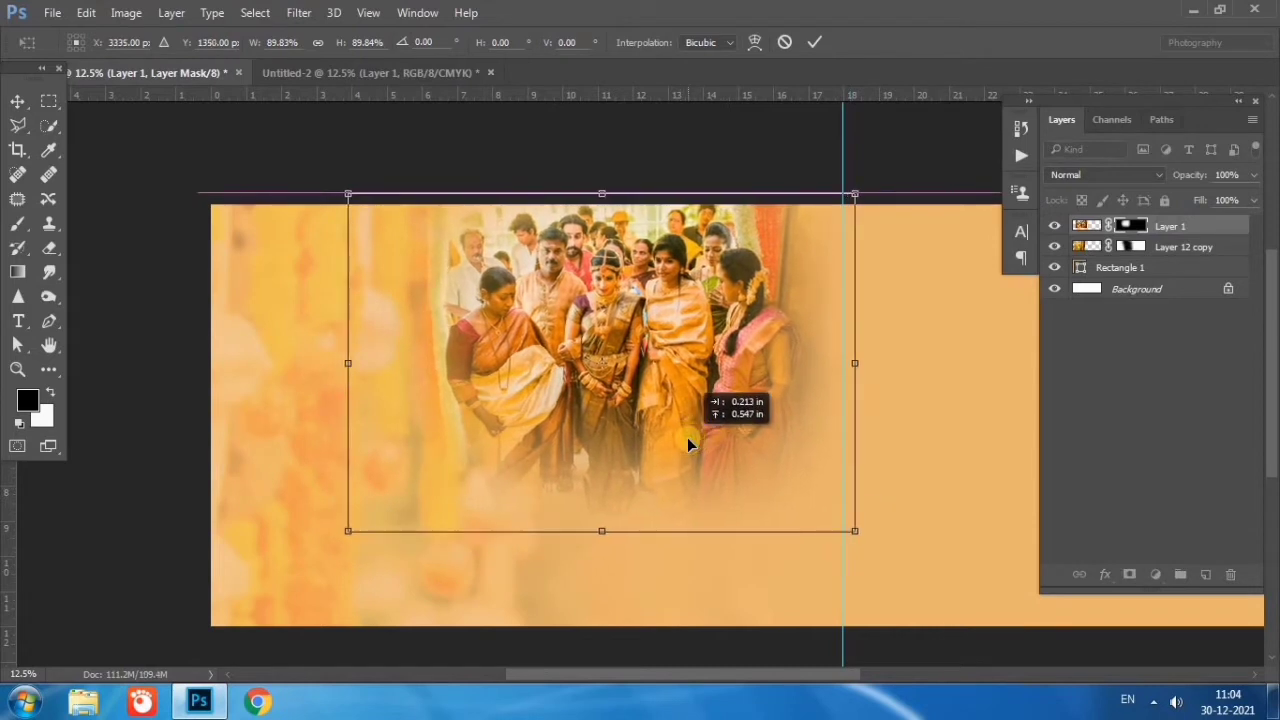
key(Down)
key(Down)
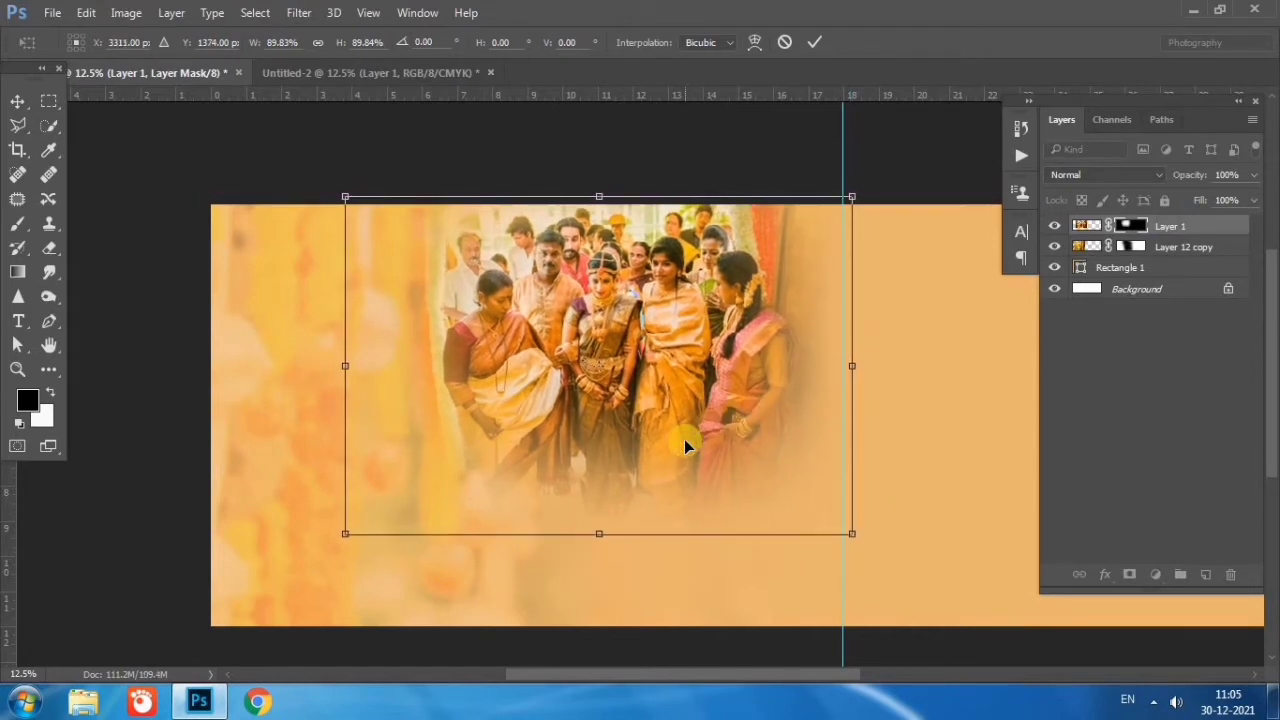
key(Down)
key(Down)
key(Down)
key(Down)
key(Down)
key(Down)
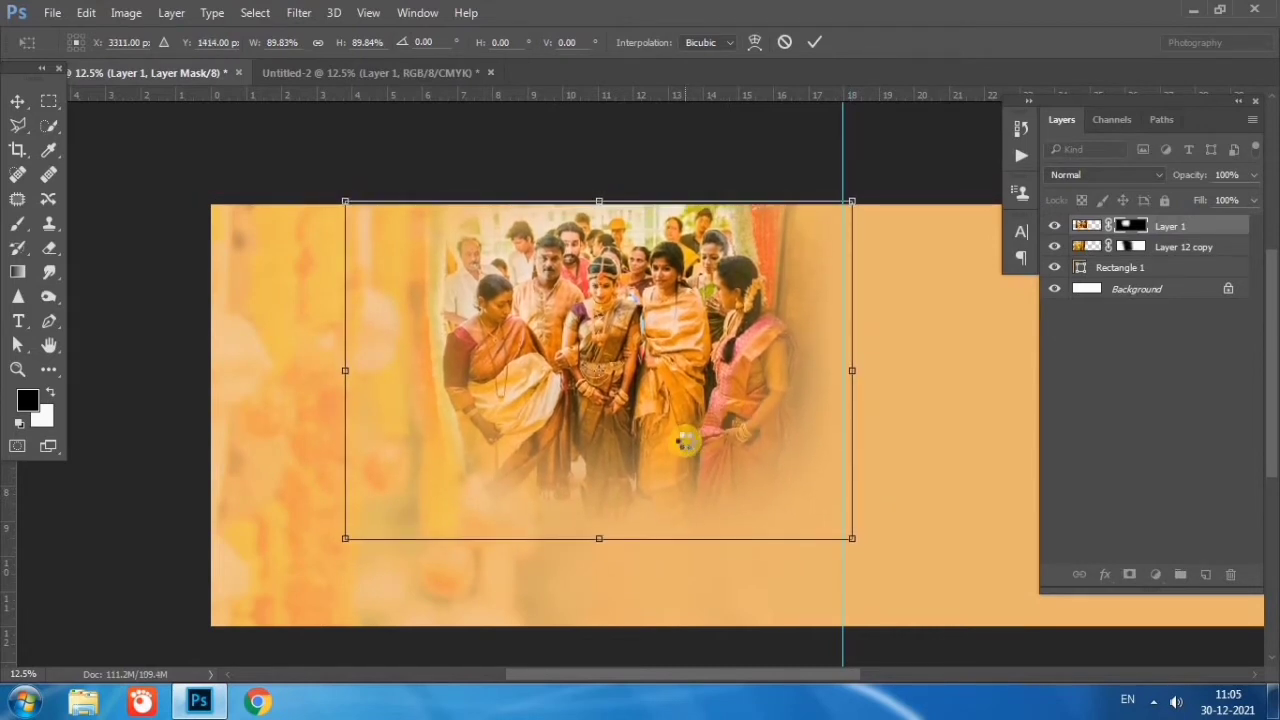
key(Return)
drag(684, 440, 701, 432)
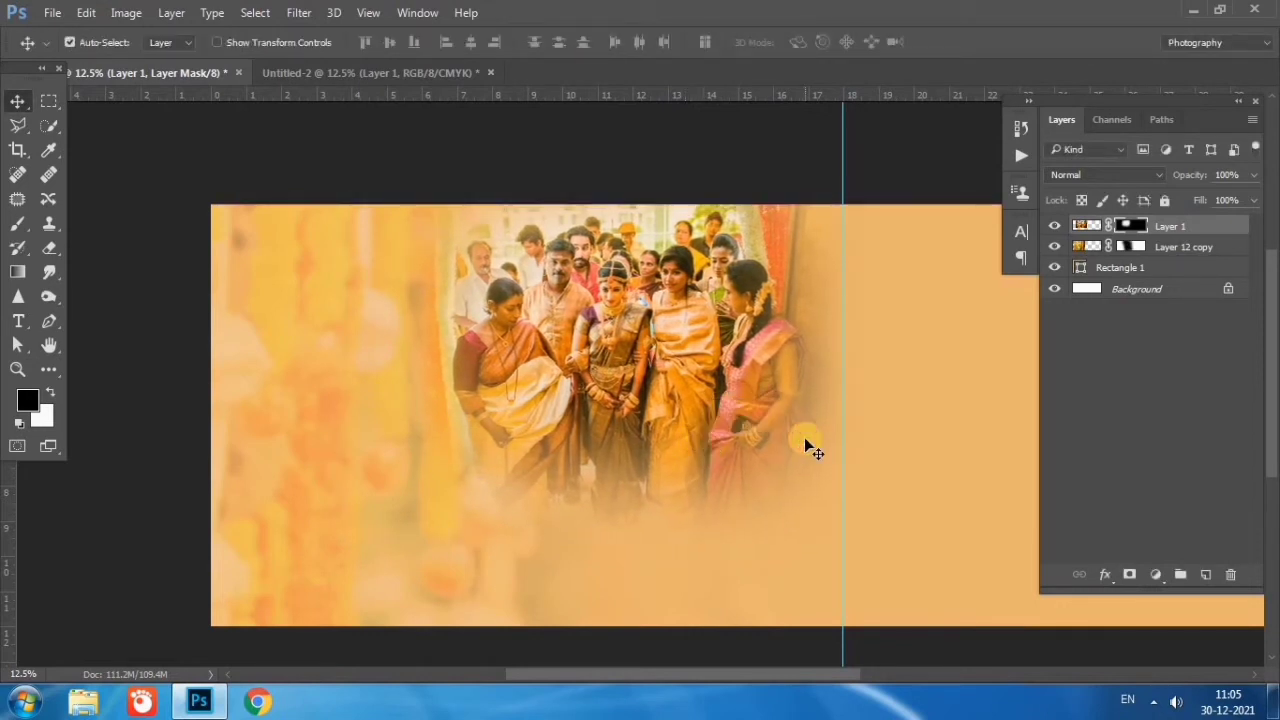
- Bring the woman-with-flower-basket photo in as Layer 2, enlarged to 329.5% at the left edge
click(373, 78)
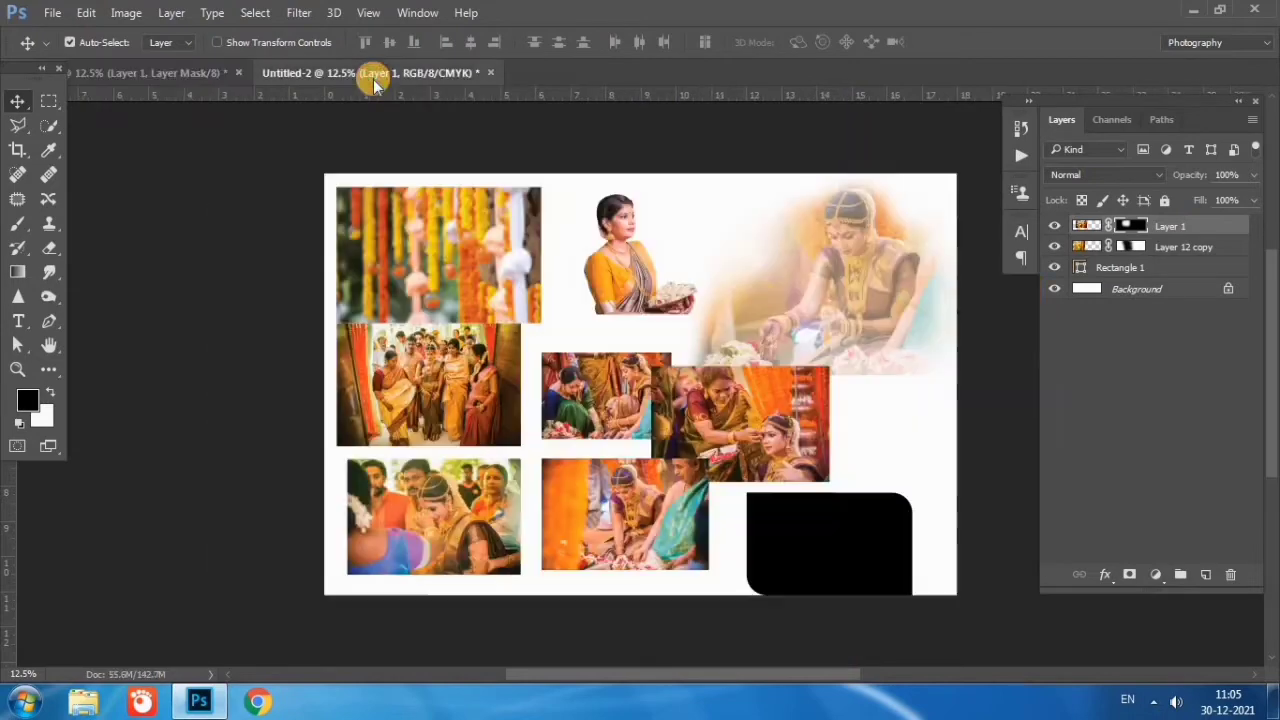
mouse_move(655, 294)
mouse_down()
mouse_move(185, 73)
mouse_move(401, 441)
mouse_up()
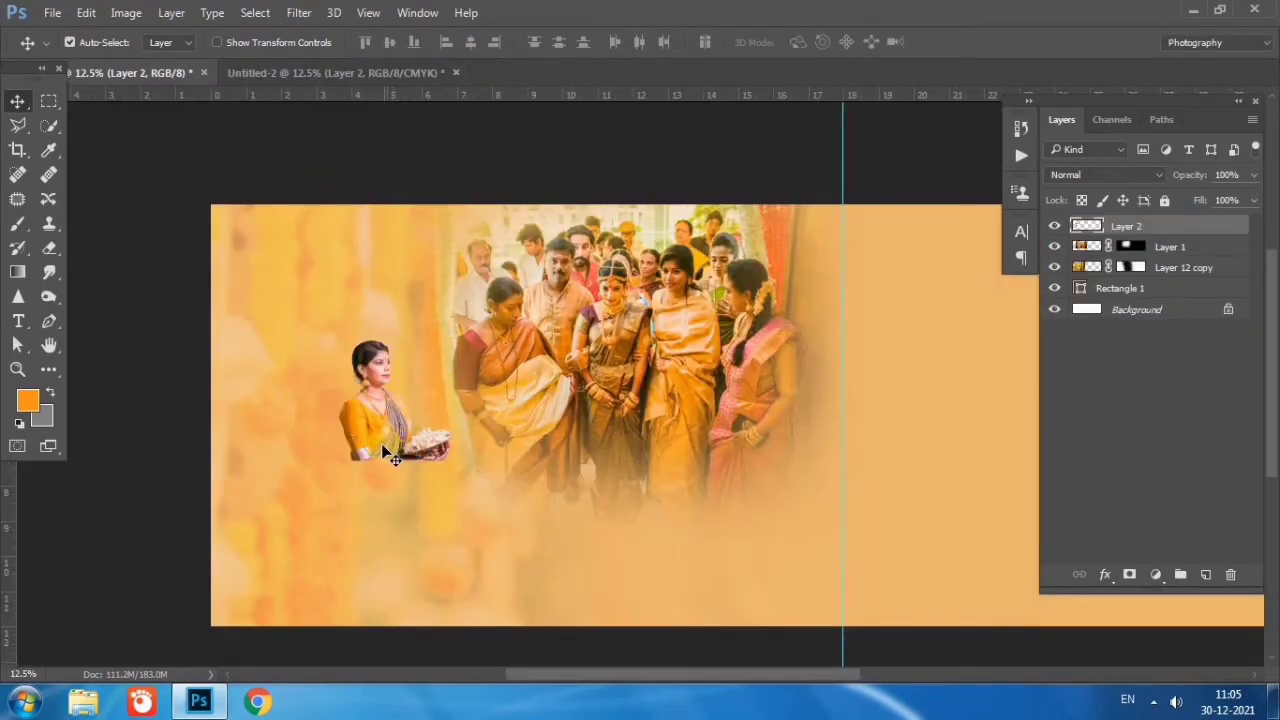
key(ctrl+t)
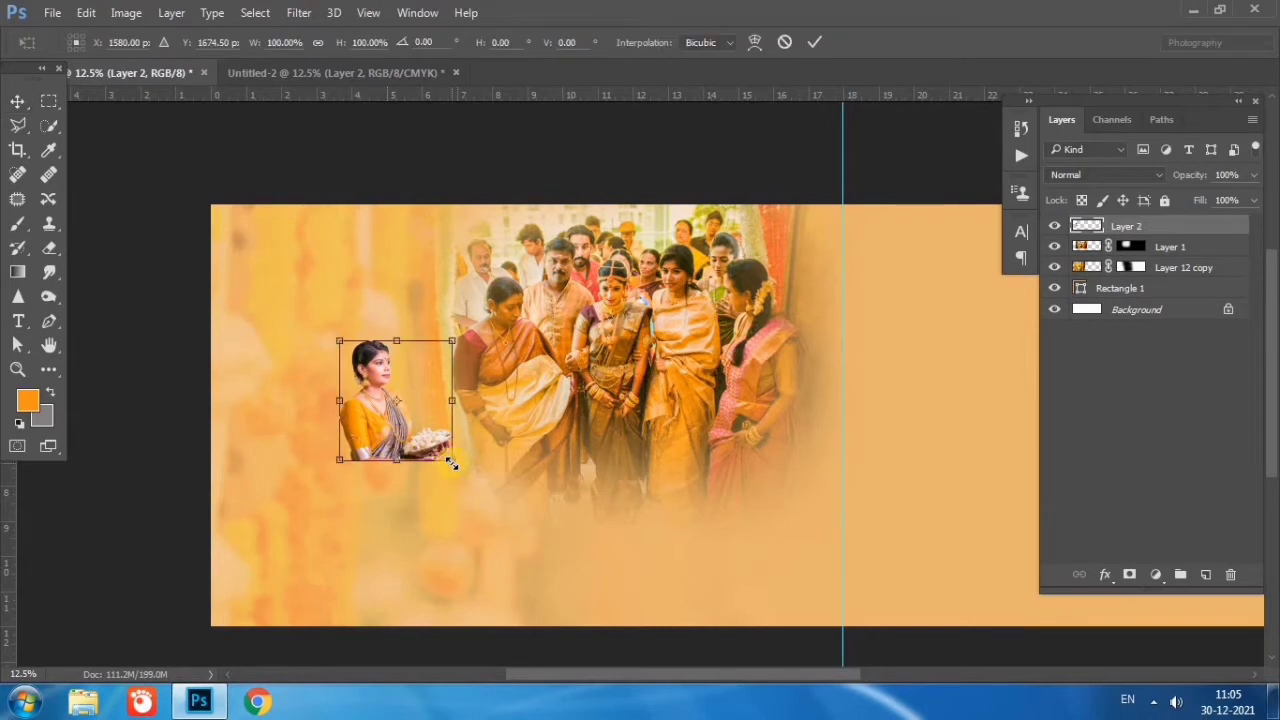
drag(452, 462, 590, 566)
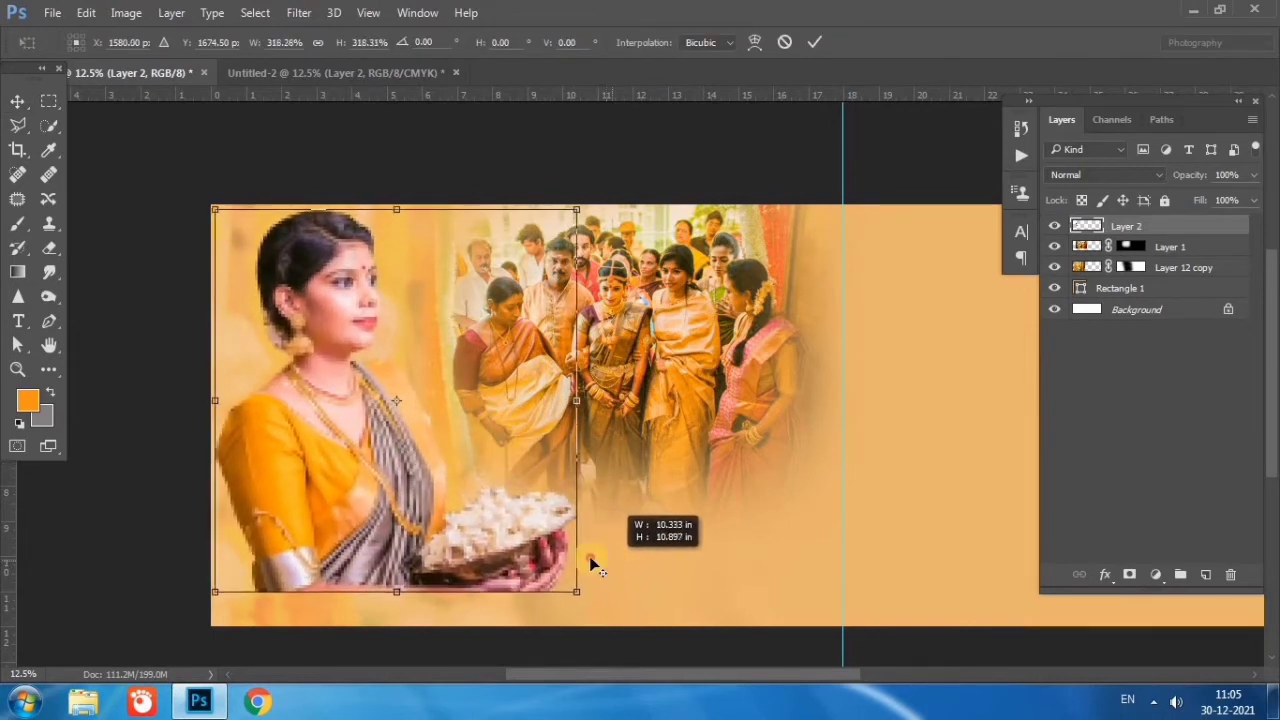
drag(514, 520, 540, 555)
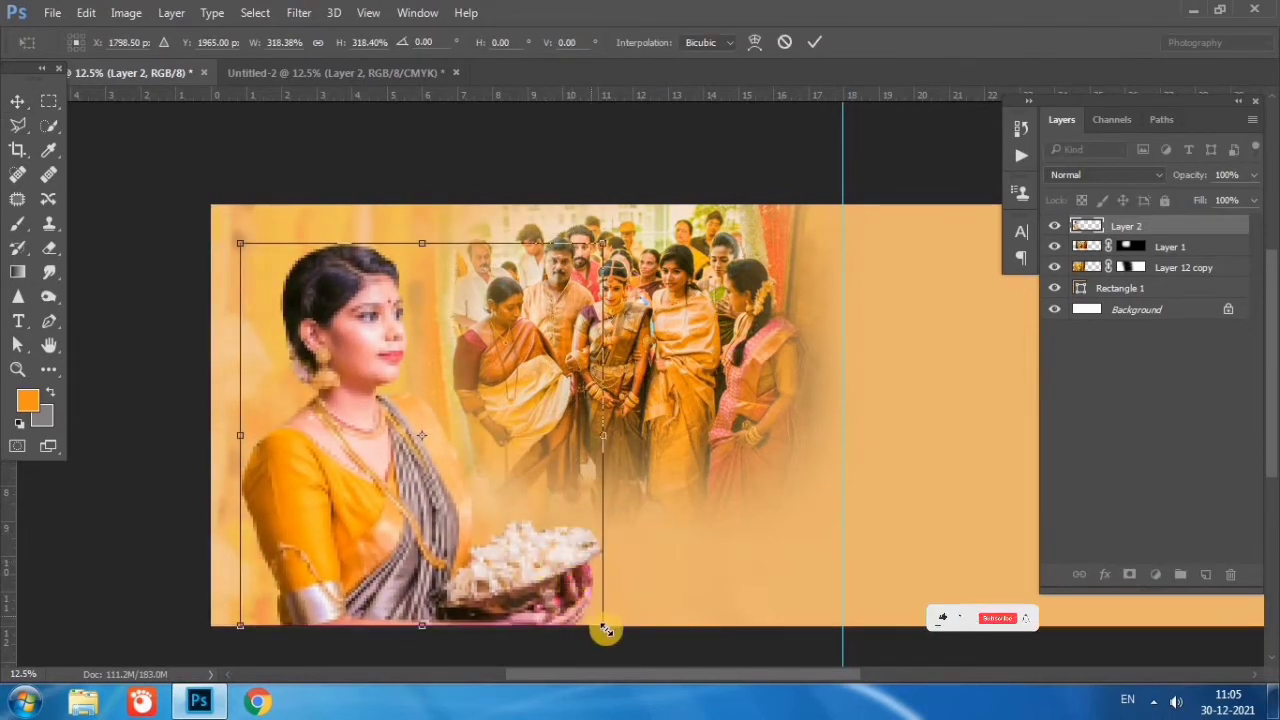
drag(606, 631, 608, 631)
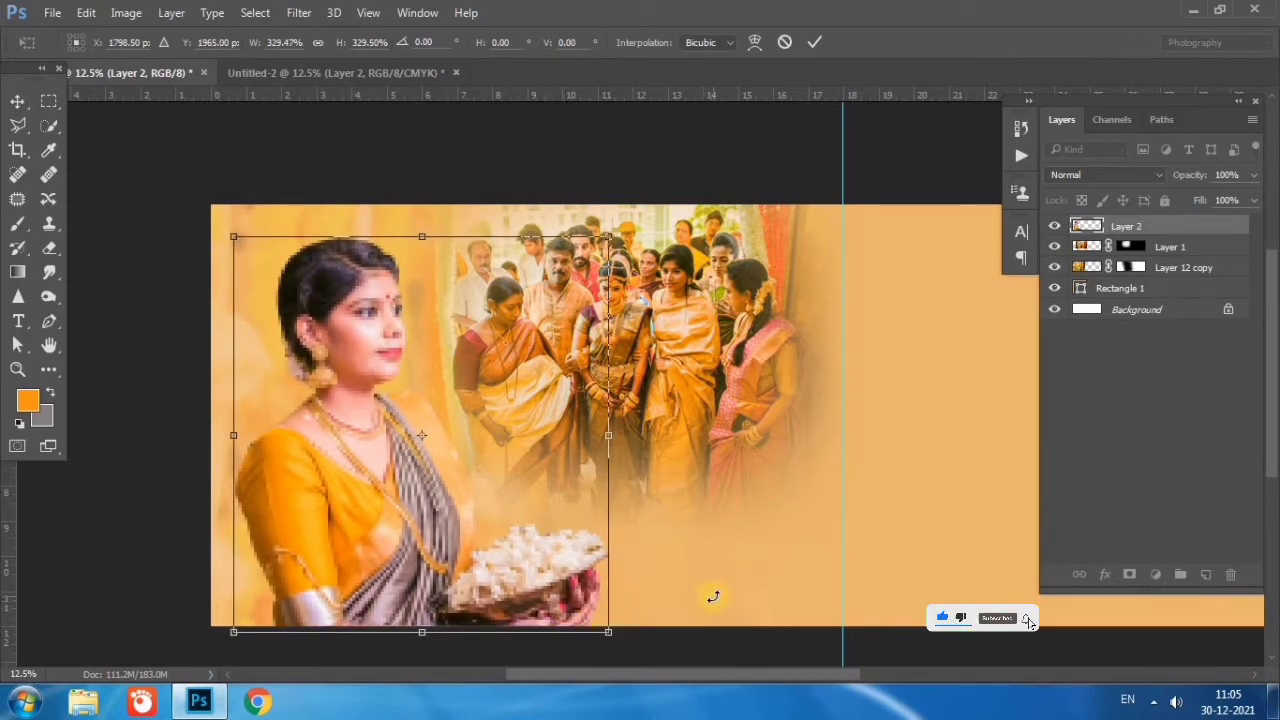
key(Up)
key(Up)
key(Up)
key(Left)
key(Left)
key(Left)
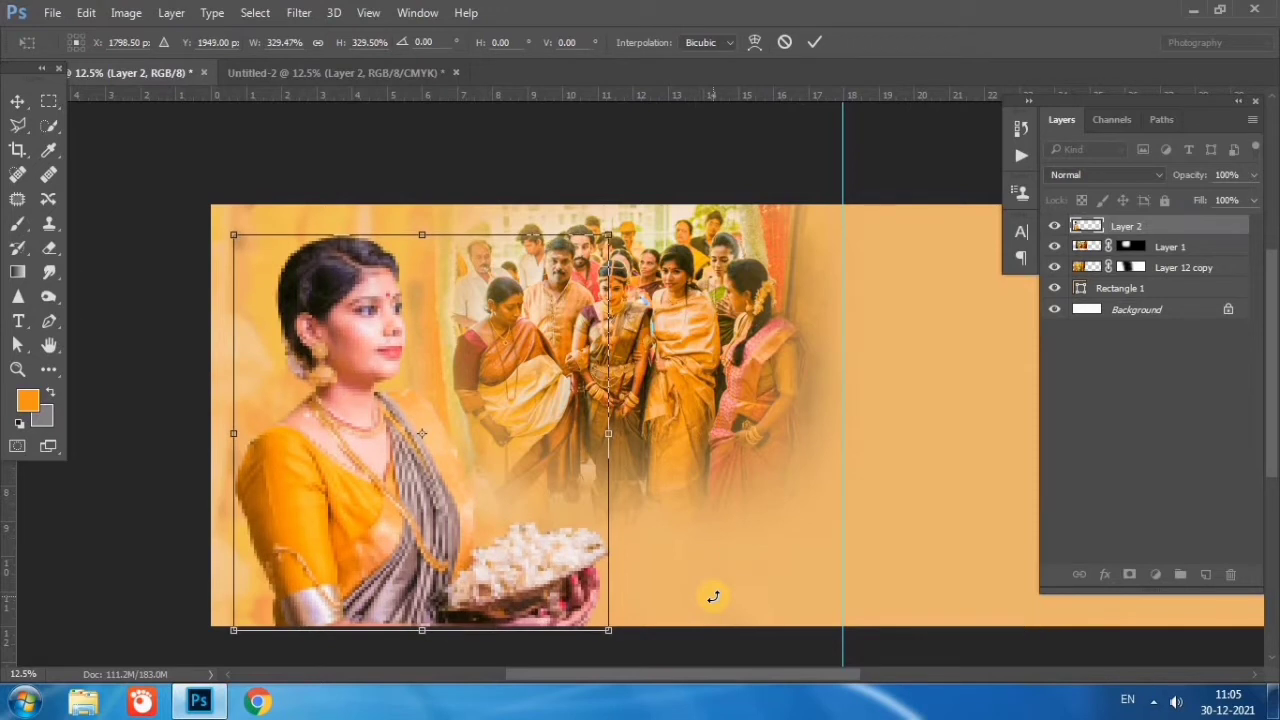
key(Left)
key(Left)
key(Left)
key(Left)
key(Up)
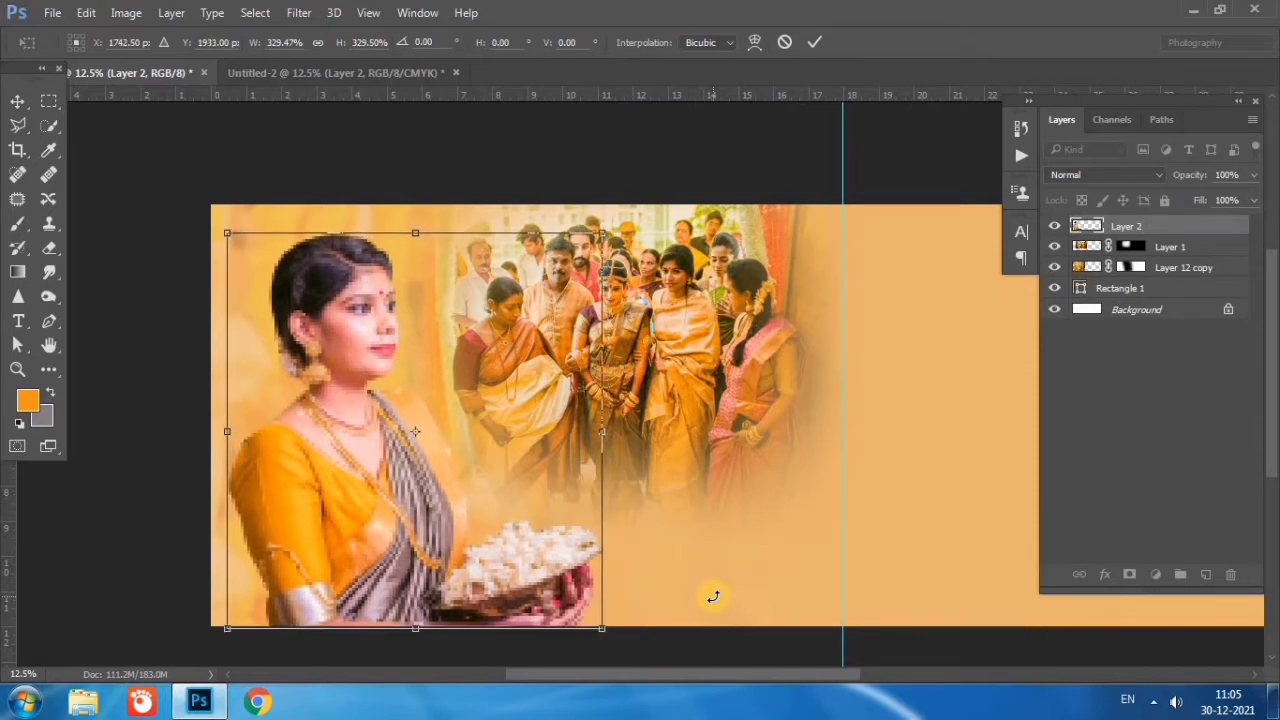
key(Return)
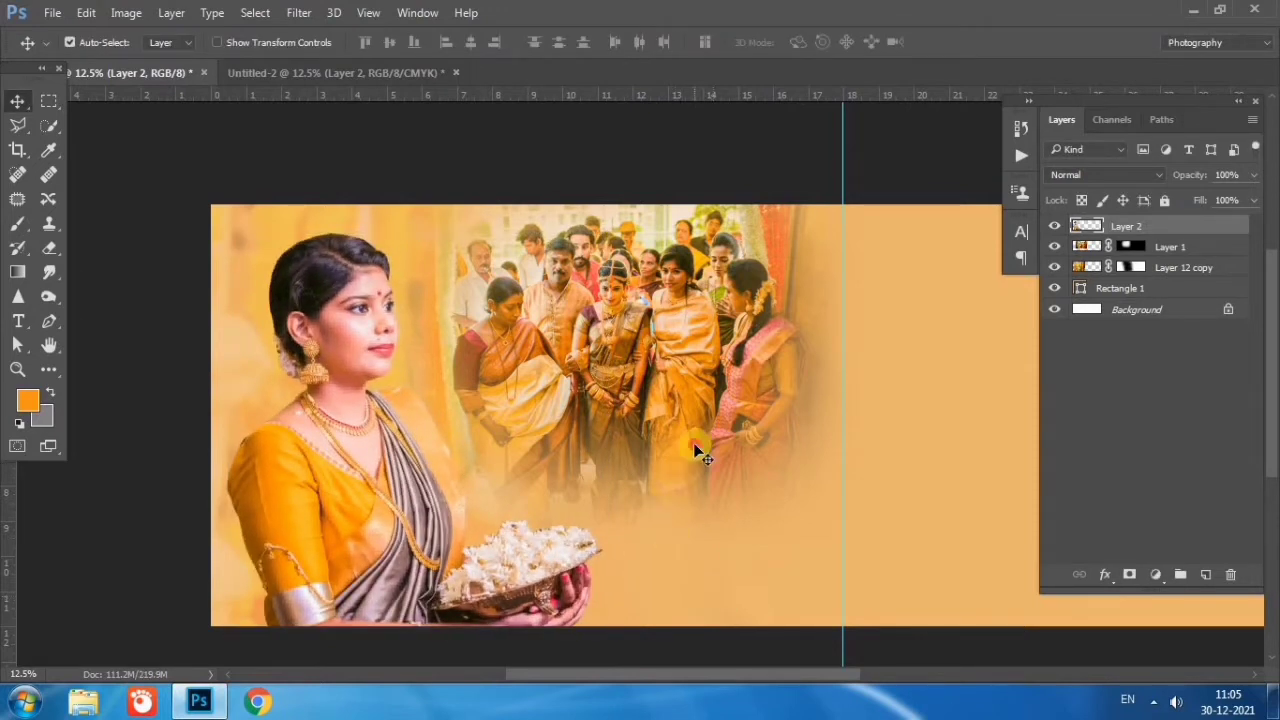
- Nudge the crowd photo slightly and select its layer
drag(697, 451, 697, 449)
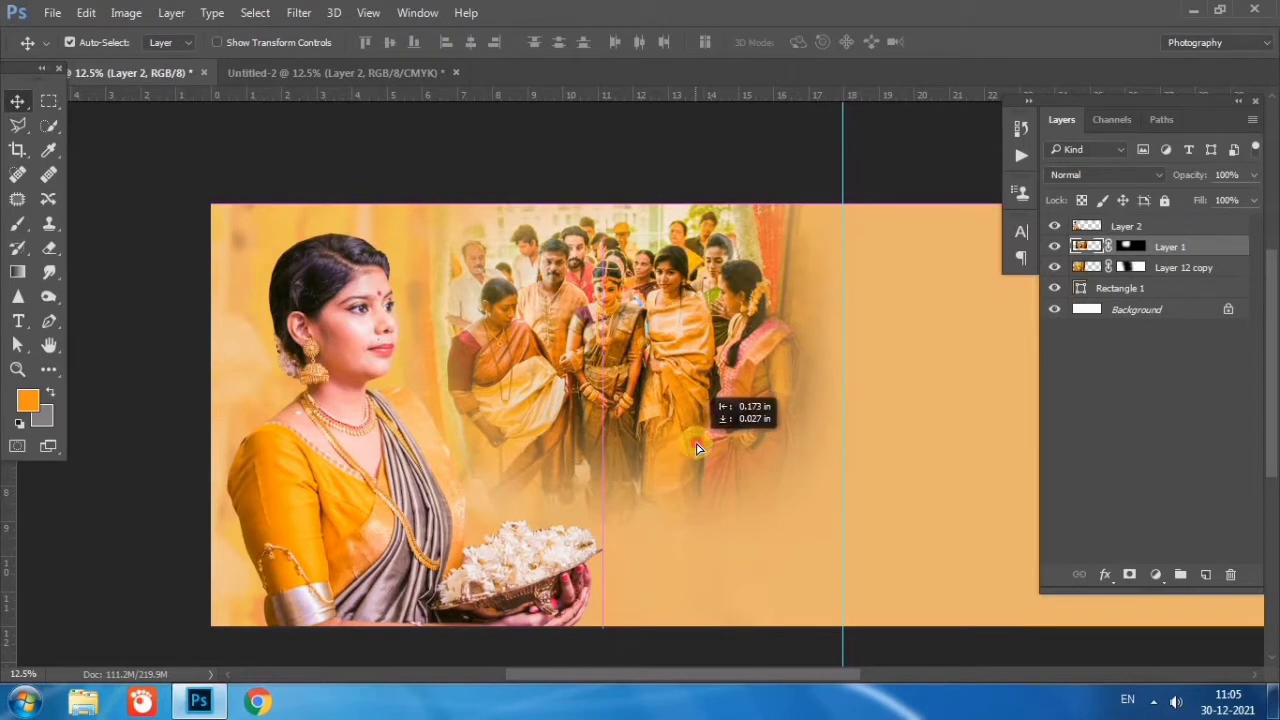
drag(697, 449, 695, 441)
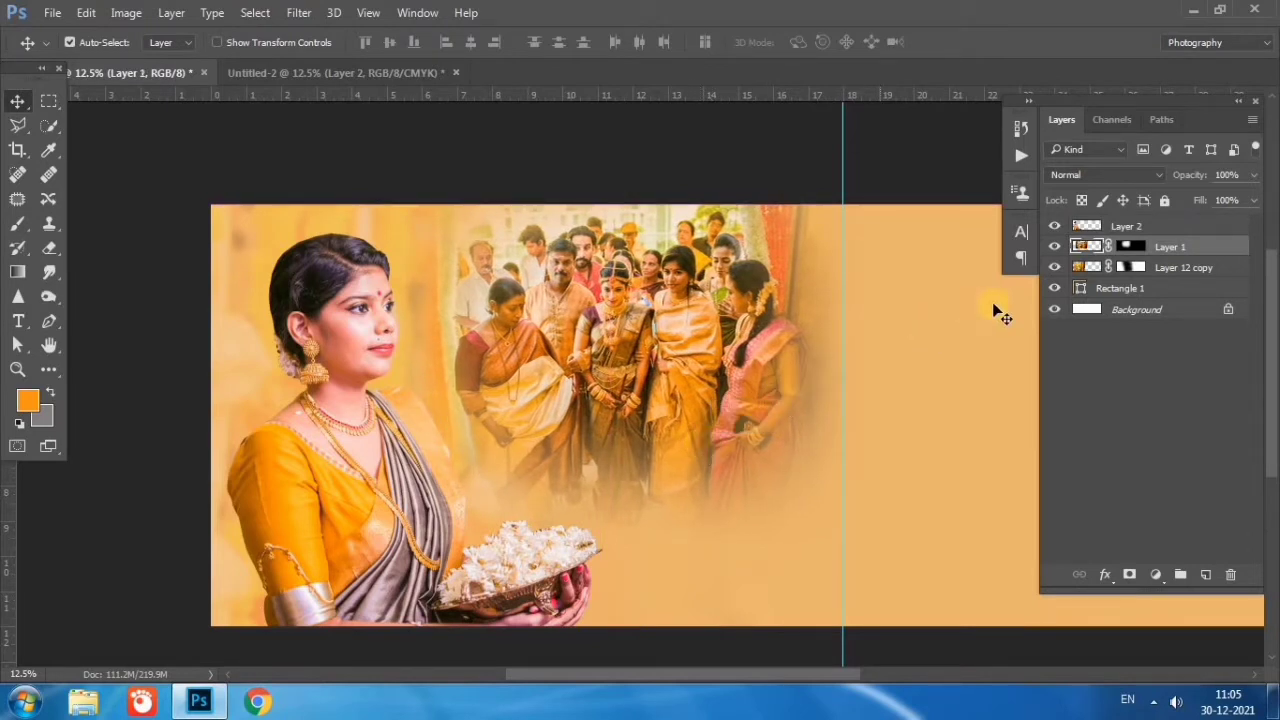
click(1160, 247)
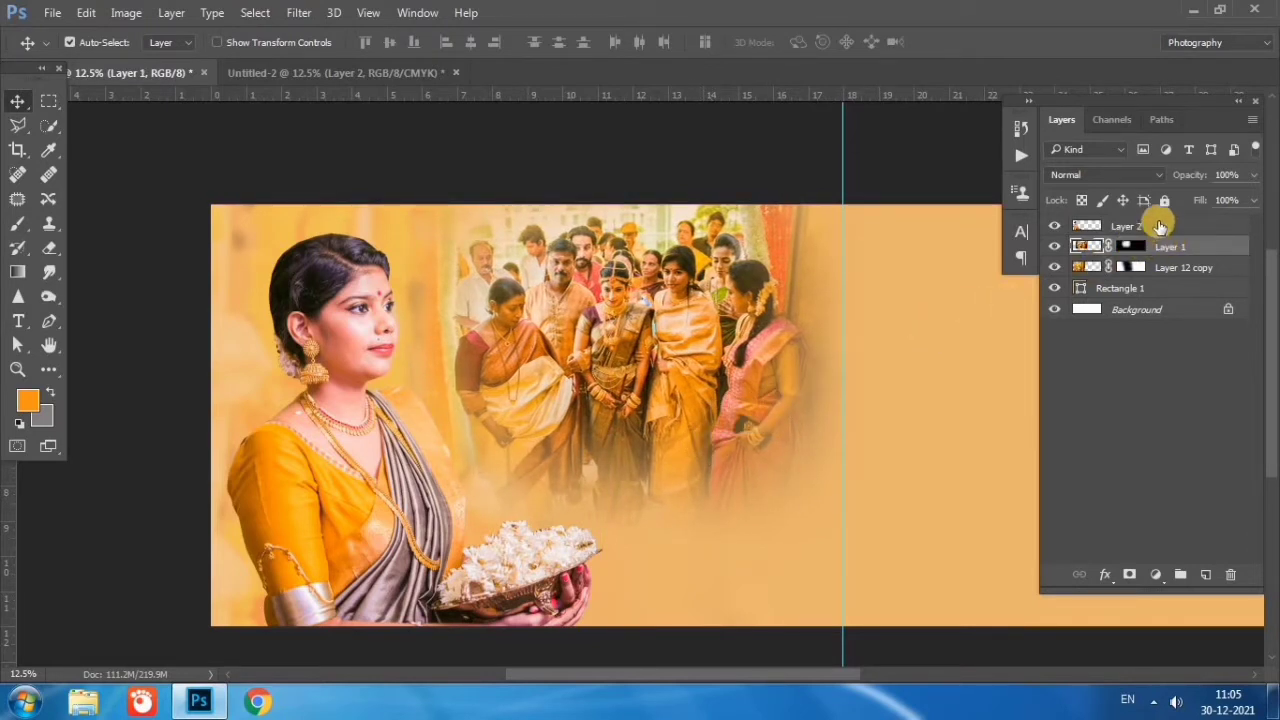
- Add a WEDDING text line below the crowd photo at 30 pt
click(58, 325)
key(t)
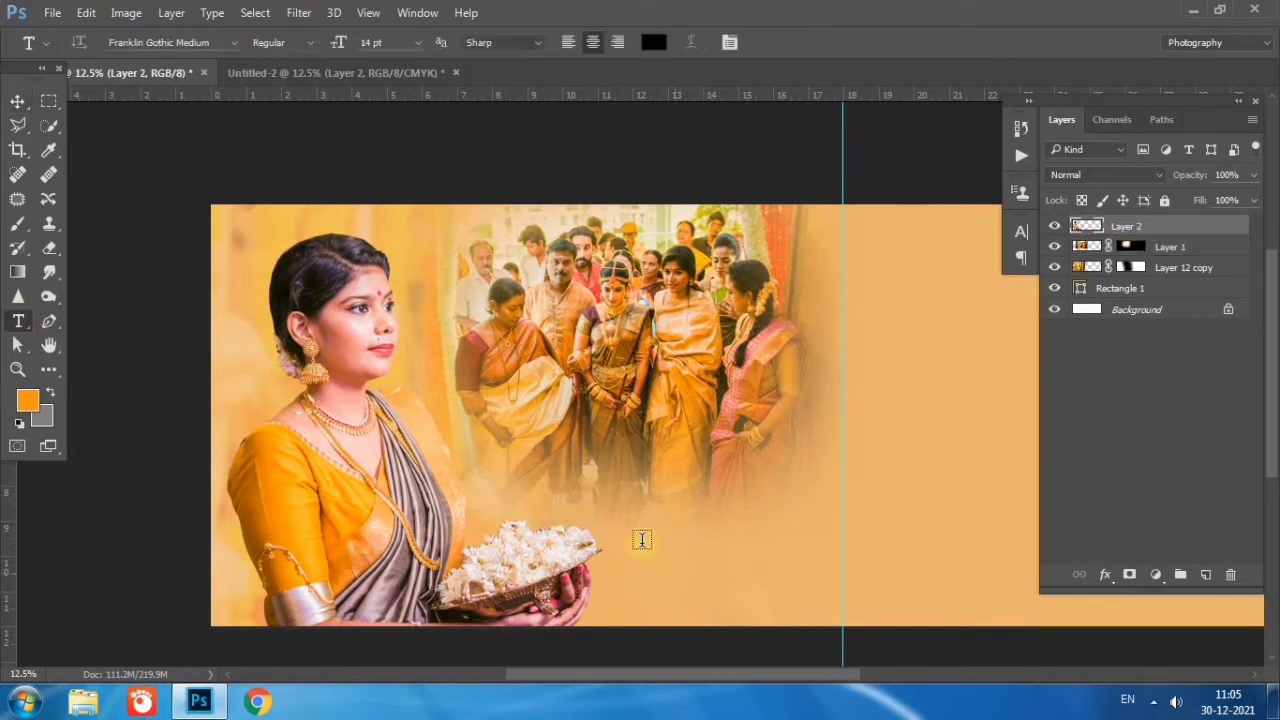
click(678, 580)
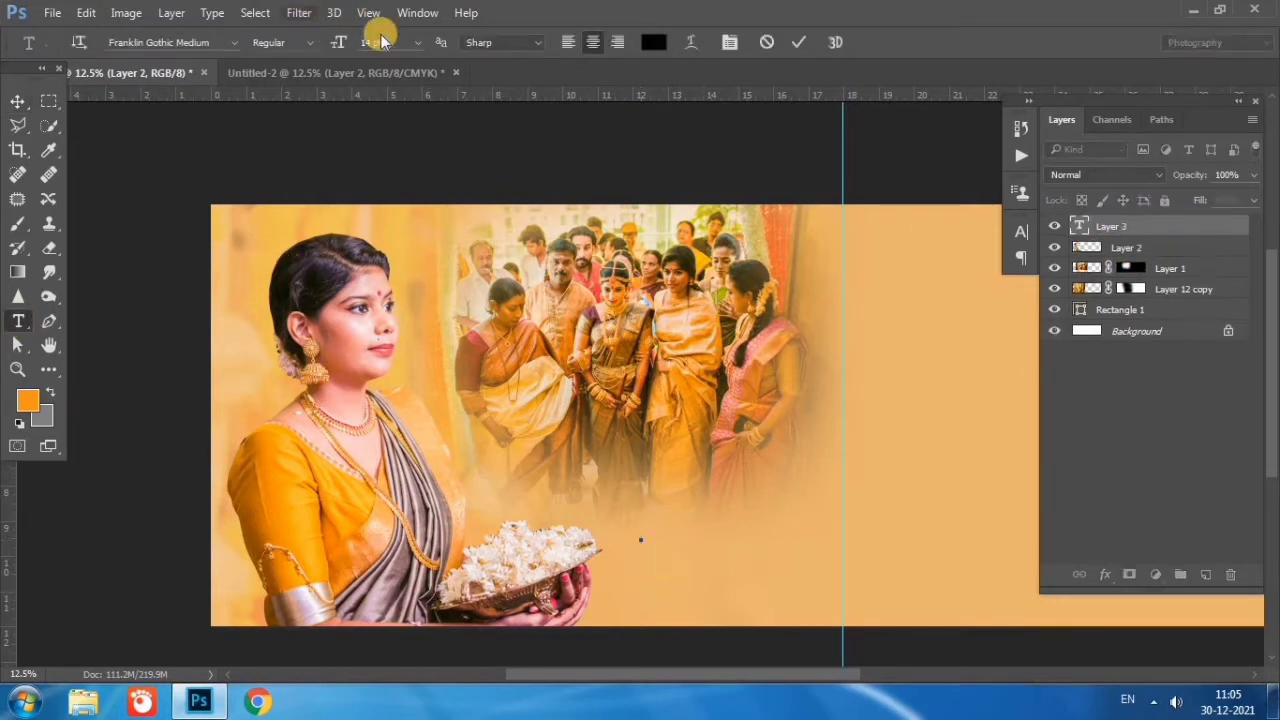
click(416, 46)
click(404, 298)
text(WEDDING)
click(17, 101)
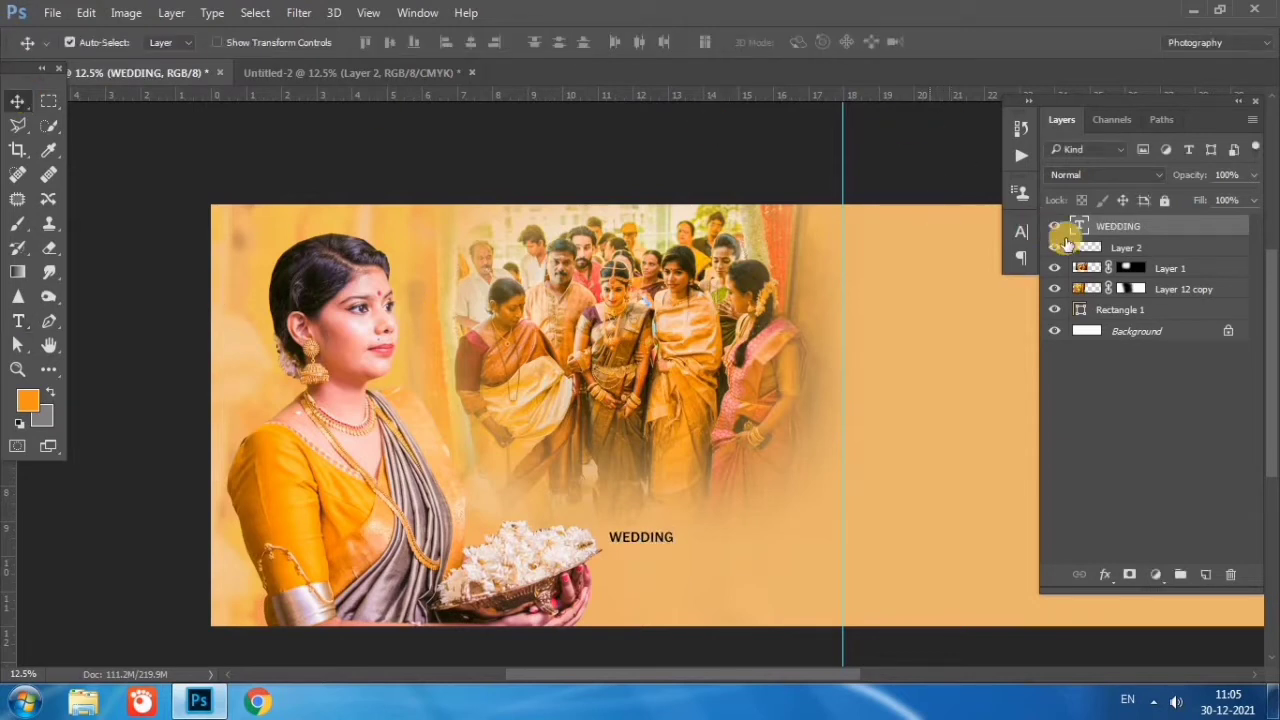
- Restyle WEDDING in Franklin Gothic Medium, 48 pt, red
double_click(1078, 226)
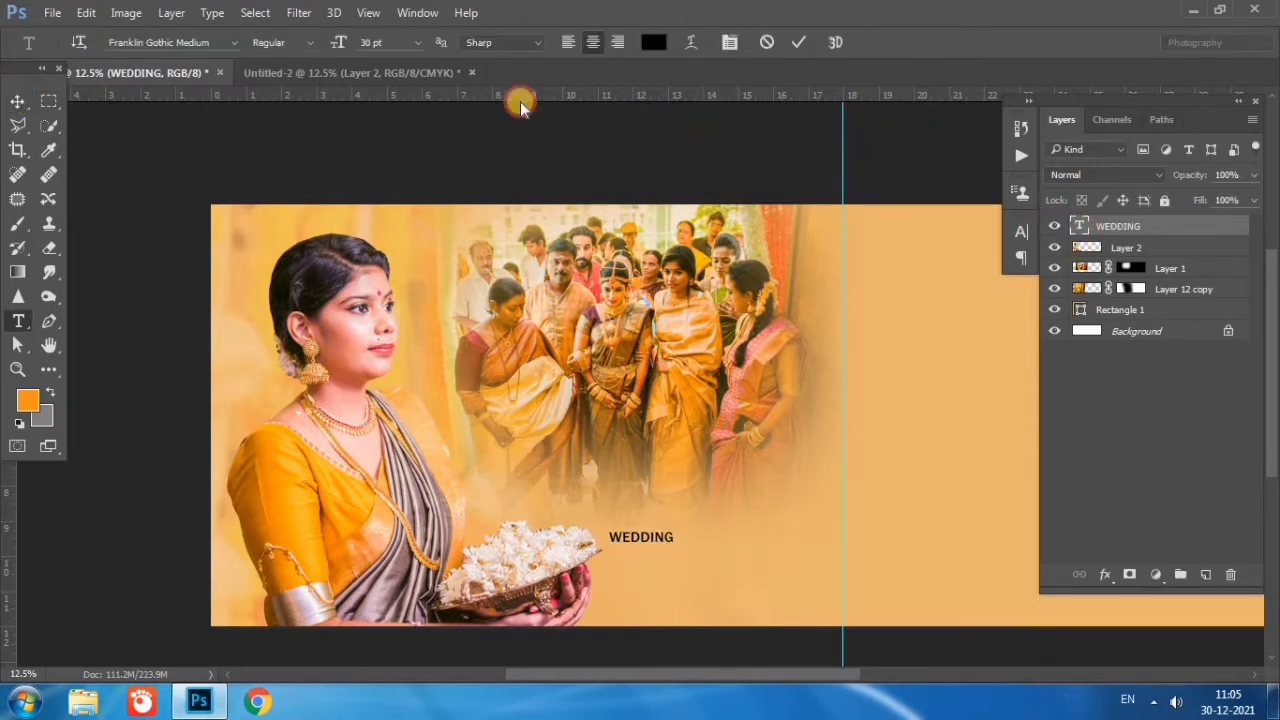
click(233, 43)
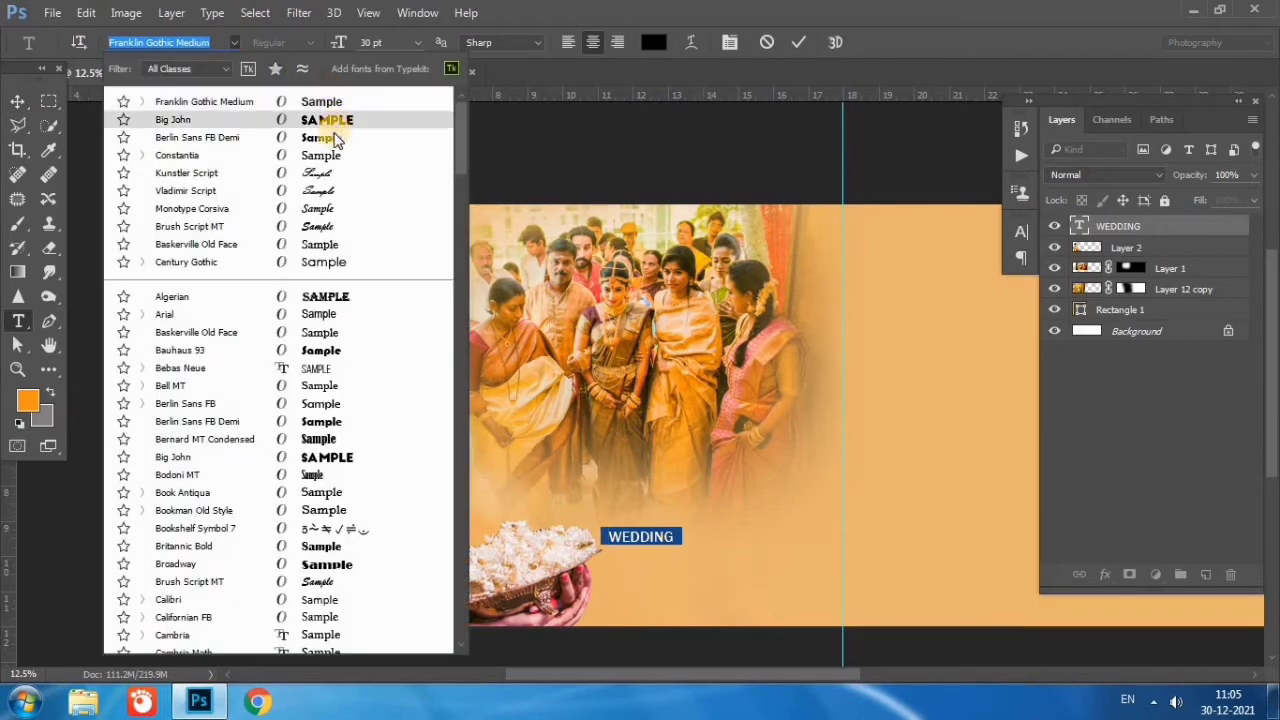
click(318, 101)
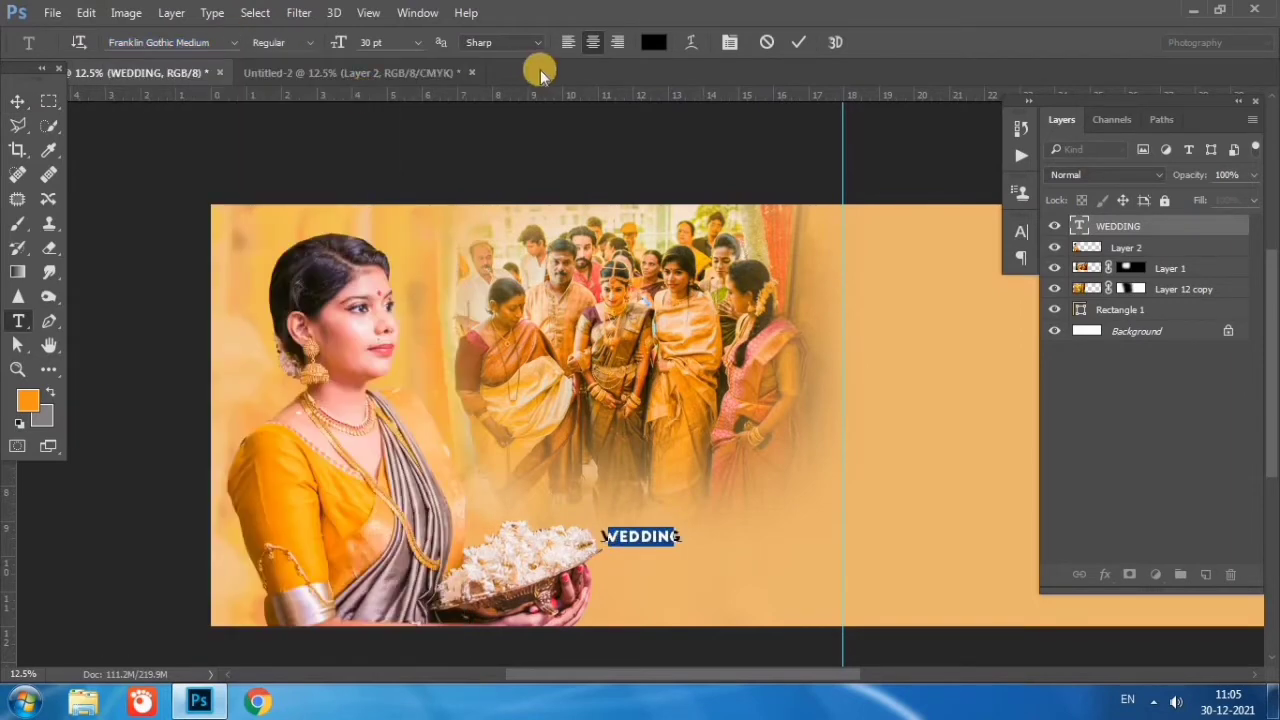
click(421, 44)
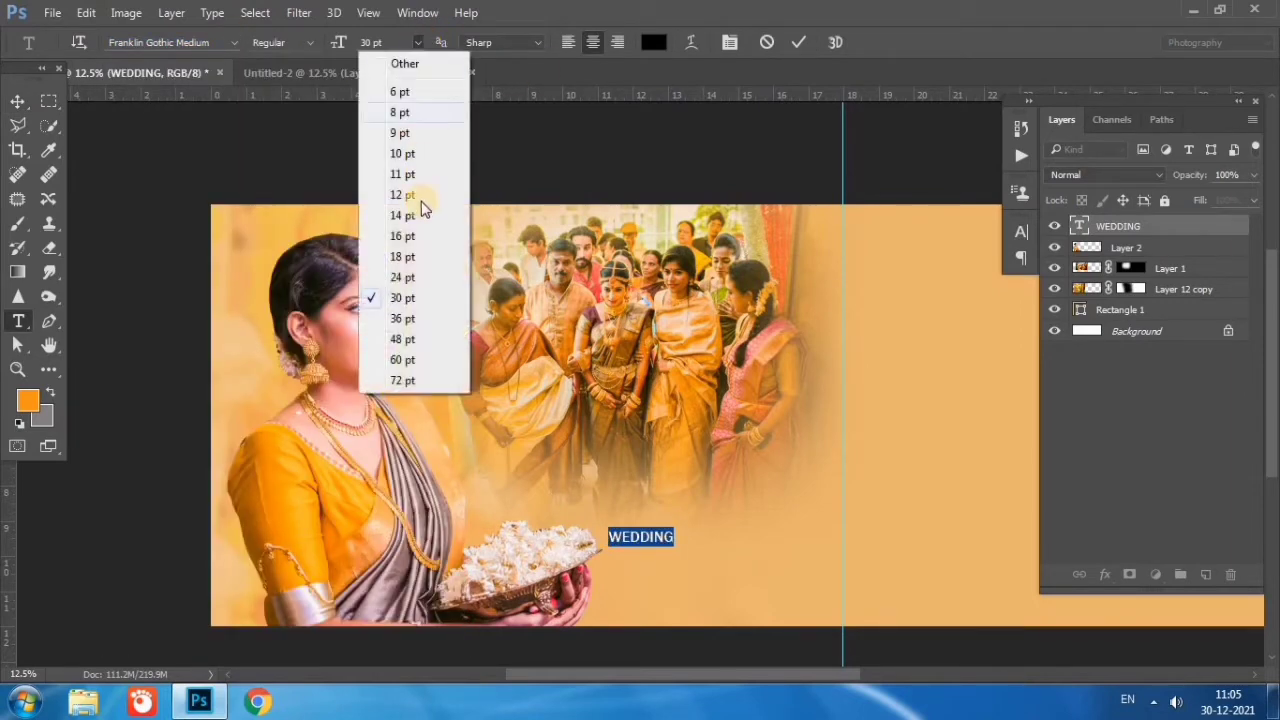
click(400, 339)
click(648, 44)
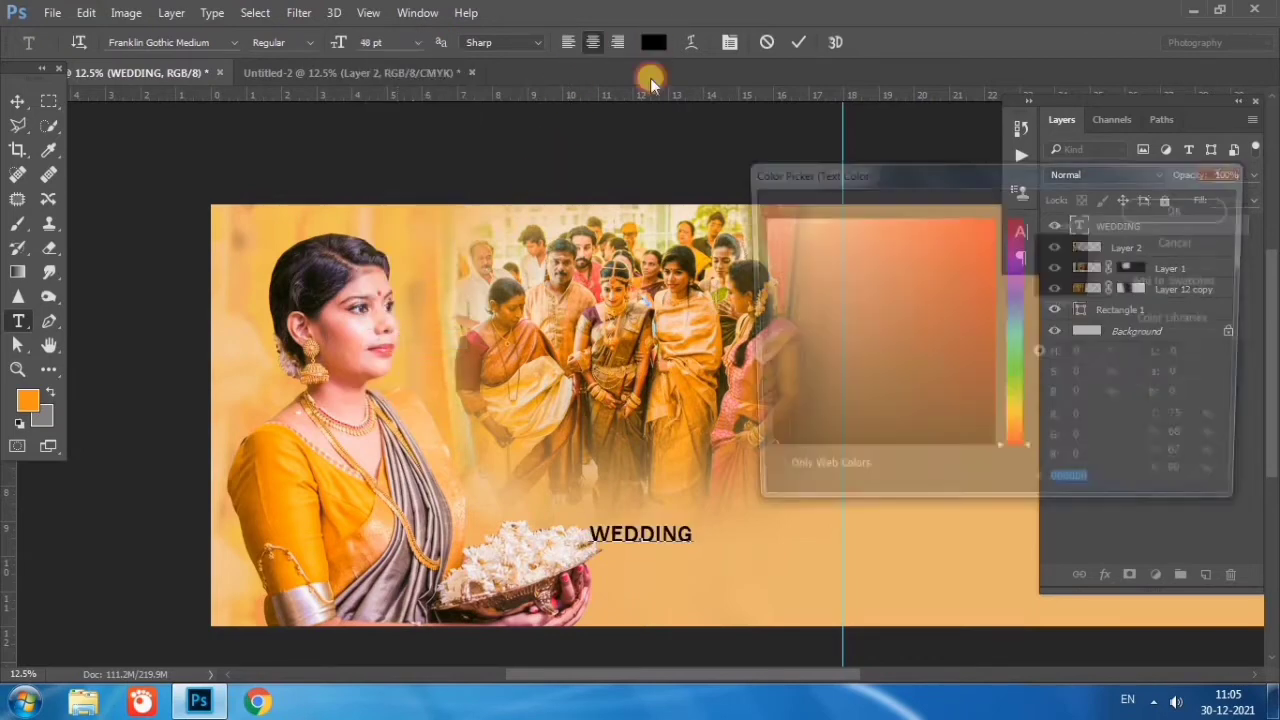
click(992, 219)
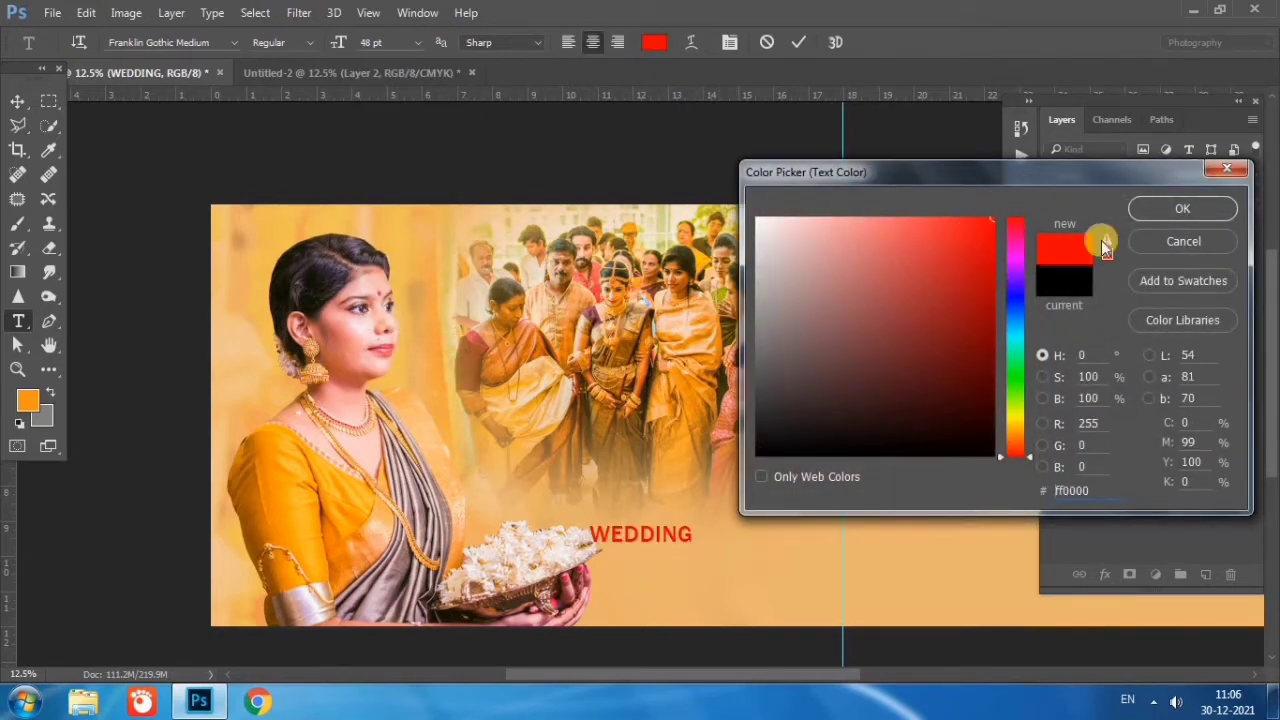
click(1158, 208)
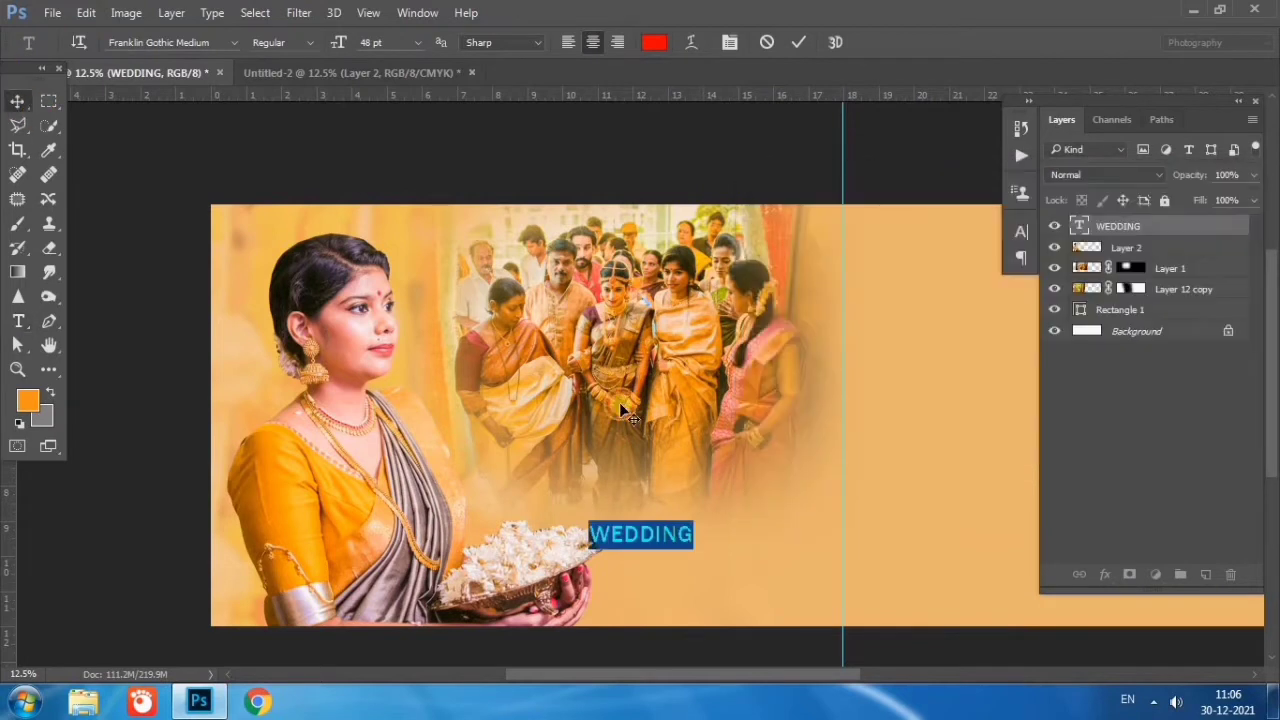
click(18, 102)
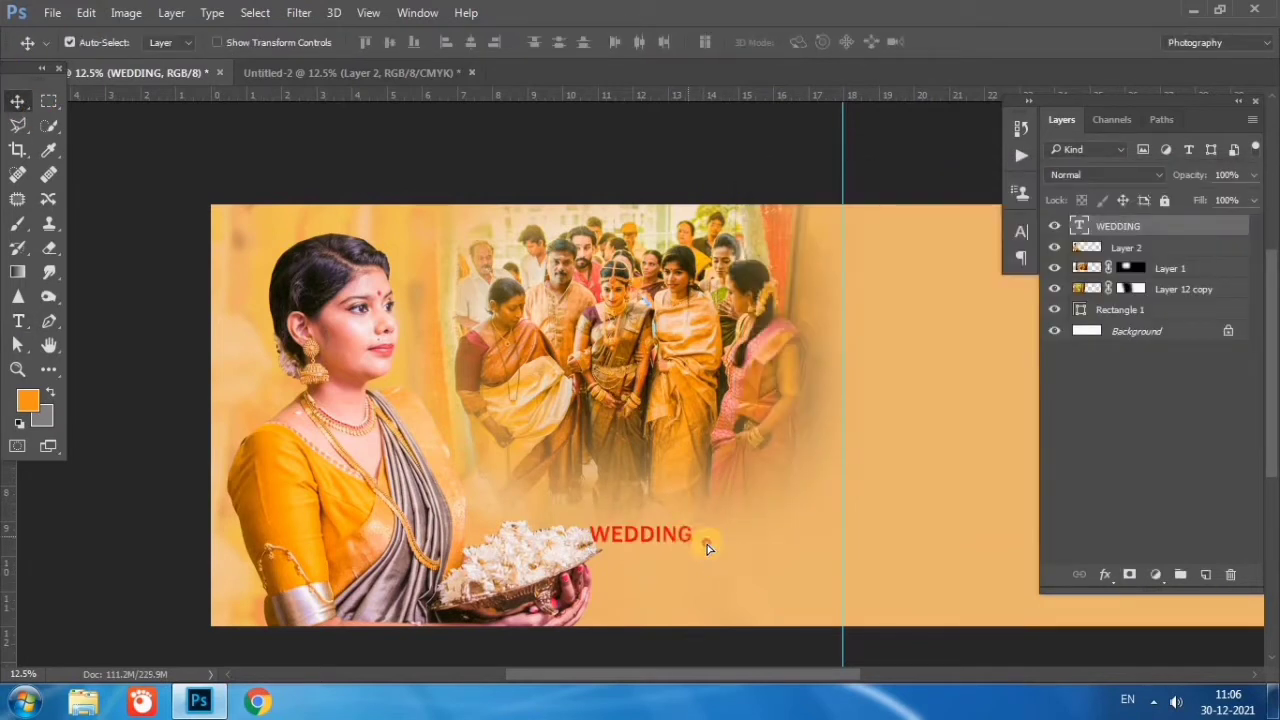
- Reposition the WEDDING title slightly right and down
drag(706, 547, 748, 530)
key(ctrl+t)
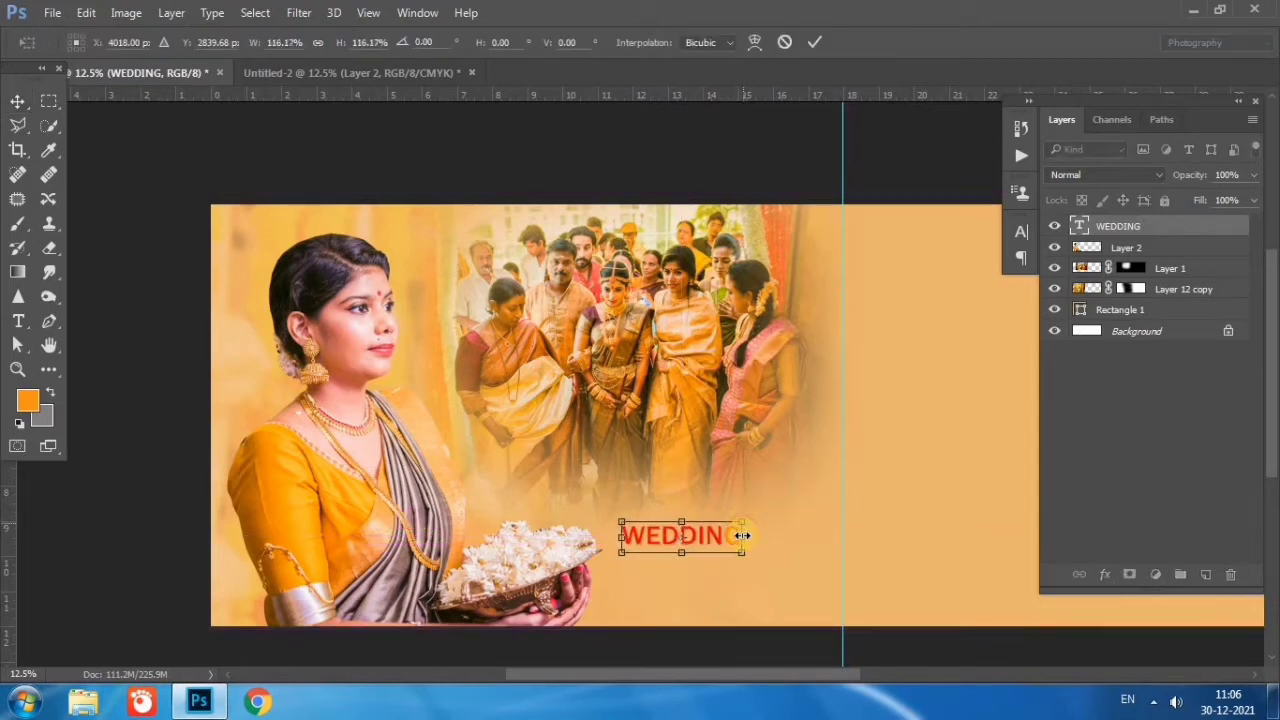
key(Return)
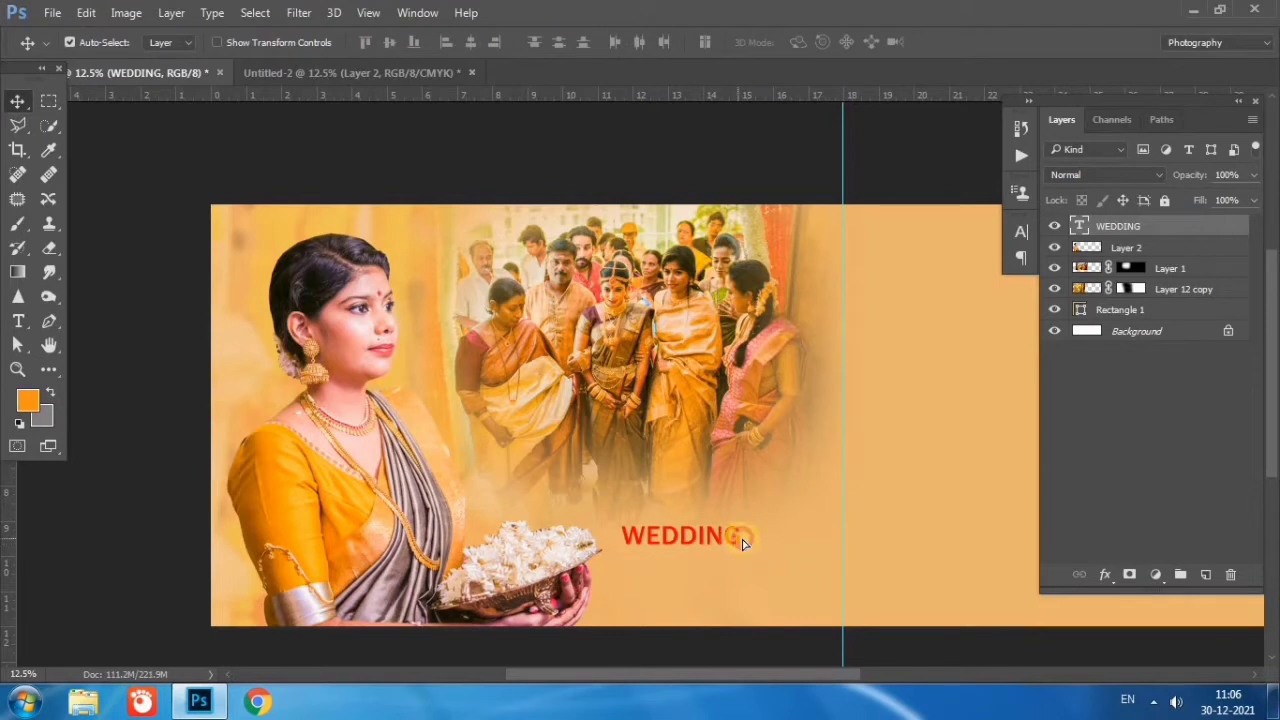
drag(742, 543, 757, 547)
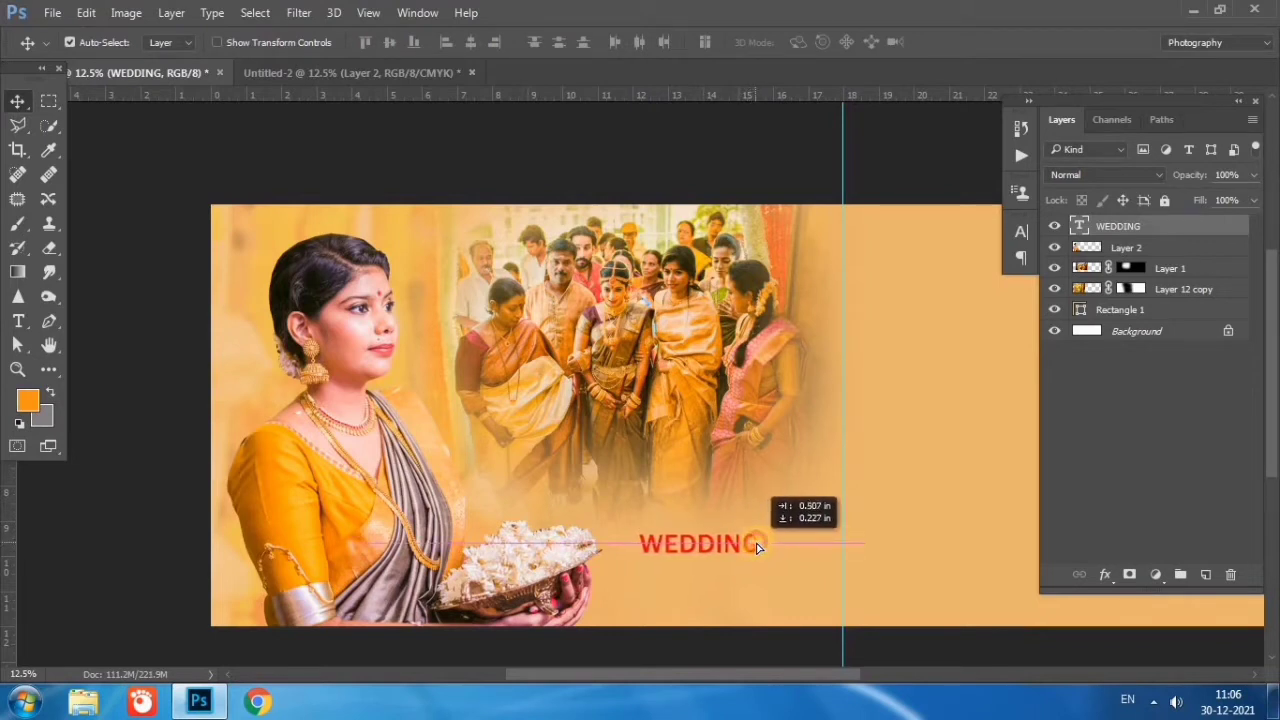
- Add MOMENTS text at 24 pt and place it just below WEDDING
click(18, 320)
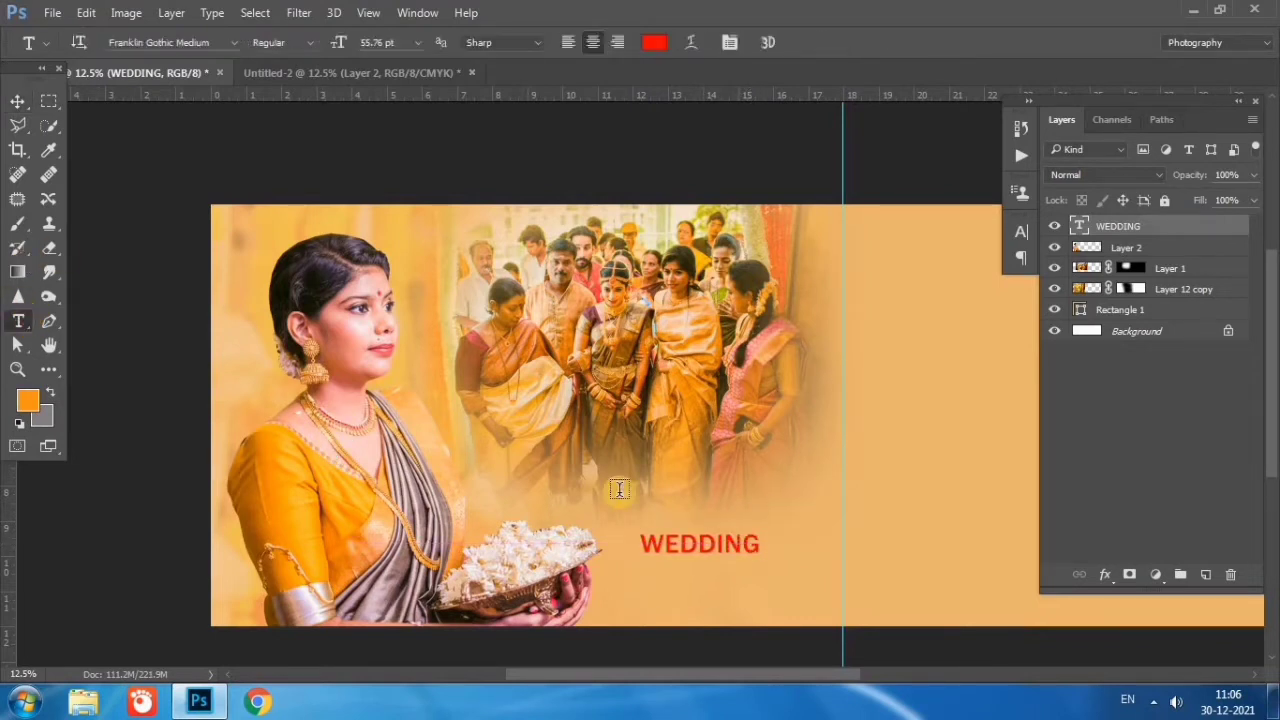
click(716, 587)
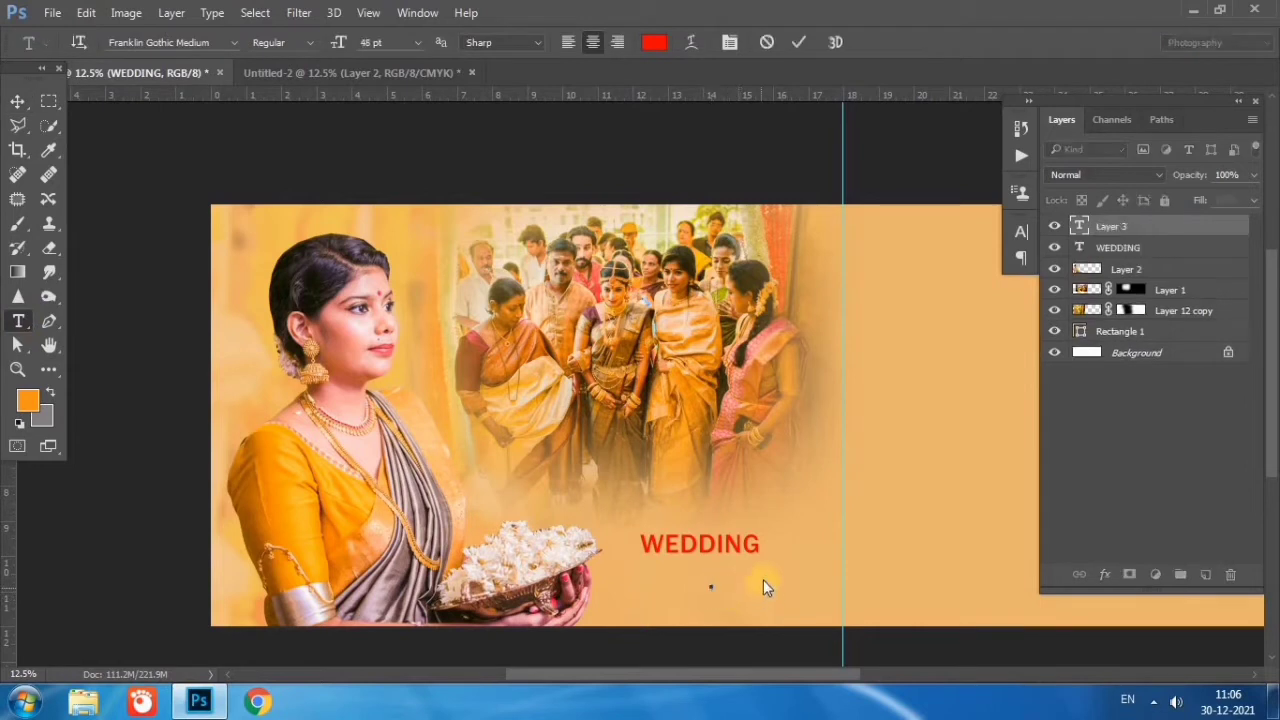
text(MOM)
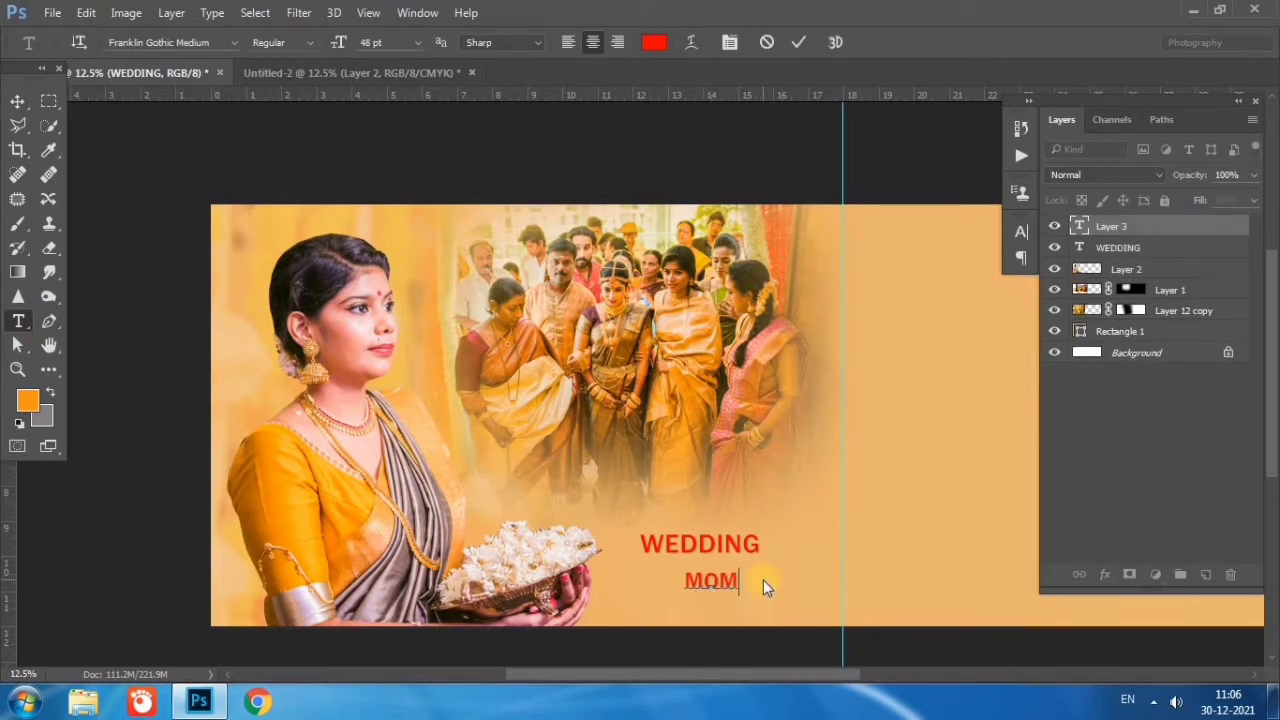
text(ENT)
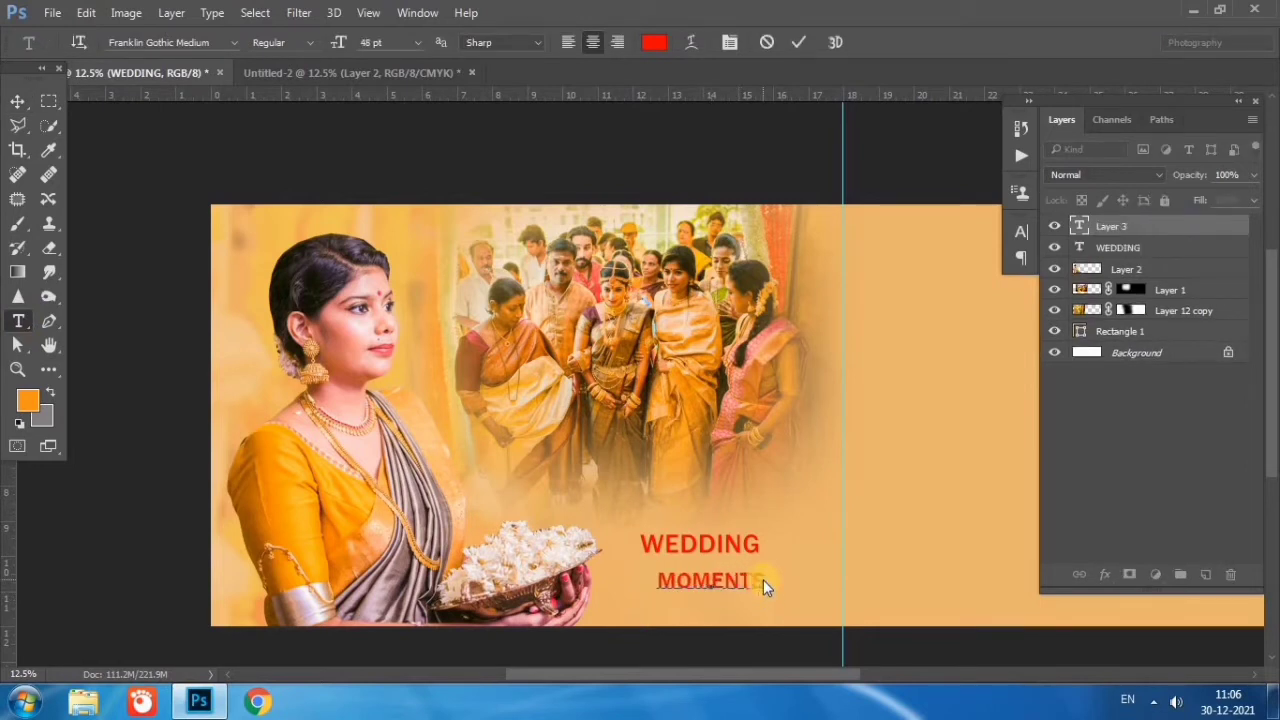
text(S)
click(17, 101)
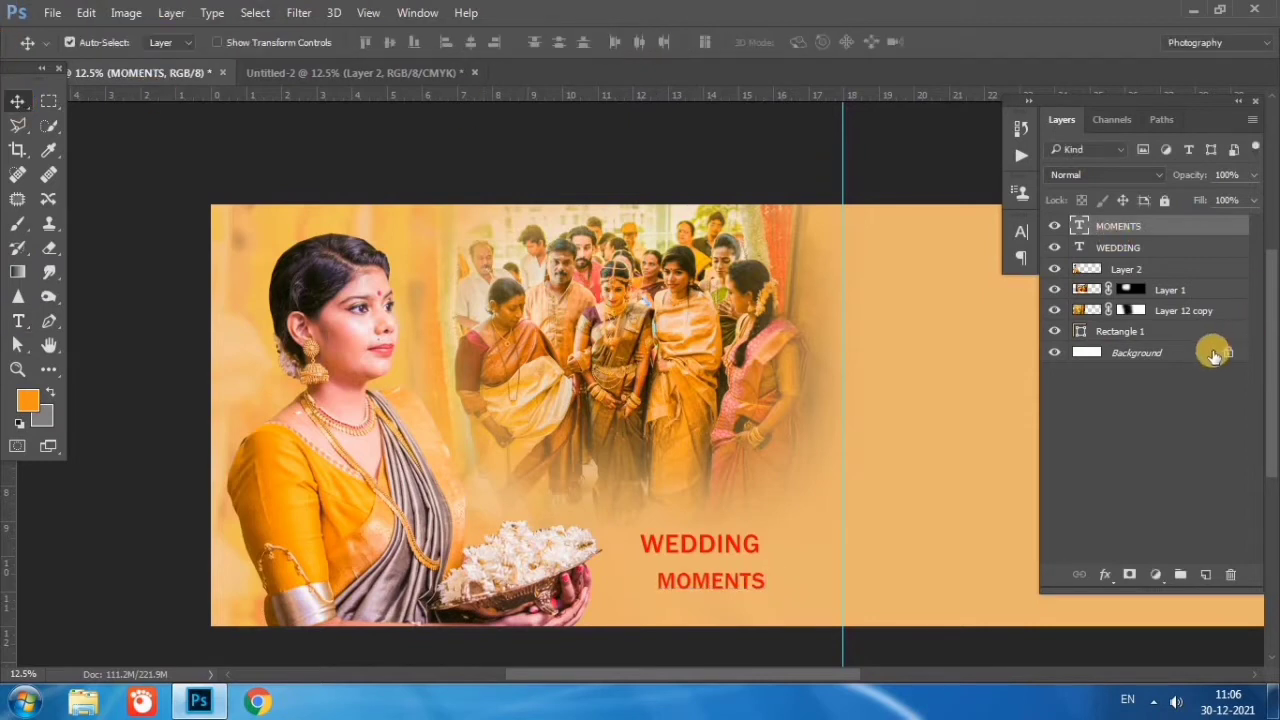
double_click(1078, 224)
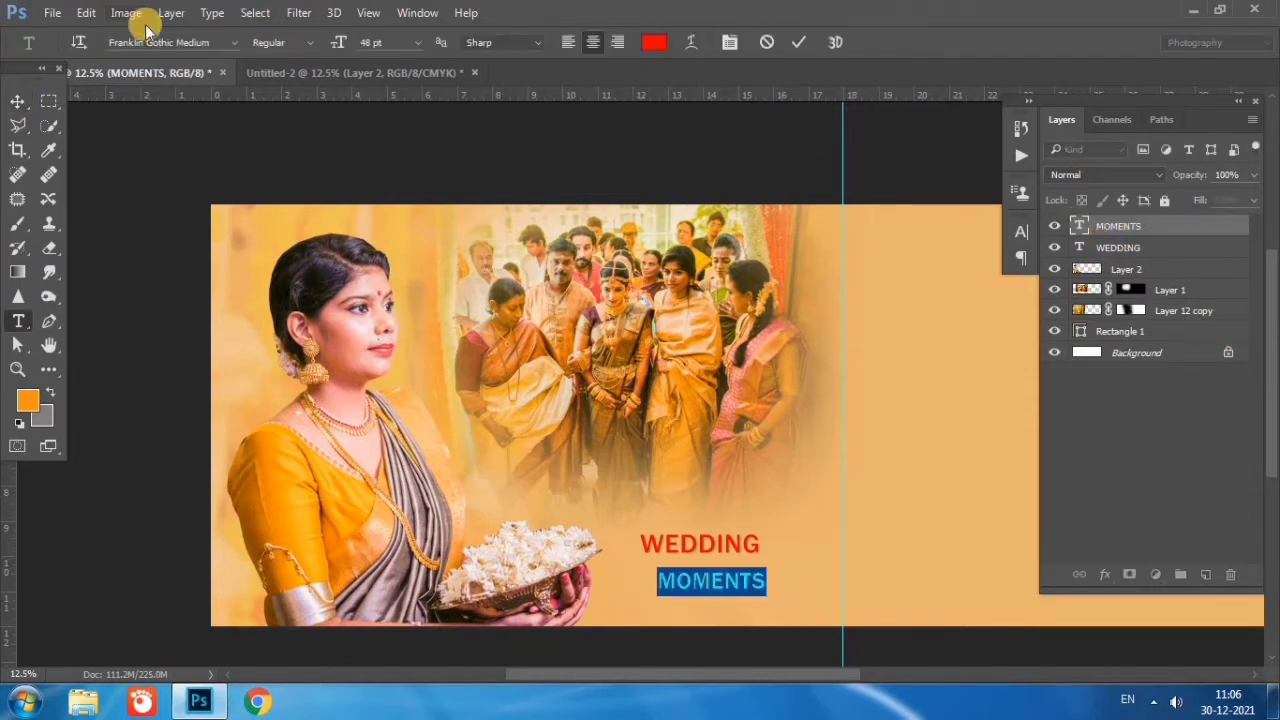
click(420, 42)
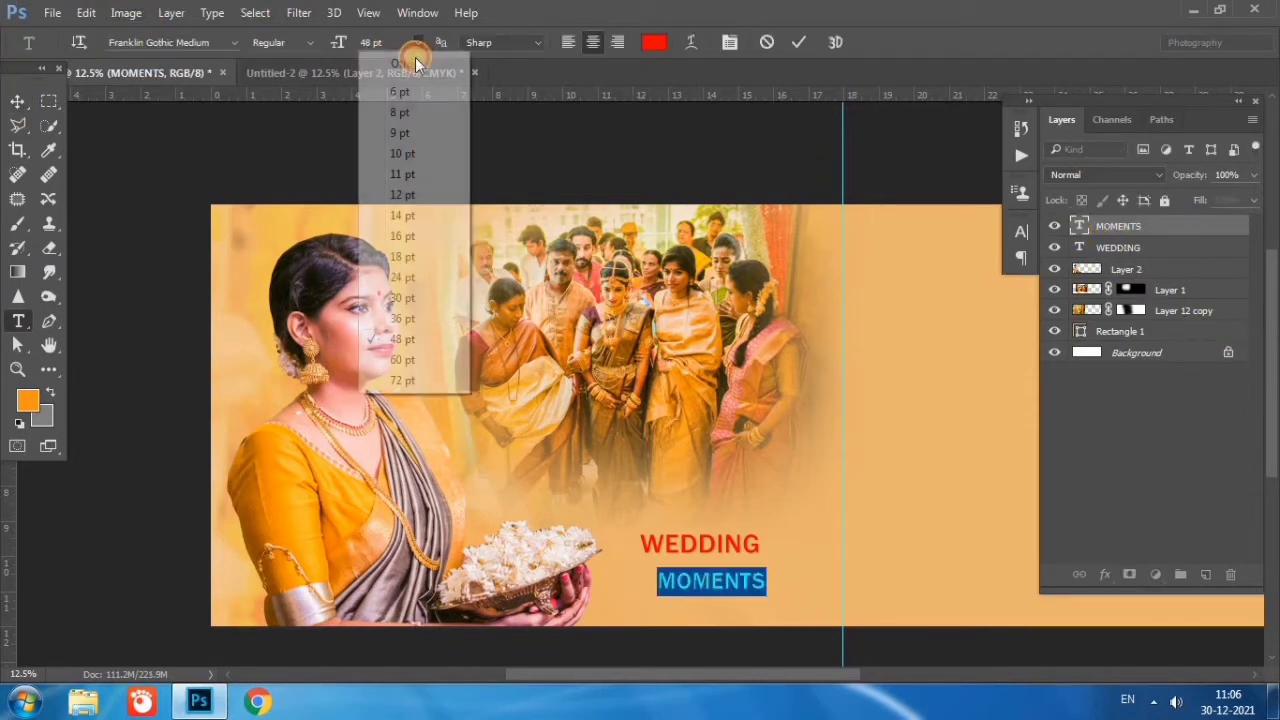
click(404, 277)
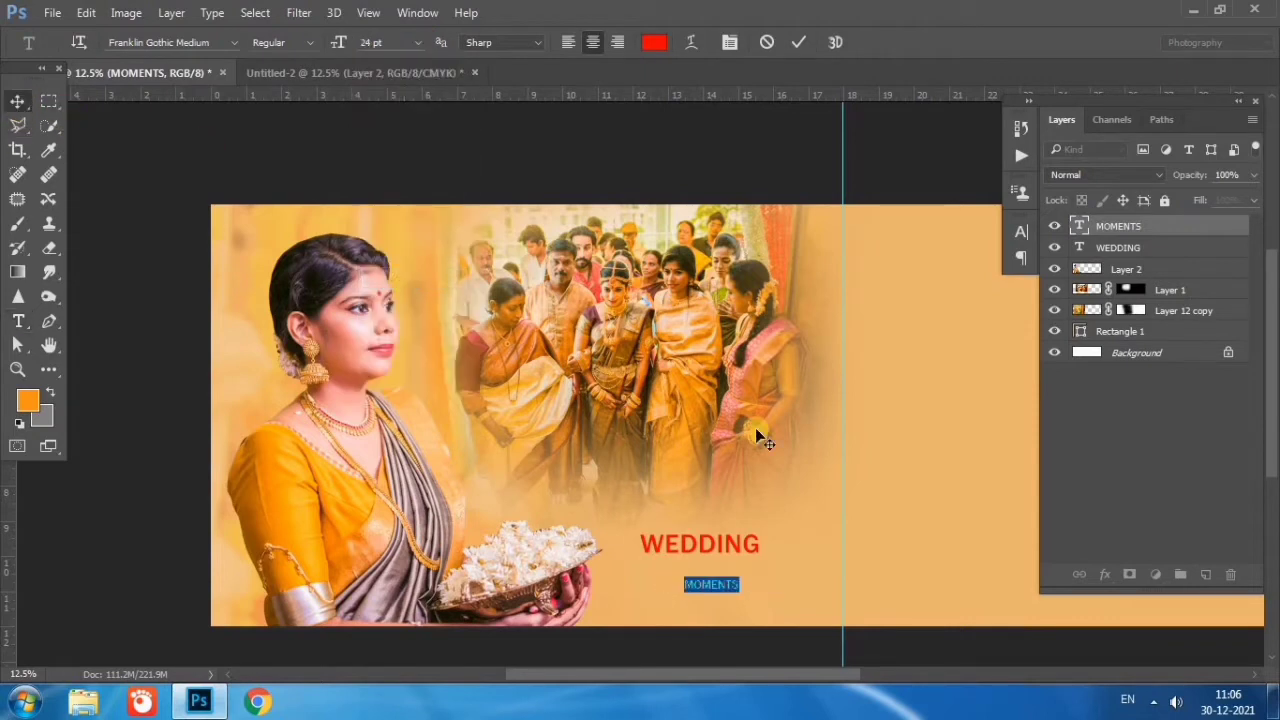
key(ctrl+Return)
drag(735, 586, 755, 568)
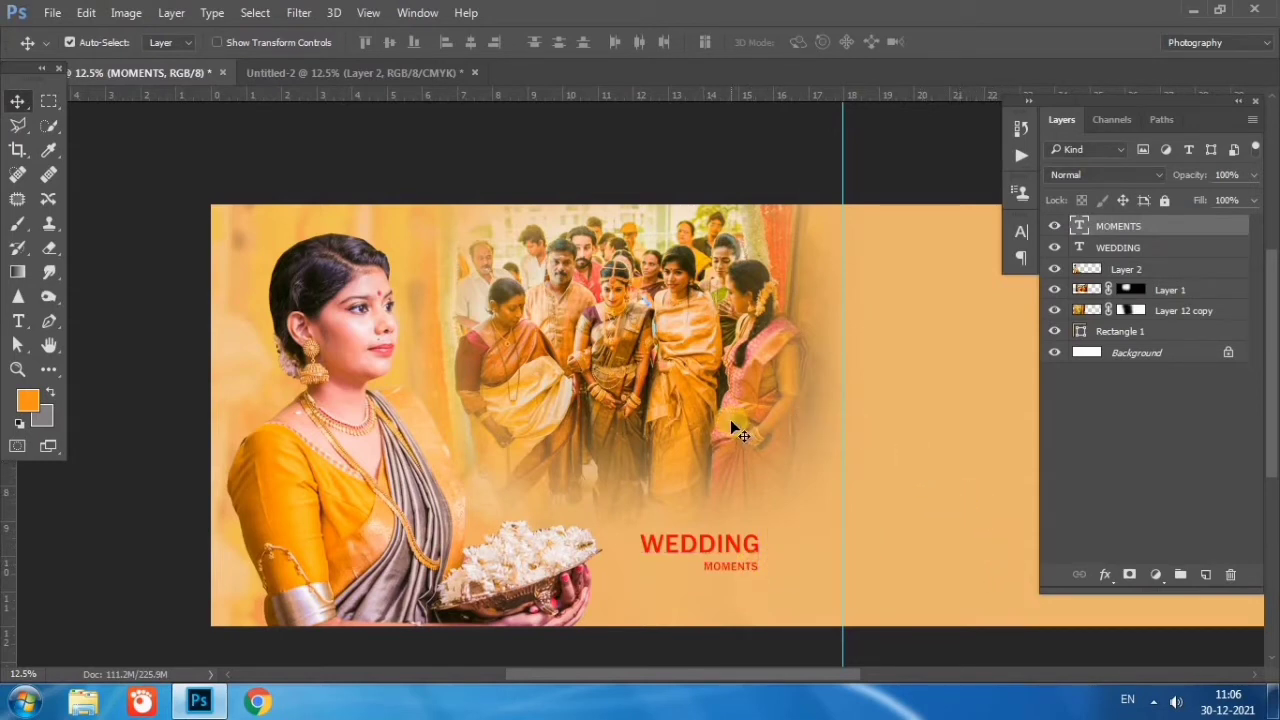
- Draw a small square shape beneath the MOMENTS title, replacing a misdrawn first attempt
click(45, 370)
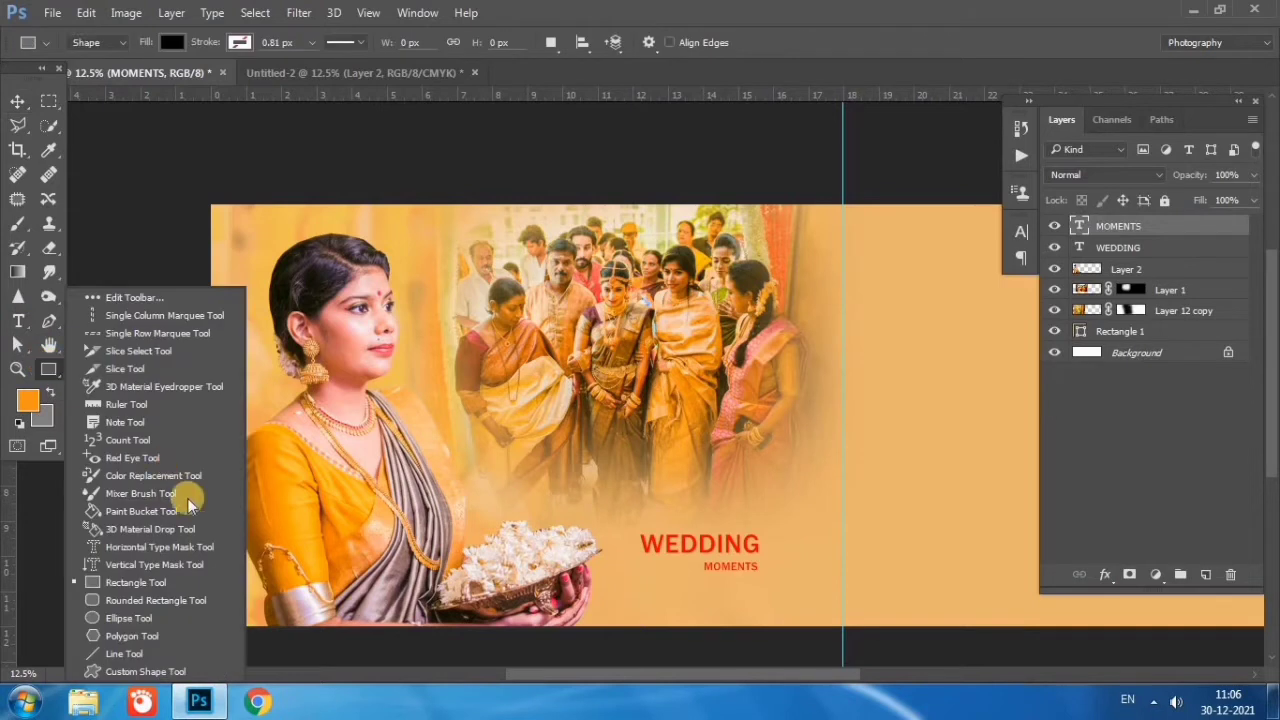
click(136, 584)
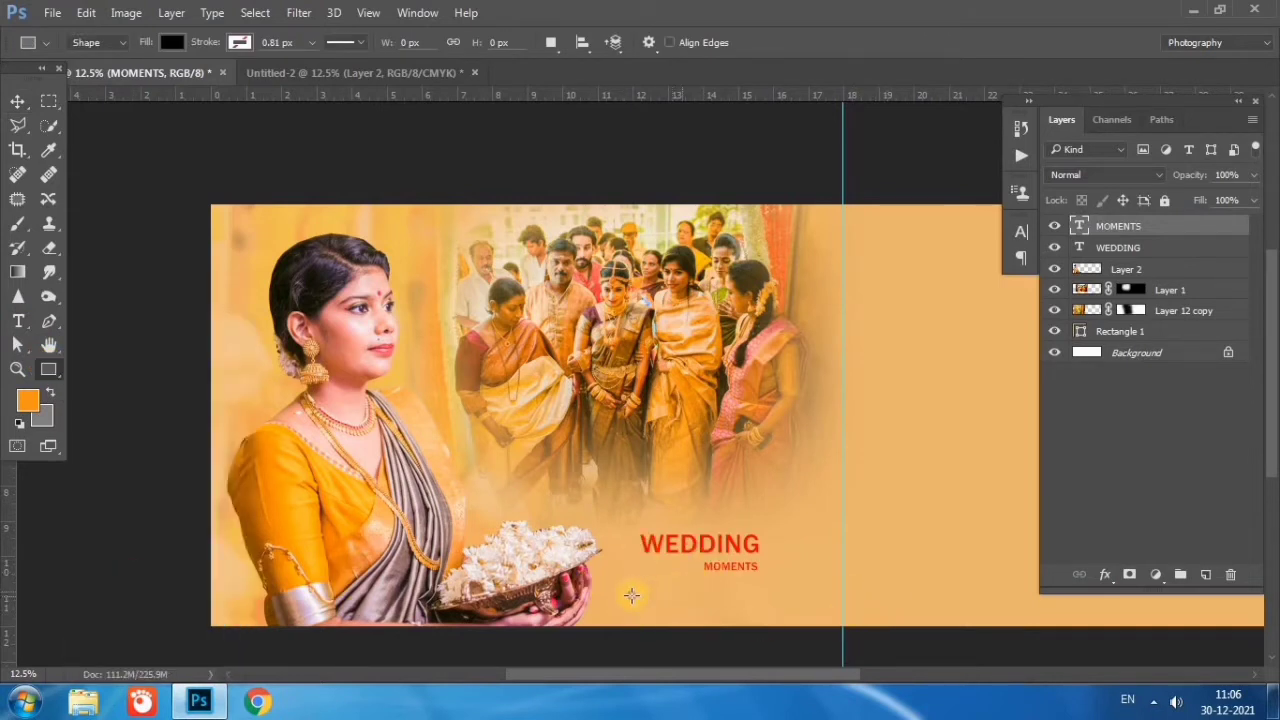
drag(632, 595, 640, 597)
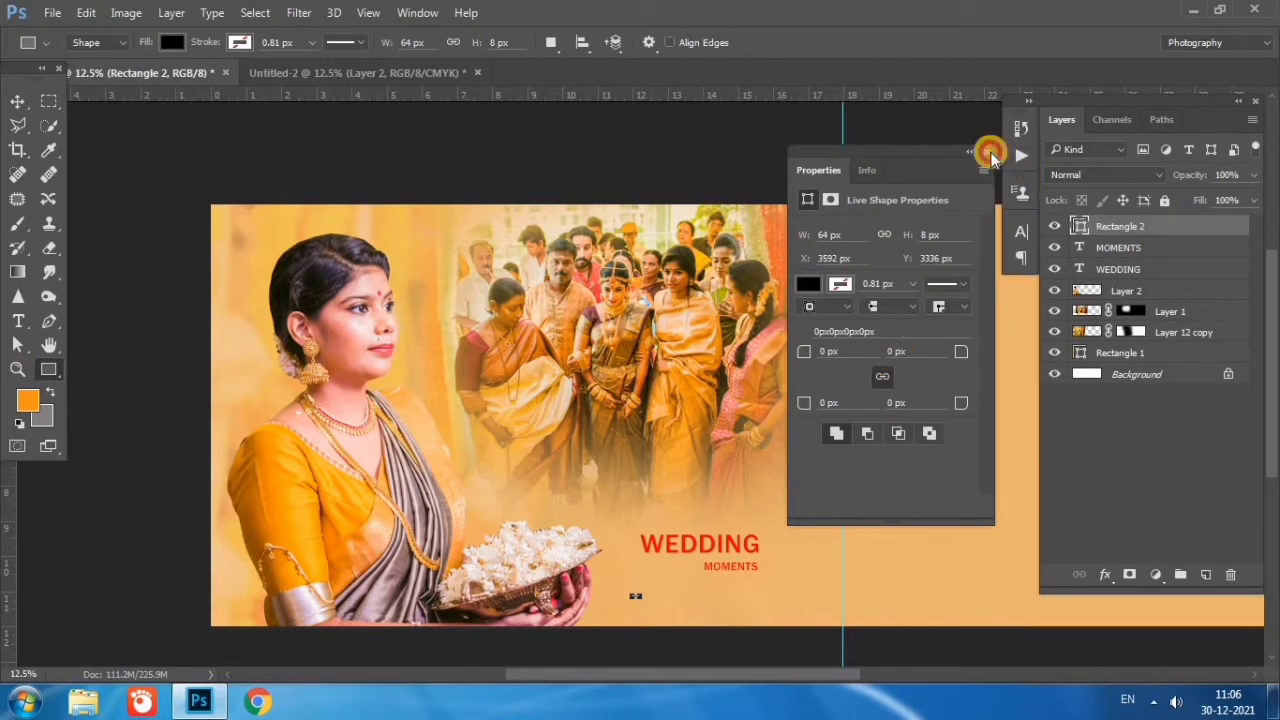
click(988, 154)
key(Delete)
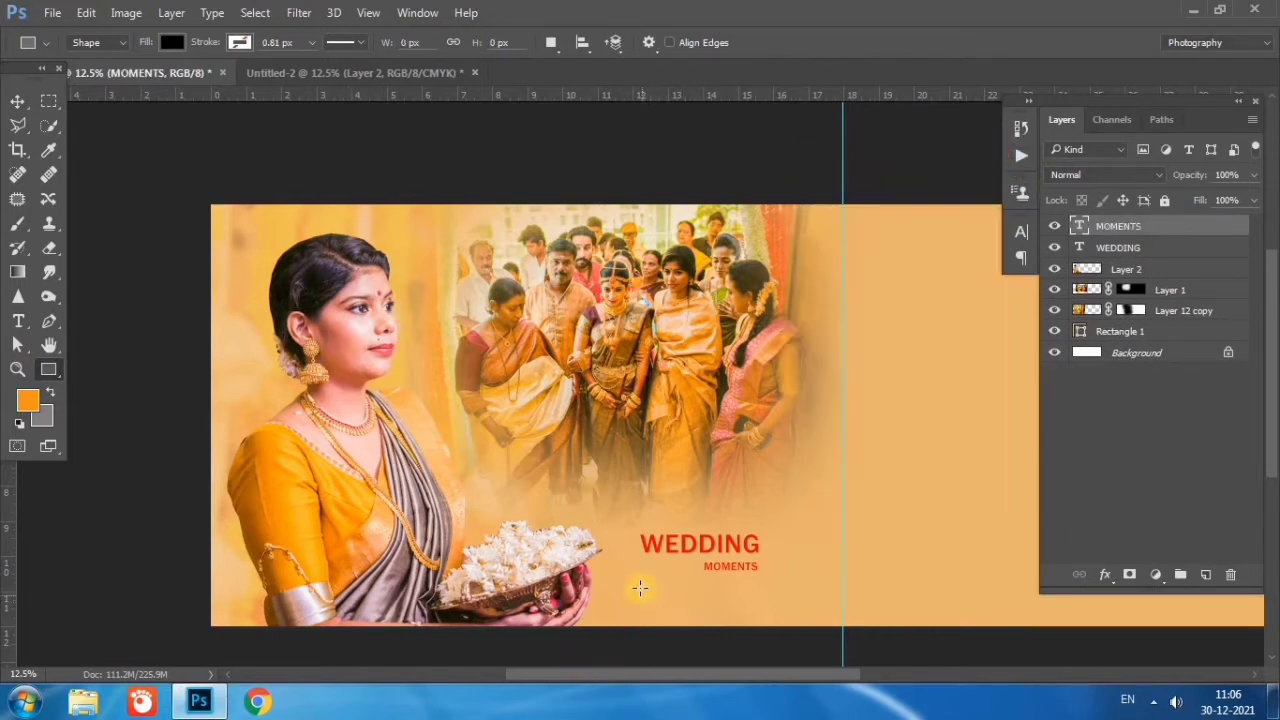
drag(641, 585, 652, 592)
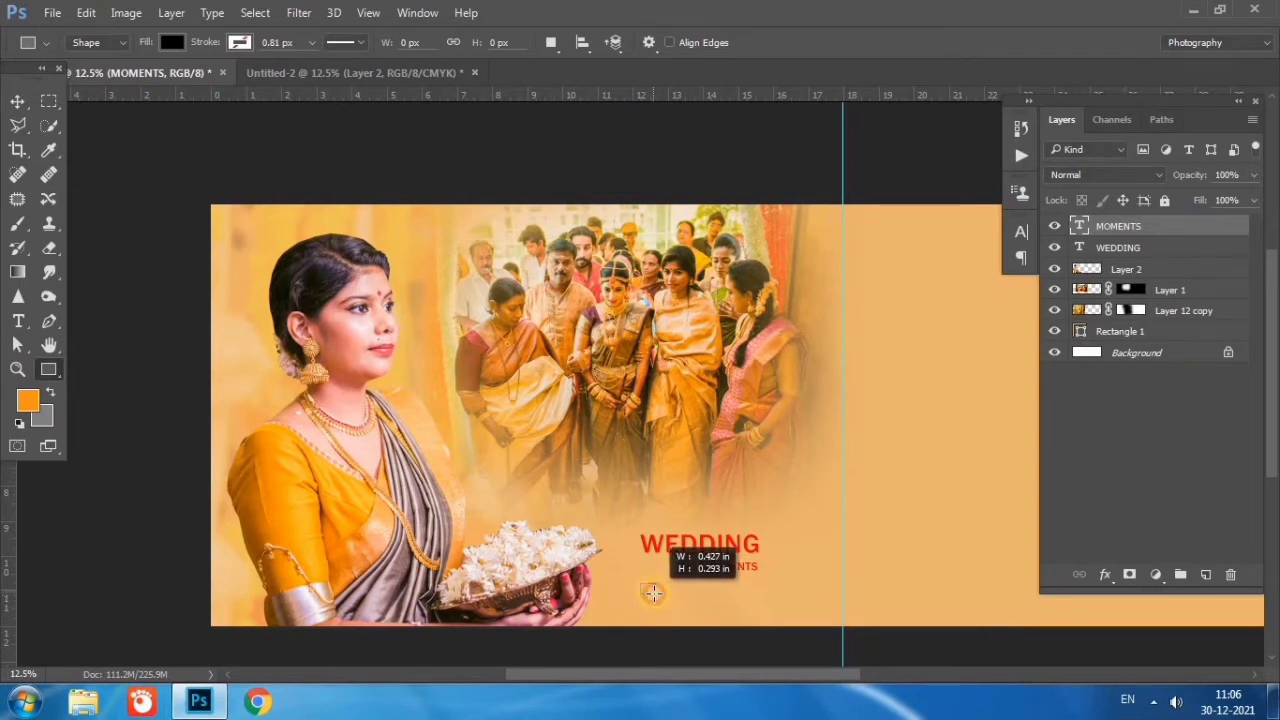
drag(650, 592, 647, 590)
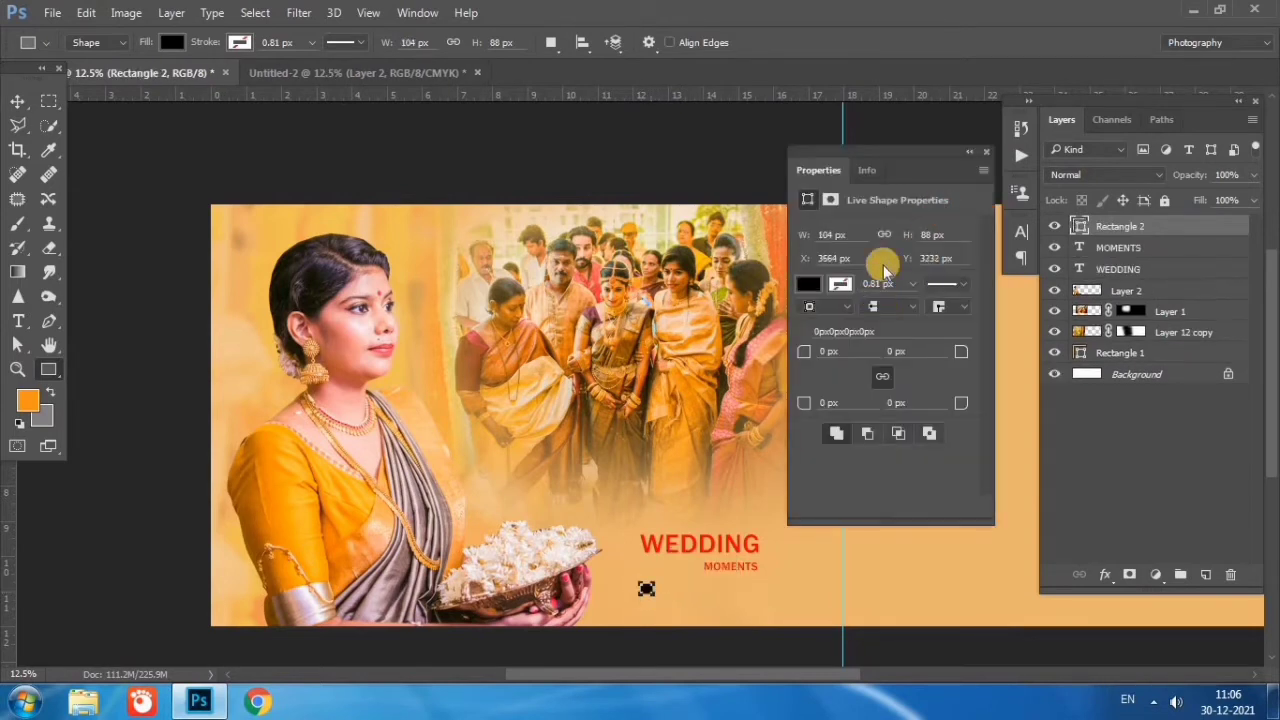
click(234, 90)
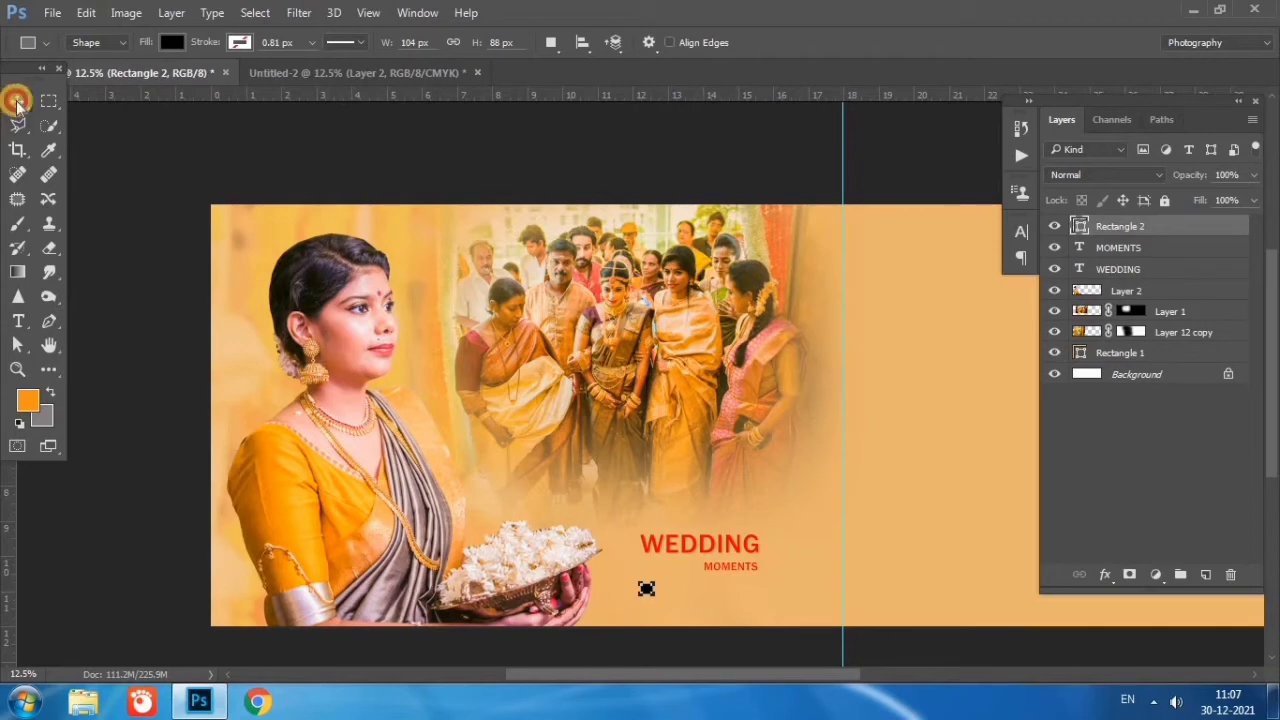
- Fill the square with orange fc920a and position it below MOMENTS
click(16, 101)
click(1078, 226)
double_click(1078, 226)
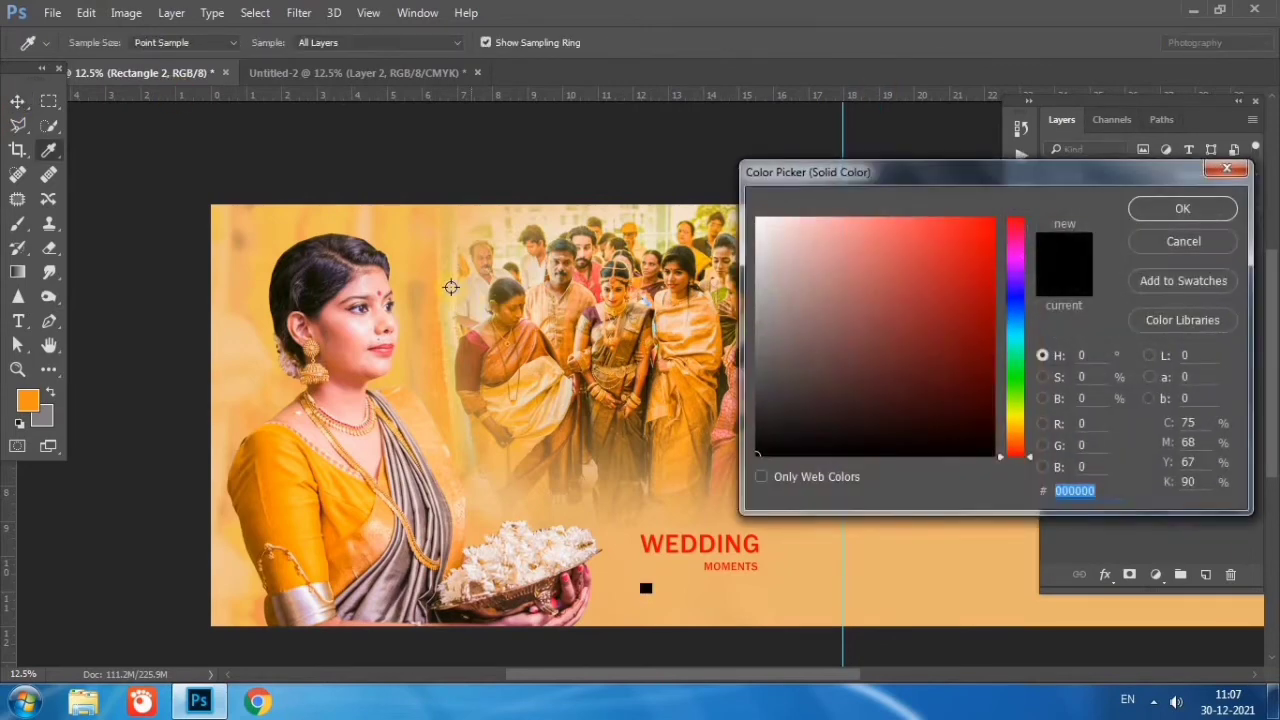
click(802, 582)
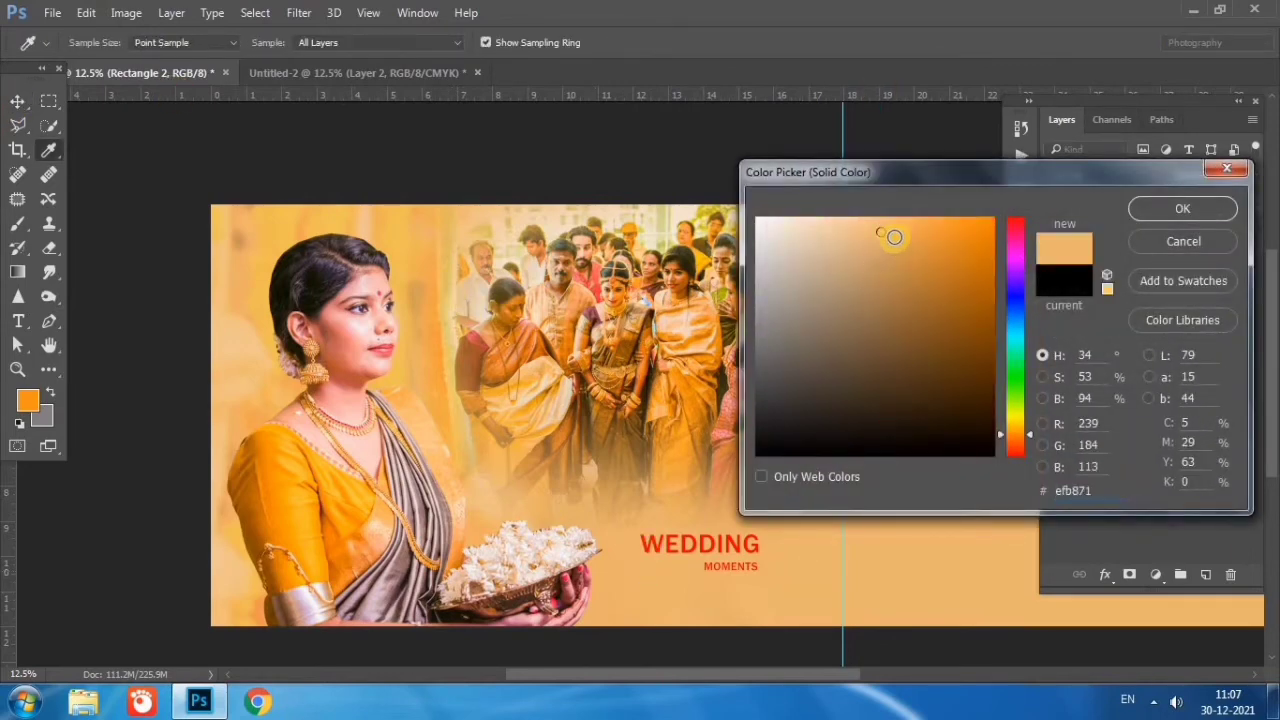
drag(893, 232, 985, 221)
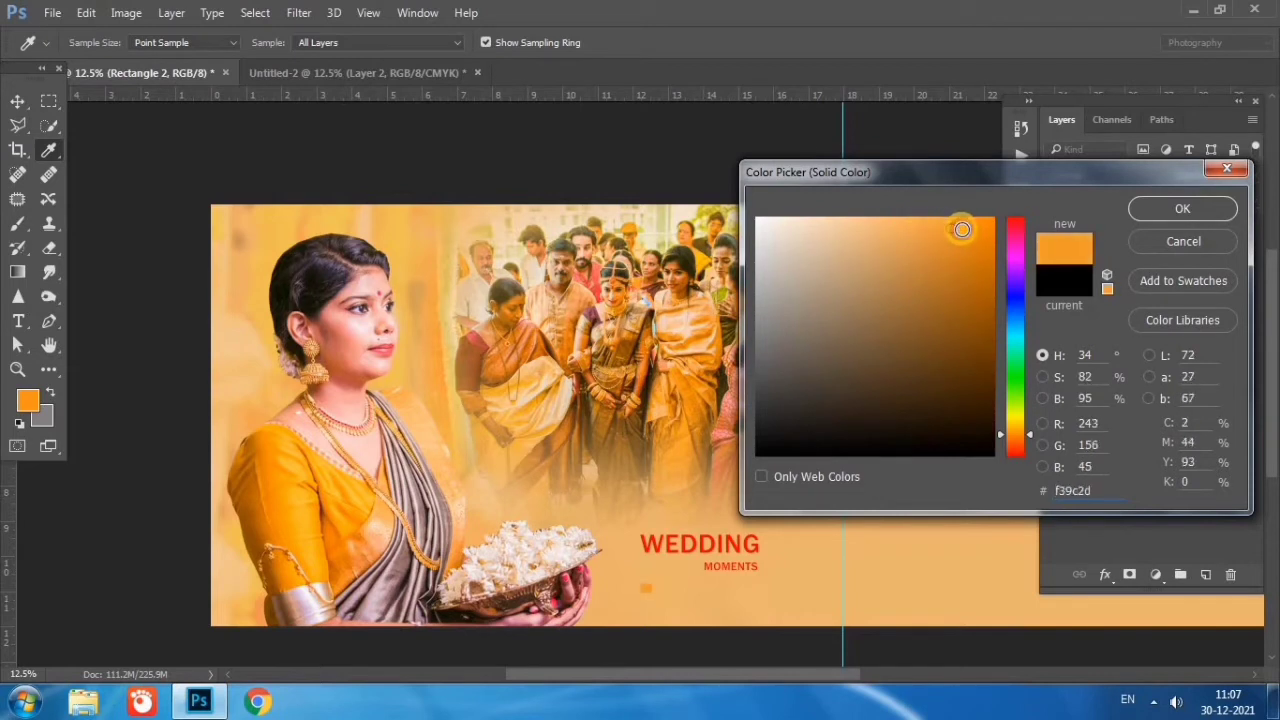
click(1150, 208)
drag(645, 595, 655, 593)
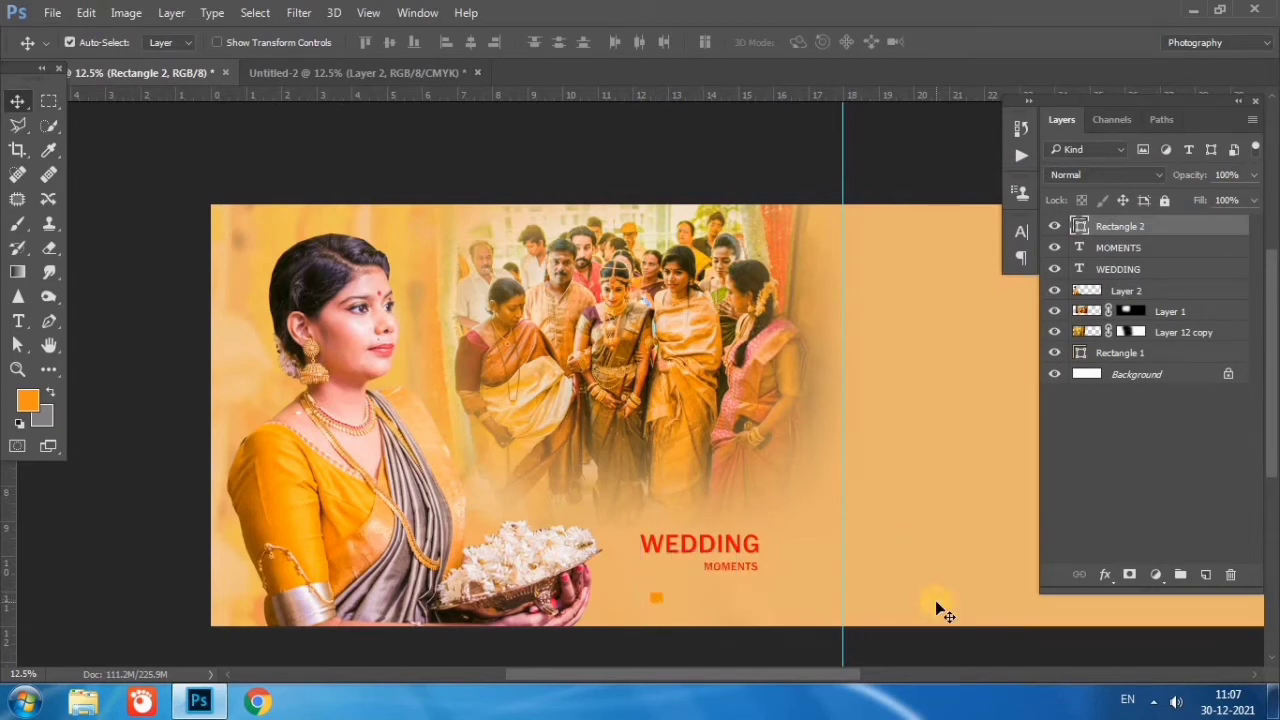
- Duplicate the orange square into five copies spaced out in a row
key(ctrl+j)
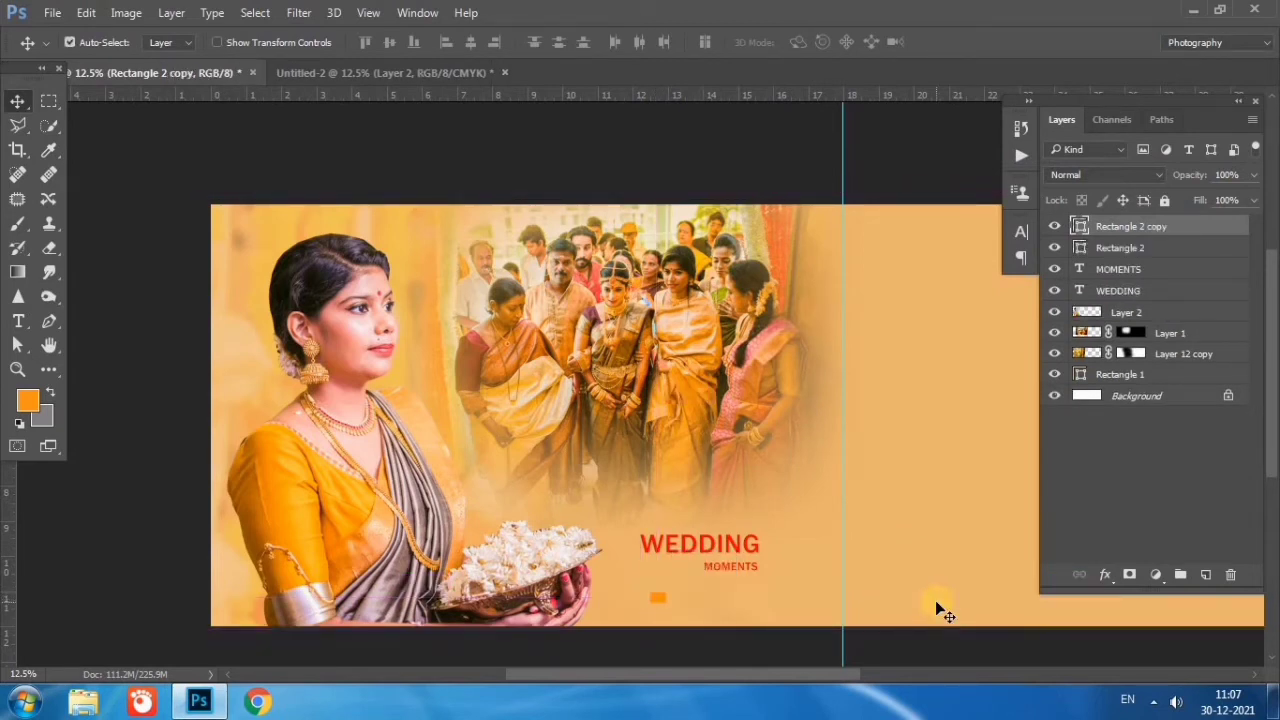
key(ctrl)
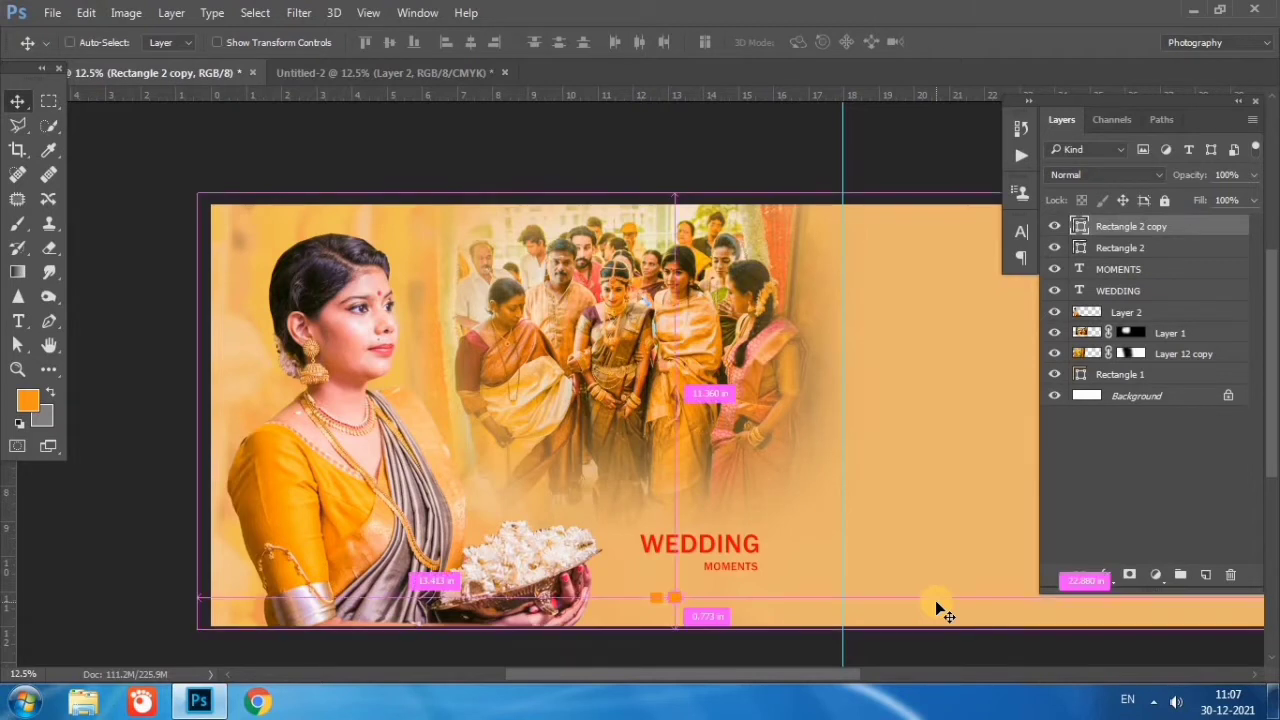
key(ctrl+j)
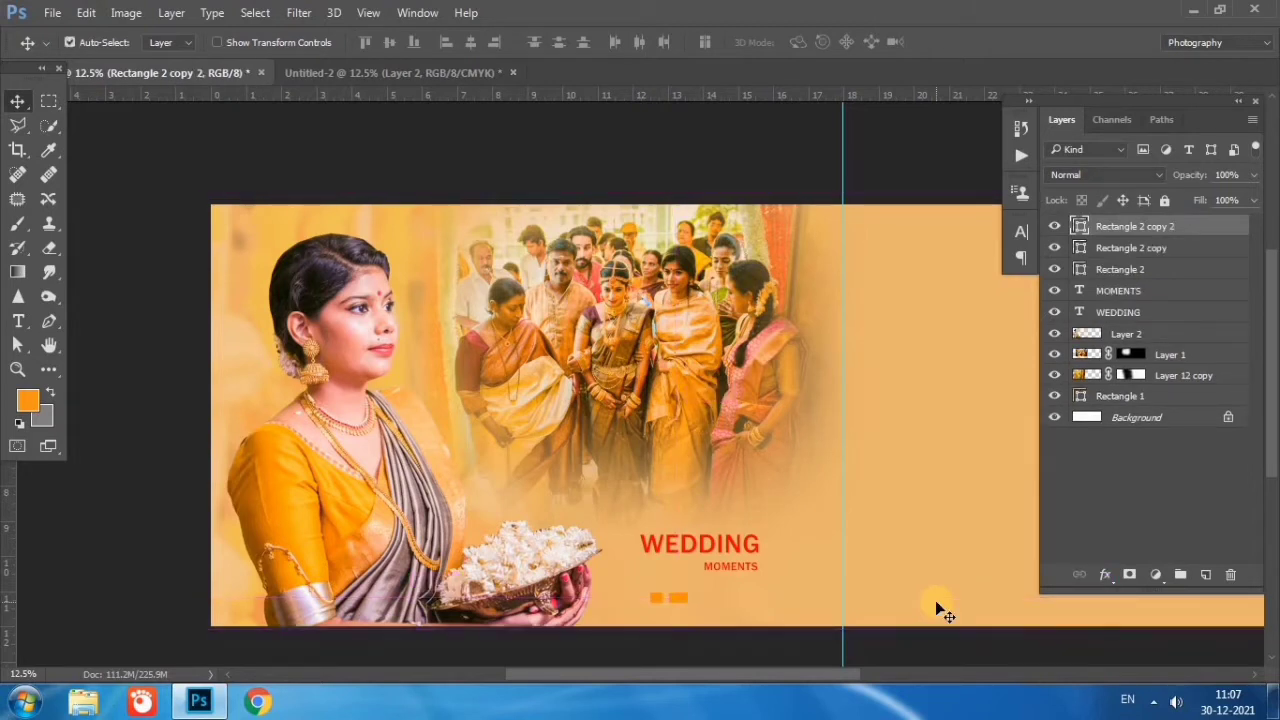
key(ctrl+j)
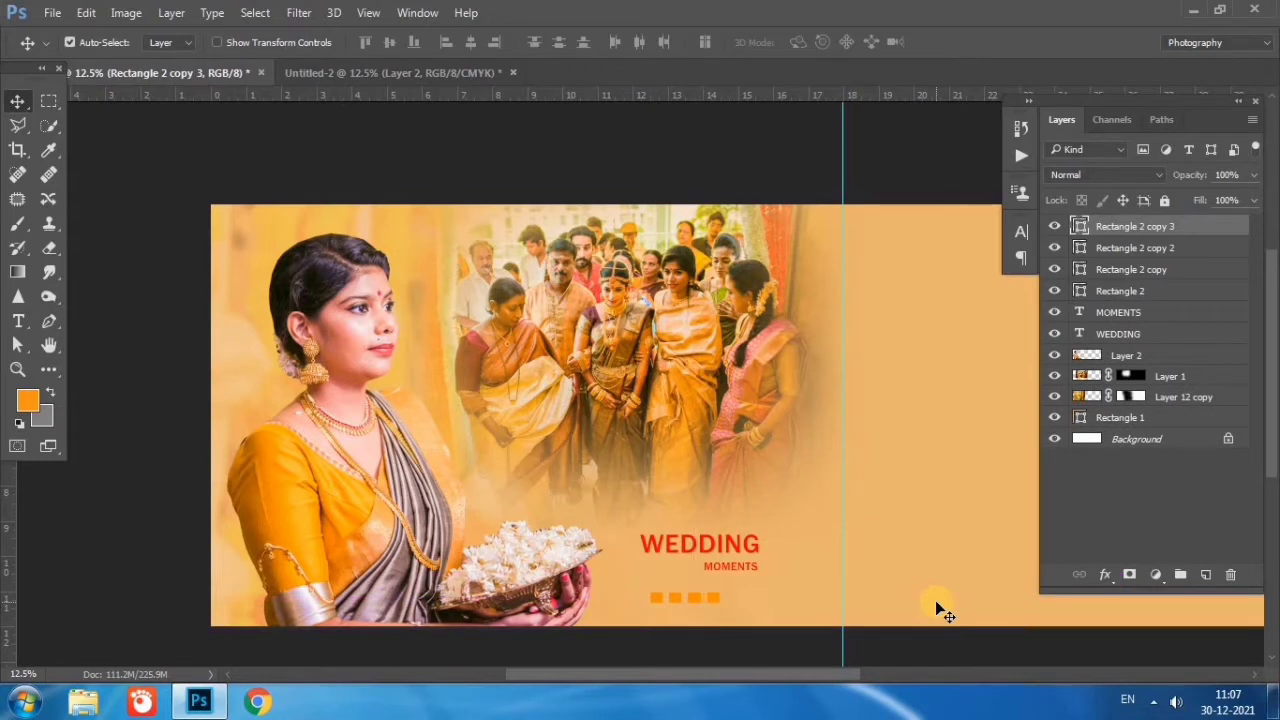
key(ctrl+j)
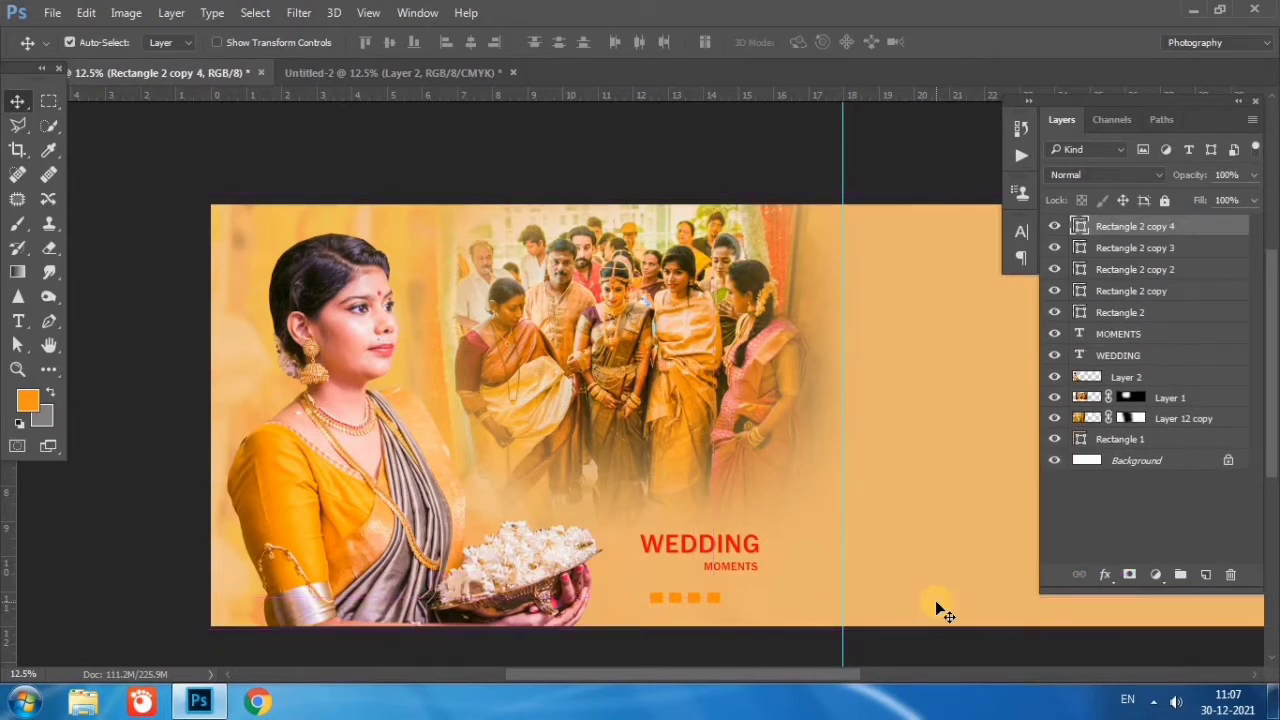
key(shift+Right)
key(shift+Right)
key(shift+Right)
key(shift+Right)
key(shift+Right)
key(shift+Right)
- Select and merge the five square layers, then centre the row under MOMENTS
scroll(960, 560, up, 1)
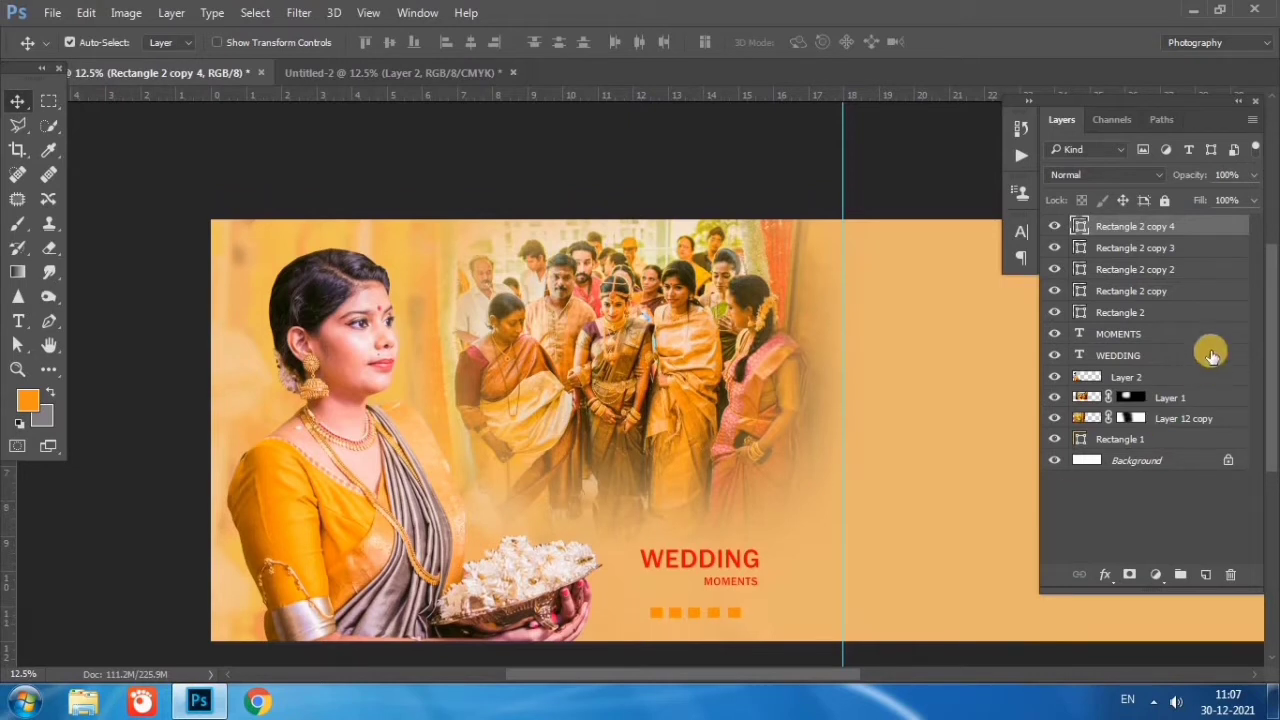
shift+click(1134, 314)
key(ctrl+e)
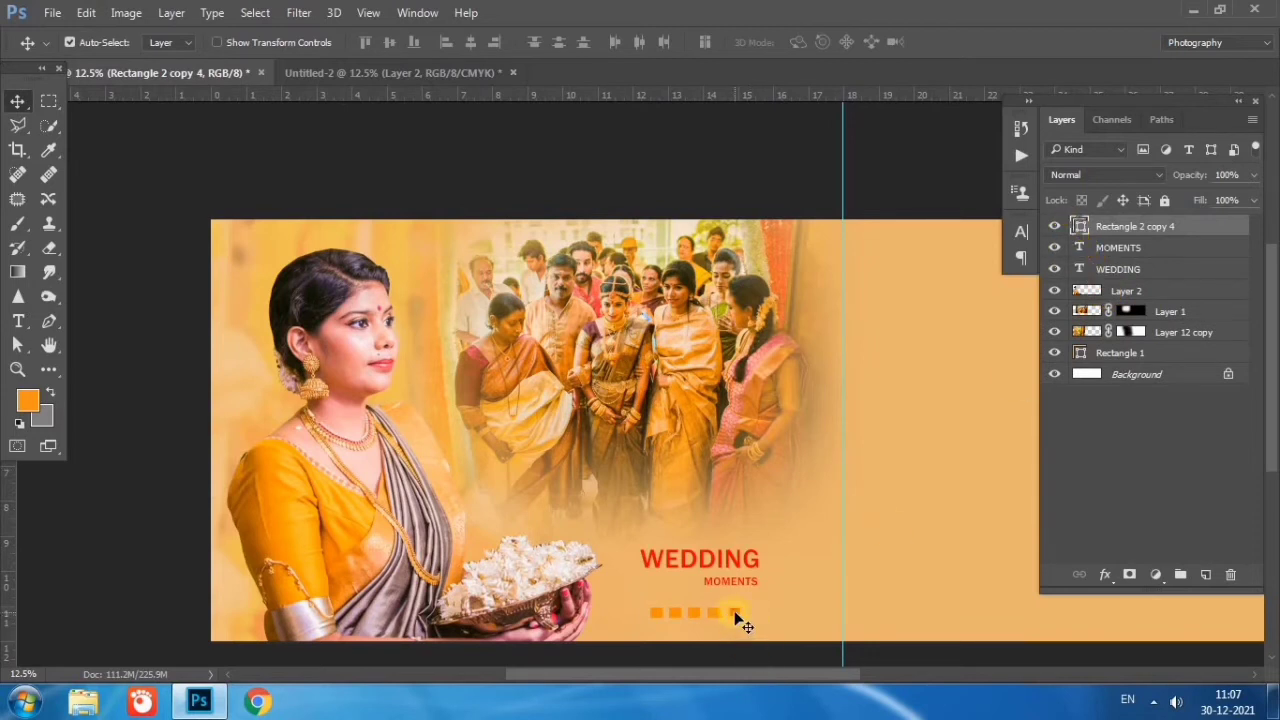
drag(735, 614, 746, 618)
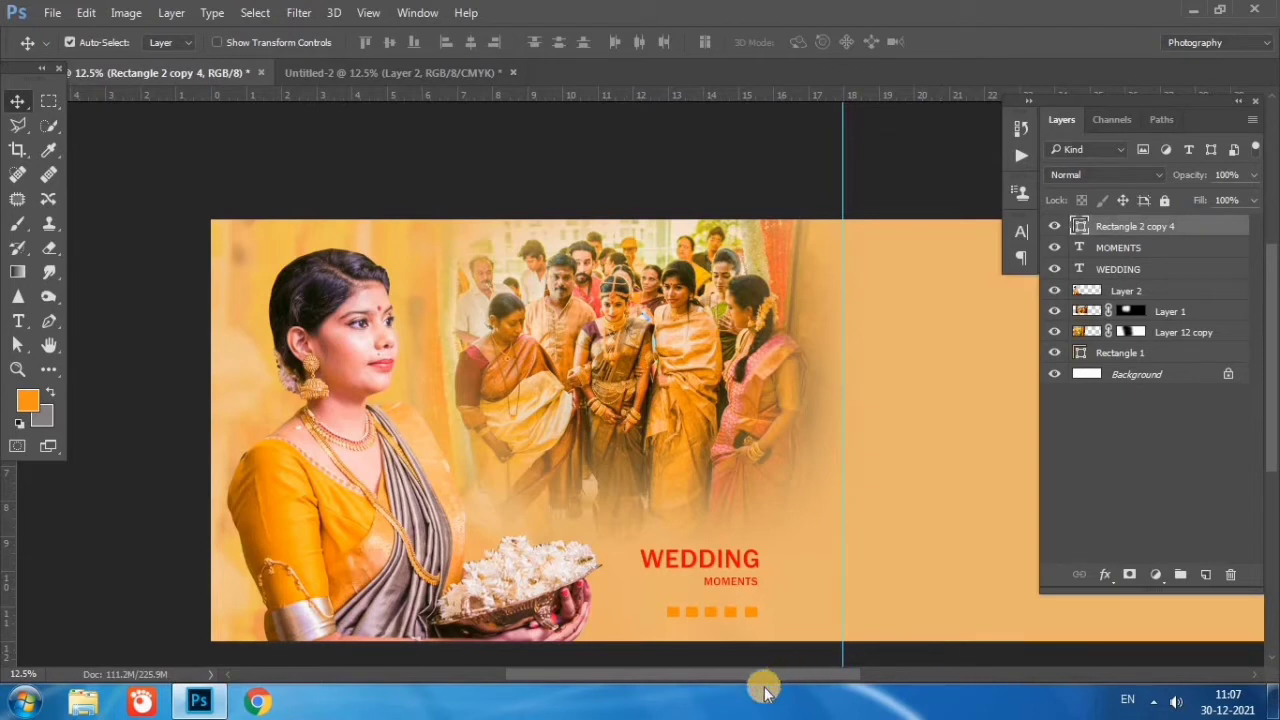
drag(767, 680, 748, 673)
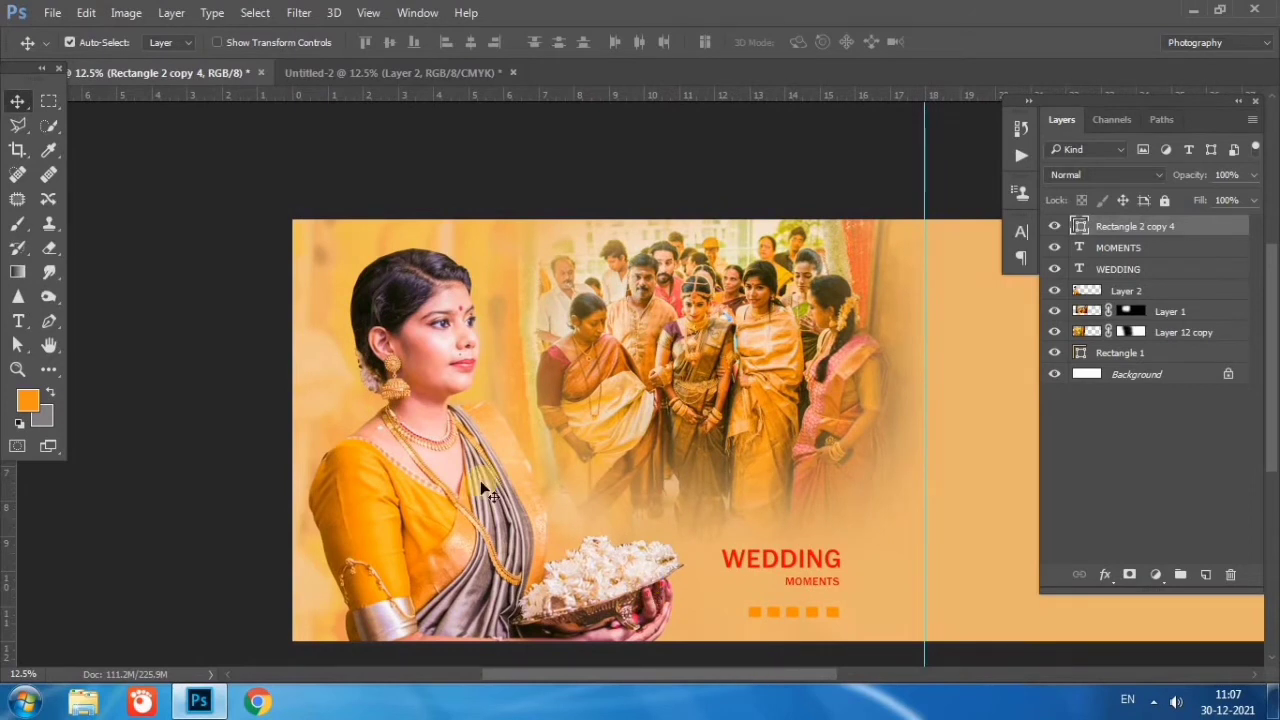
- Nudge the woman's portrait layer slightly down on the spread
click(497, 563)
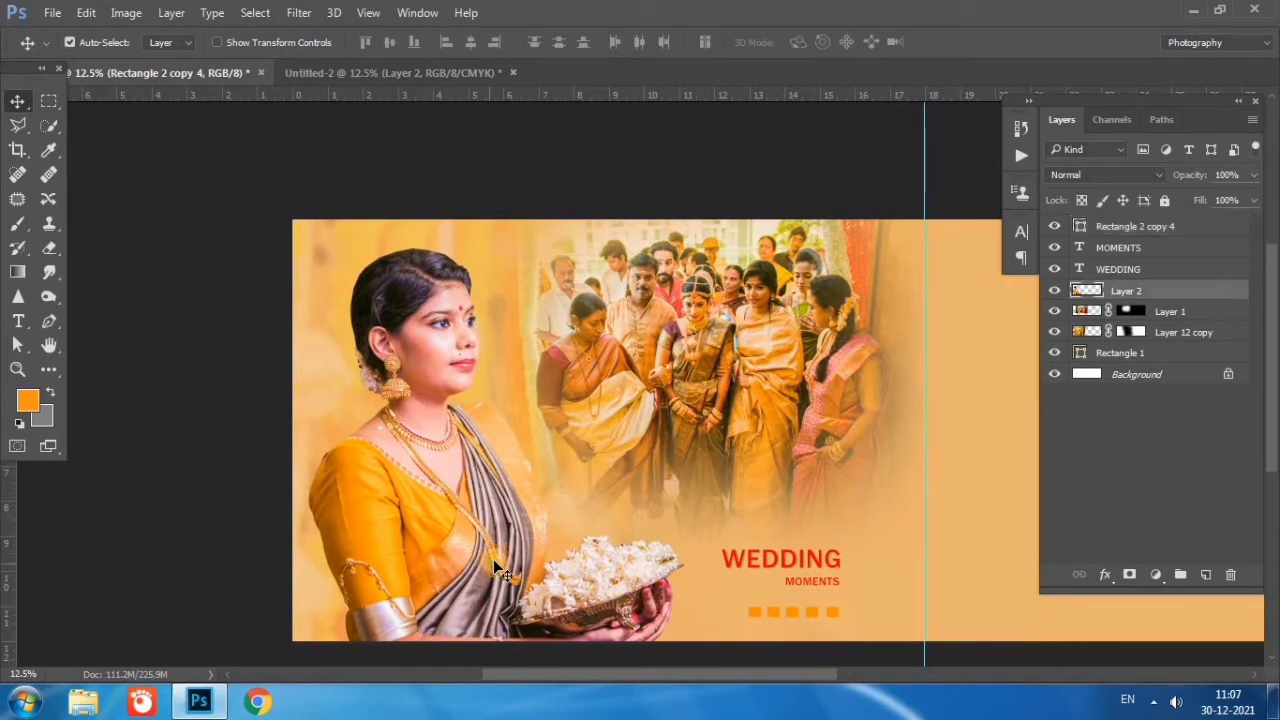
drag(497, 560, 498, 563)
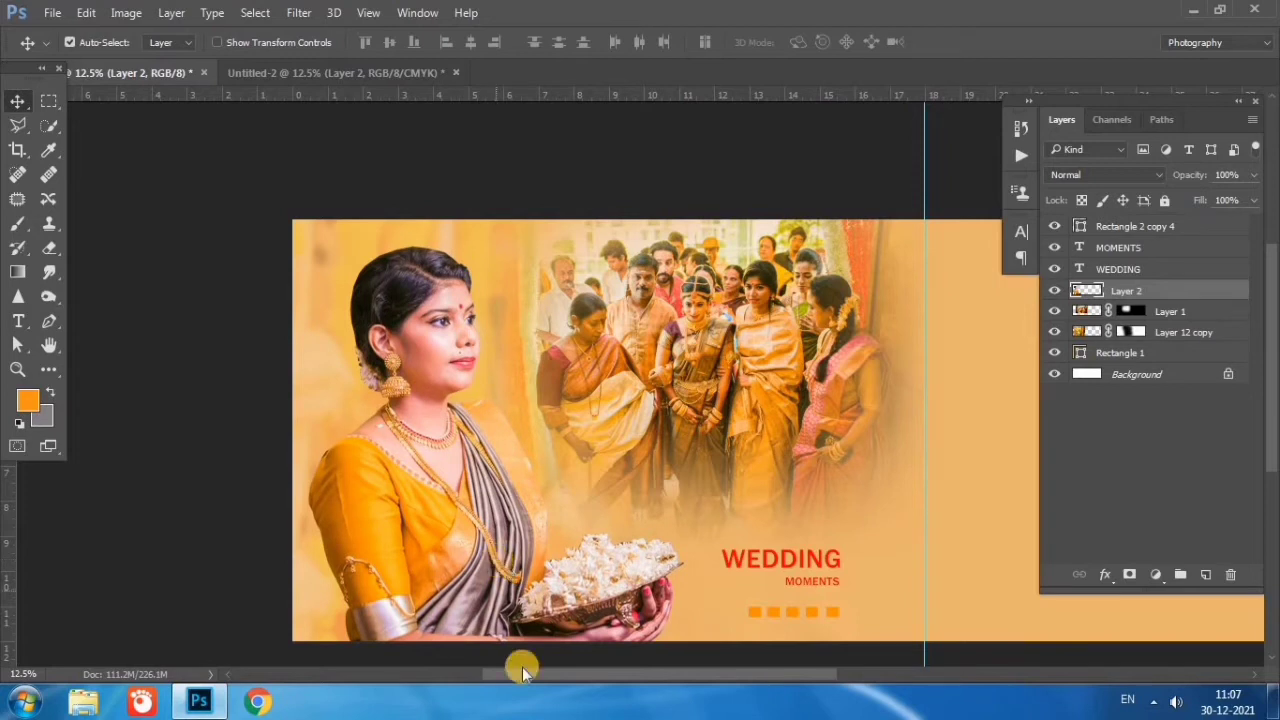
mouse_move(583, 669)
mouse_down()
mouse_move(634, 671)
mouse_move(560, 671)
mouse_move(781, 678)
mouse_up()
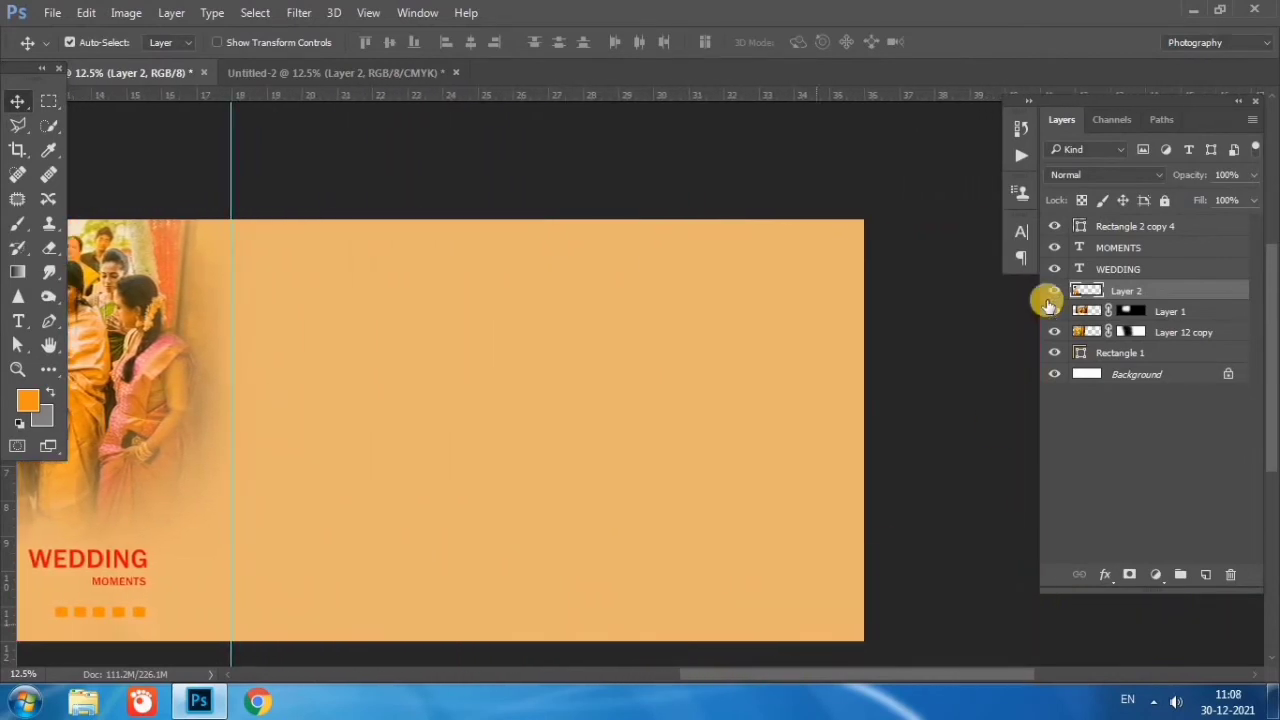
click(1090, 227)
- Bring Layer 12 copy's garland photo from Untitled-2 and scale it to about 318% over the right side
click(361, 77)
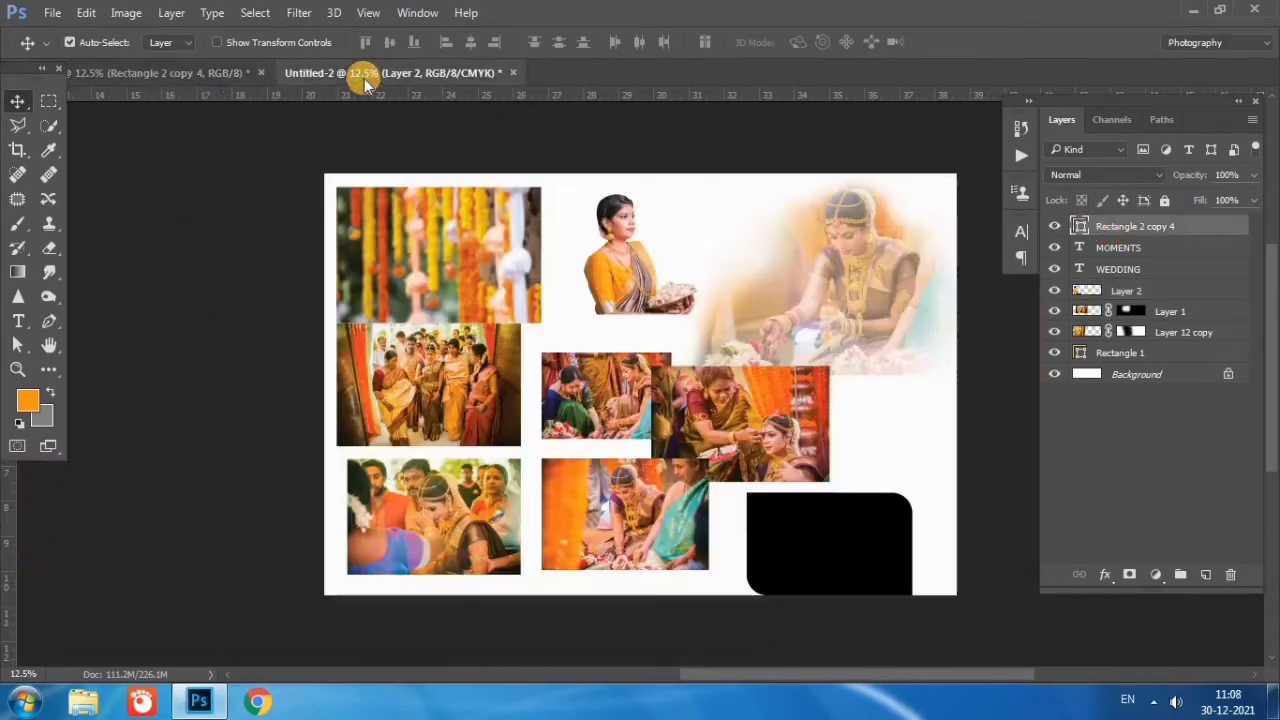
click(274, 129)
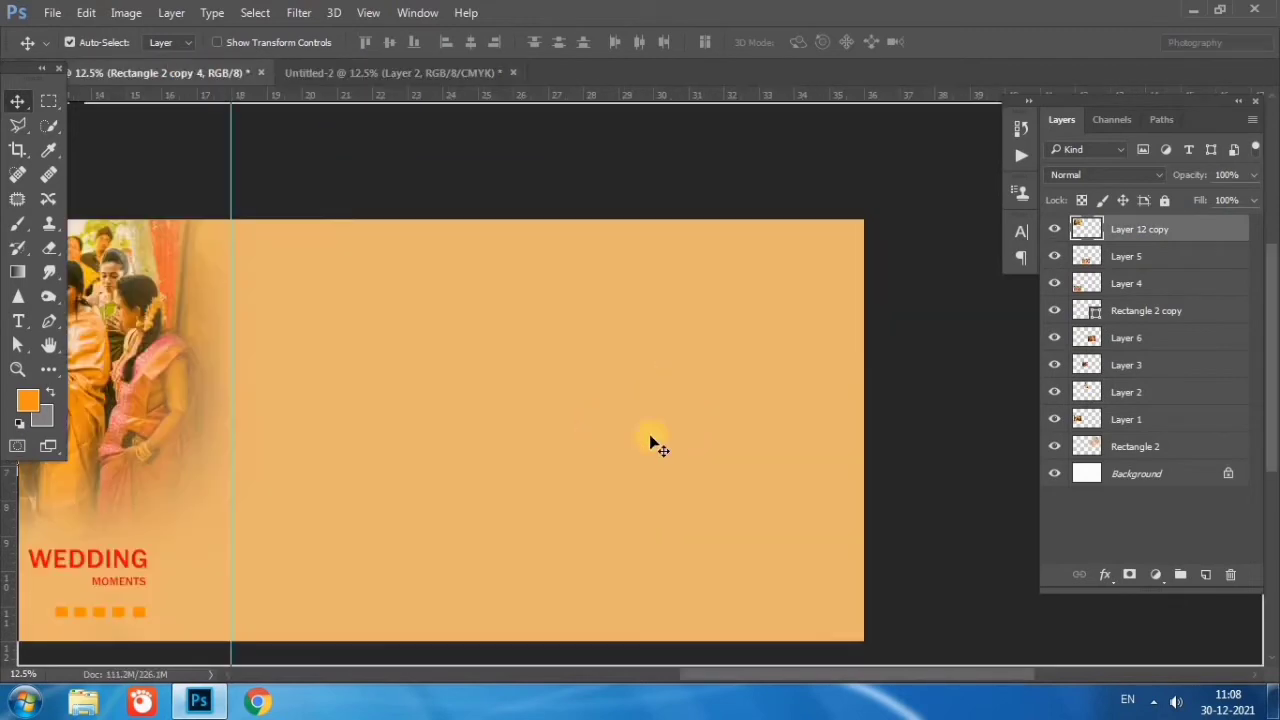
drag(185, 68, 605, 438)
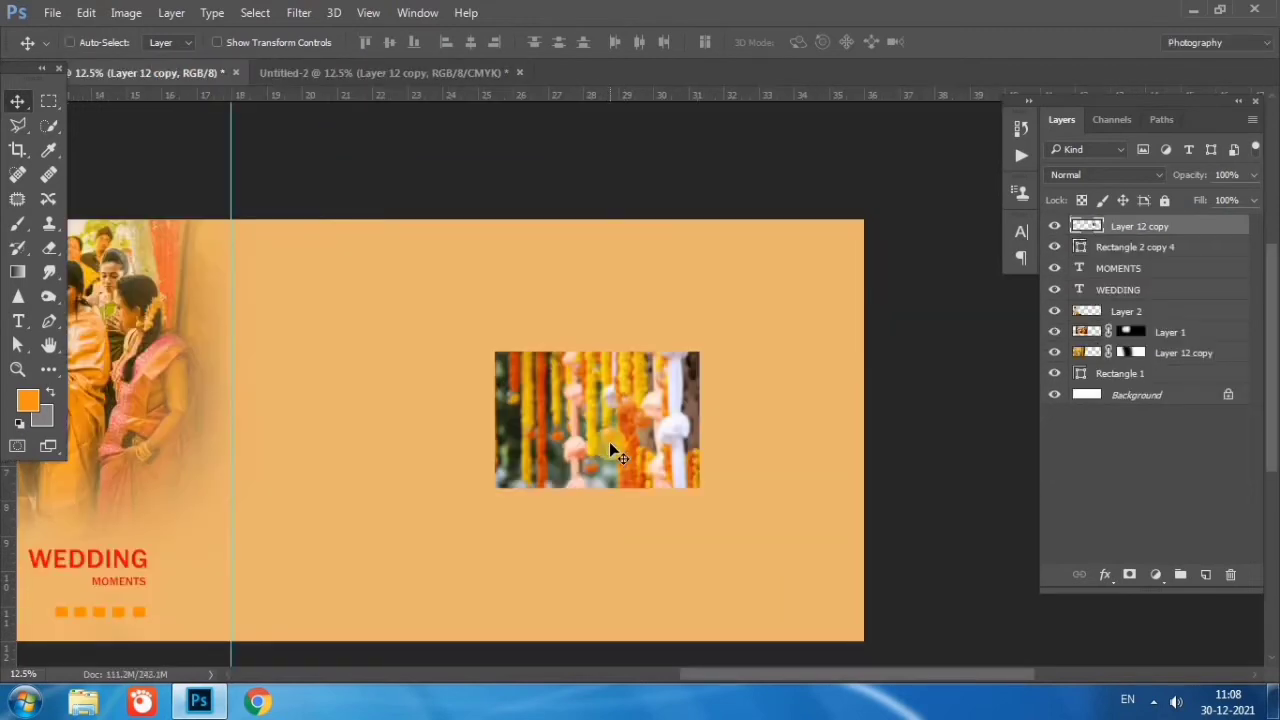
key(ctrl+t)
drag(703, 353, 904, 190)
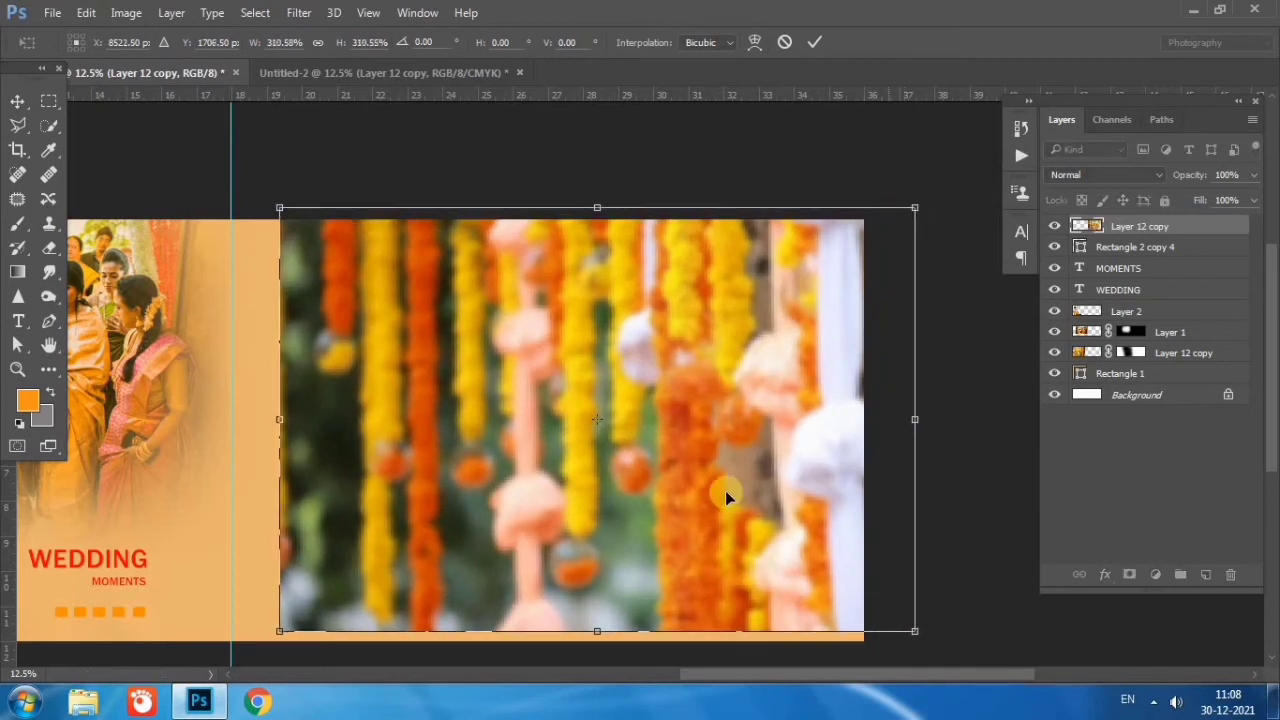
drag(744, 489, 853, 494)
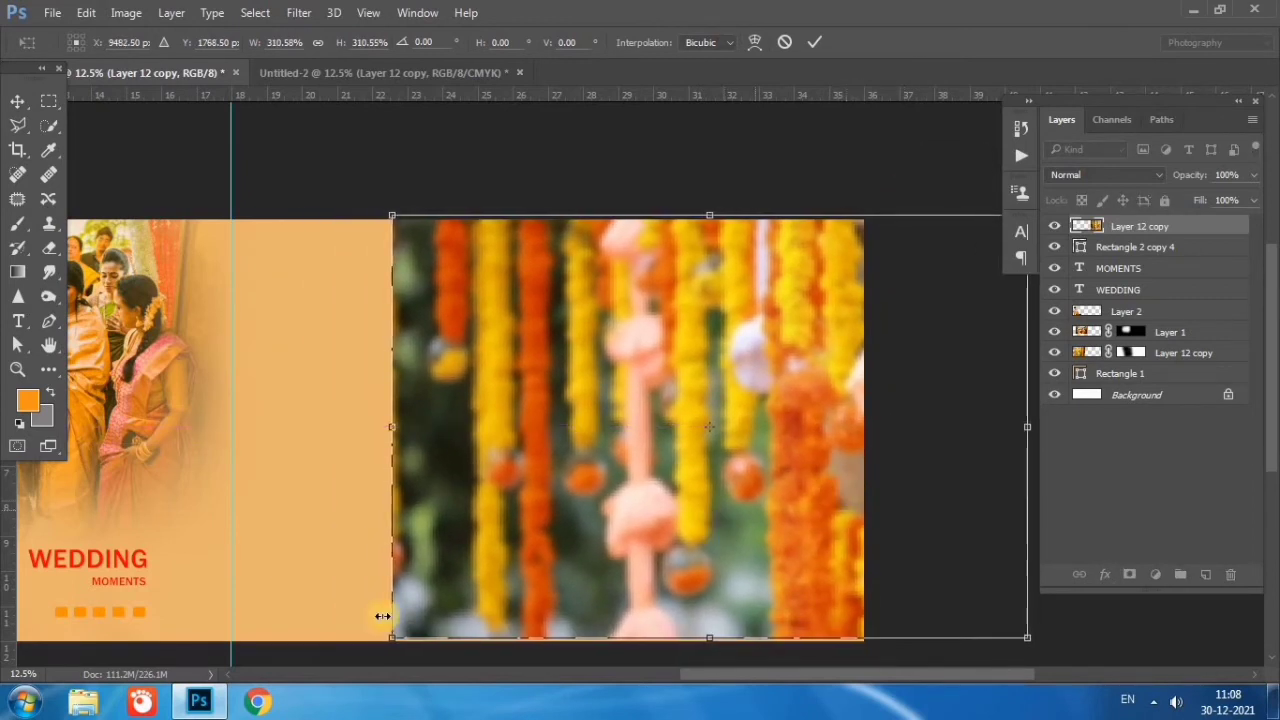
drag(389, 637, 383, 645)
key(Return)
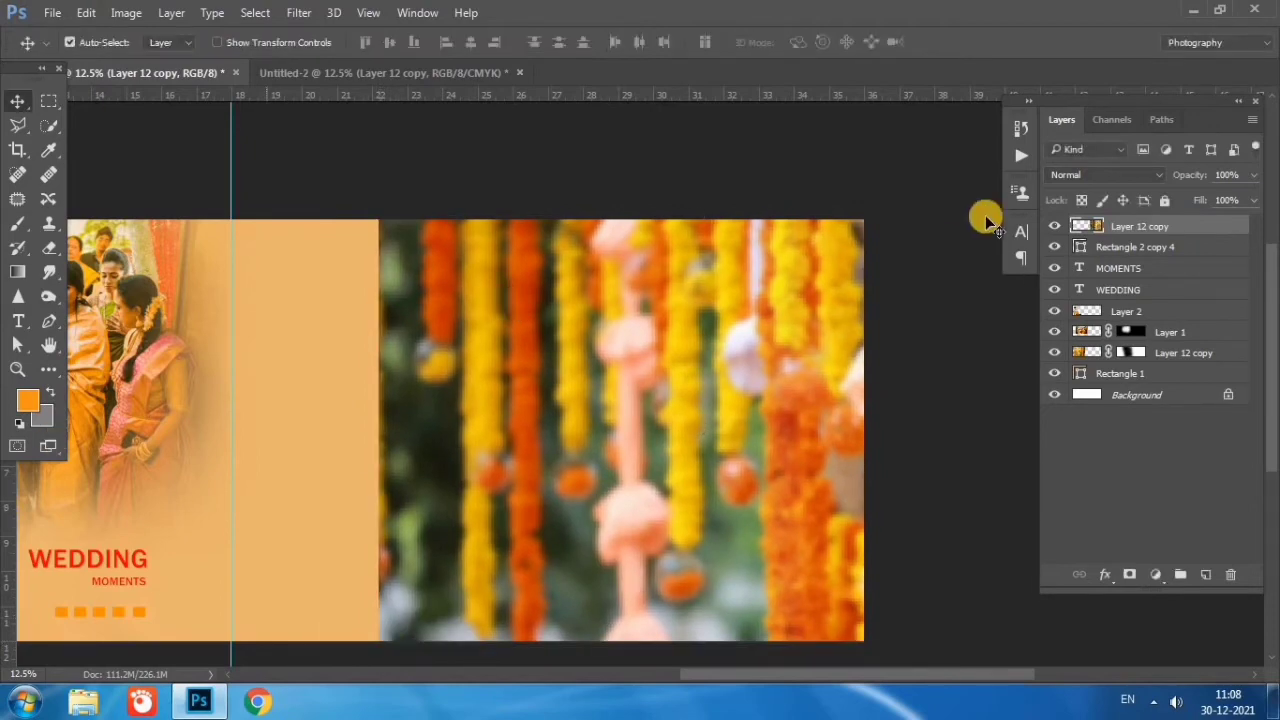
- Set the garland layer to Soft Light blend mode at 80% opacity
click(1088, 176)
click(1060, 520)
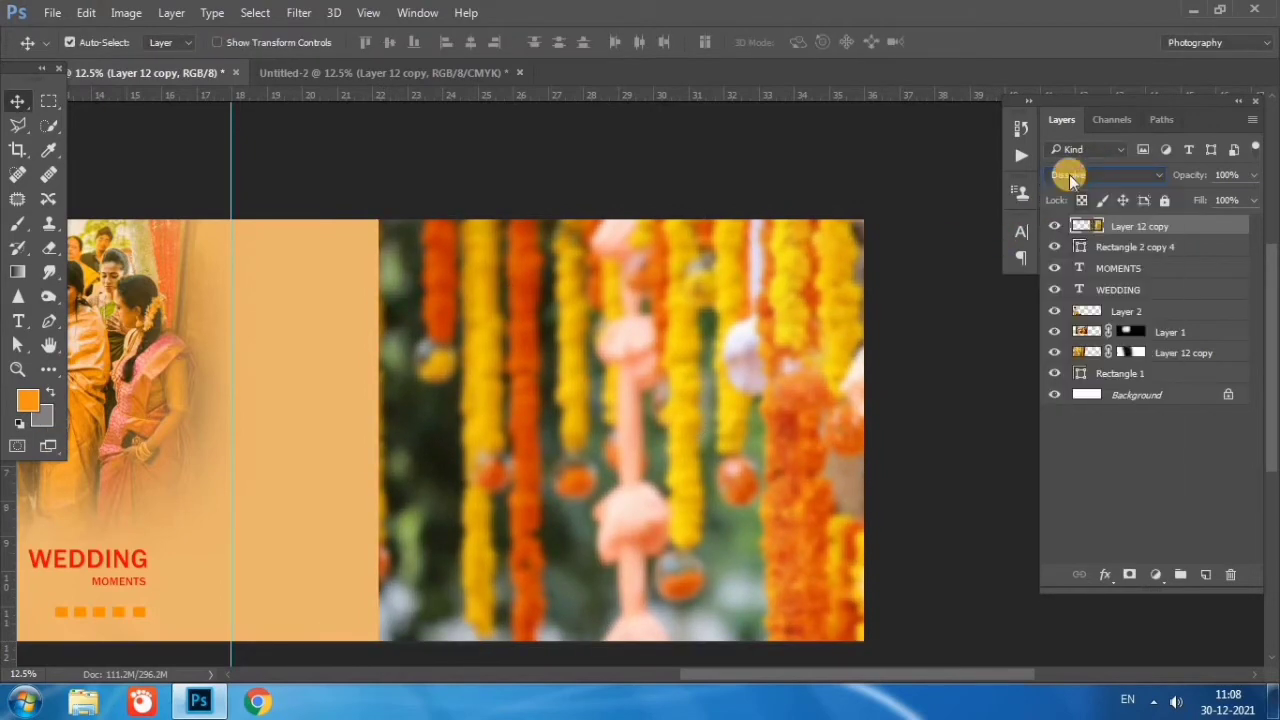
scroll(1069, 177, down, 1)
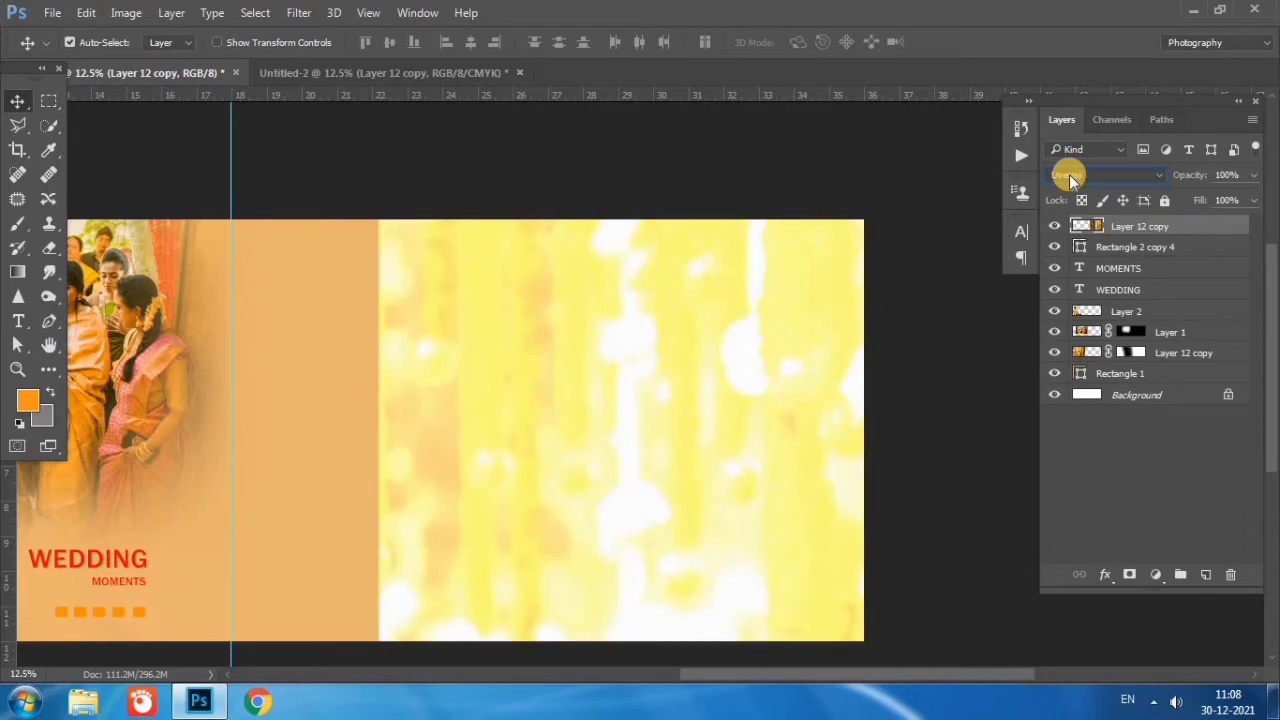
scroll(1069, 177, down, 1)
scroll(1069, 177, down, 1)
scroll(1069, 177, down, 1)
scroll(1069, 177, down, 1)
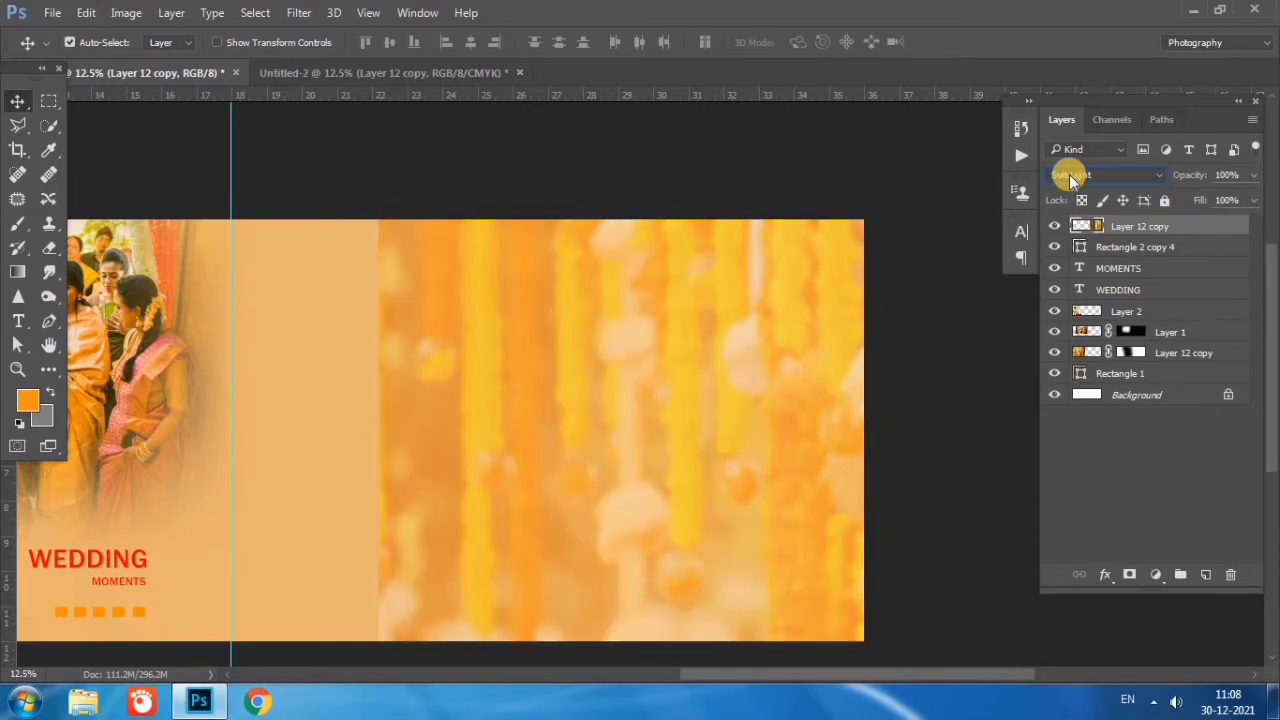
drag(1180, 175, 1168, 176)
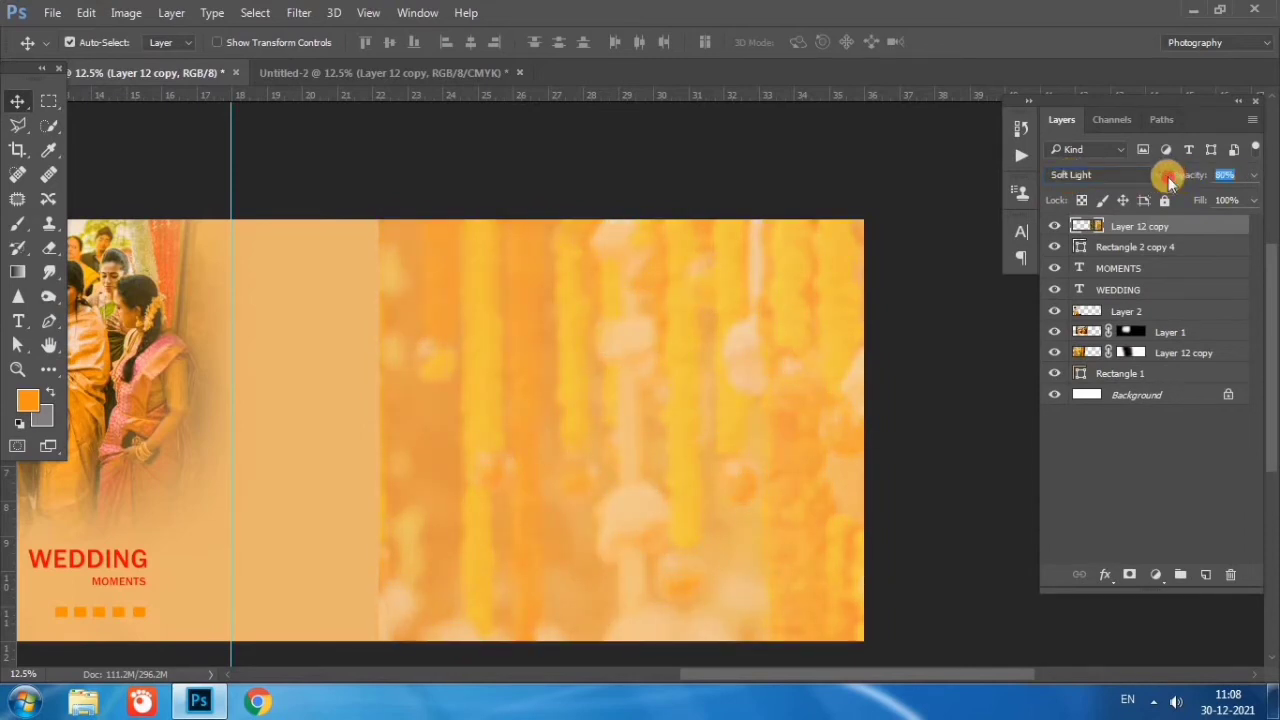
- Add a layer mask and fade the photo's left side with a 25% black brush
click(1129, 574)
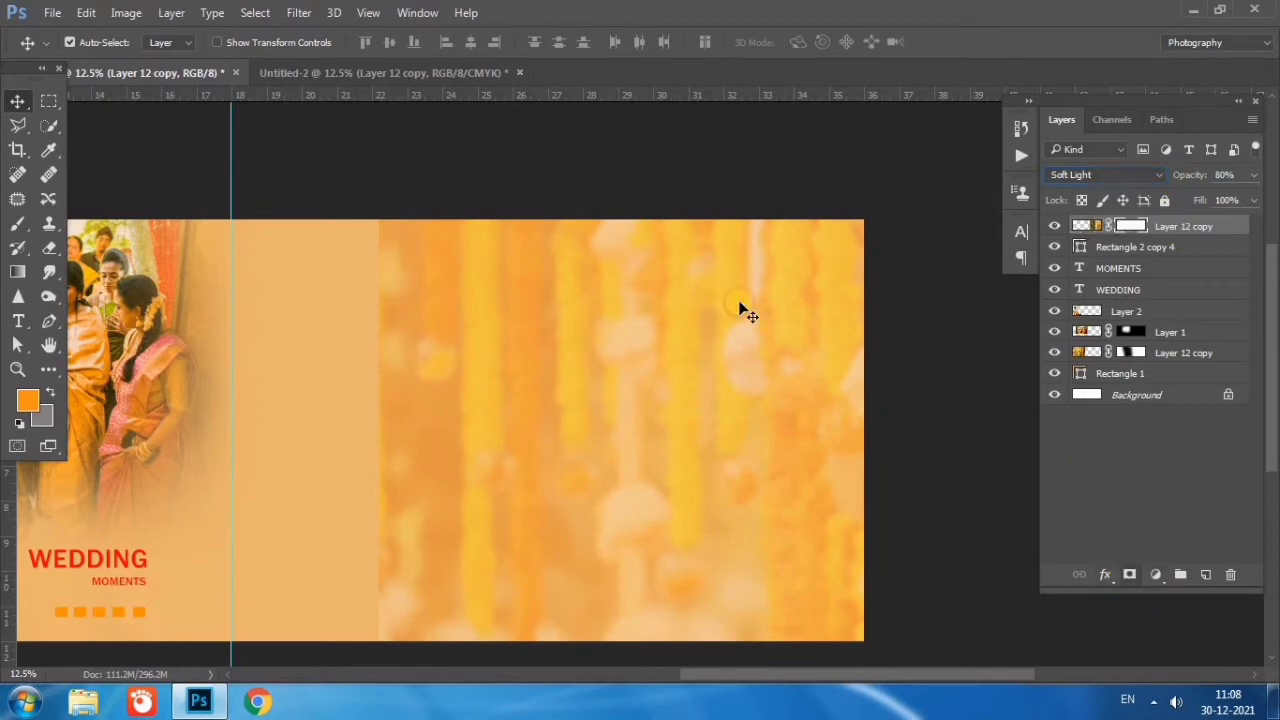
click(17, 223)
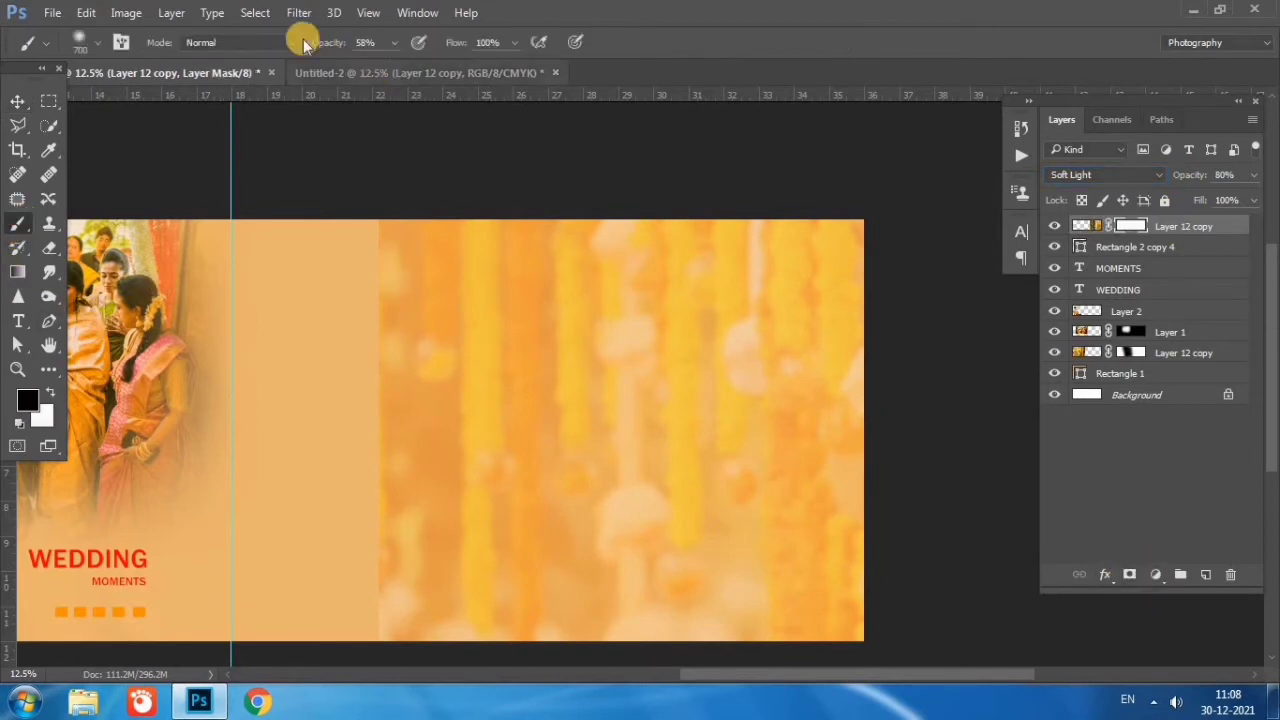
drag(318, 42, 295, 42)
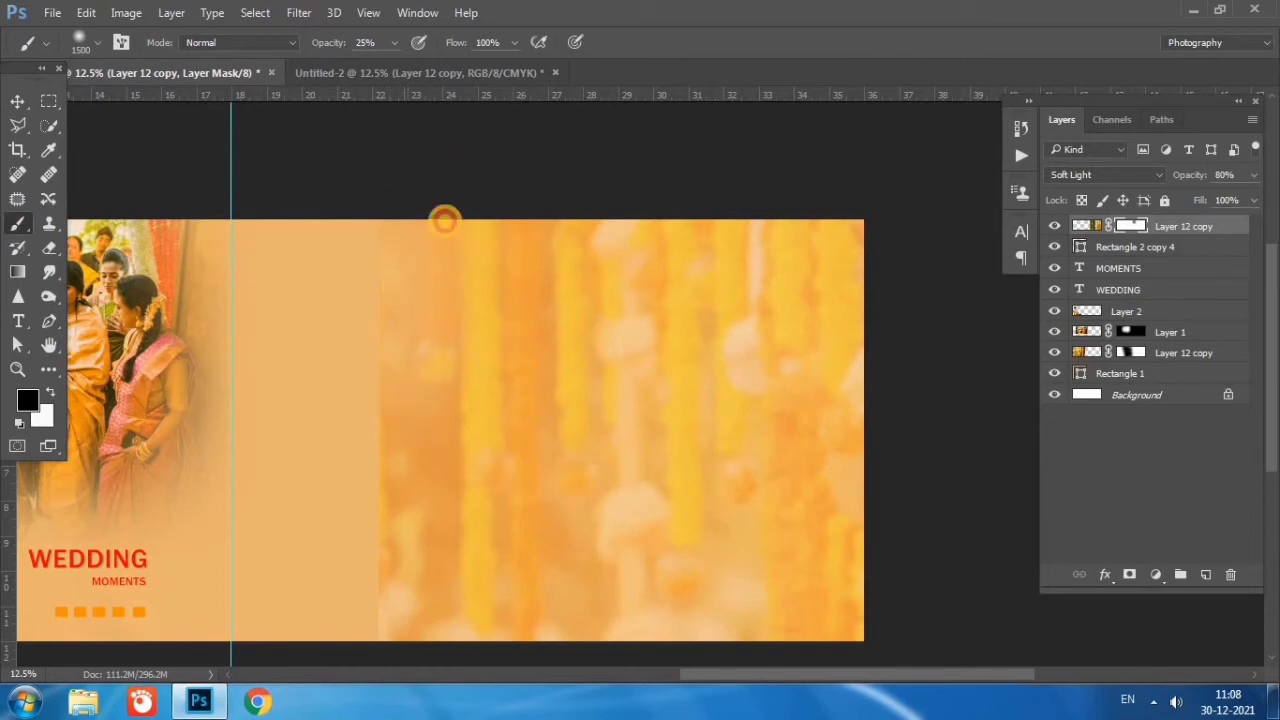
drag(443, 217, 415, 602)
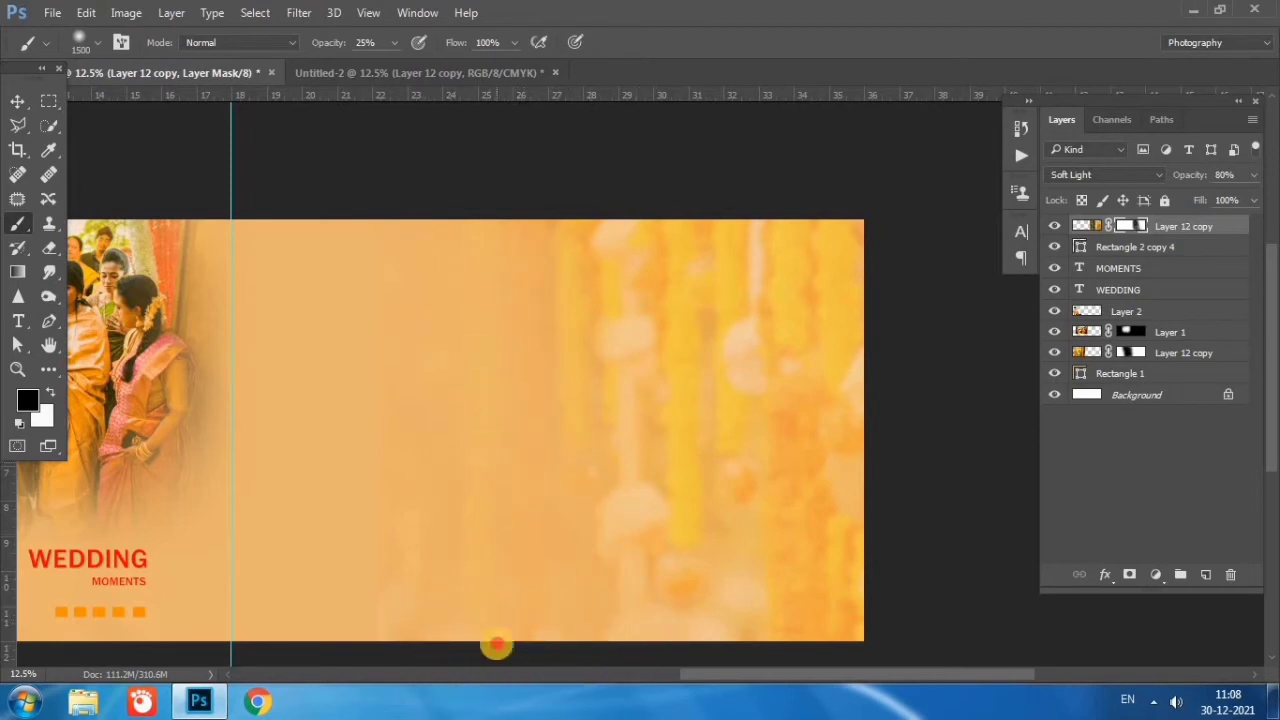
drag(497, 645, 380, 539)
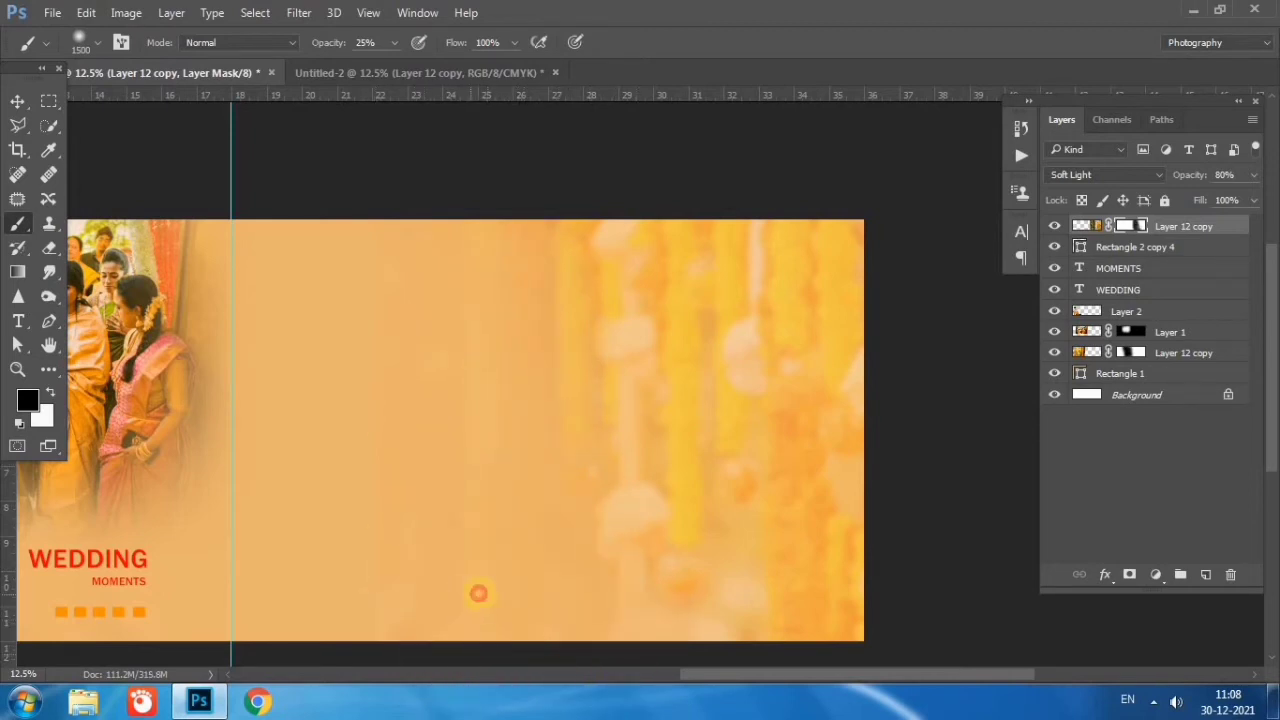
click(332, 590)
click(17, 101)
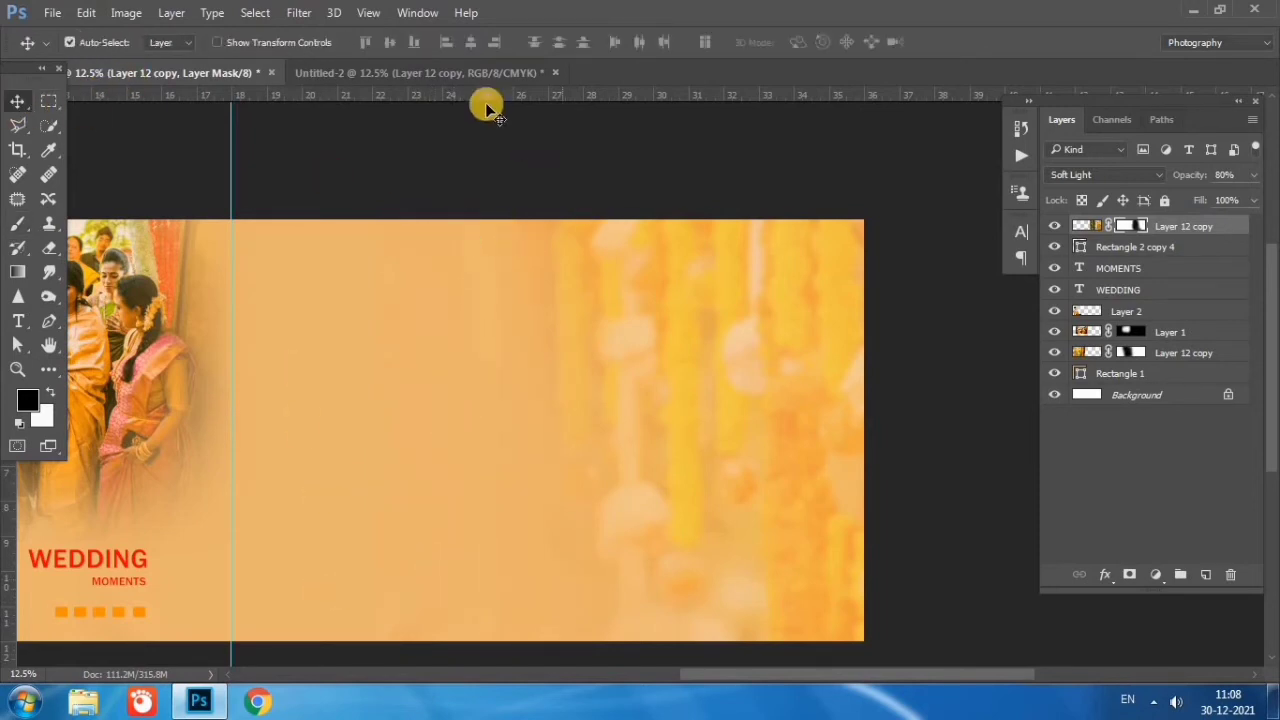
drag(487, 108, 296, 118)
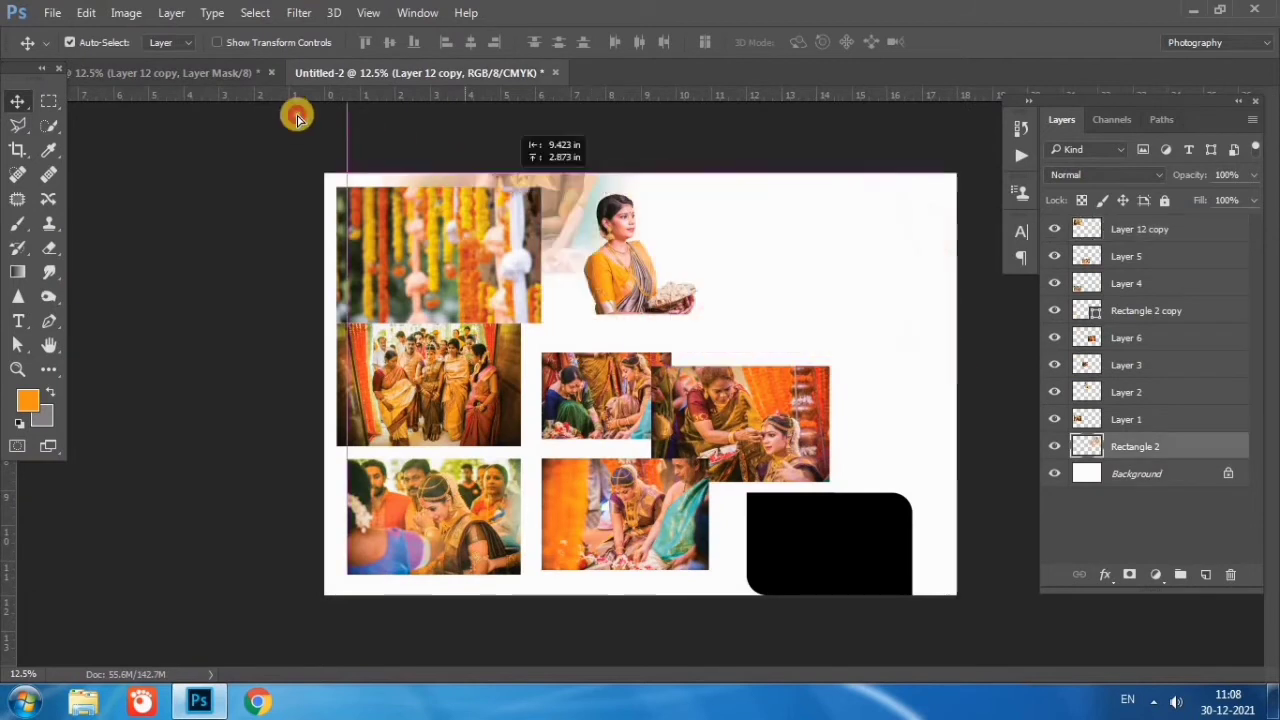
- Drag the bride photo into the spread, enlarge it about 200% and place it on the right
drag(296, 118, 795, 489)
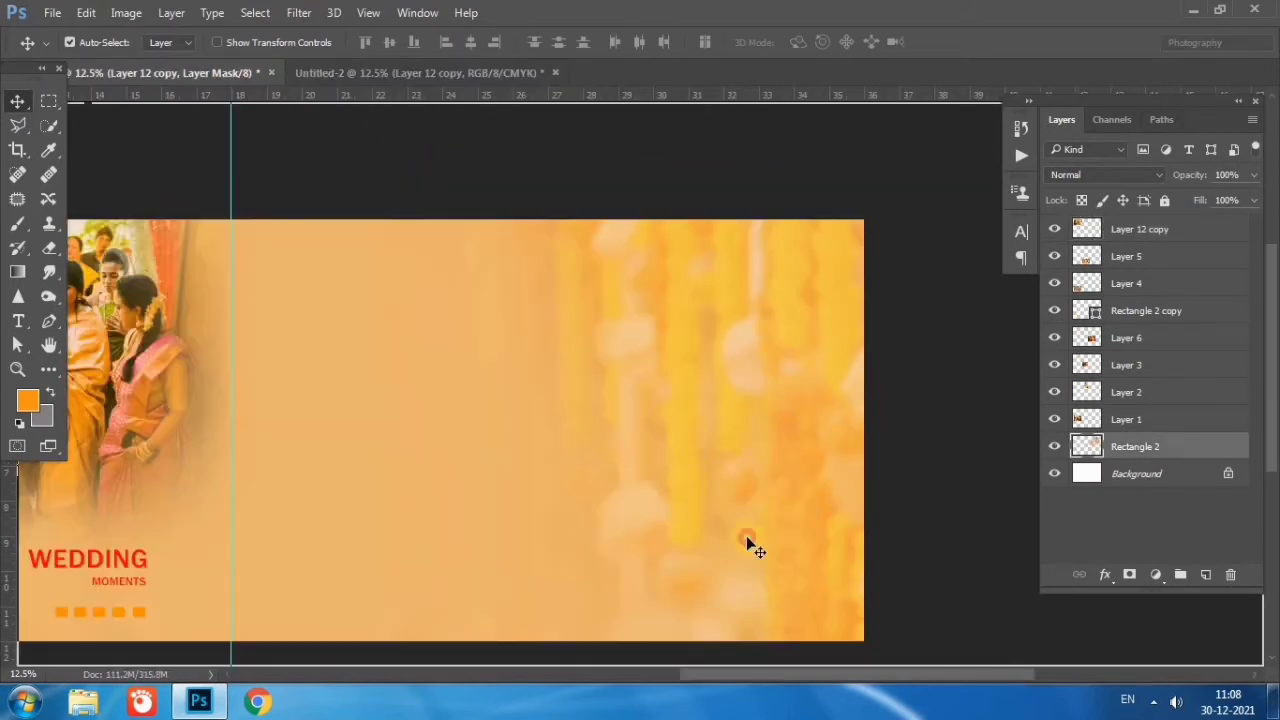
drag(750, 545, 735, 520)
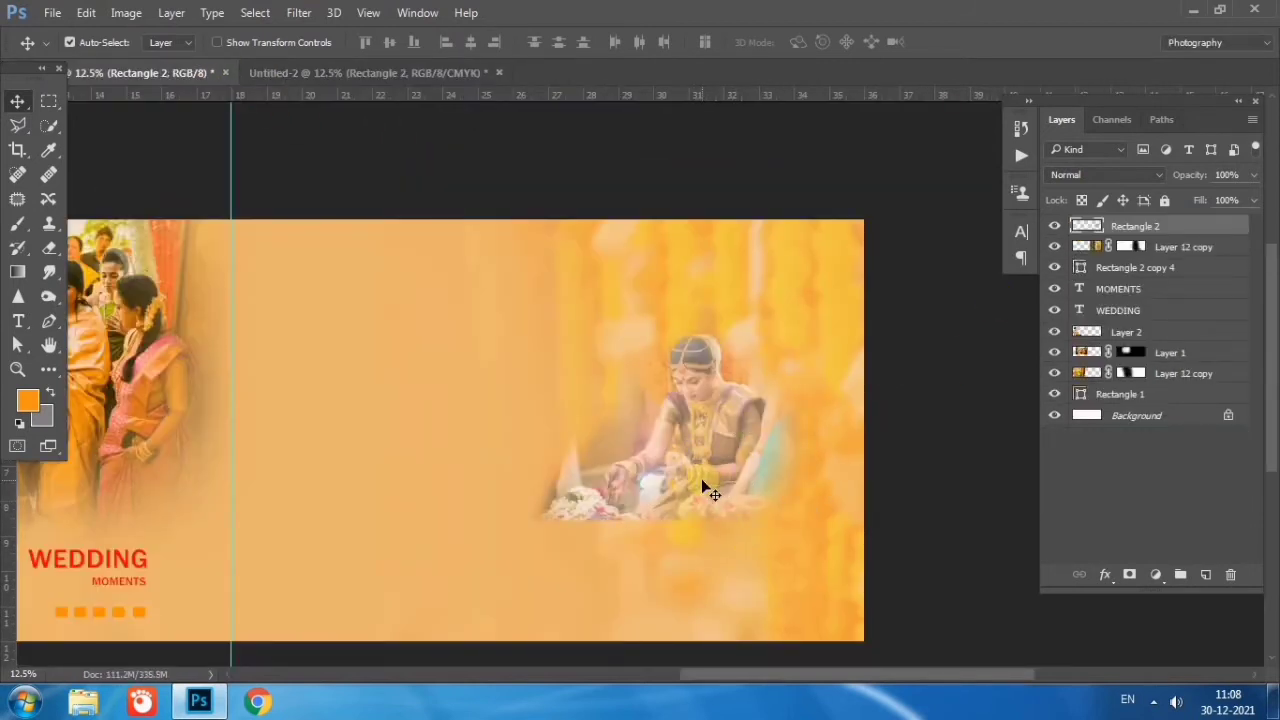
key(ctrl+t)
drag(828, 318, 952, 226)
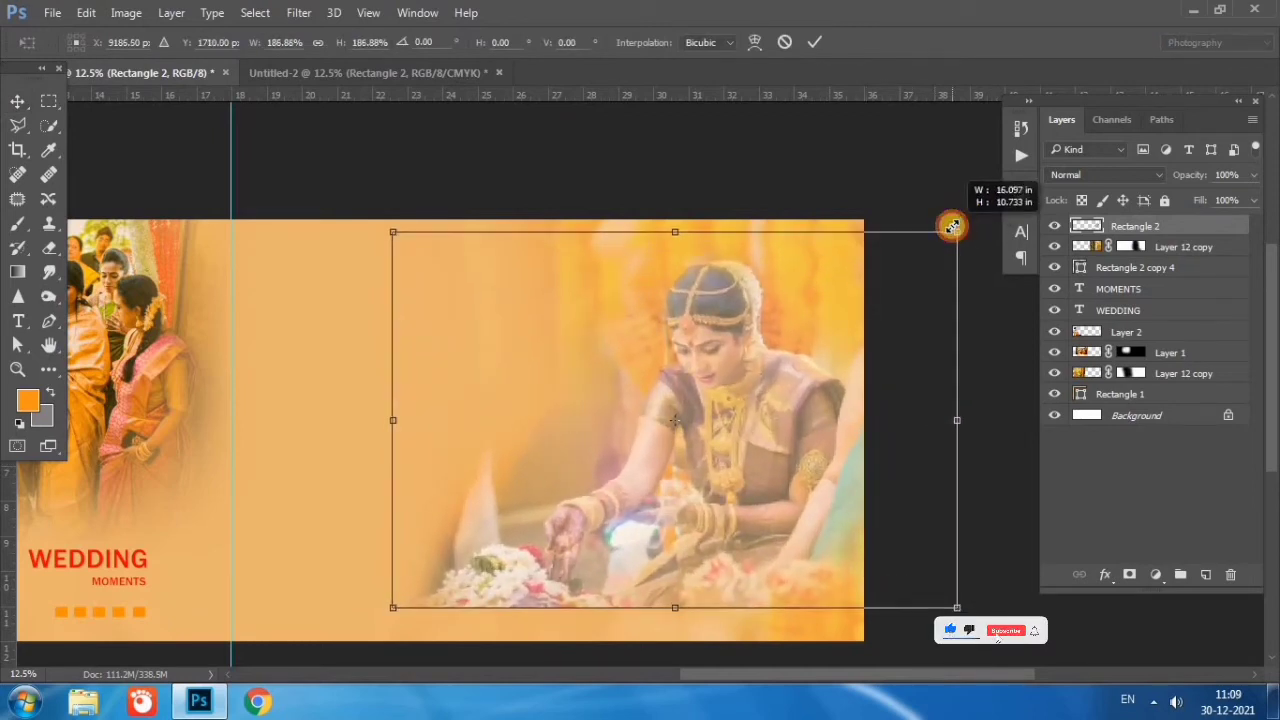
drag(698, 594, 675, 587)
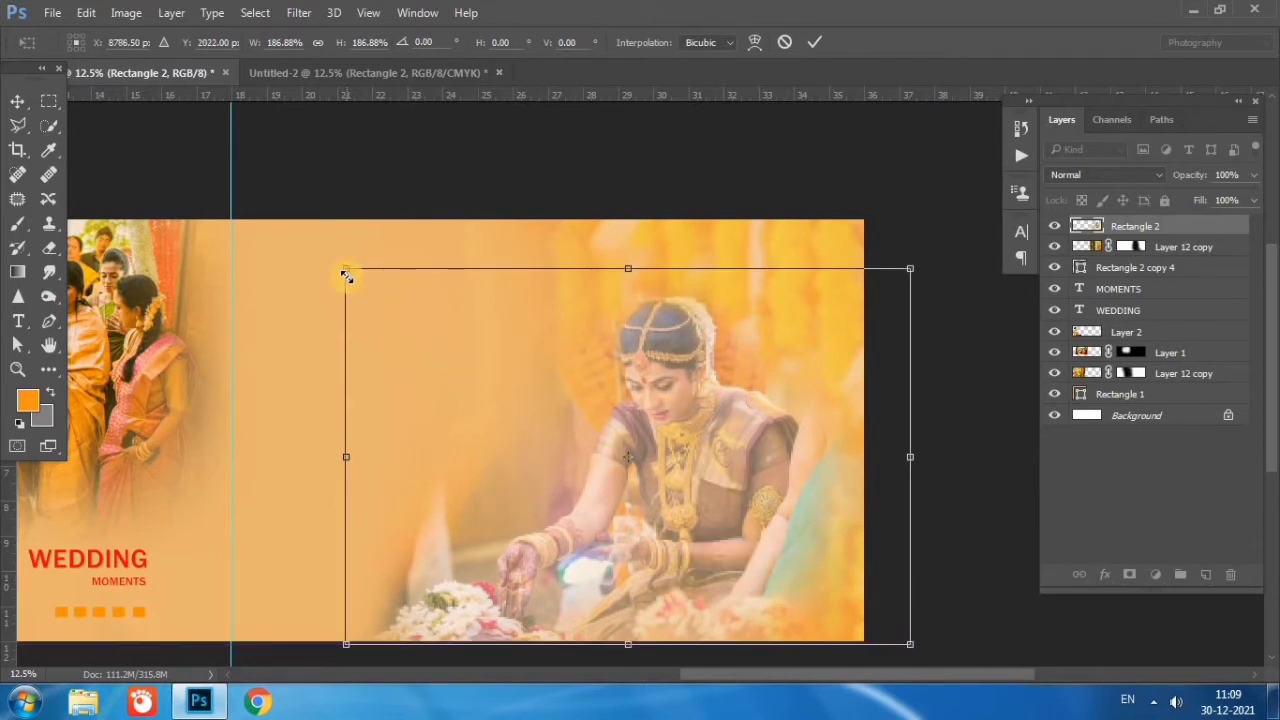
drag(346, 276, 314, 239)
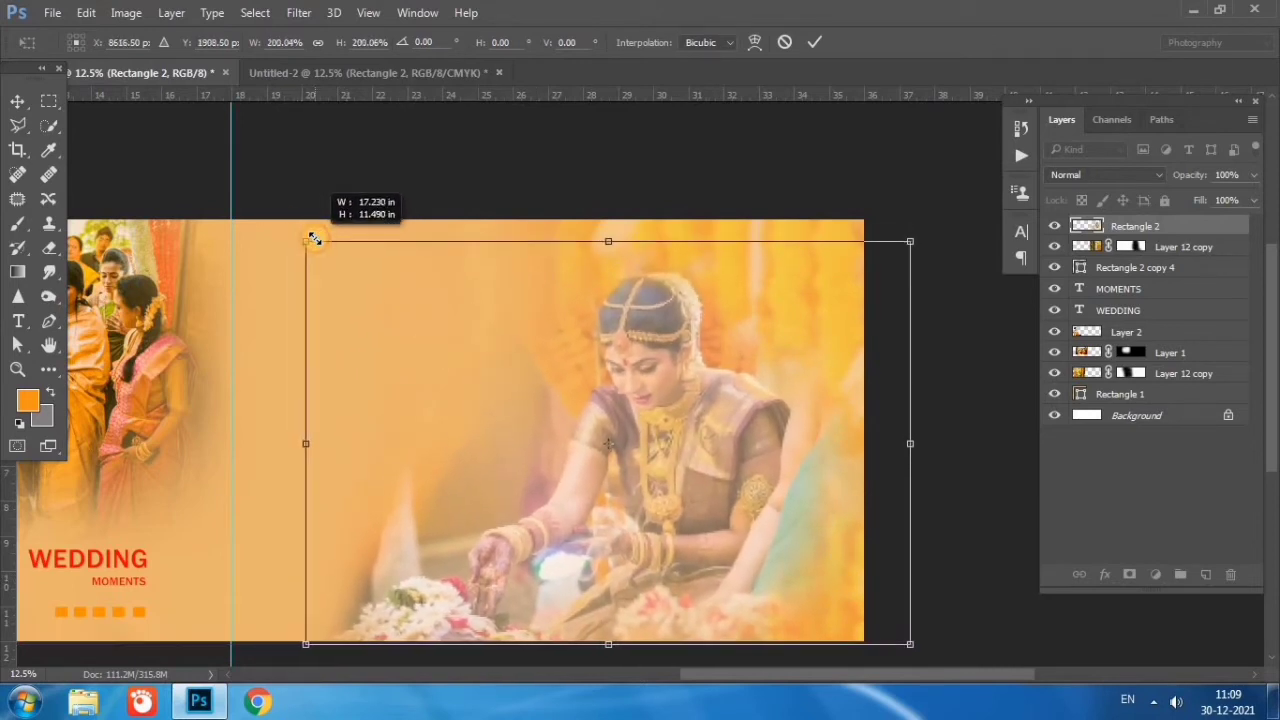
key(Return)
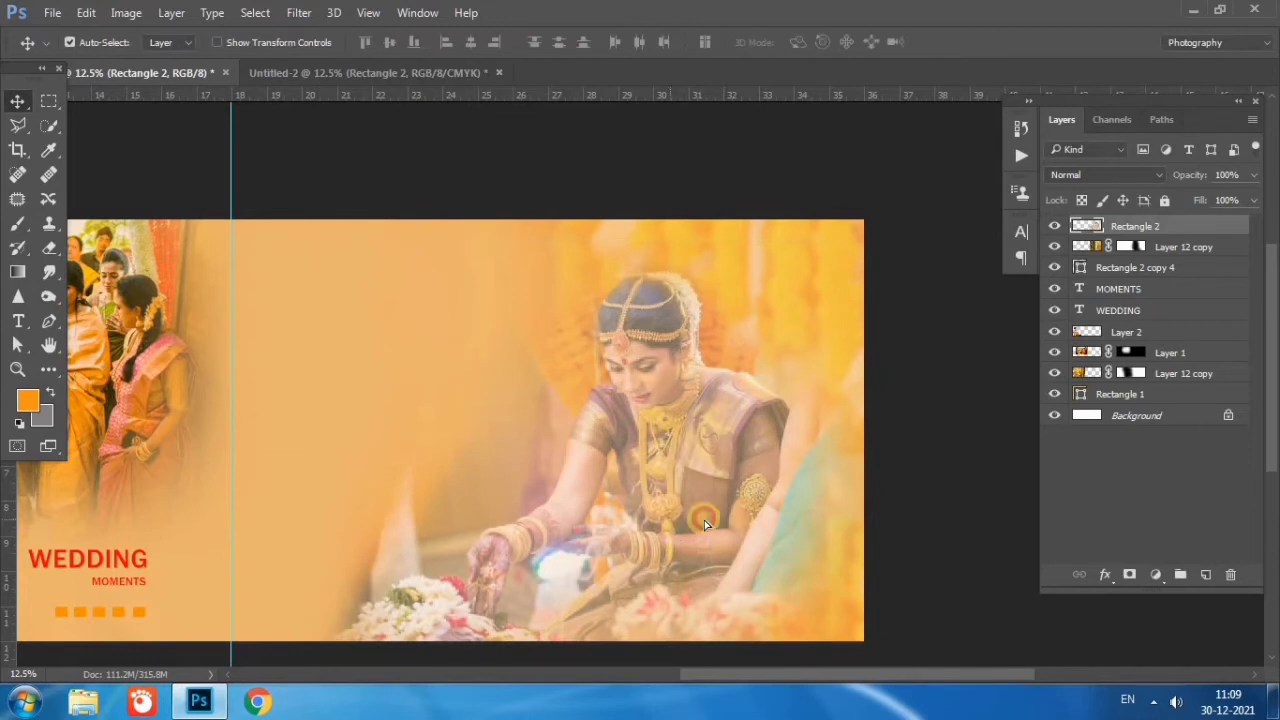
mouse_move(662, 522)
mouse_down()
mouse_move(740, 527)
mouse_move(726, 527)
mouse_up()
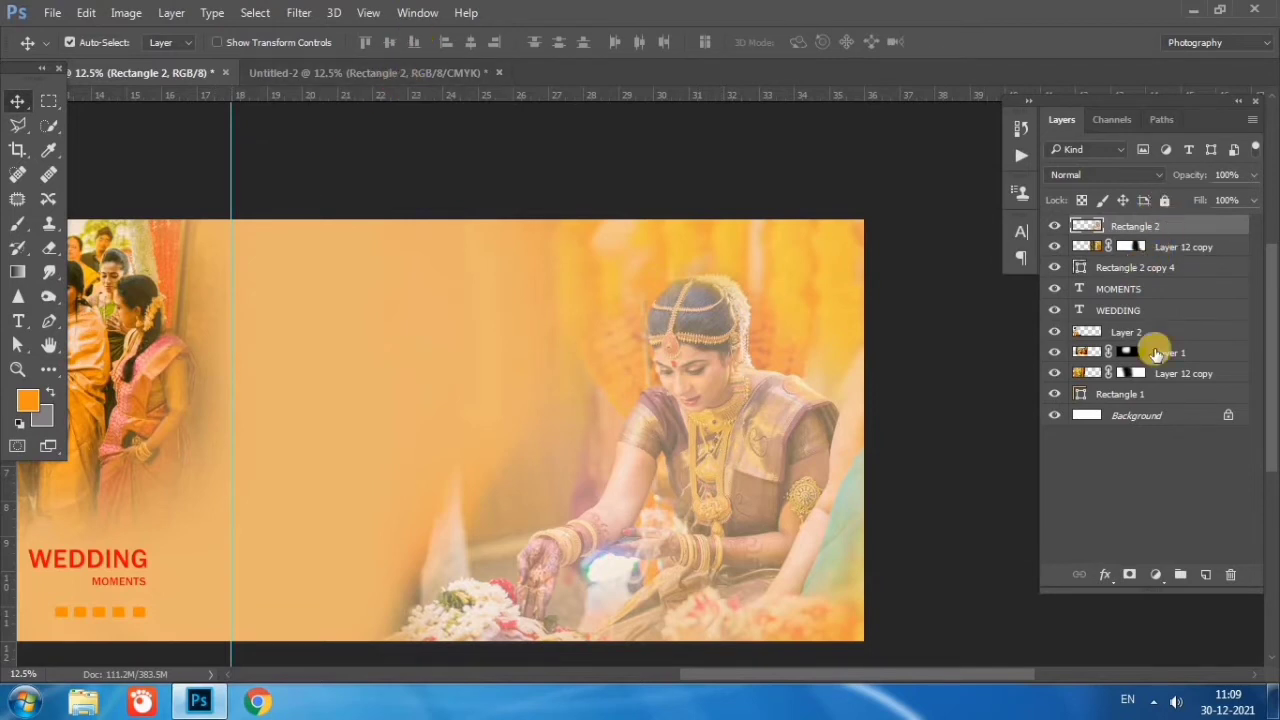
- Mask the Rectangle 2 bride layer and softly brush away its lower-left edge
click(1129, 574)
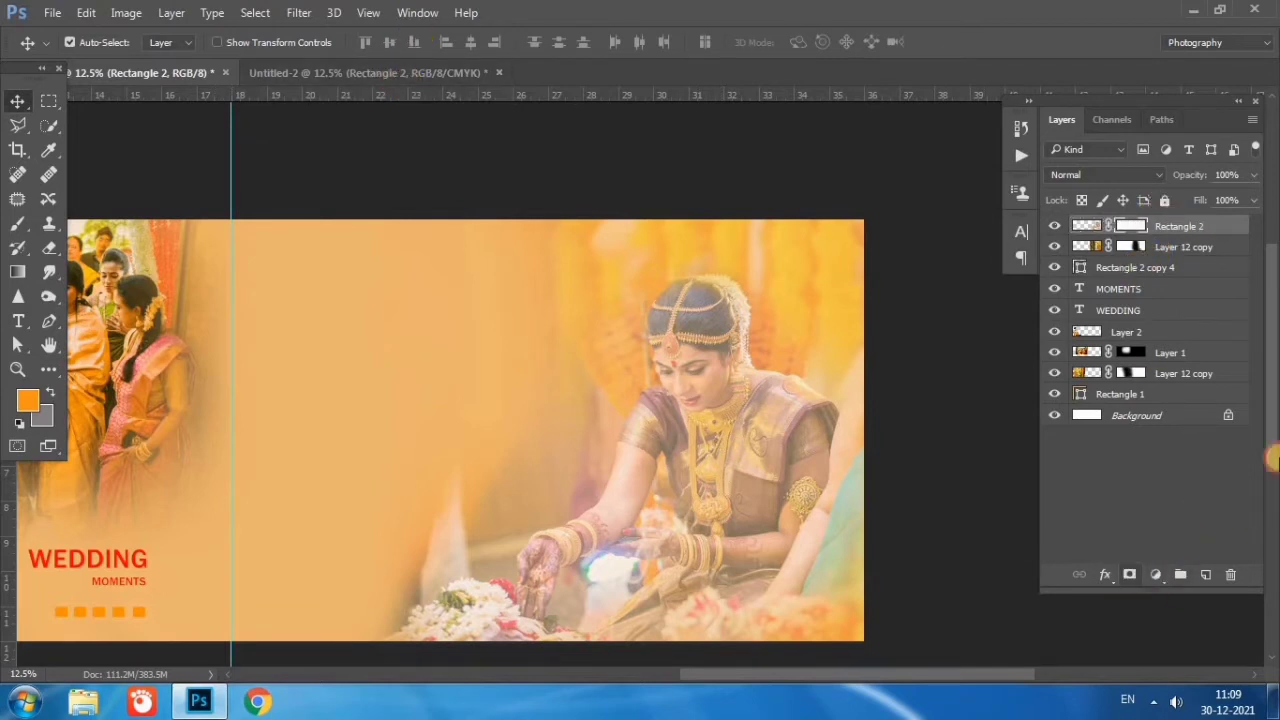
click(17, 223)
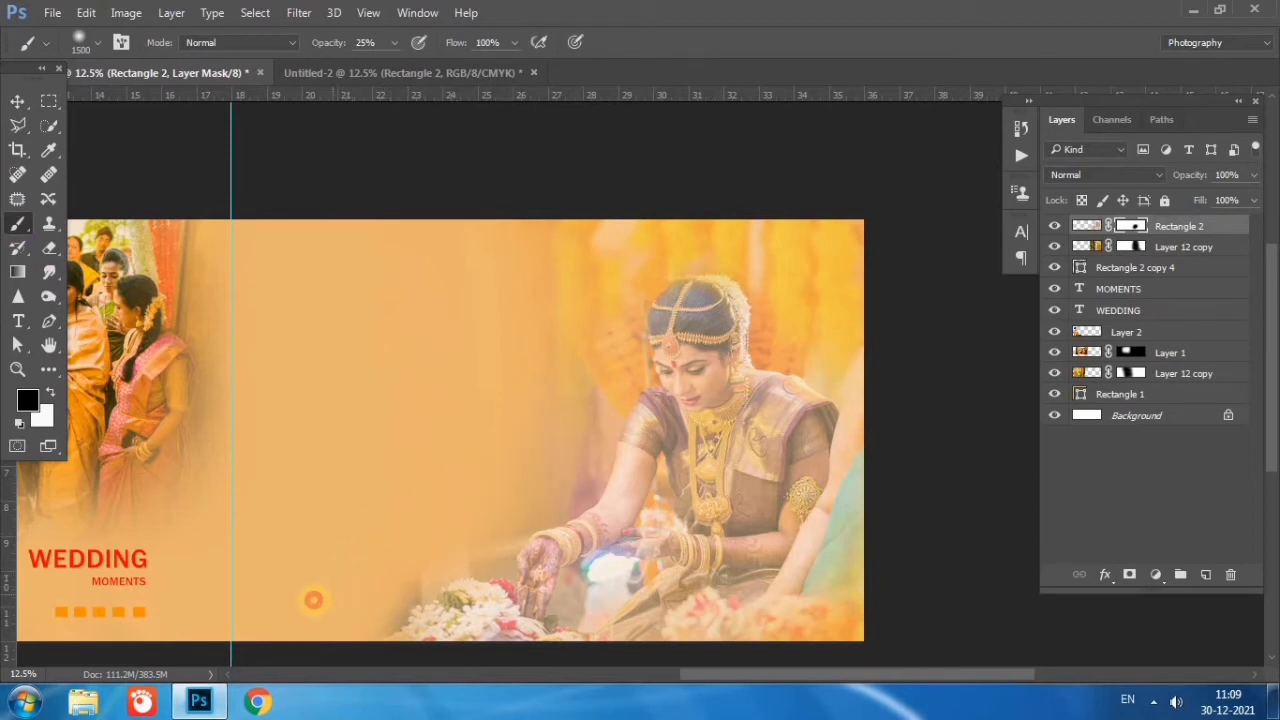
click(17, 102)
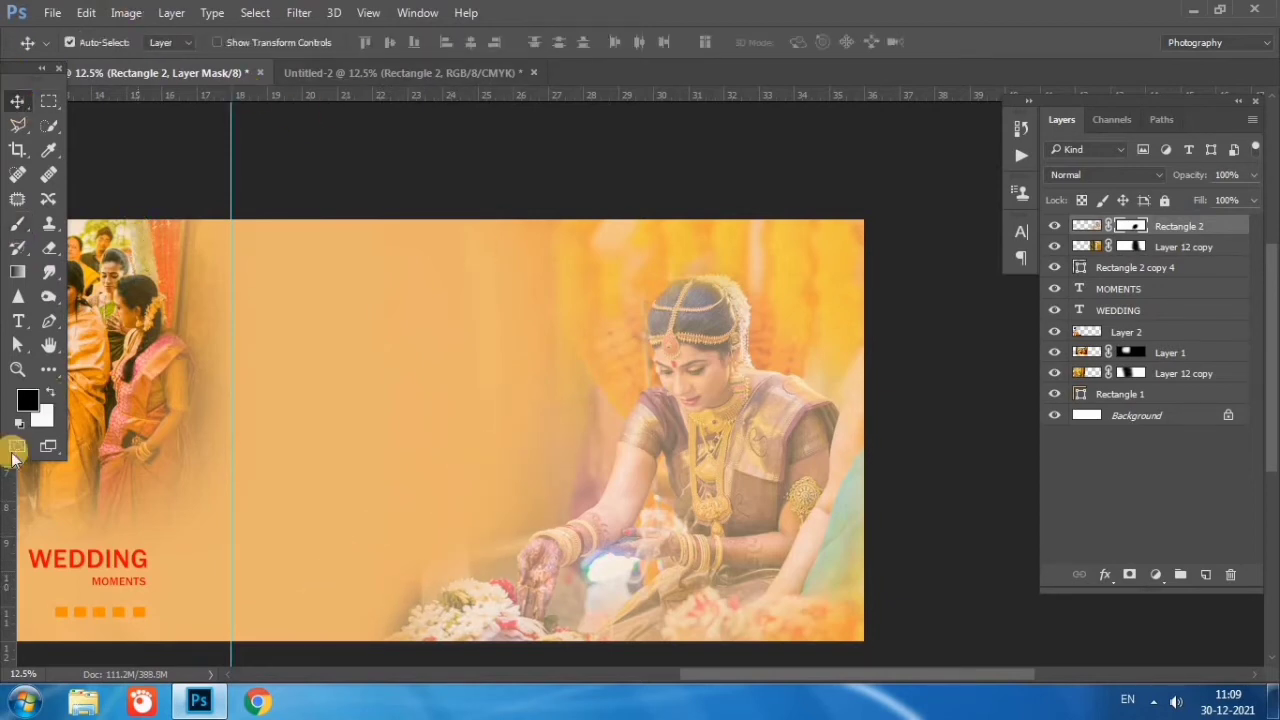
- Draw a tall thin vertical rectangle bar across the spread
click(50, 368)
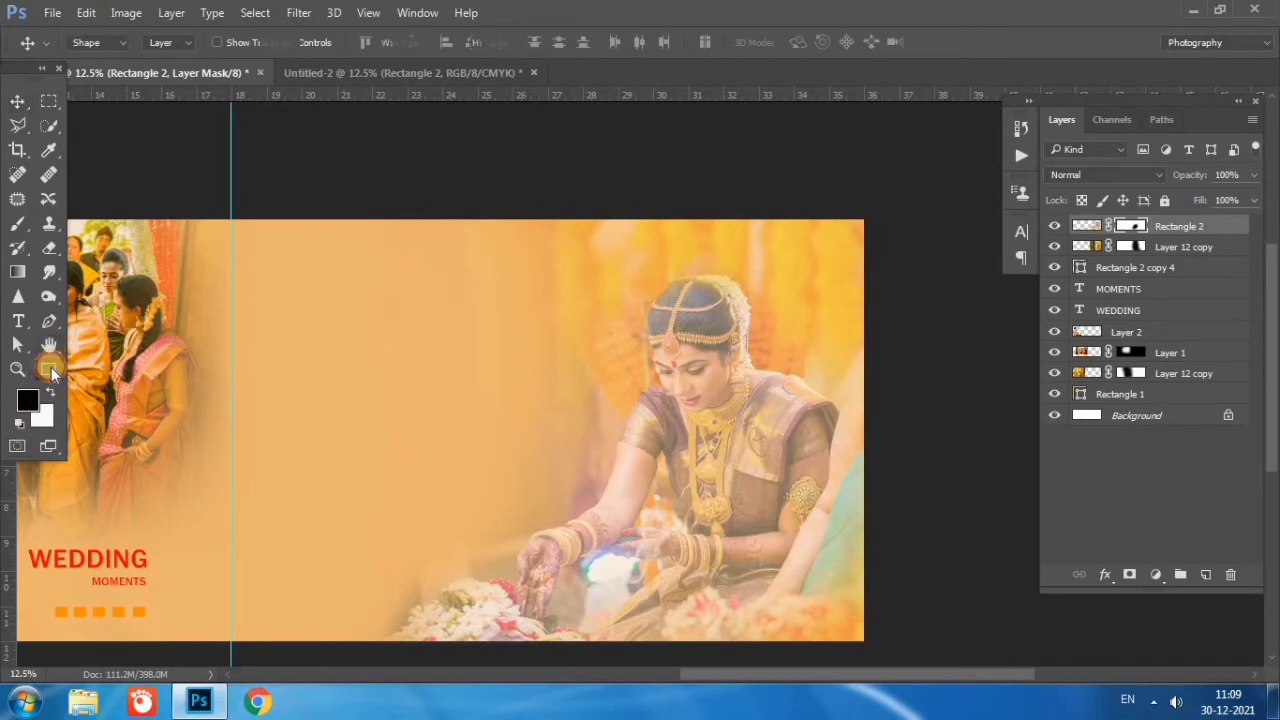
click(337, 340)
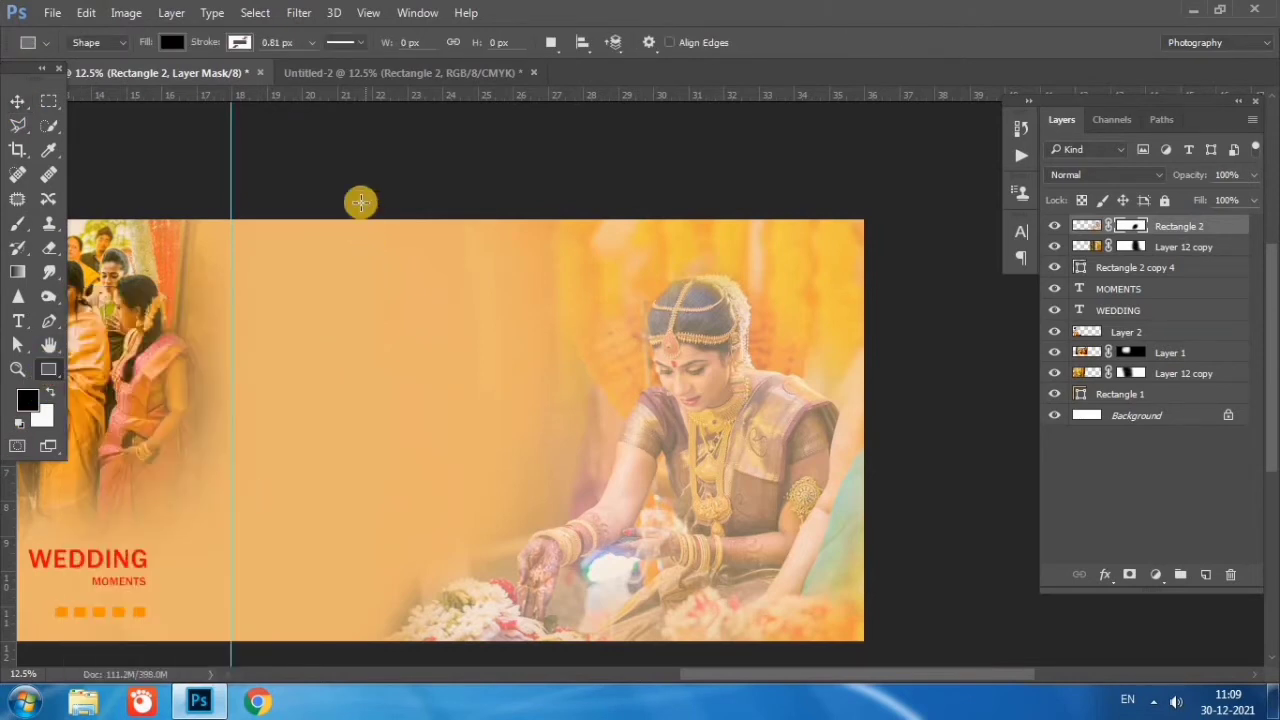
mouse_move(343, 194)
mouse_down()
mouse_move(399, 443)
mouse_move(382, 651)
mouse_move(367, 654)
mouse_up()
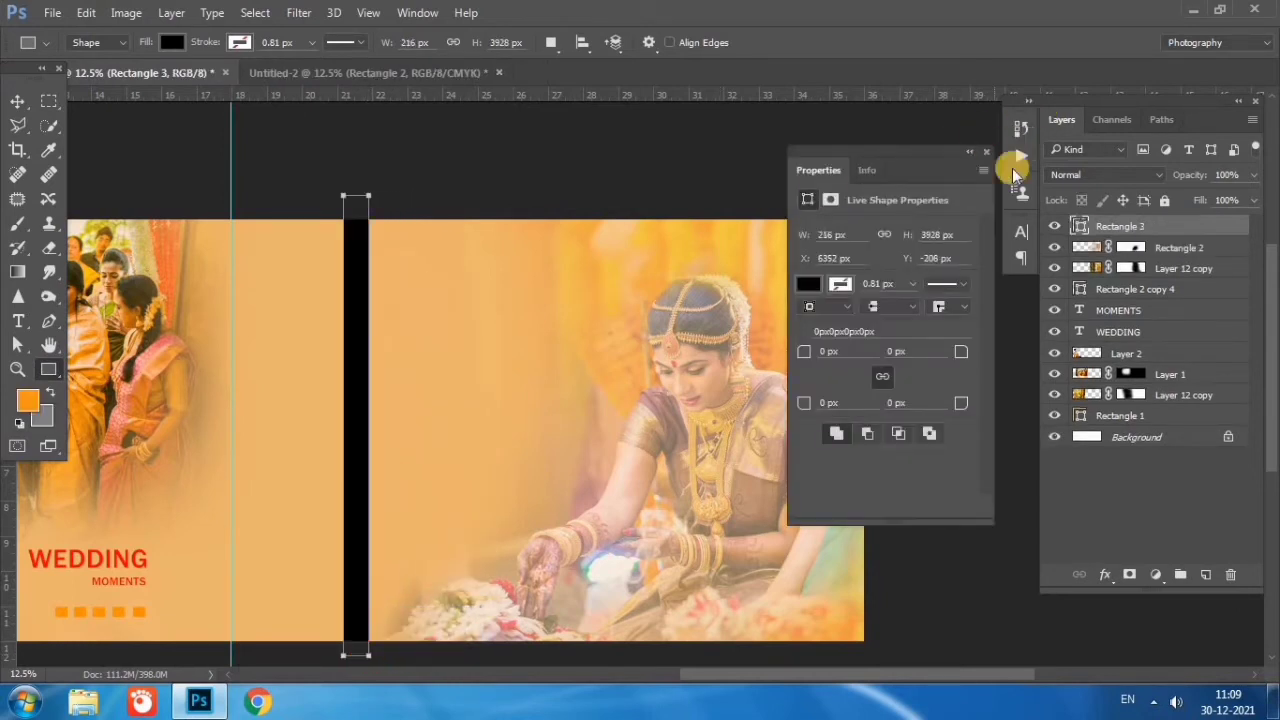
click(980, 158)
key(v)
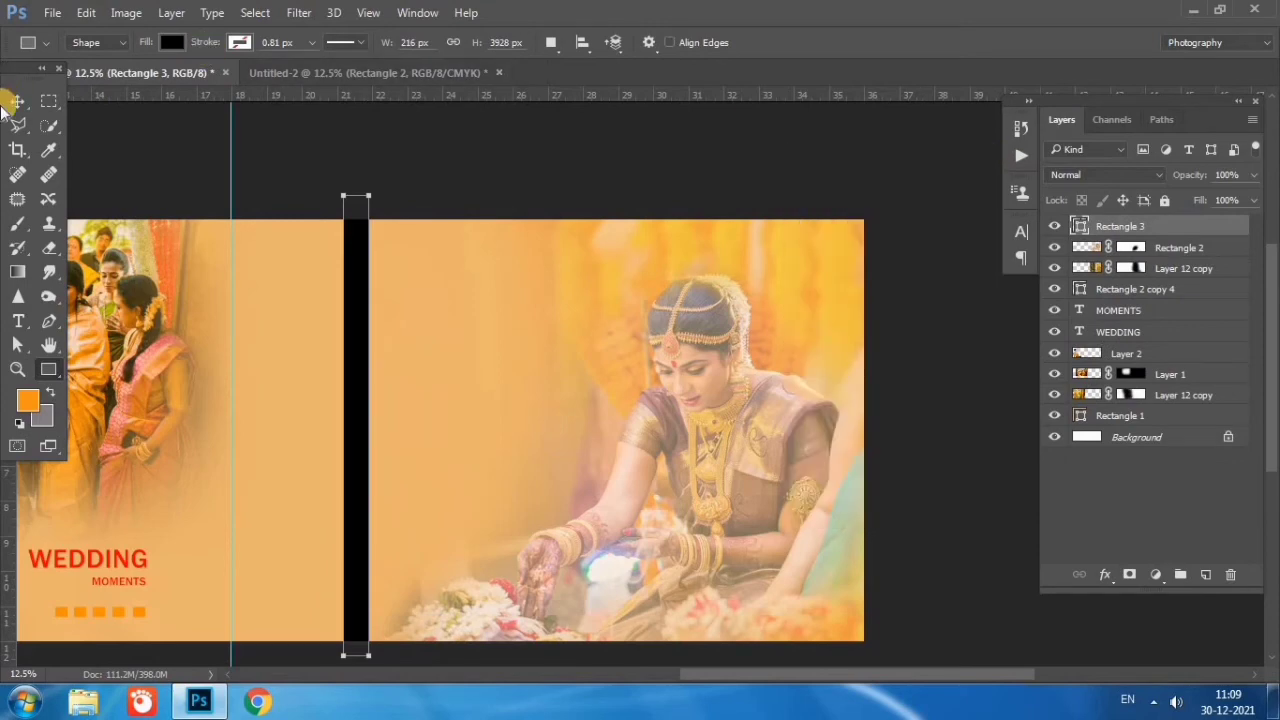
- Fill the bar with a saturated orange and move it into position
click(389, 160)
click(1080, 230)
double_click(1083, 228)
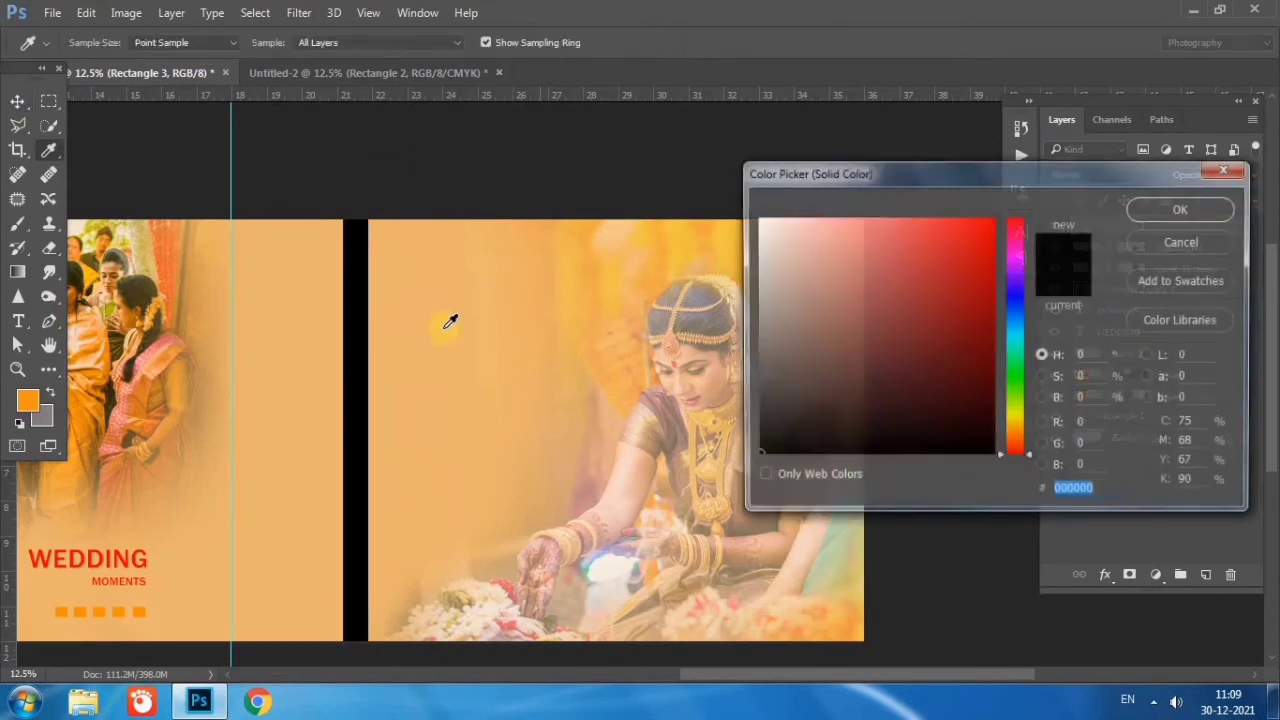
click(443, 323)
click(912, 228)
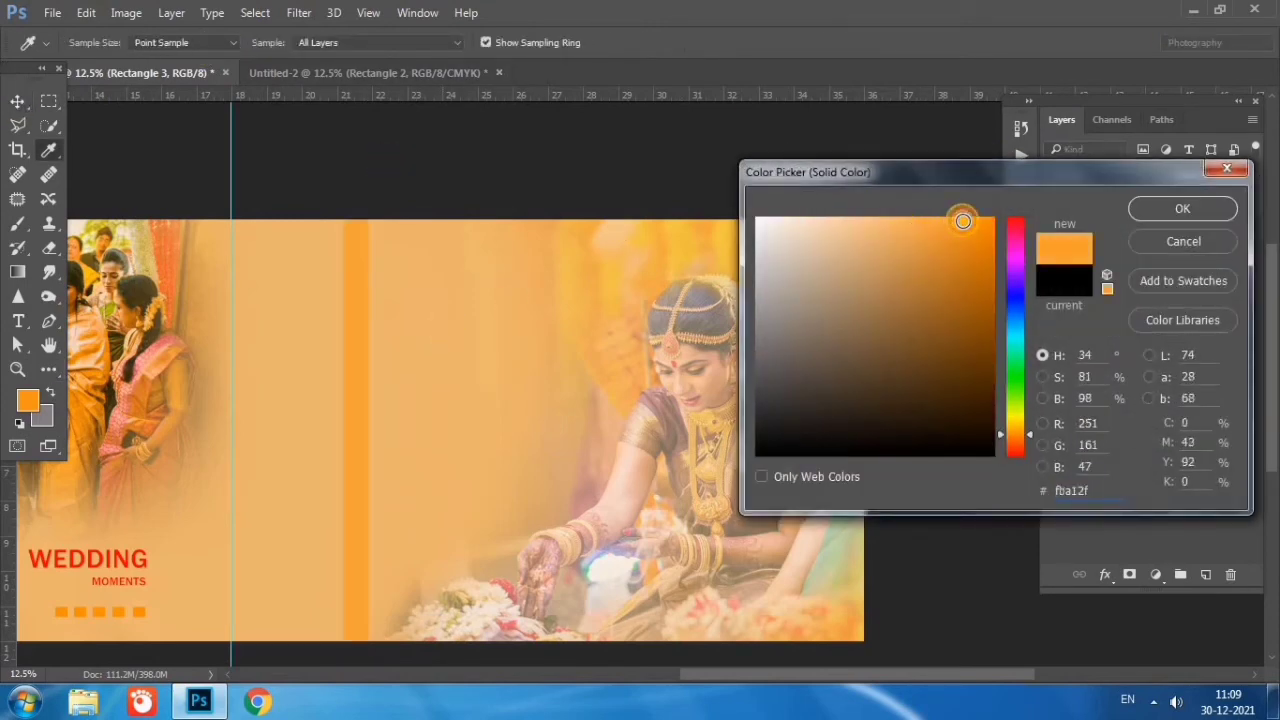
click(1160, 208)
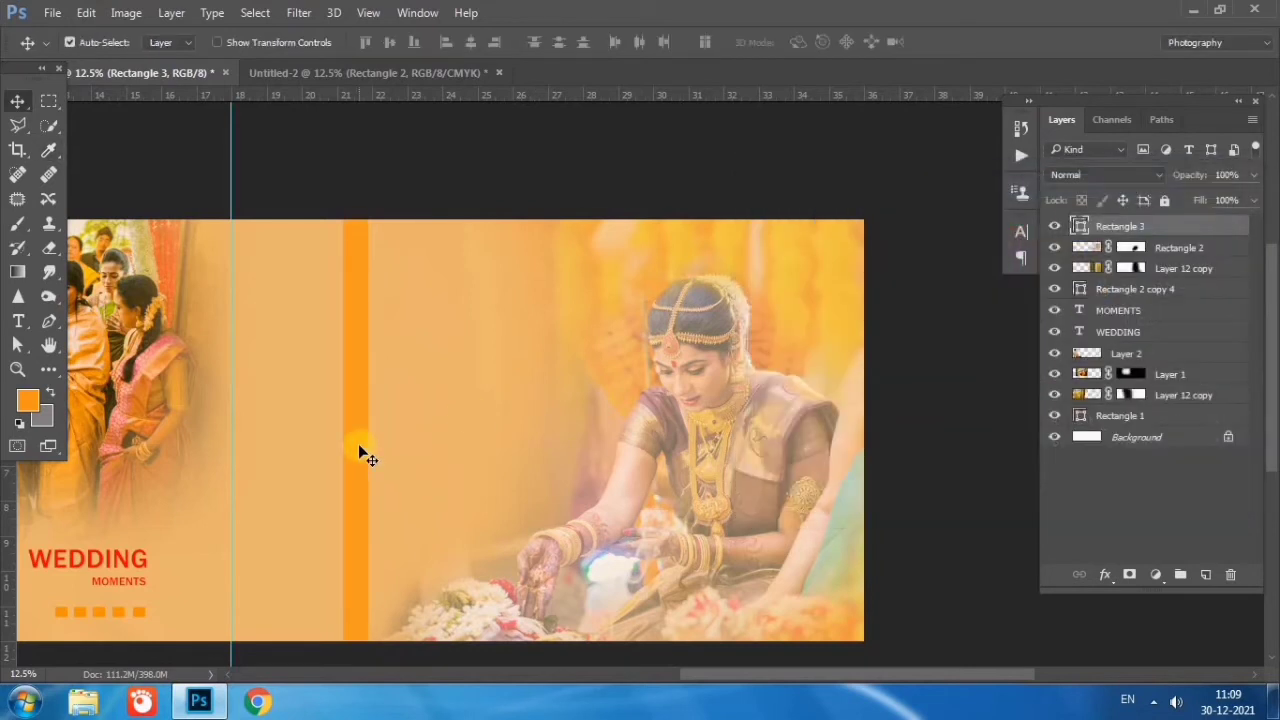
mouse_move(366, 449)
mouse_down()
mouse_move(420, 443)
mouse_move(452, 334)
mouse_up()
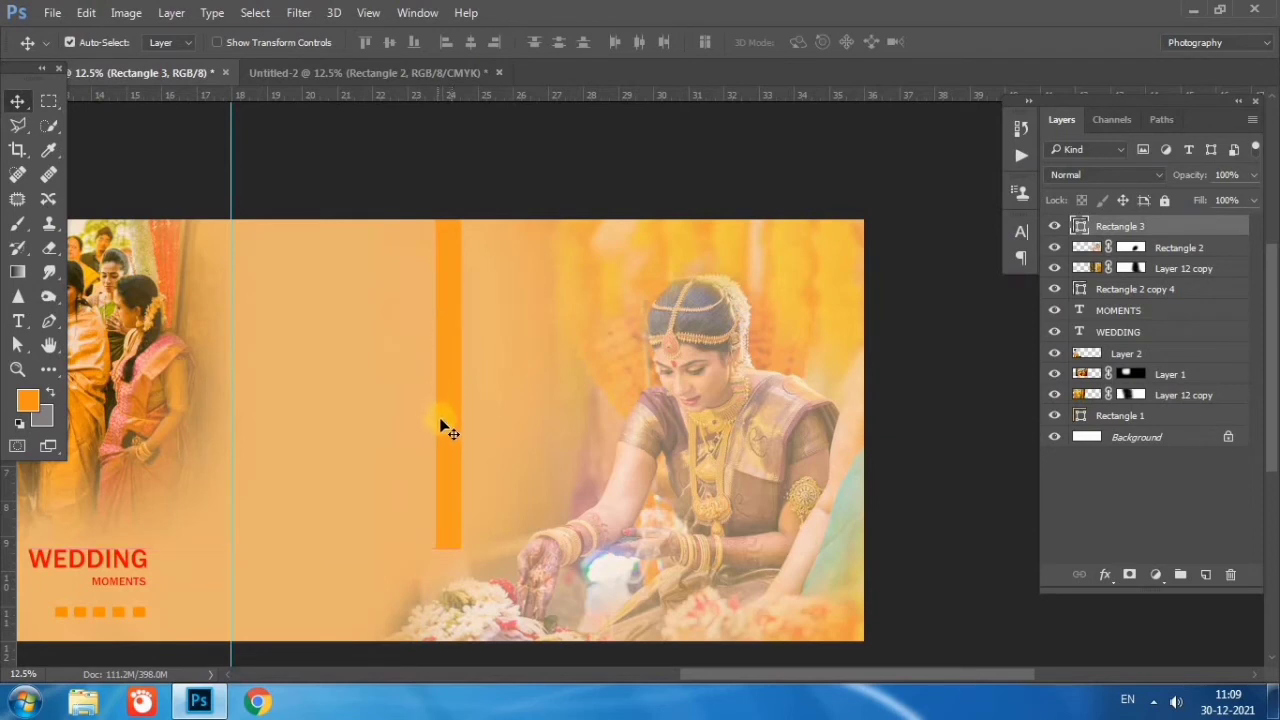
drag(437, 404, 404, 397)
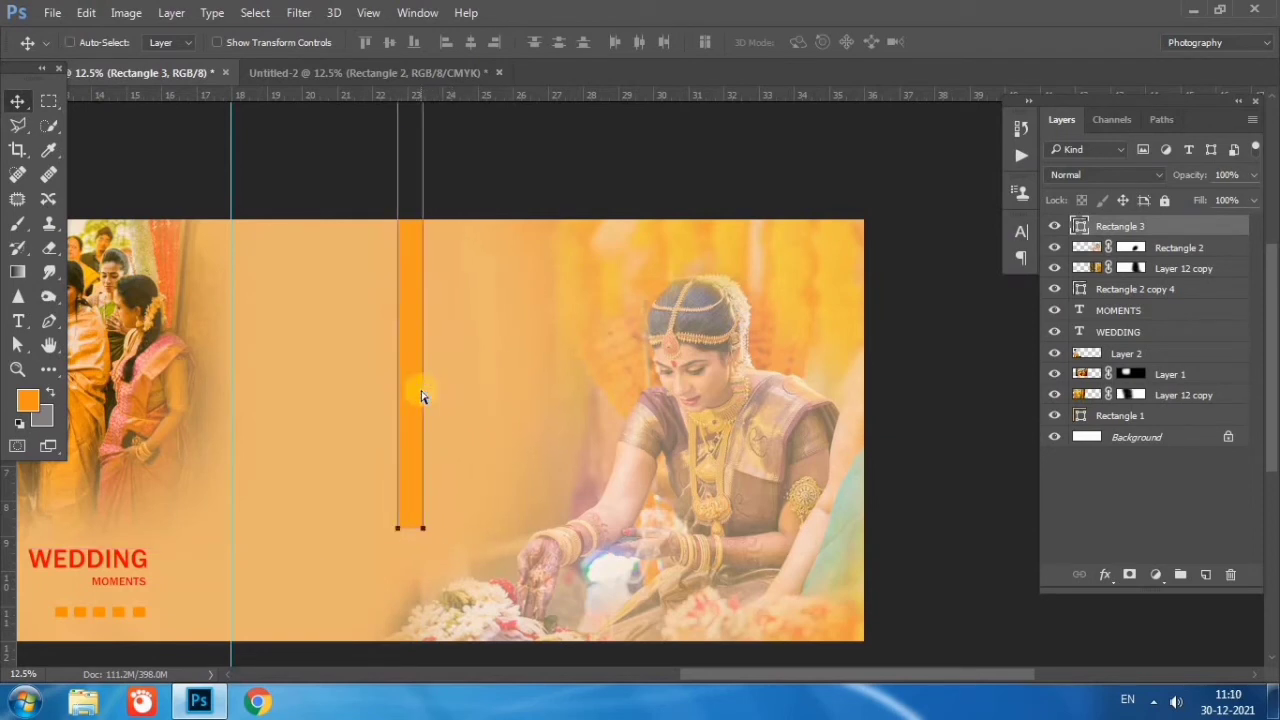
- Duplicate the orange bar and narrow the copy into a thin stripe
key(ctrl+j)
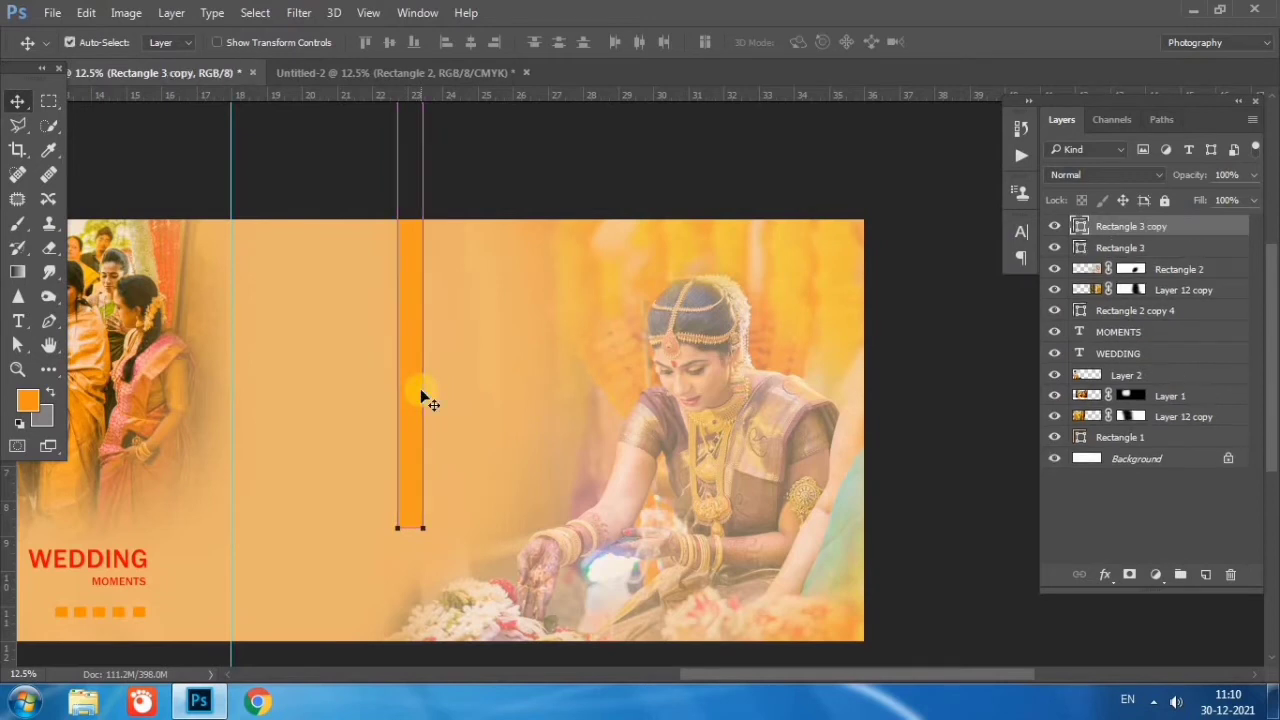
key(shift+Right)
key(shift+Right)
key(shift+Right)
key(shift+Right)
key(shift+Right)
key(shift+Right)
key(shift+Right)
key(shift+Right)
key(shift+Right)
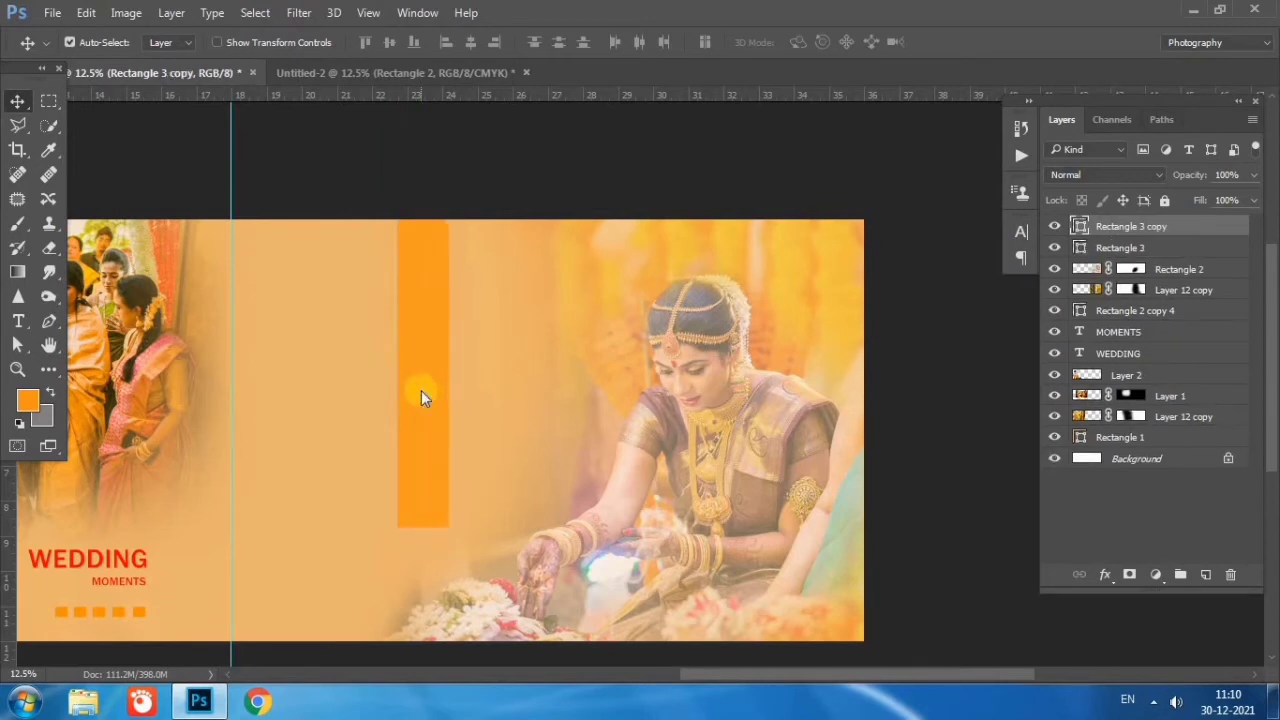
key(shift+Right)
key(shift+Right)
key(shift+Right)
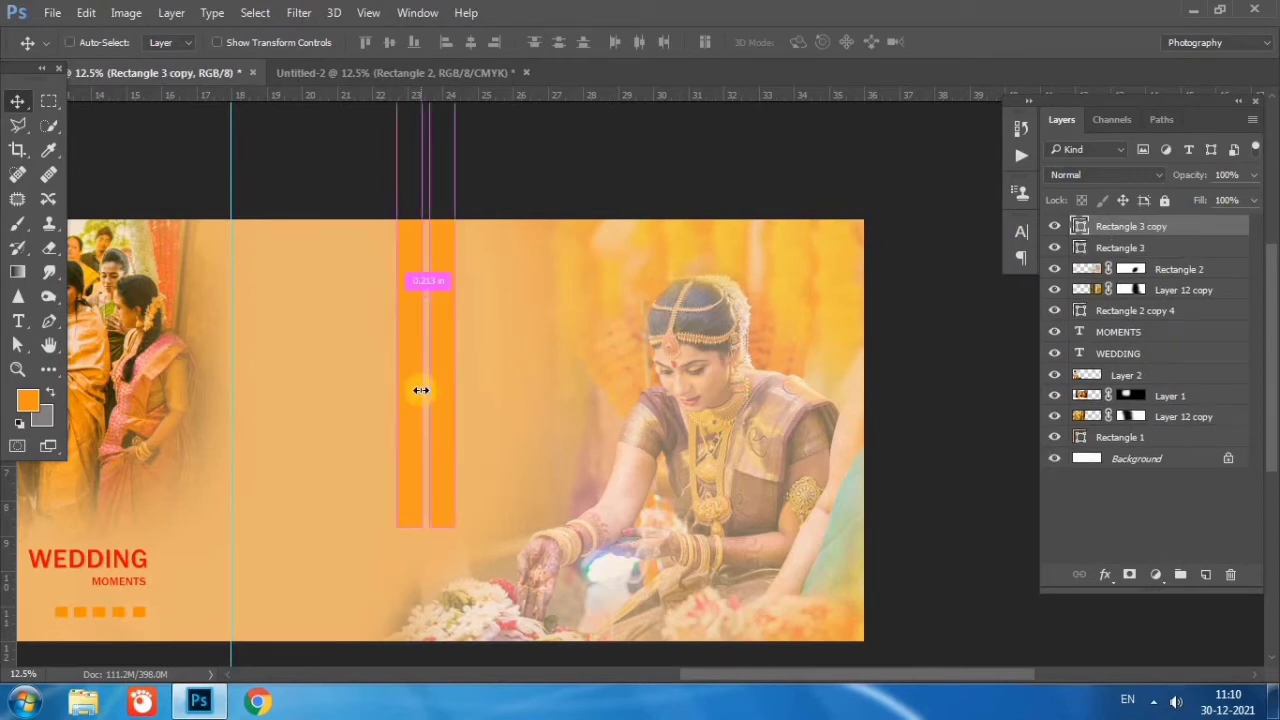
key(ctrl+t)
drag(460, 295, 435, 297)
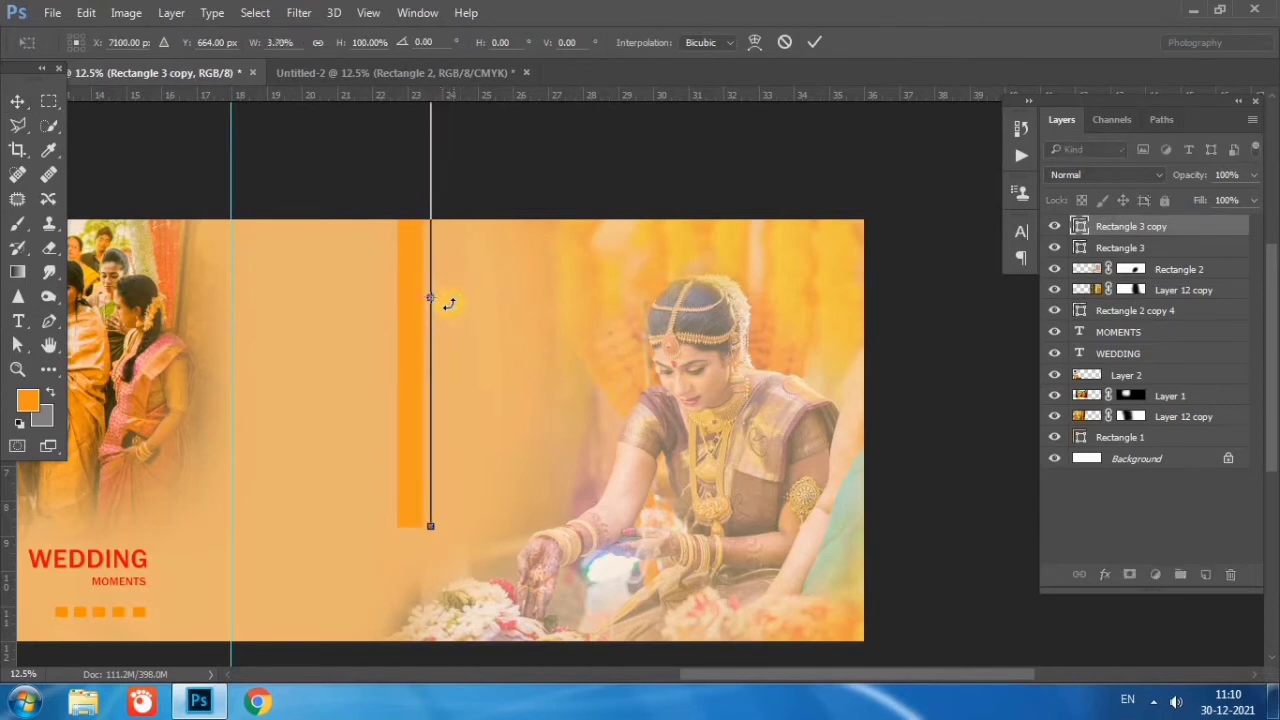
key(Return)
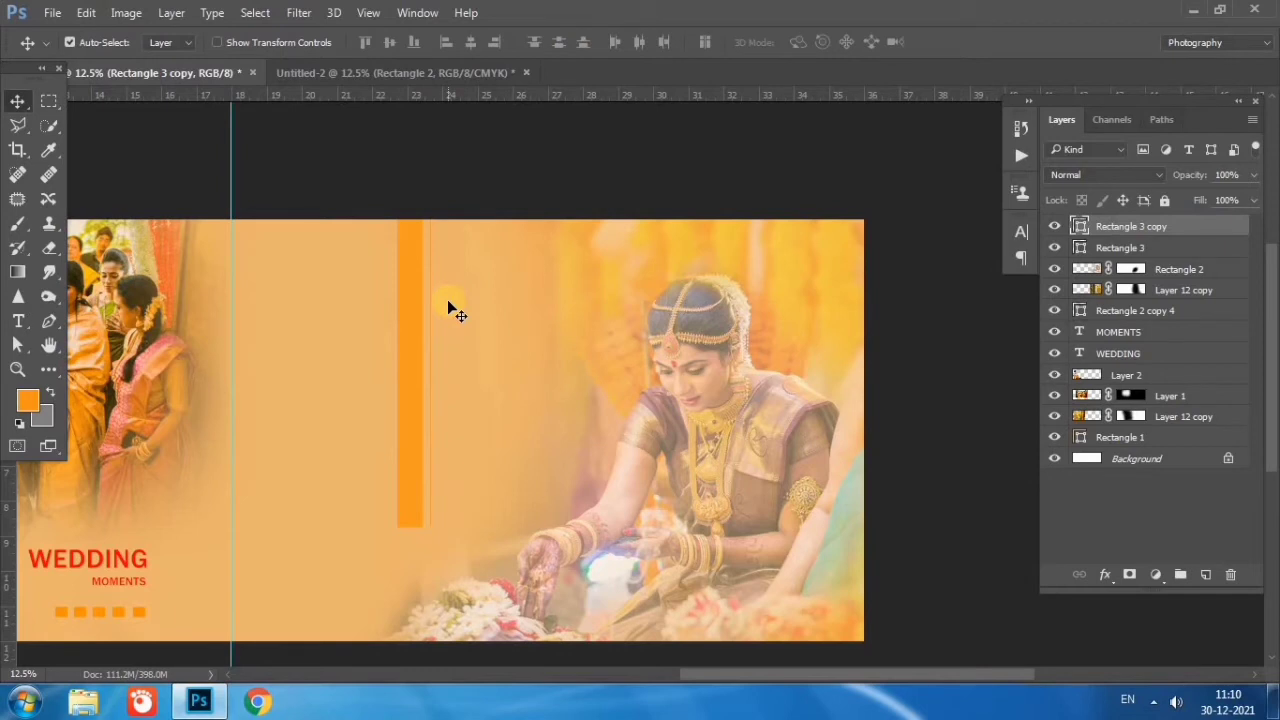
- Fine-tune the thin stripe so it sits just right of the bar
key(ctrl)
key(ctrl+t)
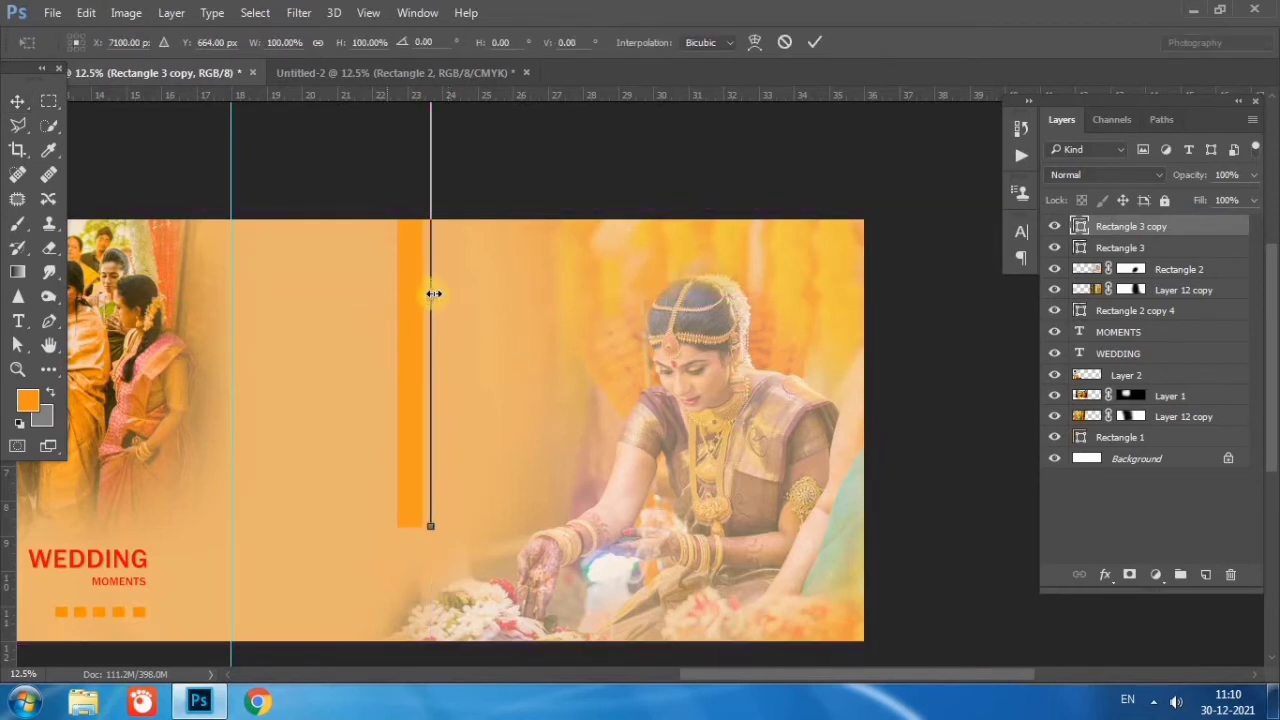
drag(440, 303, 434, 297)
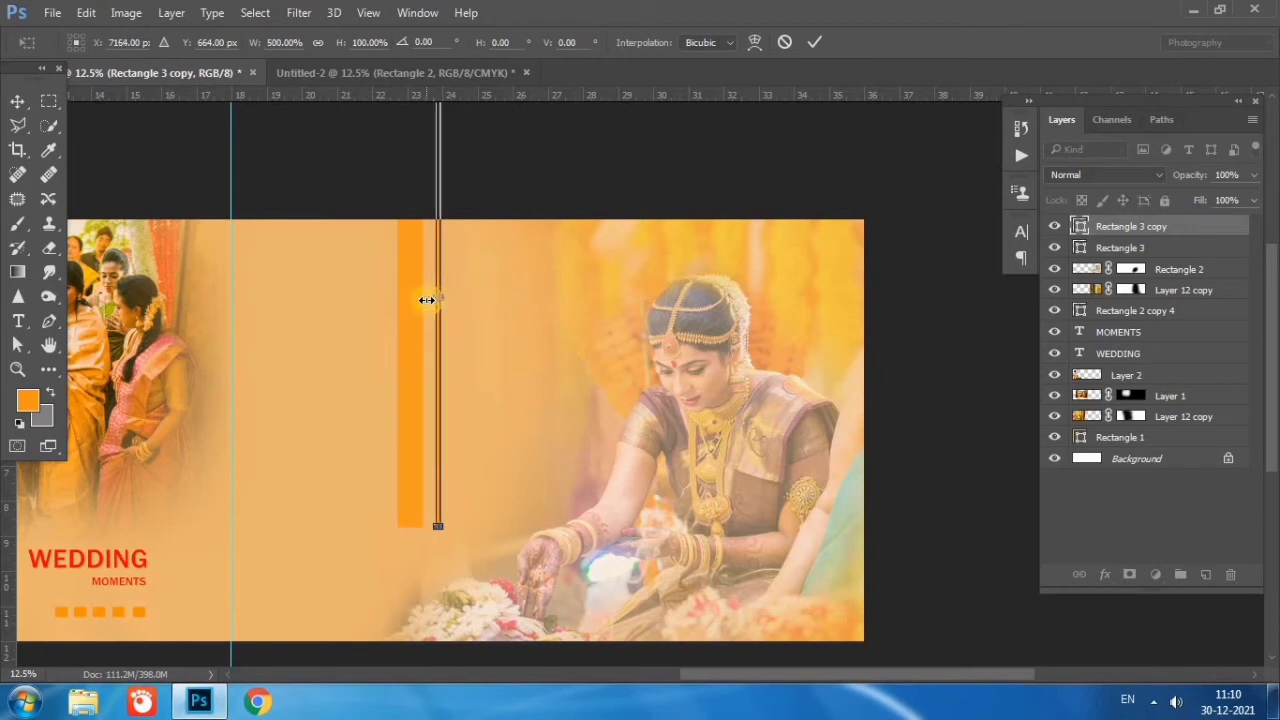
key(Return)
key(shift+Left)
key(shift+Left)
key(shift+Left)
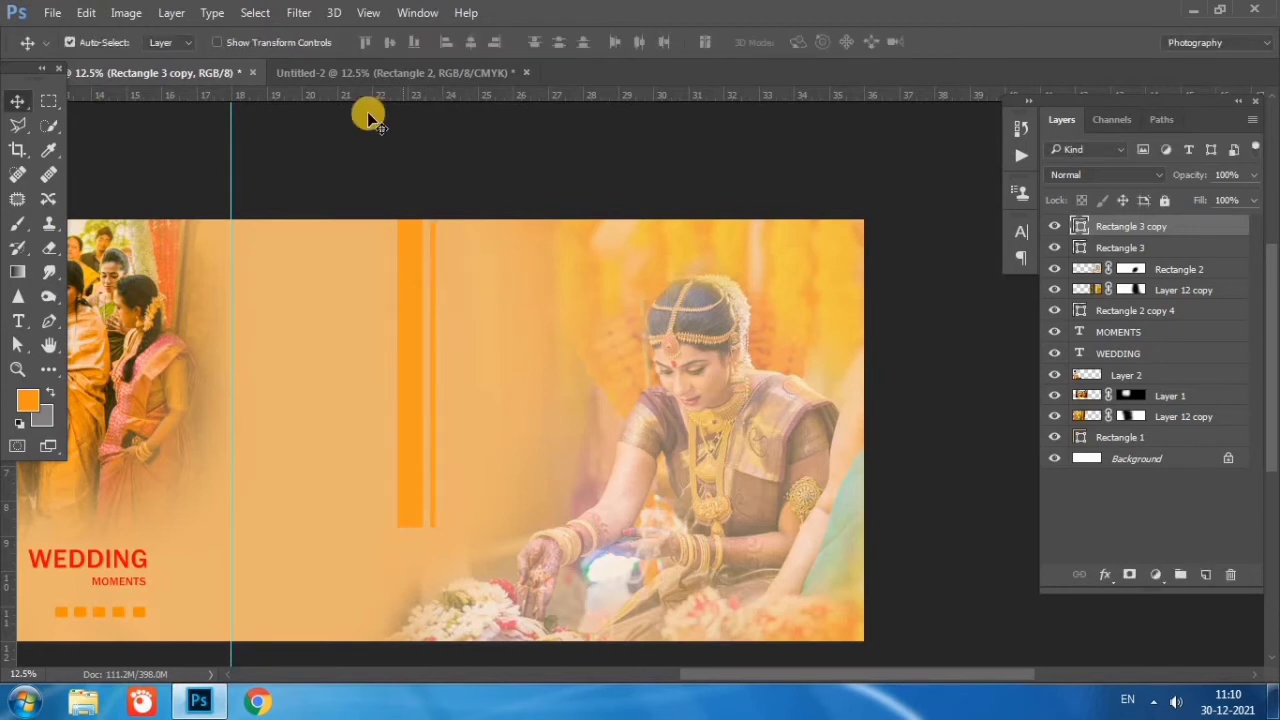
- Copy the black rounded rectangle from the collage into the spread and enlarge it to about 120%
click(376, 76)
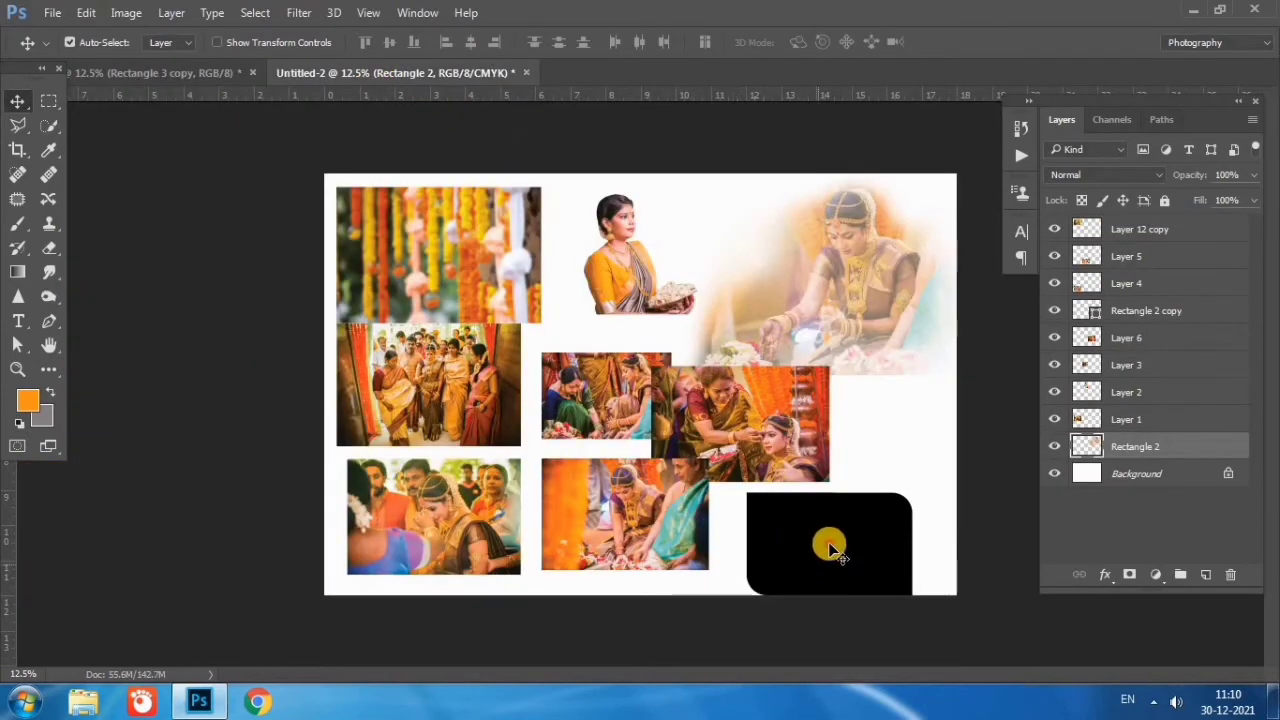
mouse_move(830, 548)
mouse_down()
mouse_move(376, 390)
mouse_move(363, 330)
mouse_up()
key(ctrl)
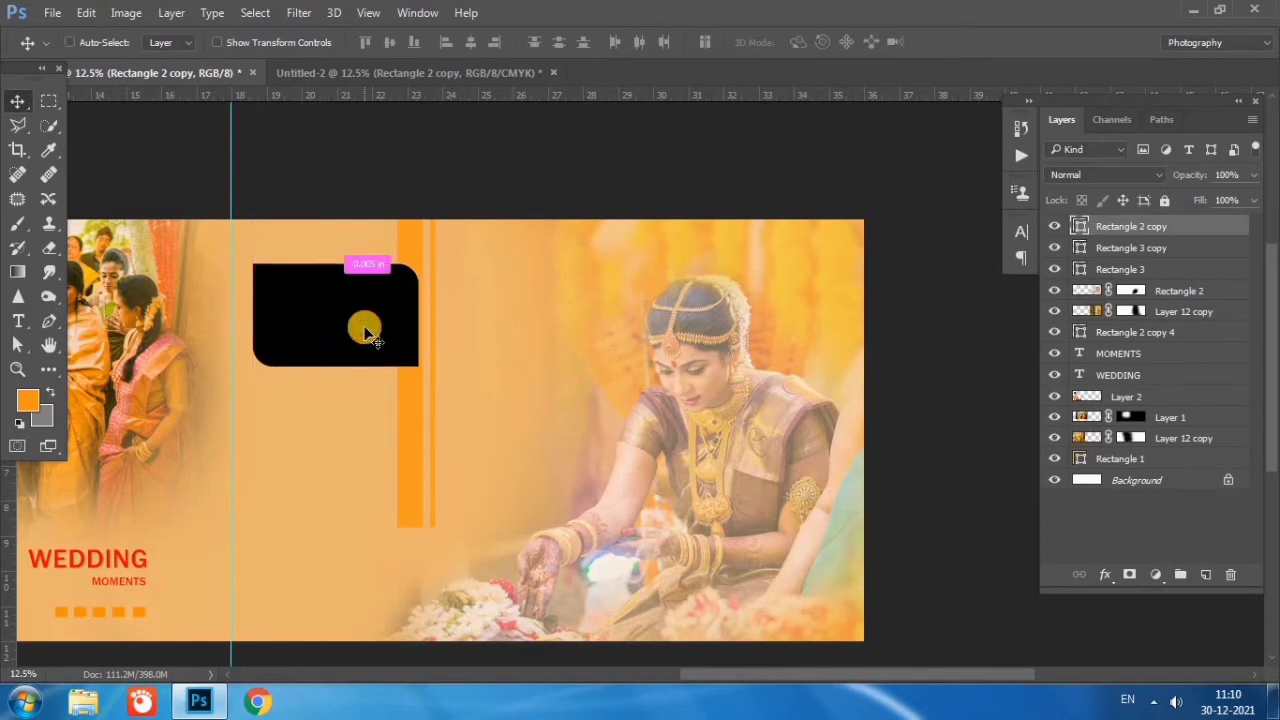
key(ctrl+t)
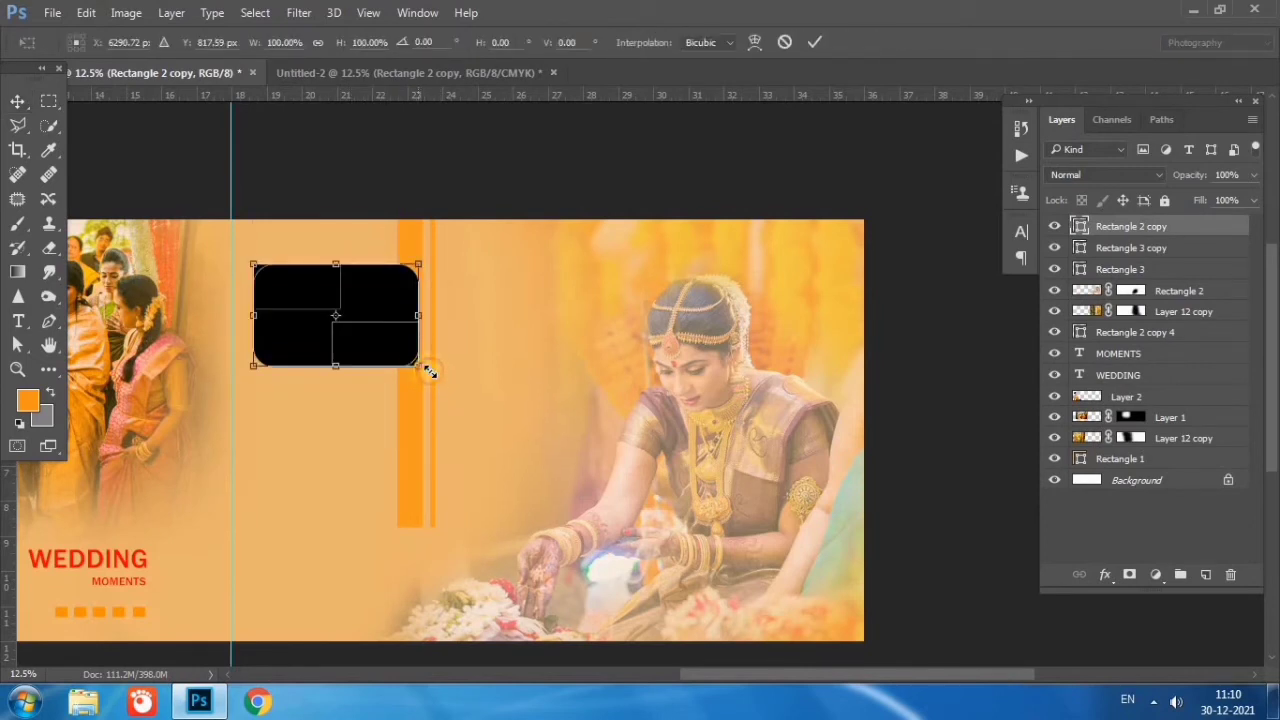
drag(429, 371, 434, 377)
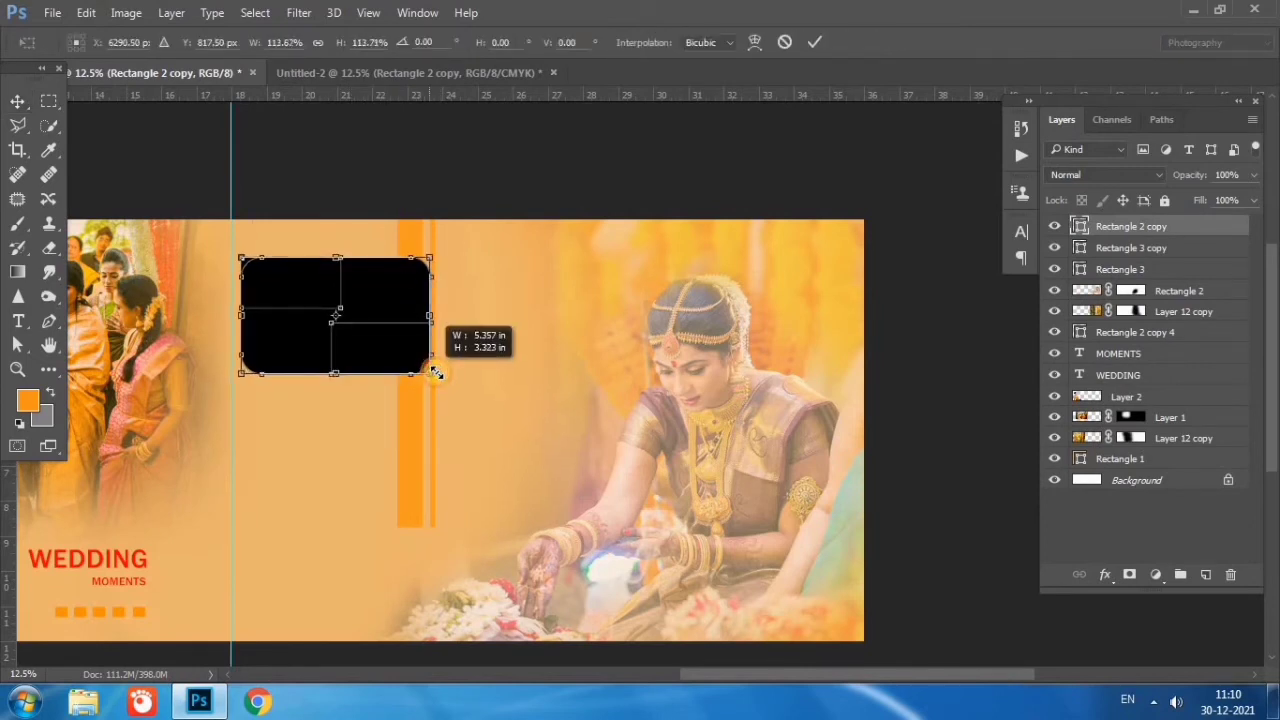
key(Return)
- Move the wide orange bar and thin stripe slightly right together
ctrl+click(406, 425)
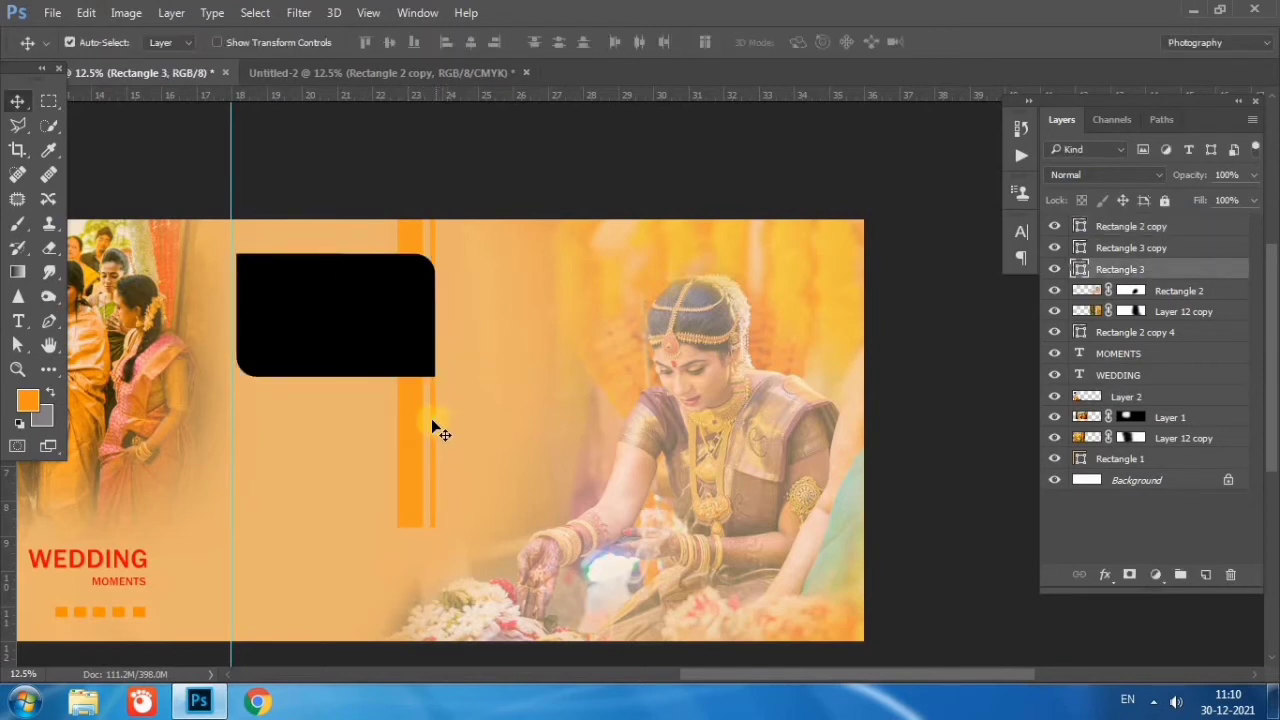
shift+click(431, 418)
drag(400, 431, 418, 440)
- Duplicate the black frame below the first, shrink it slightly, mirror it horizontally and align it
drag(347, 354, 355, 500)
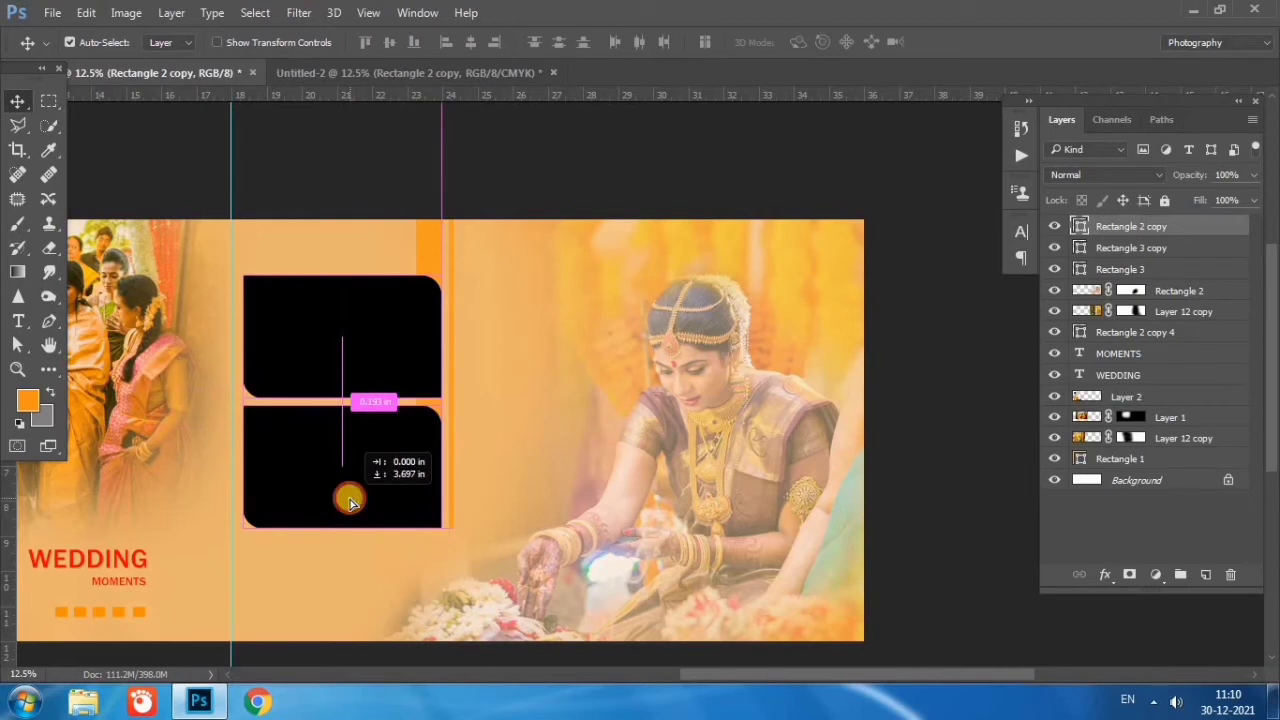
key(ctrl+t)
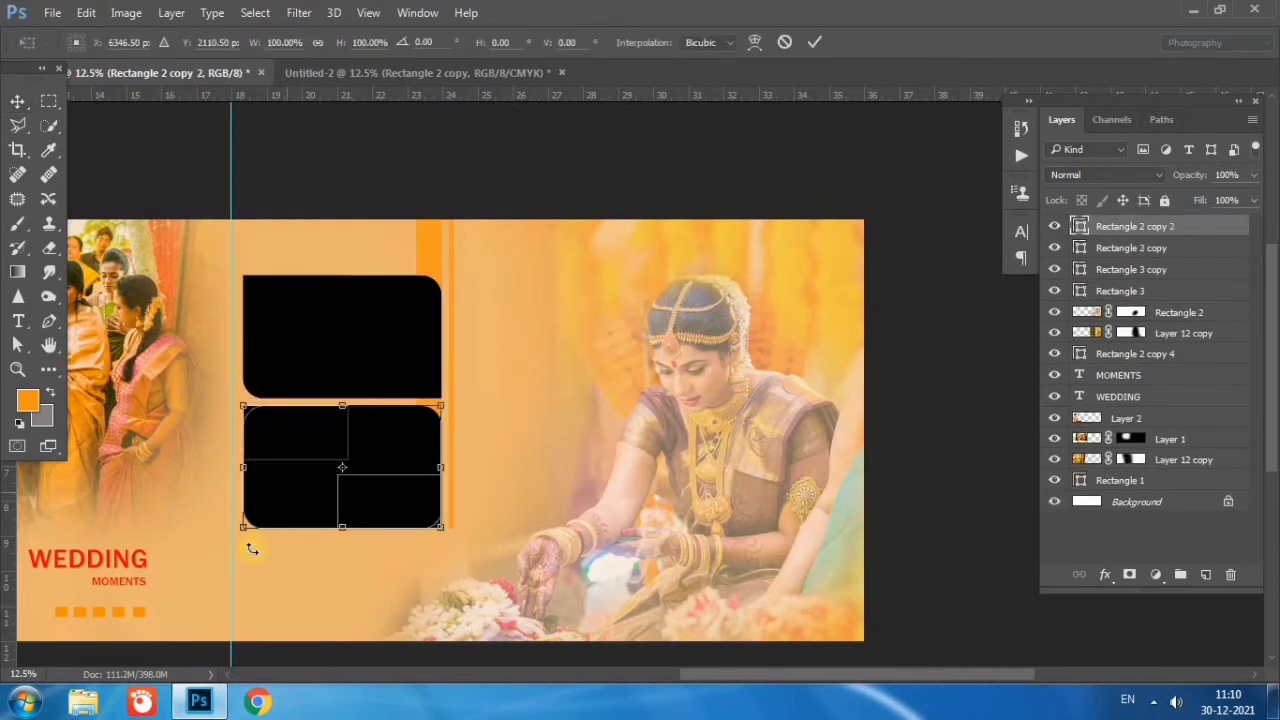
drag(246, 523, 257, 514)
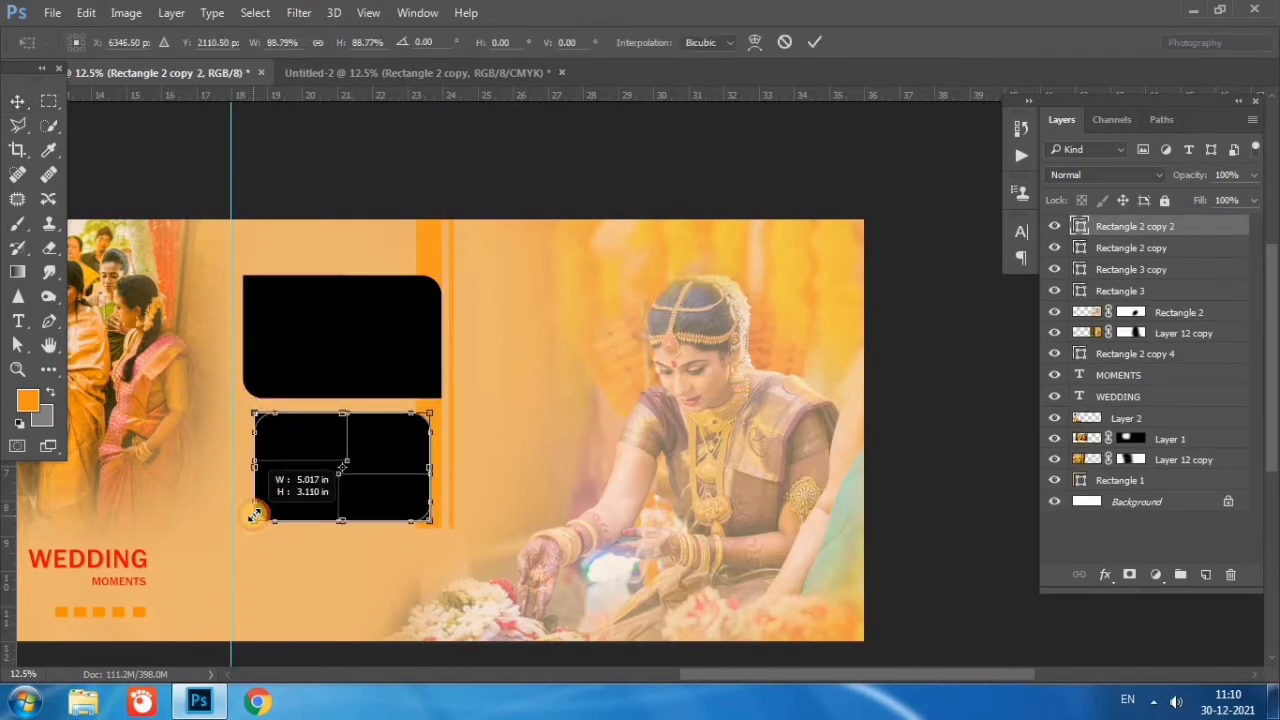
key(Return)
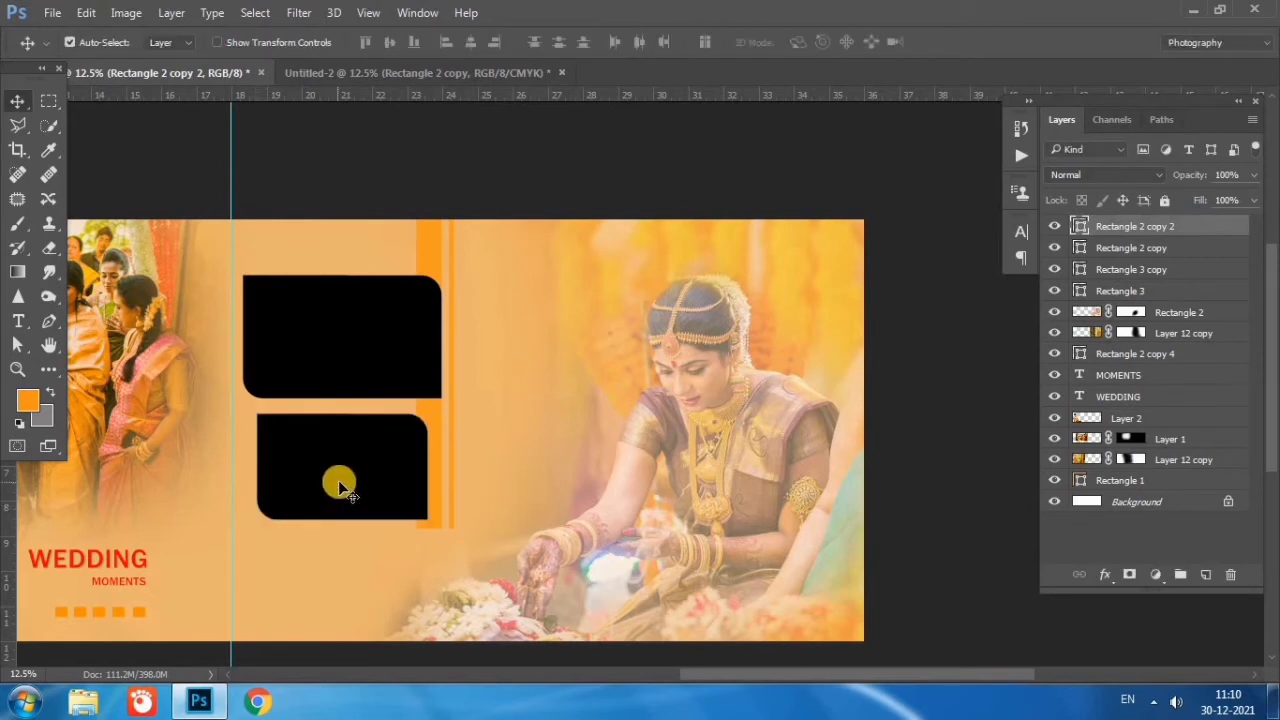
key(ctrl+t)
right_click(341, 480)
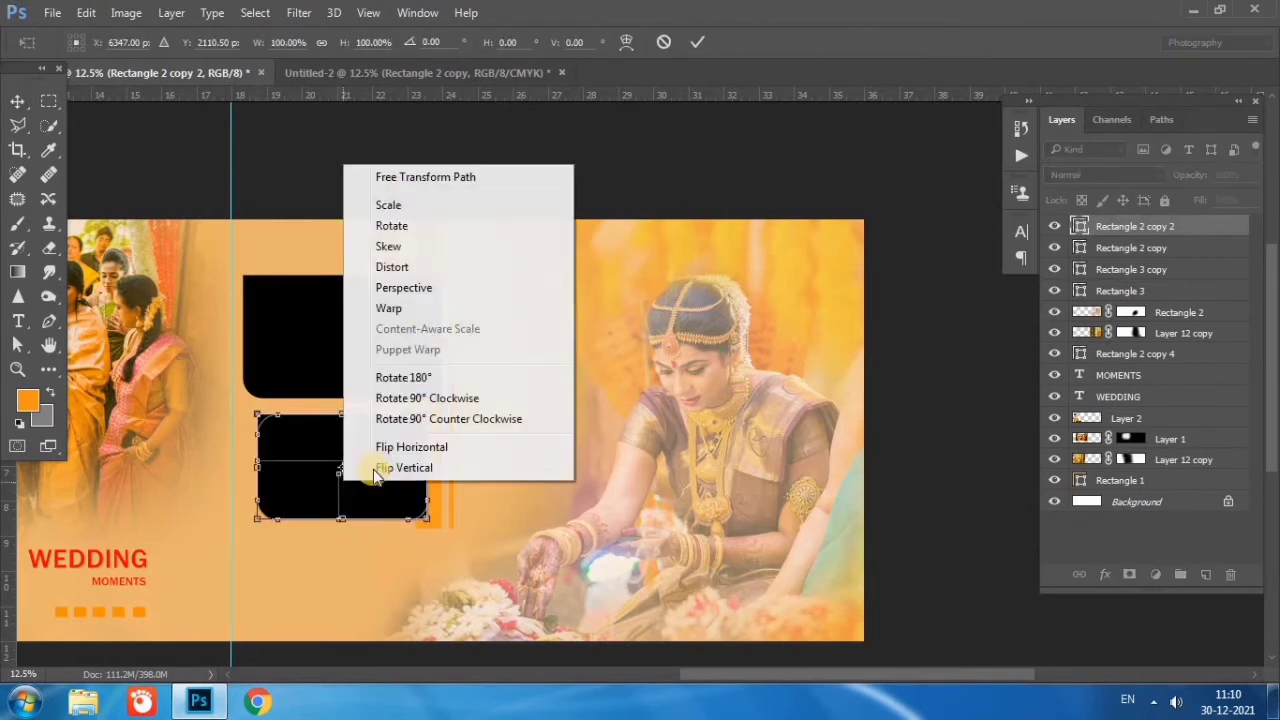
click(386, 450)
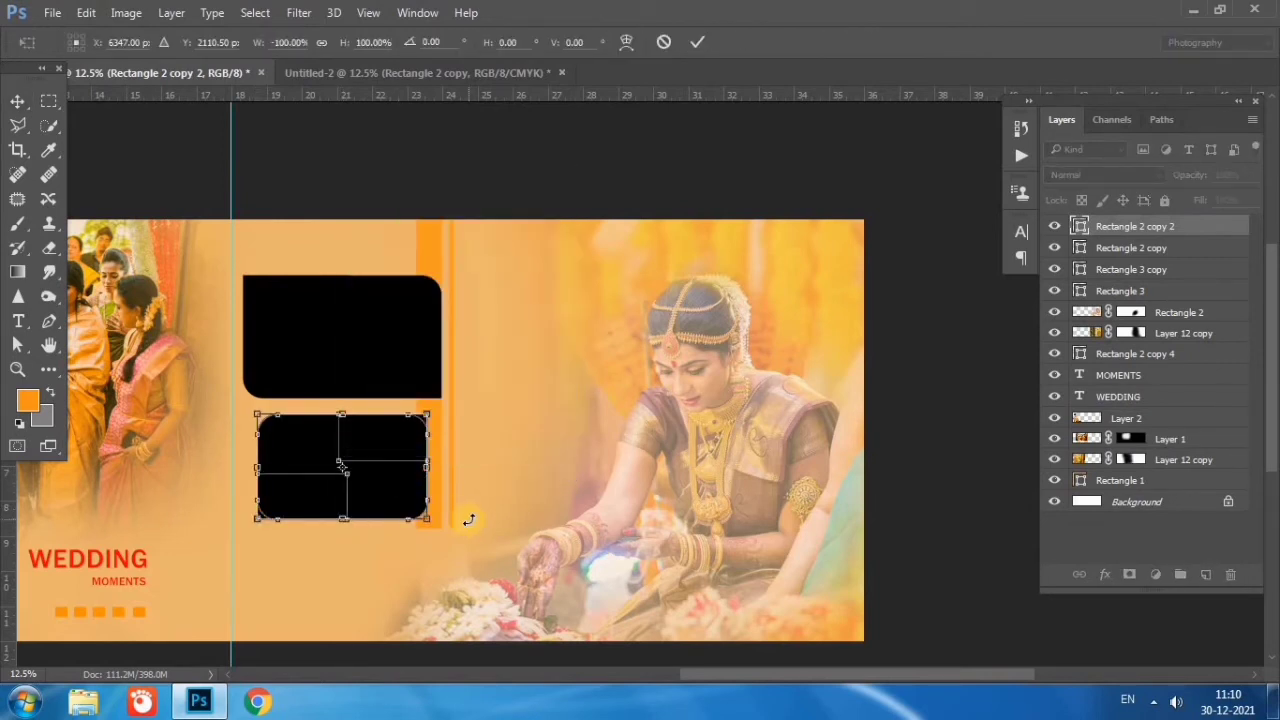
key(Return)
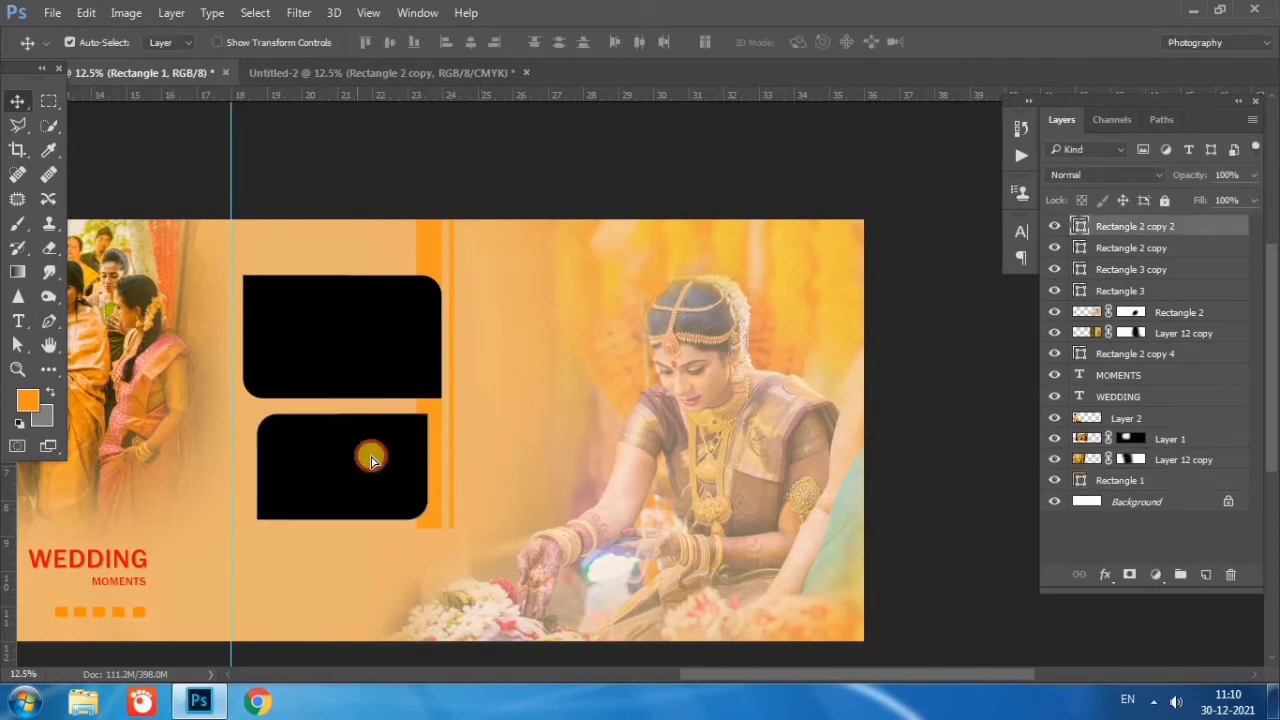
drag(366, 451, 372, 456)
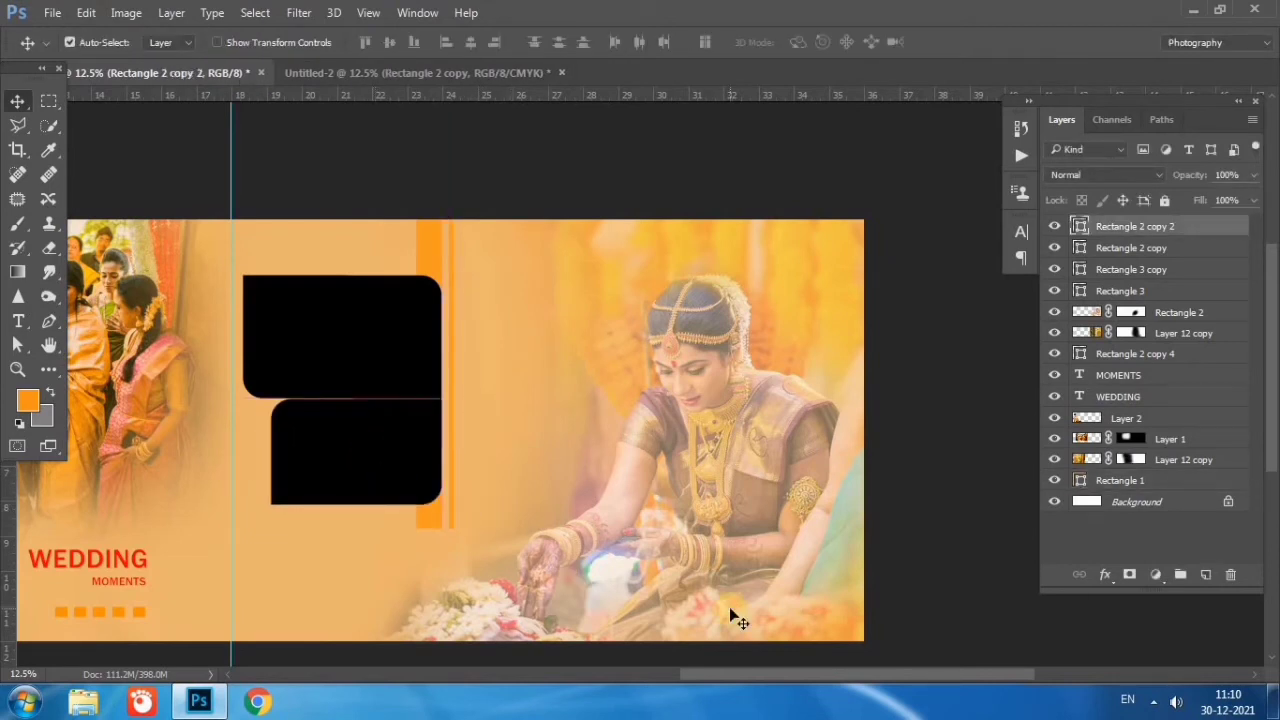
key(shift+Down)
key(shift+Down)
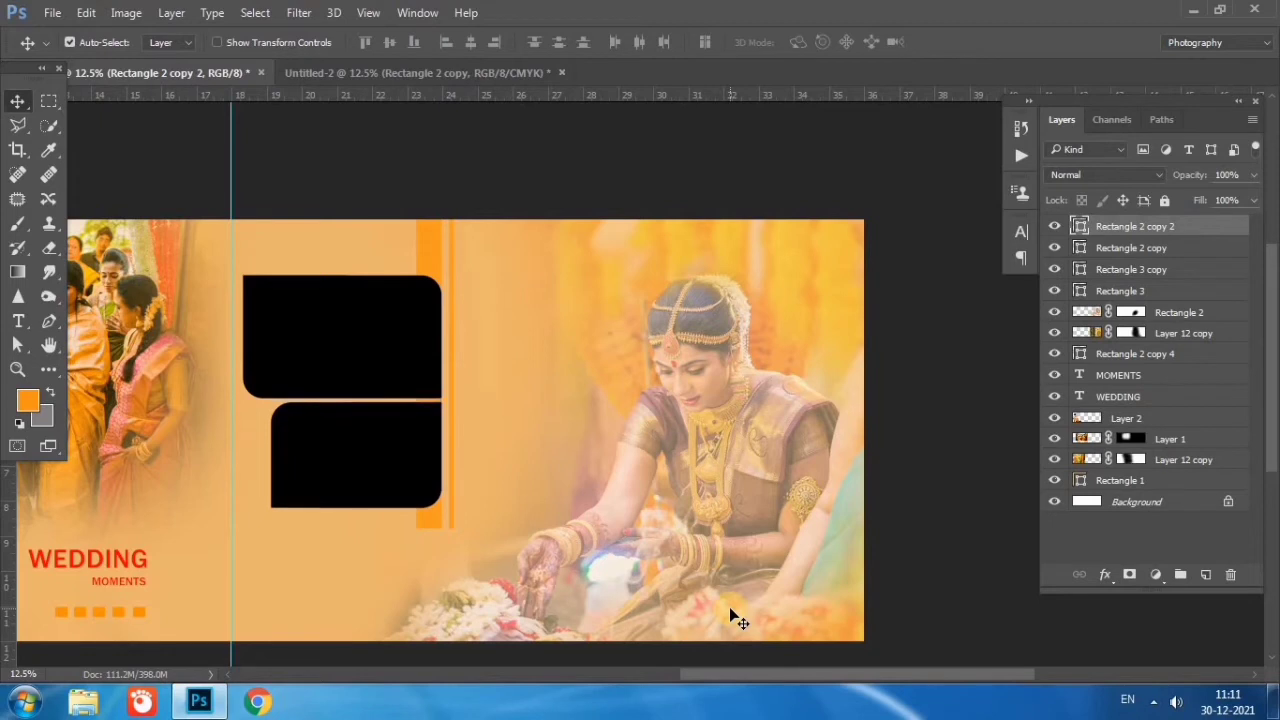
key(shift+Down)
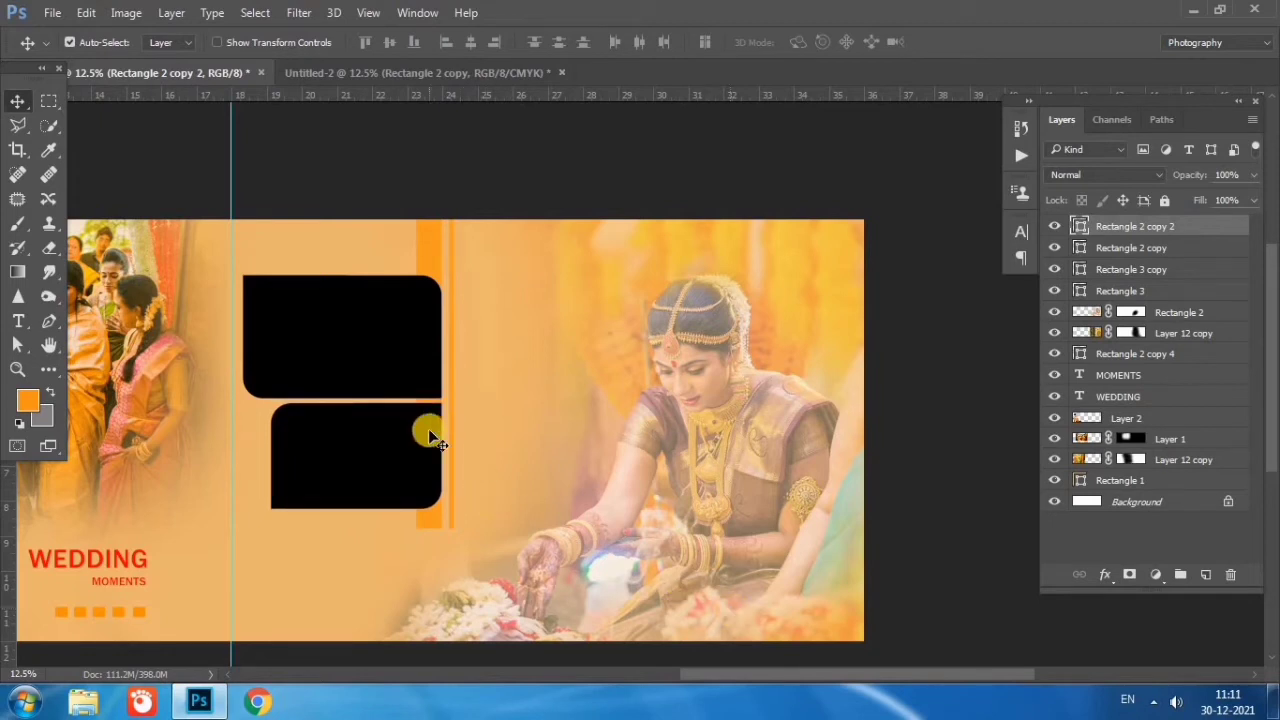
- Duplicate the lower frame to its right and mirror the copy horizontally
mouse_move(389, 451)
mouse_down()
mouse_move(525, 429)
mouse_move(583, 453)
mouse_move(563, 449)
mouse_up()
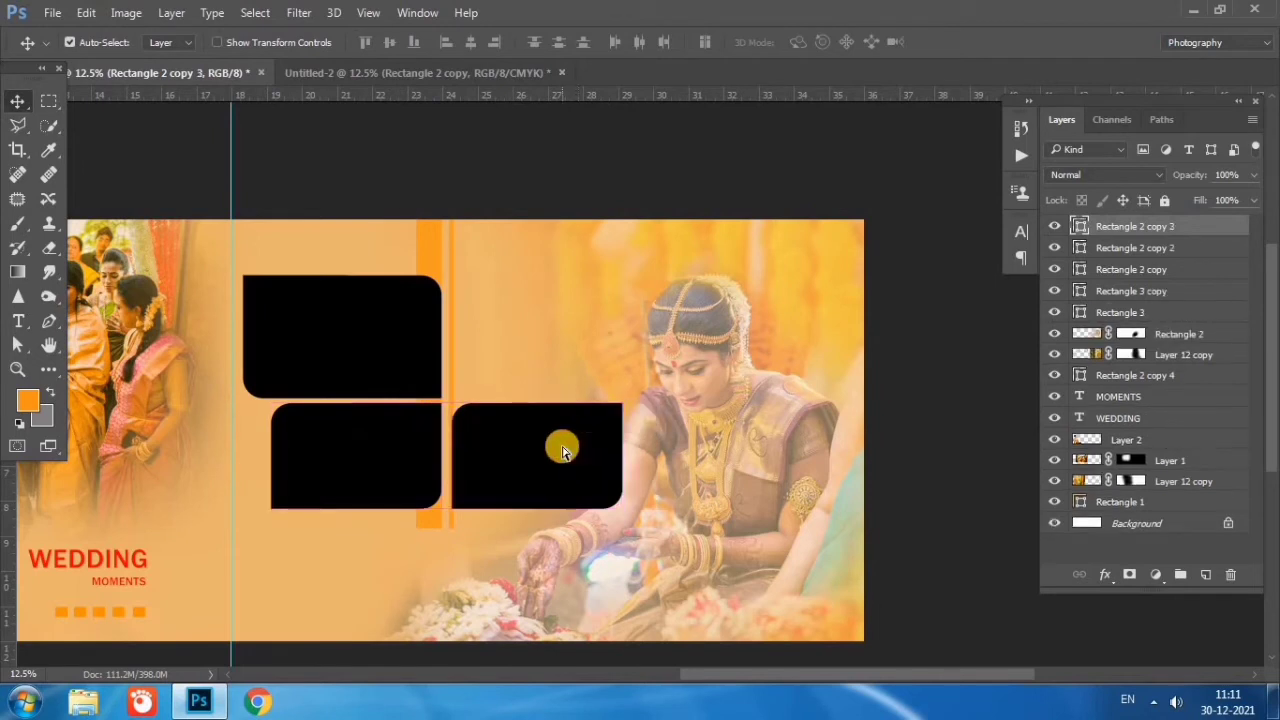
key(ctrl+t)
right_click(563, 447)
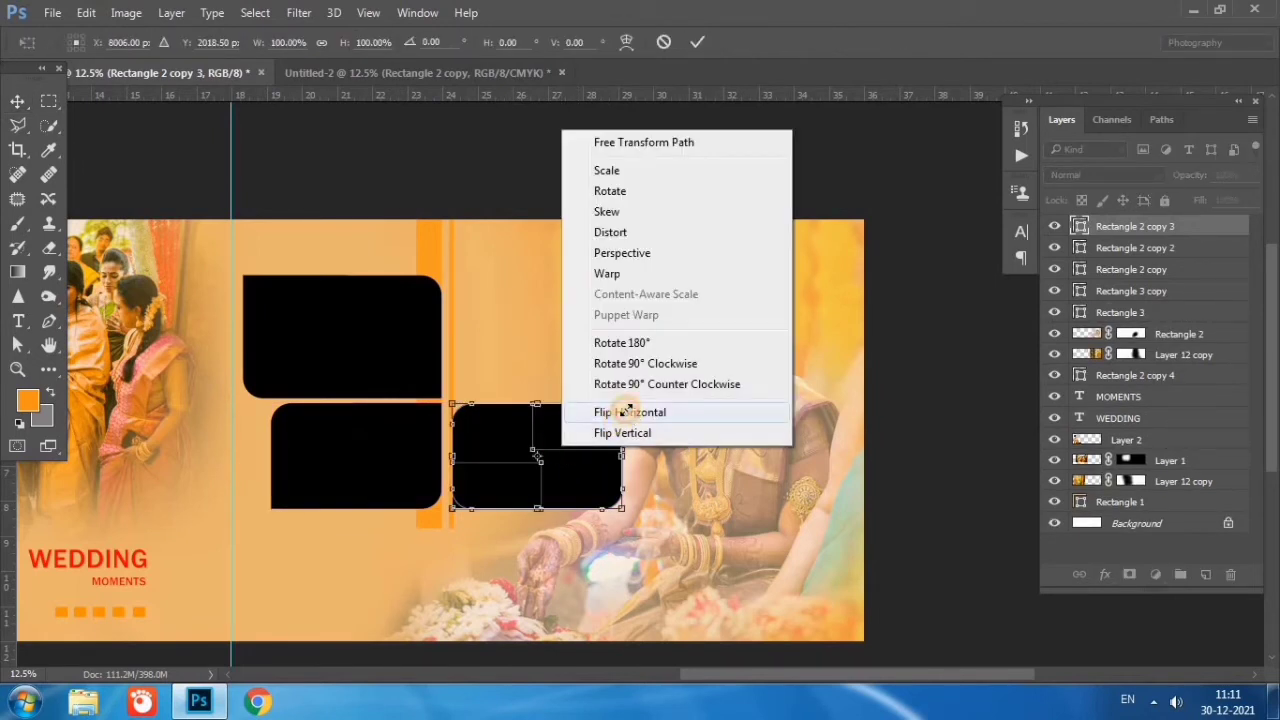
click(622, 412)
key(Return)
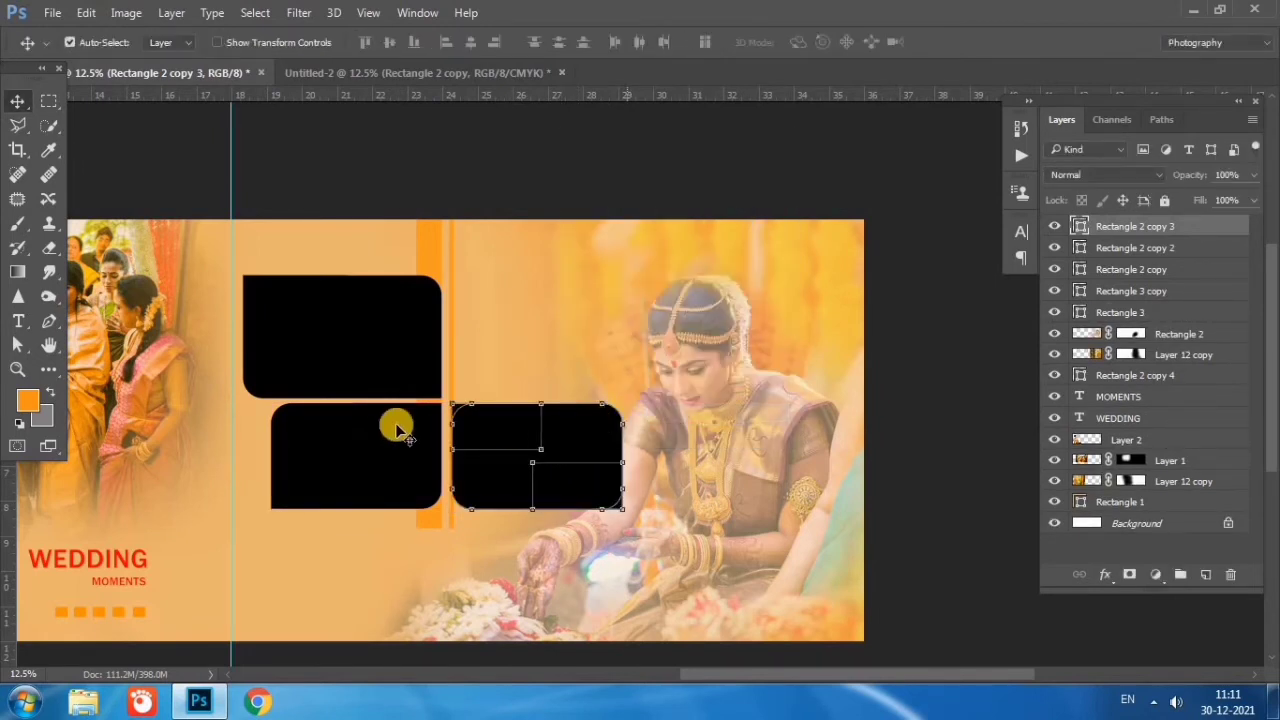
- Duplicate the lower-right frame into the top-right slot and flip it vertically
click(380, 434)
drag(547, 430, 530, 337)
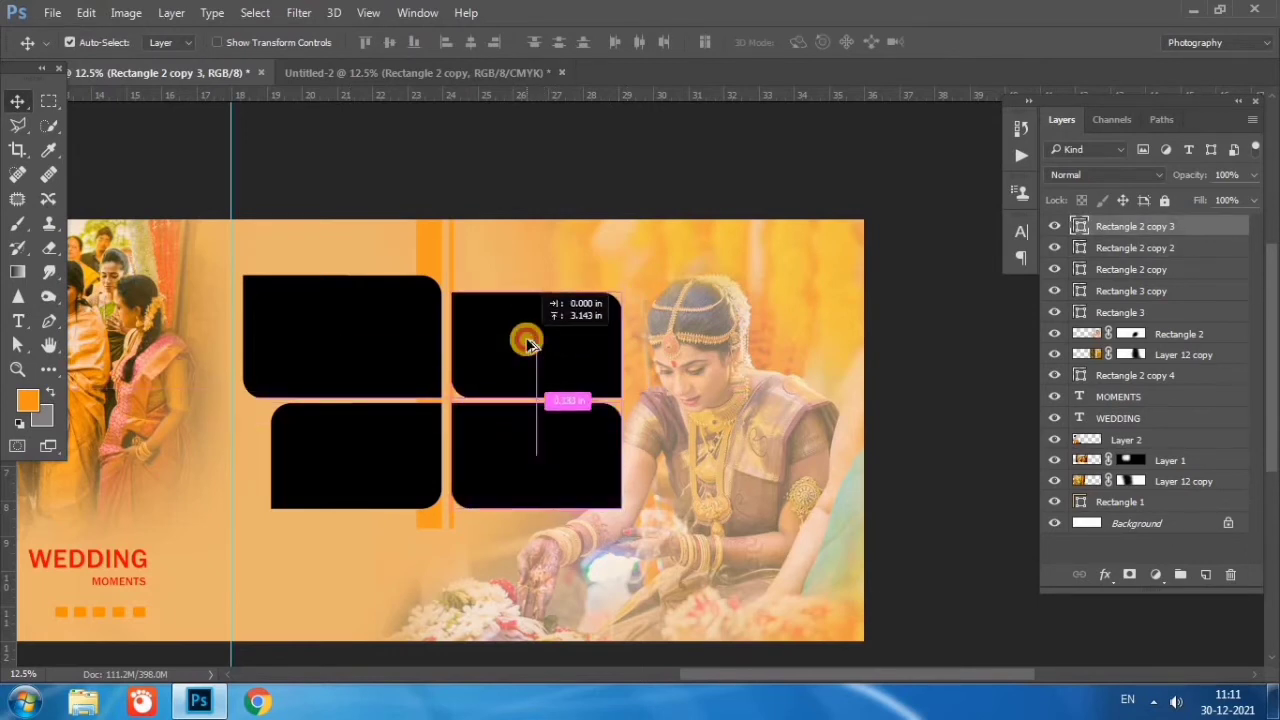
drag(530, 337, 528, 345)
key(ctrl+t)
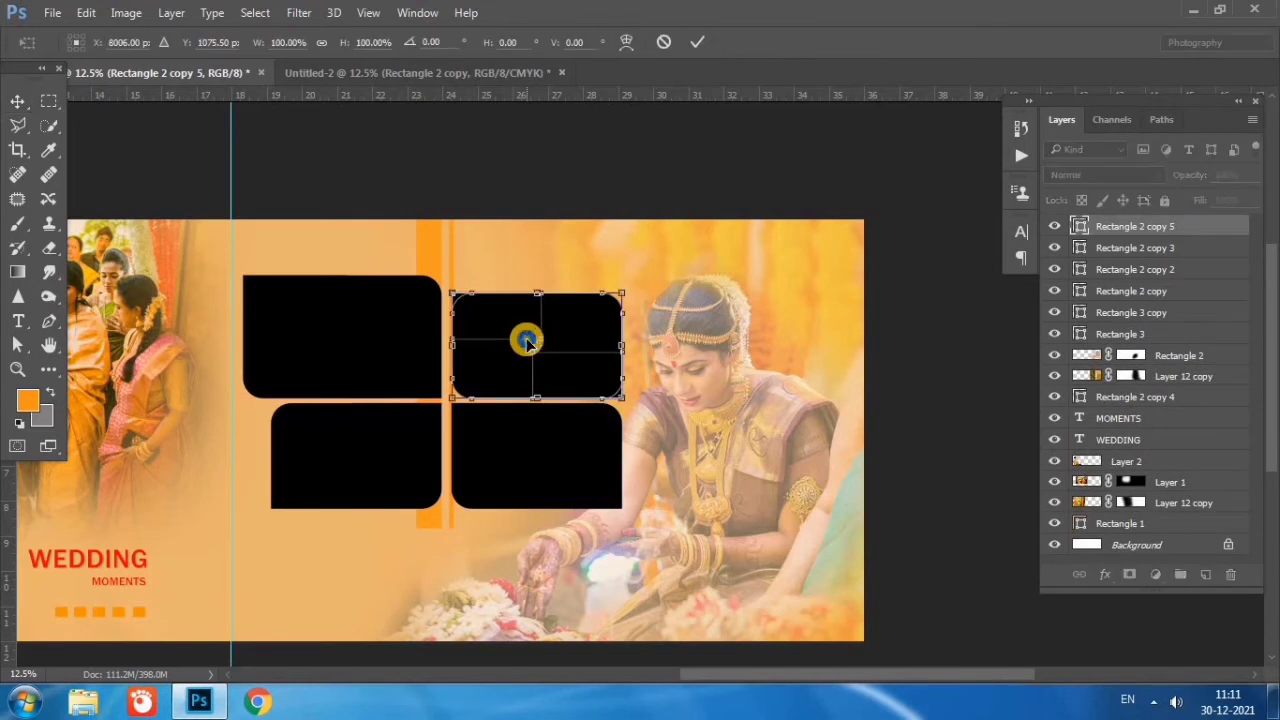
right_click(527, 343)
click(577, 643)
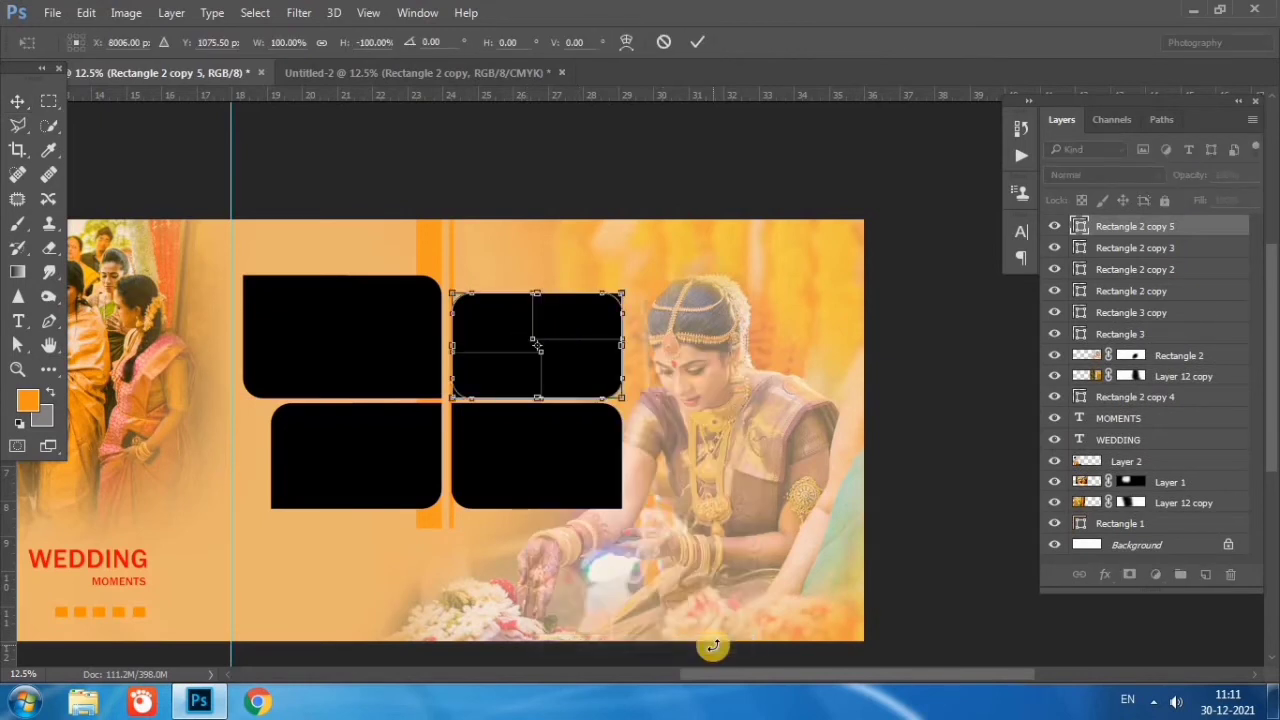
key(Return)
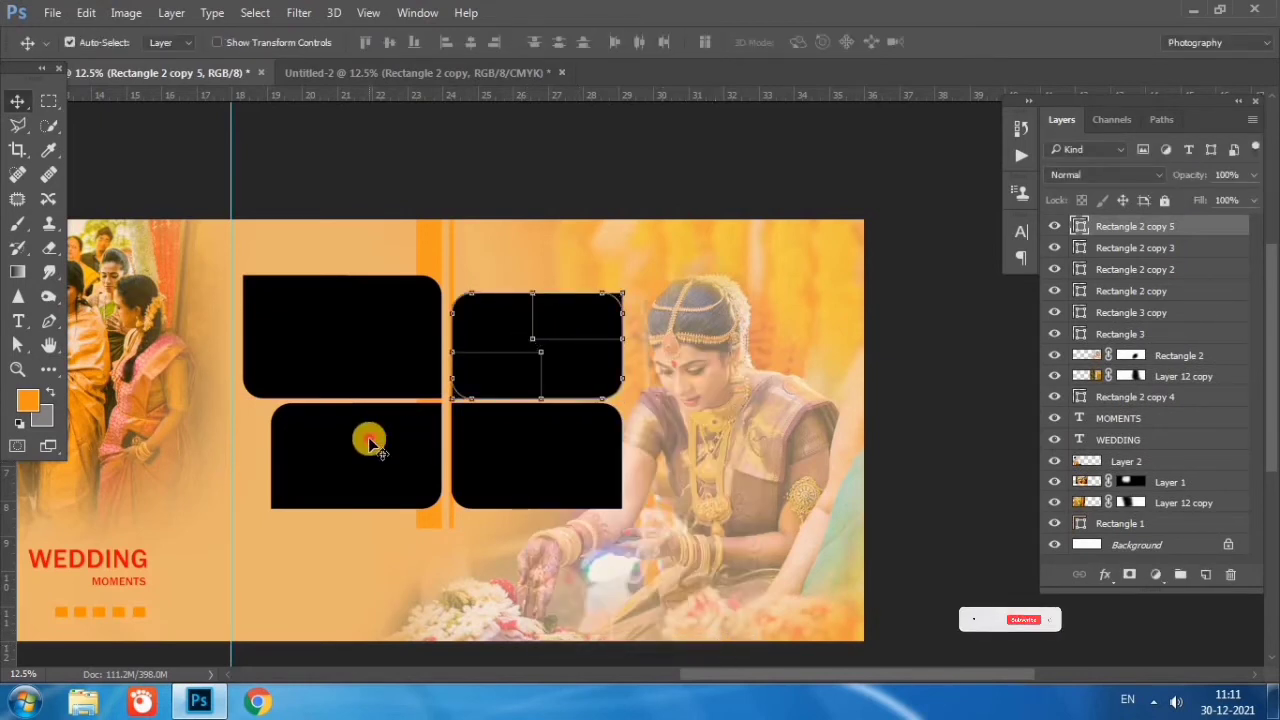
- Select both right-hand frames and nudge them slightly left to even the spacing
click(366, 437)
click(490, 360)
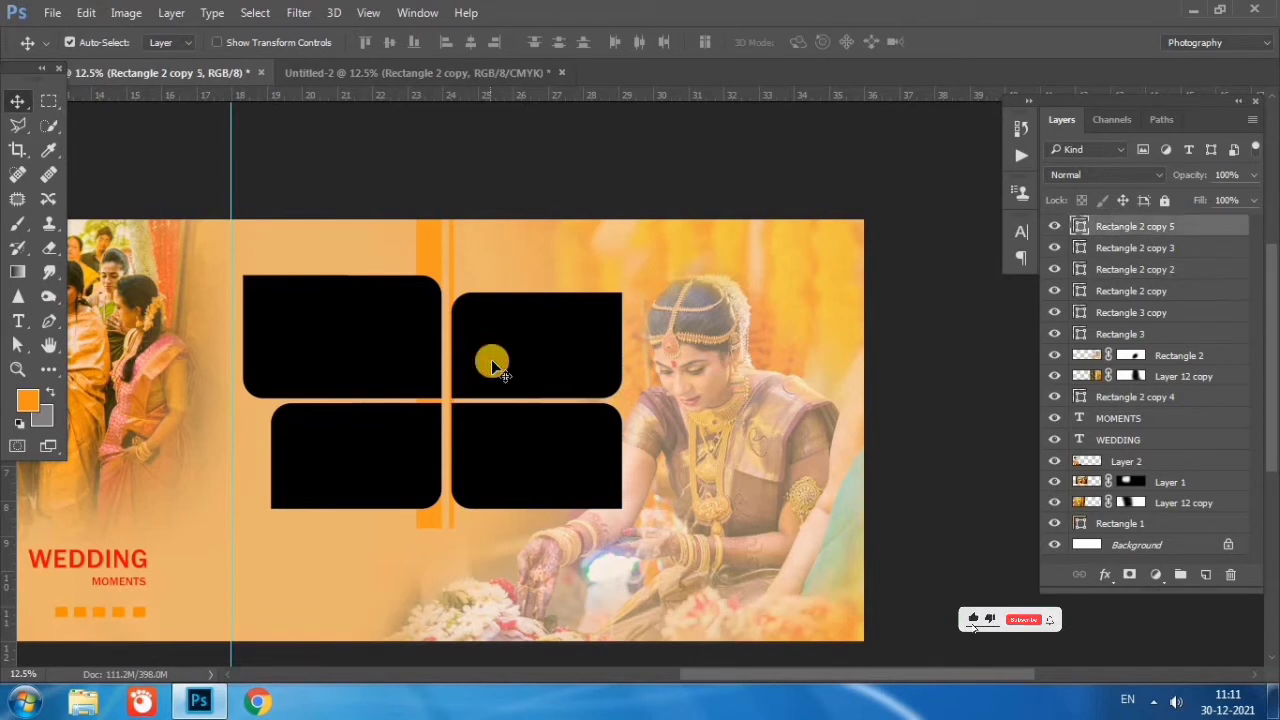
shift+click(503, 470)
key(shift+Left)
key(shift+Left)
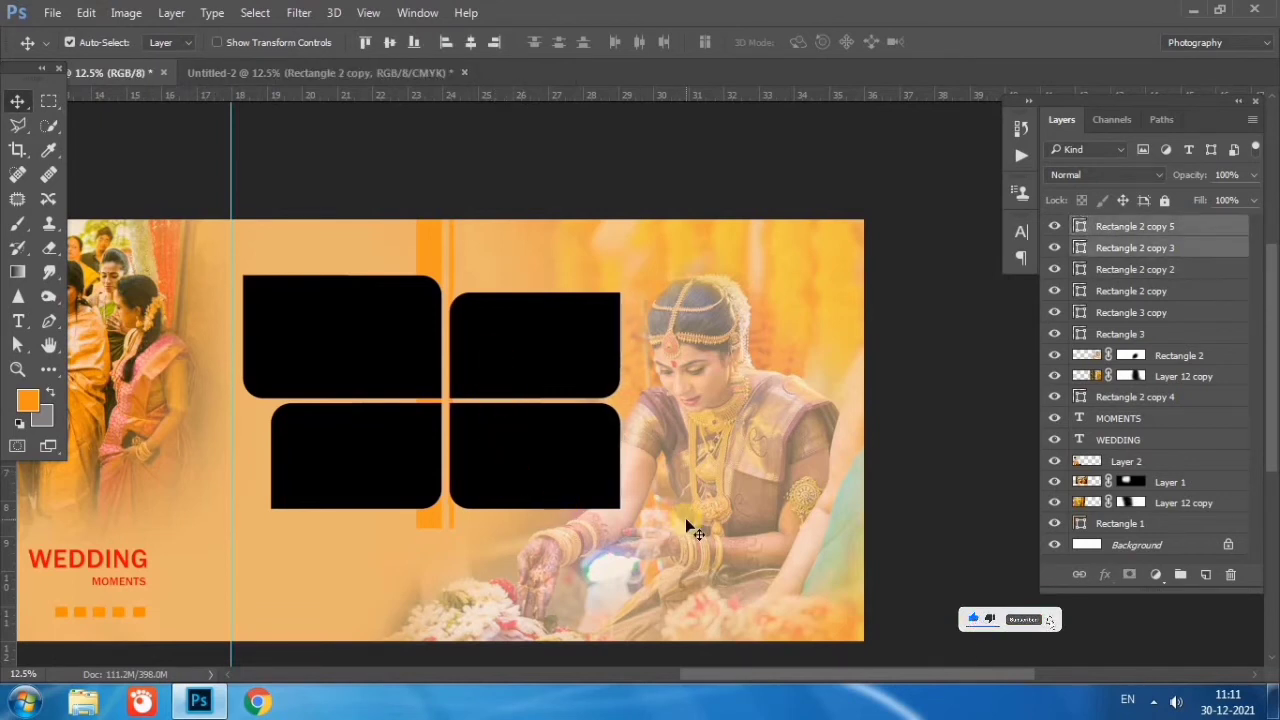
key(shift+Left)
key(shift+Left)
key(shift+Right)
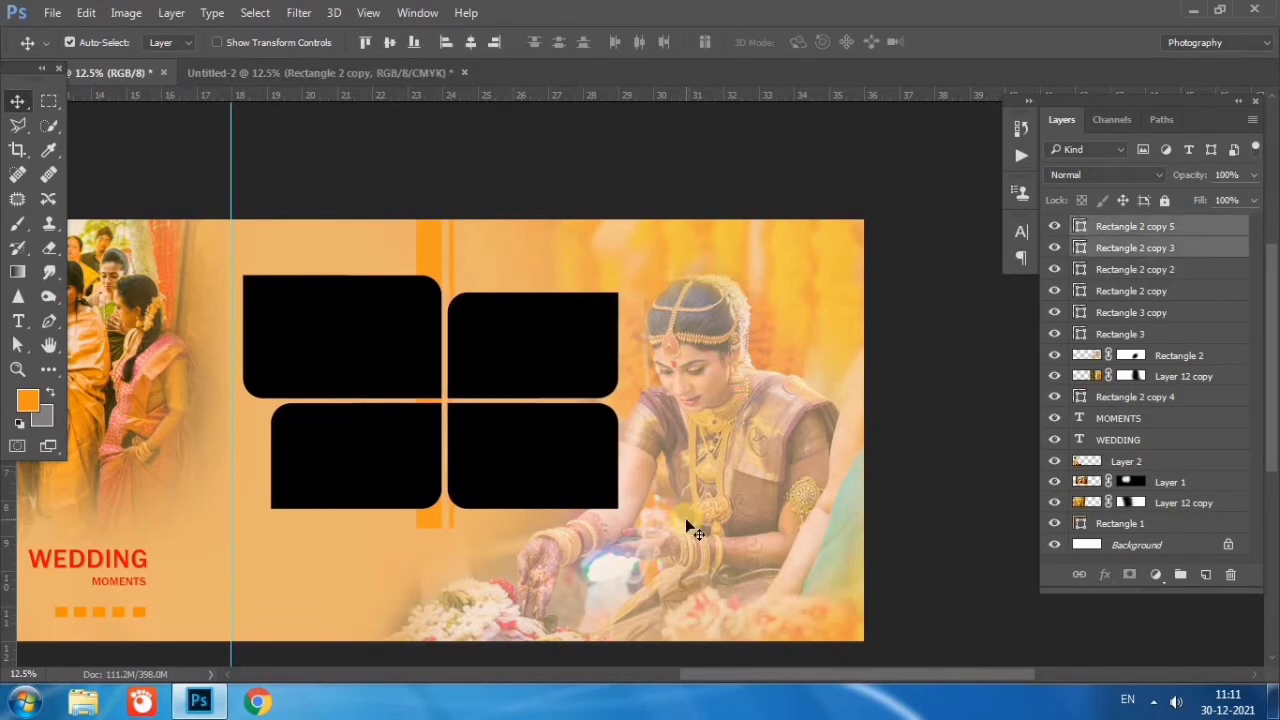
- Select all four black frames and scale them together to about 88%
click(487, 375)
click(380, 358)
click(345, 466)
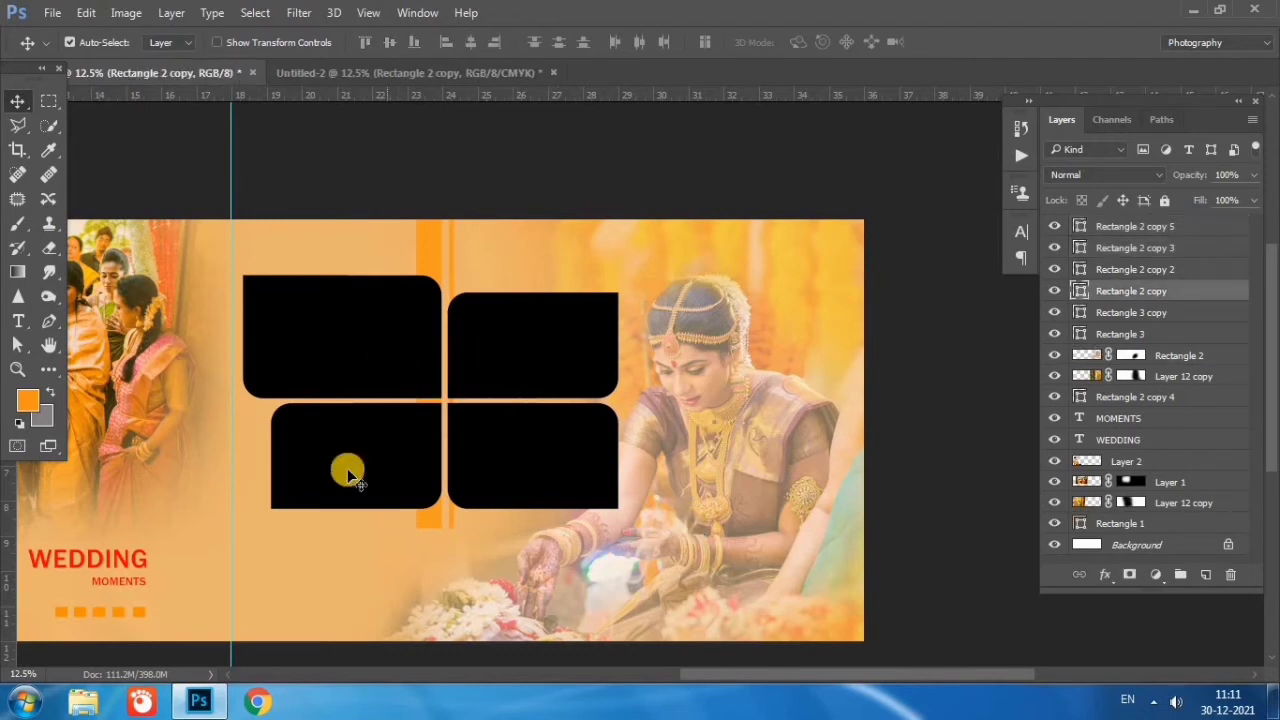
shift+click(470, 462)
shift+click(500, 357)
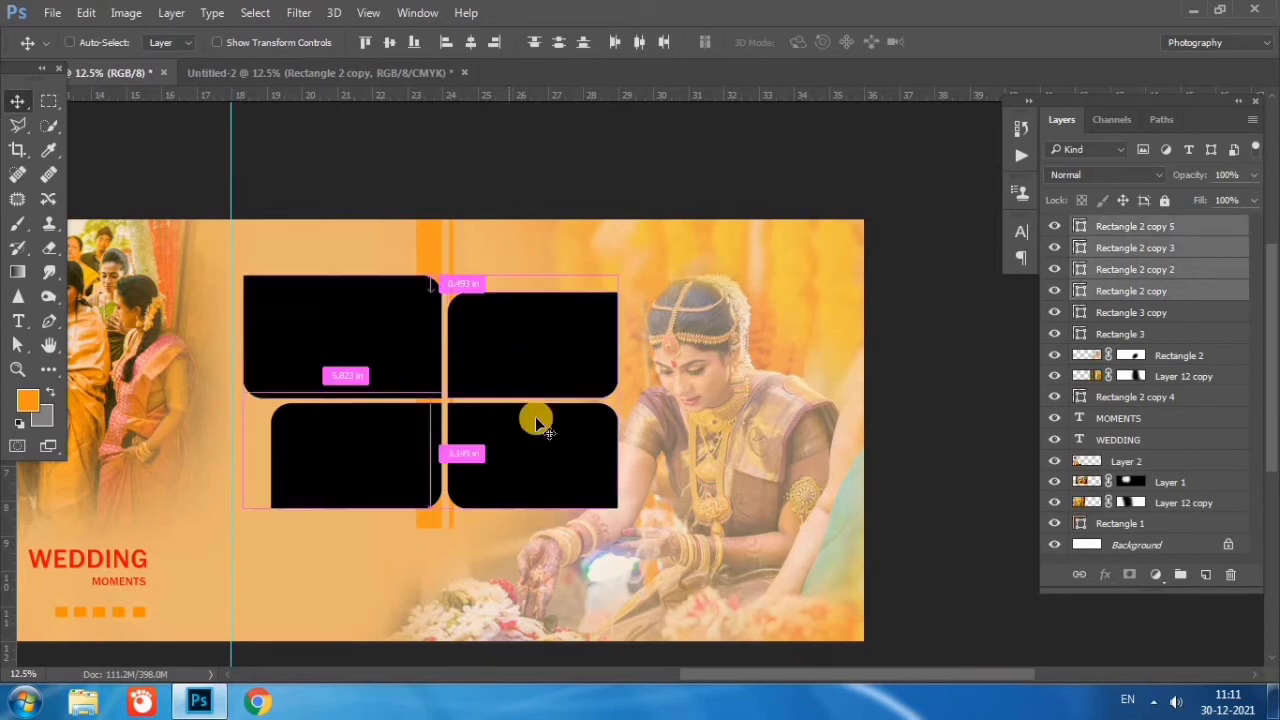
key(ctrl+t)
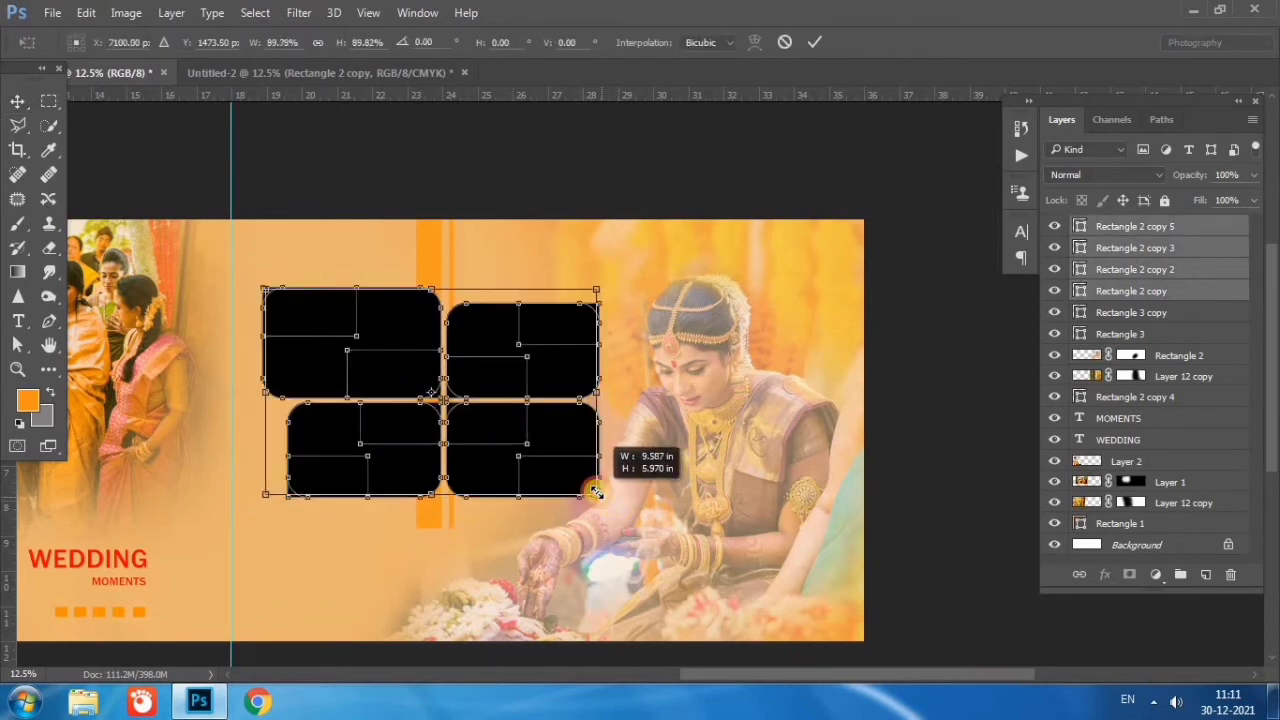
drag(607, 500, 540, 468)
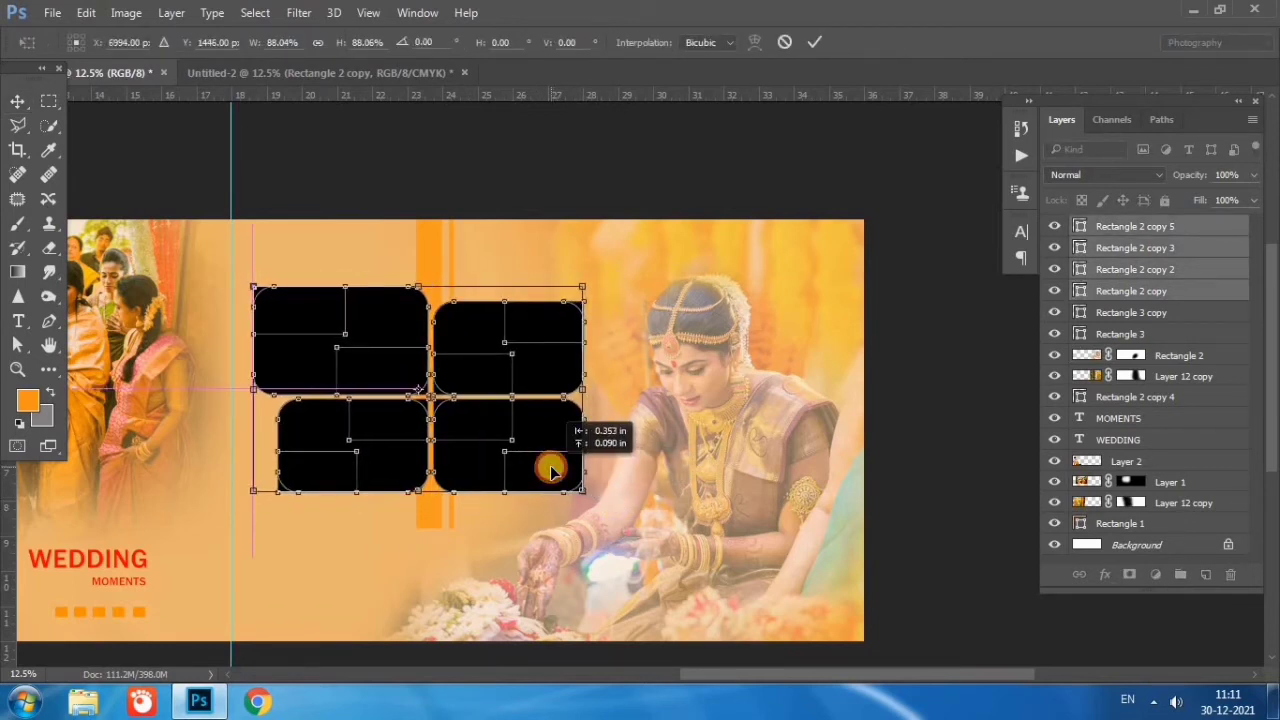
key(Return)
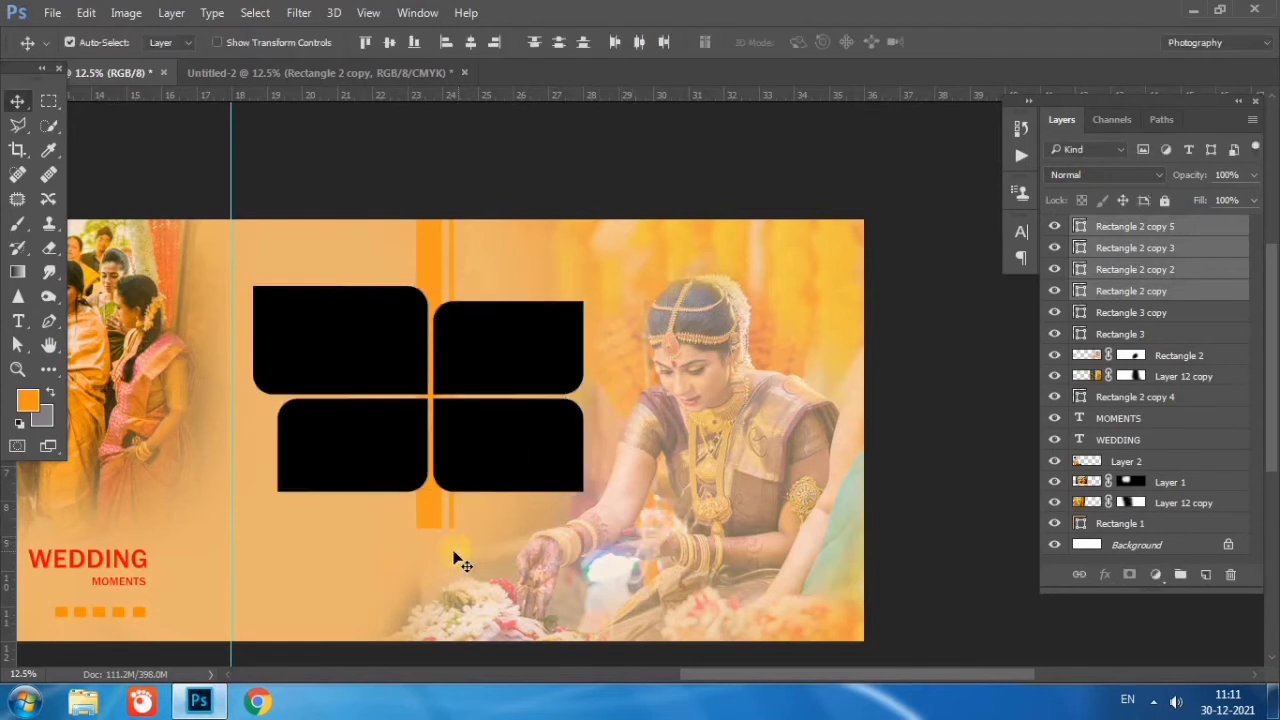
- Merge Rectangle 3 and Rectangle 3 copy into one strip and paint a fading layer mask
click(545, 508)
click(423, 516)
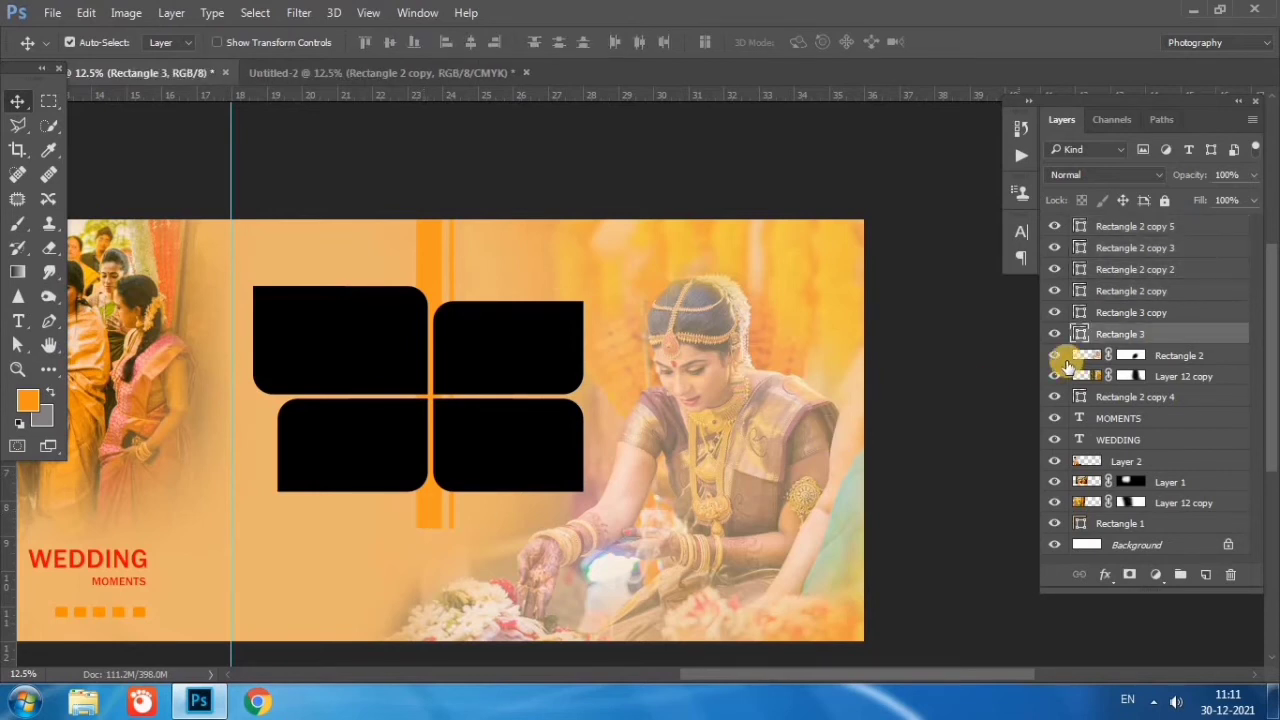
click(1158, 313)
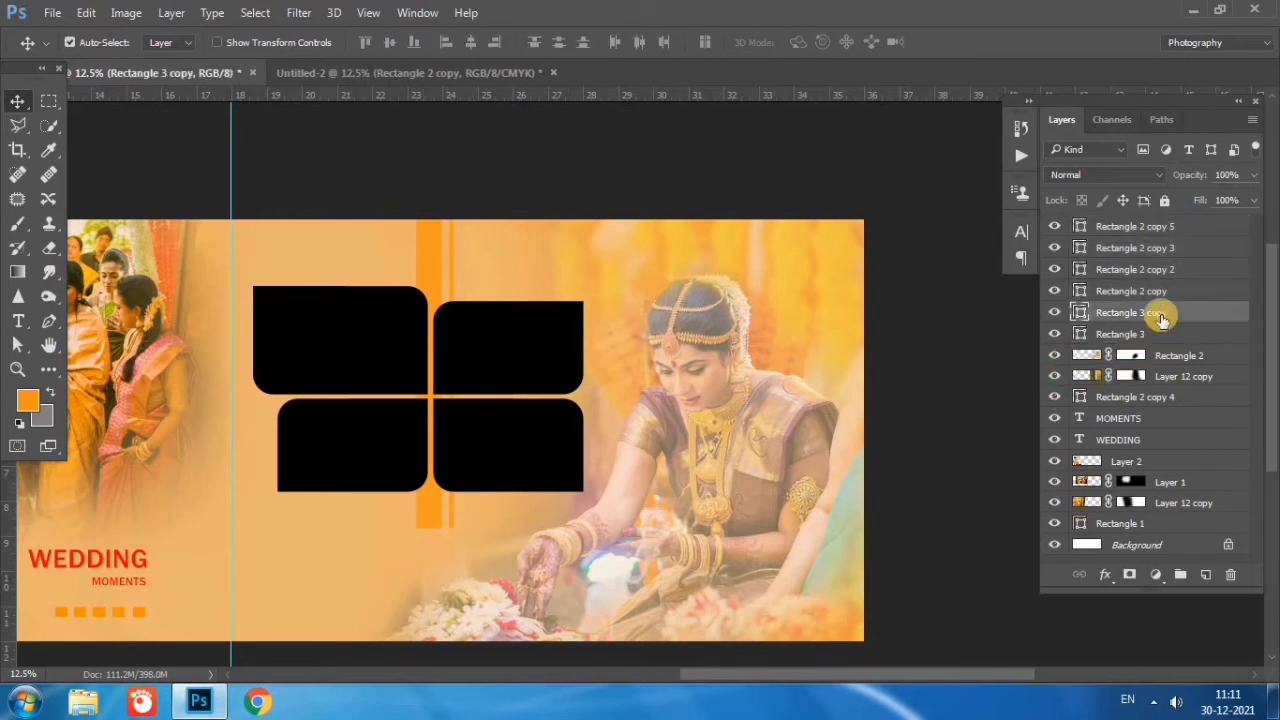
shift+click(1158, 338)
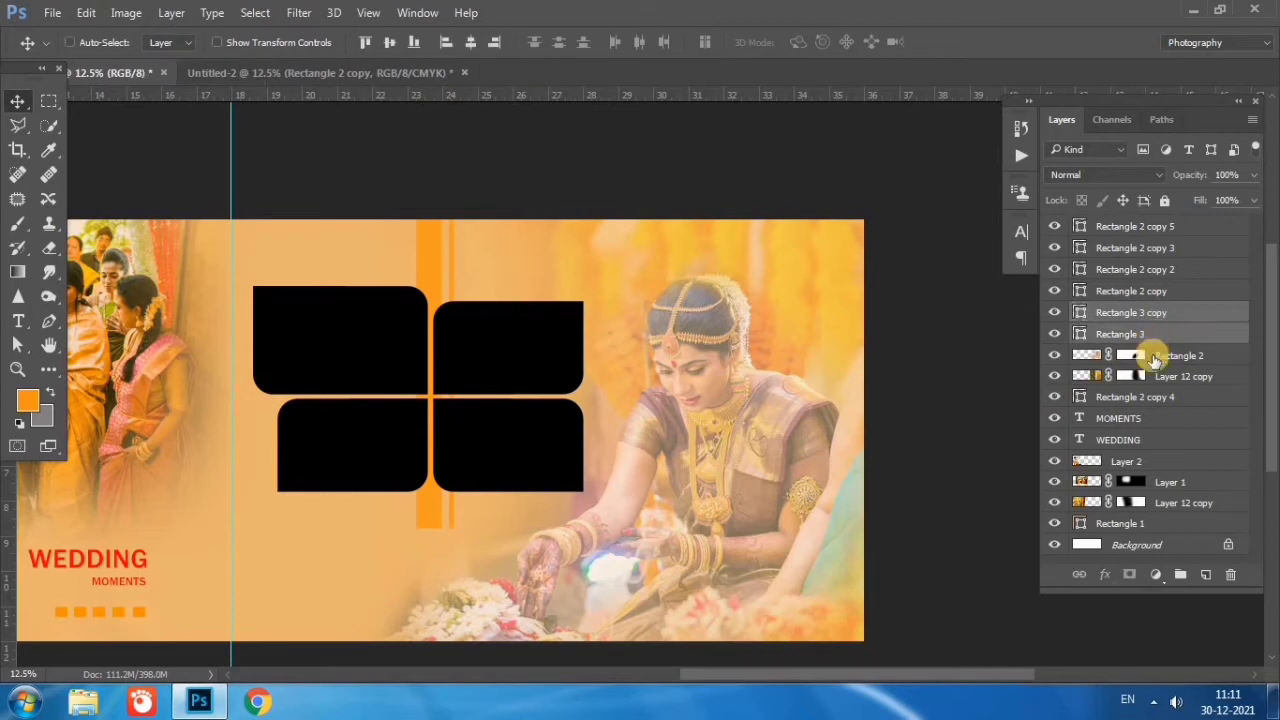
key(ctrl+e)
click(1128, 578)
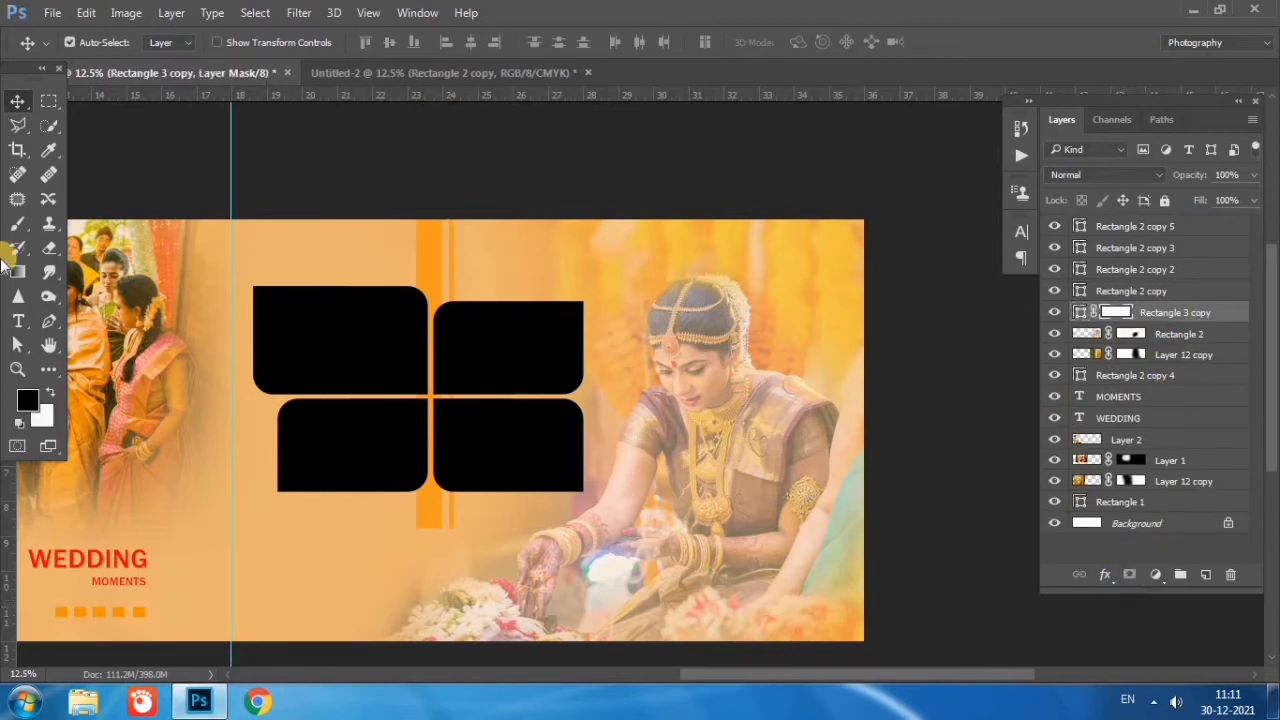
click(17, 224)
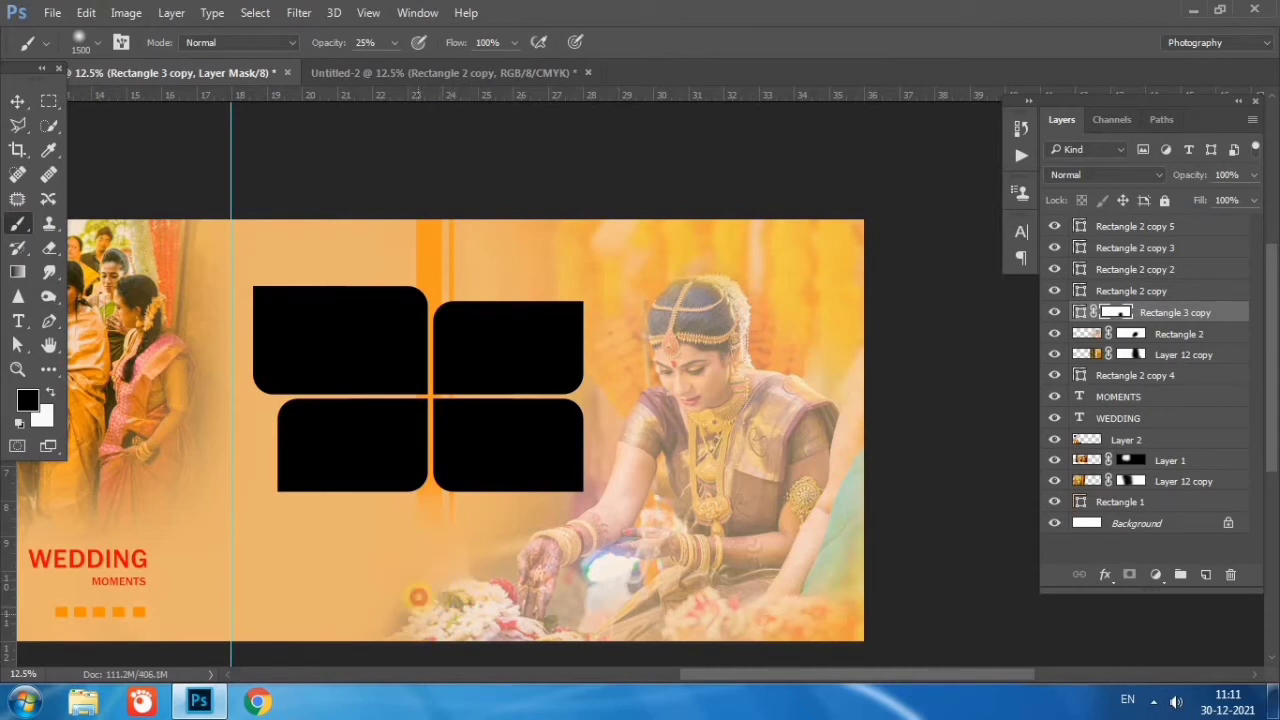
- Shift the merged orange strip slightly lower beneath the frames
click(17, 101)
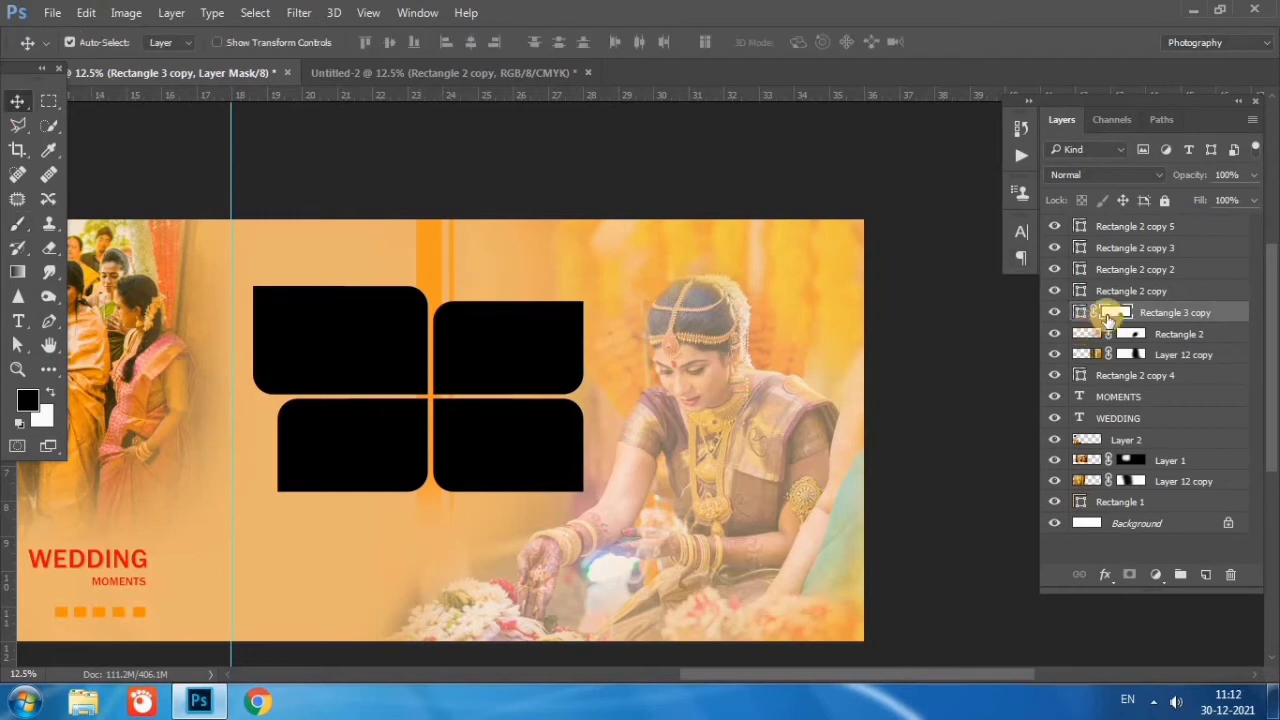
key(ctrl+t)
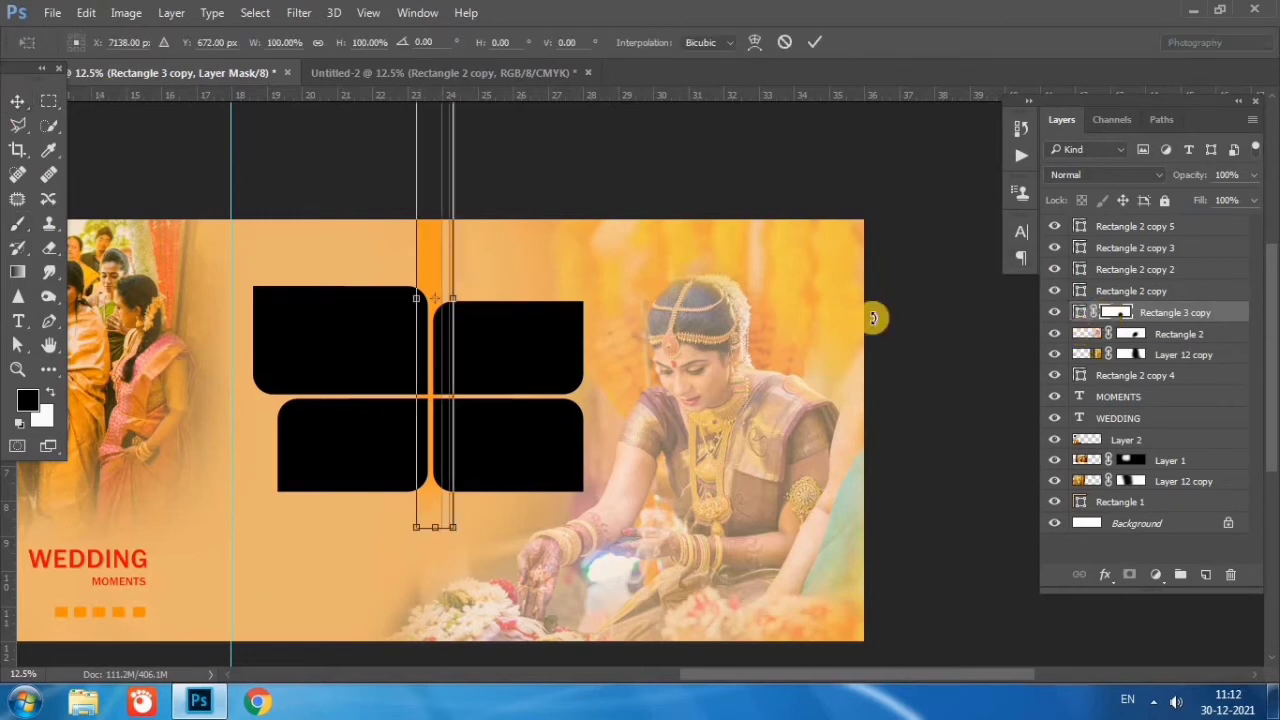
drag(435, 297, 435, 298)
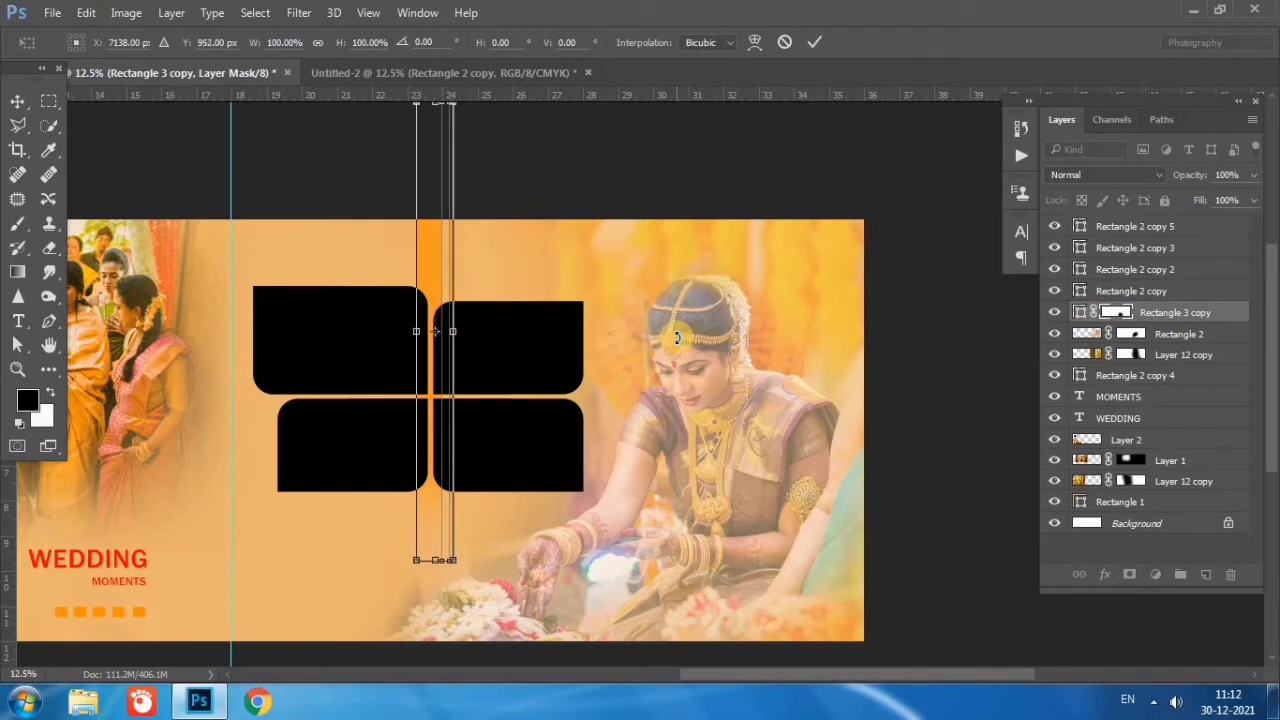
drag(435, 335, 432, 342)
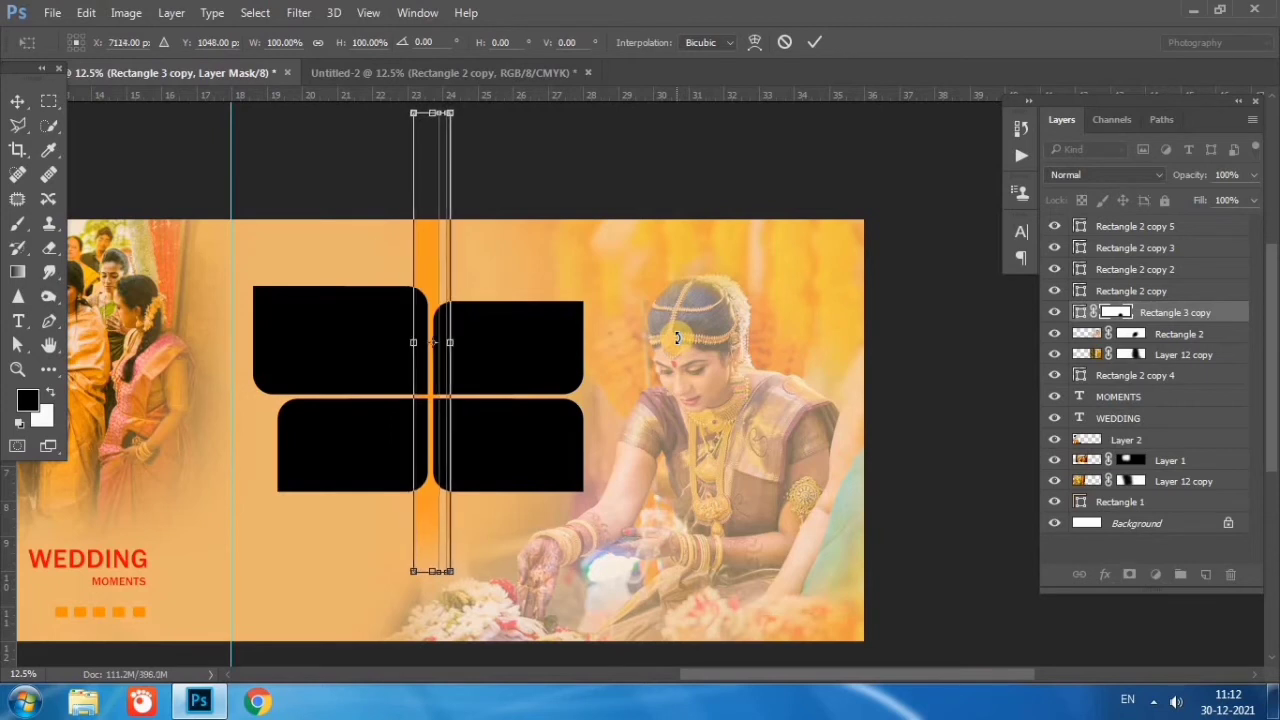
key(Return)
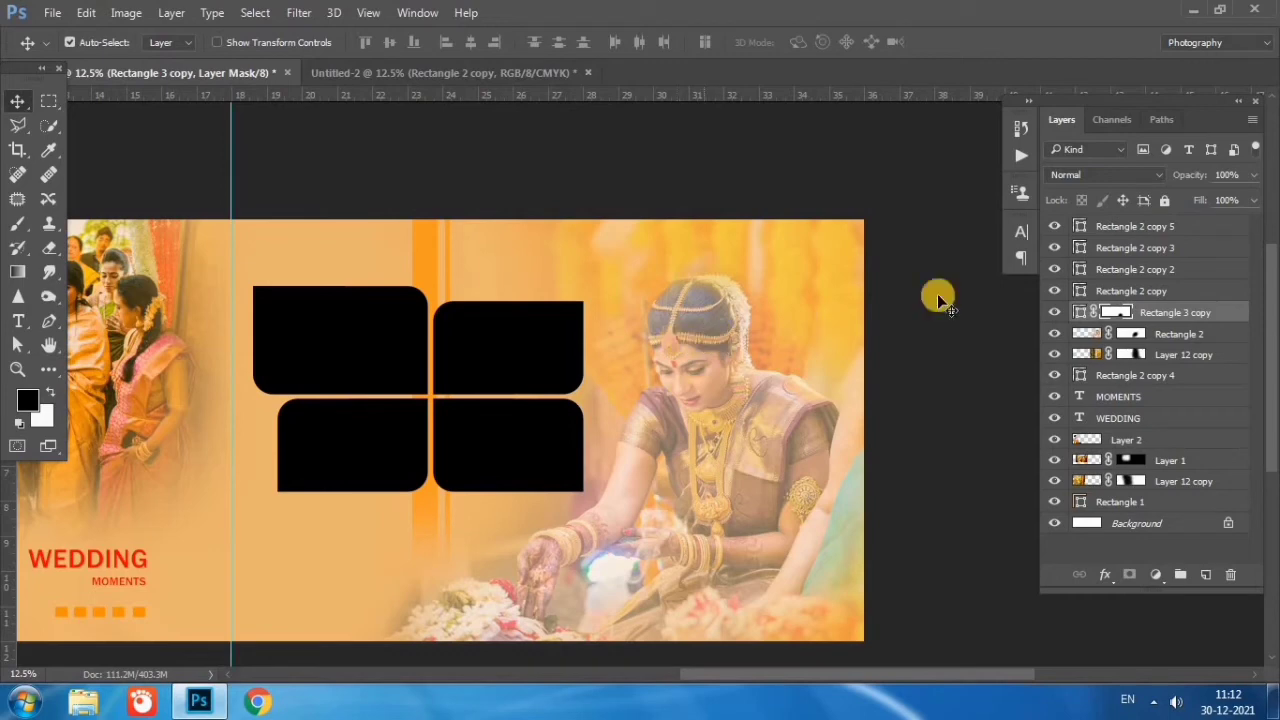
- Bring a photo from Untitled-2, clip it into the top-left frame and scale it to fit
click(342, 300)
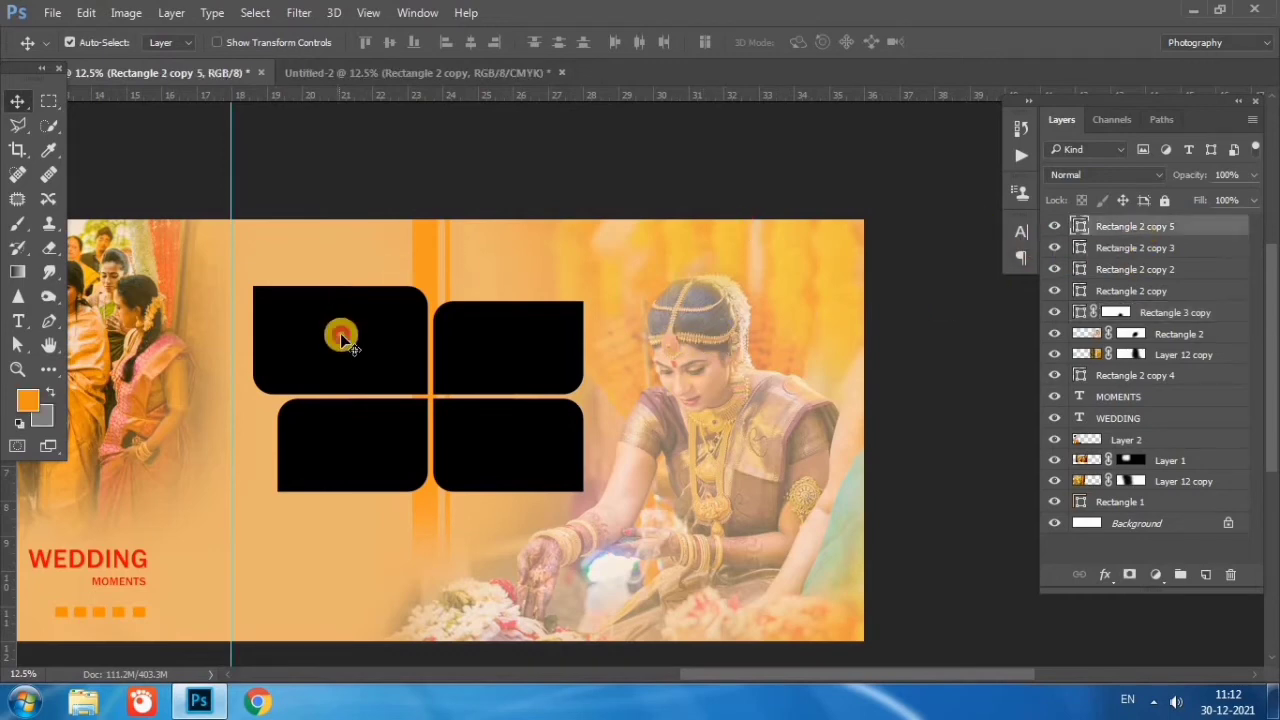
click(340, 325)
click(404, 74)
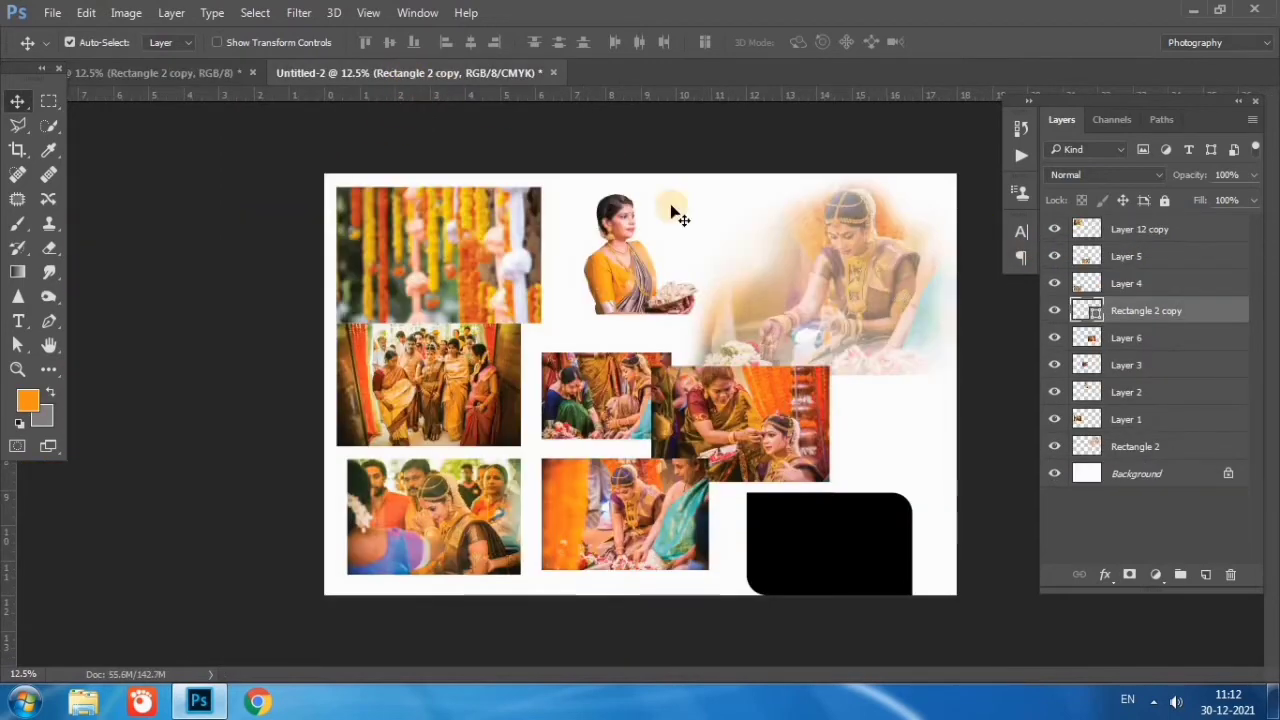
mouse_move(775, 426)
mouse_down()
mouse_move(153, 84)
mouse_move(445, 340)
mouse_up()
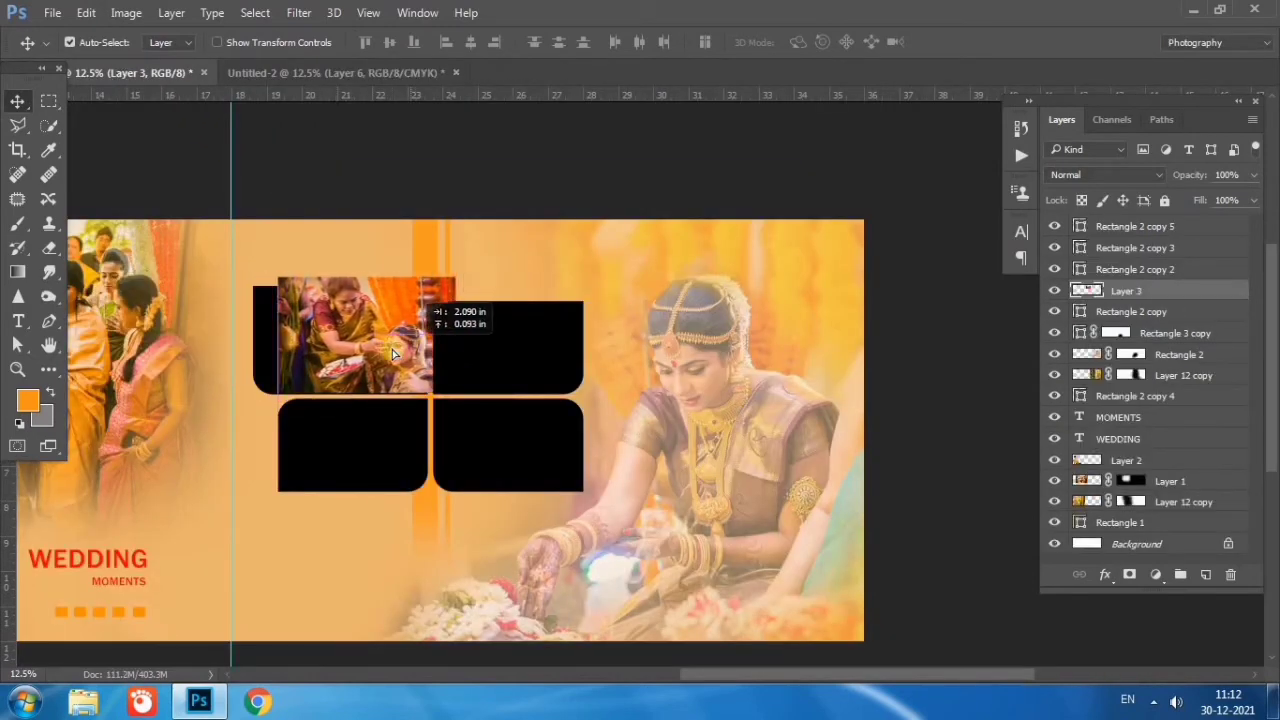
drag(329, 344, 430, 325)
right_click(1177, 290)
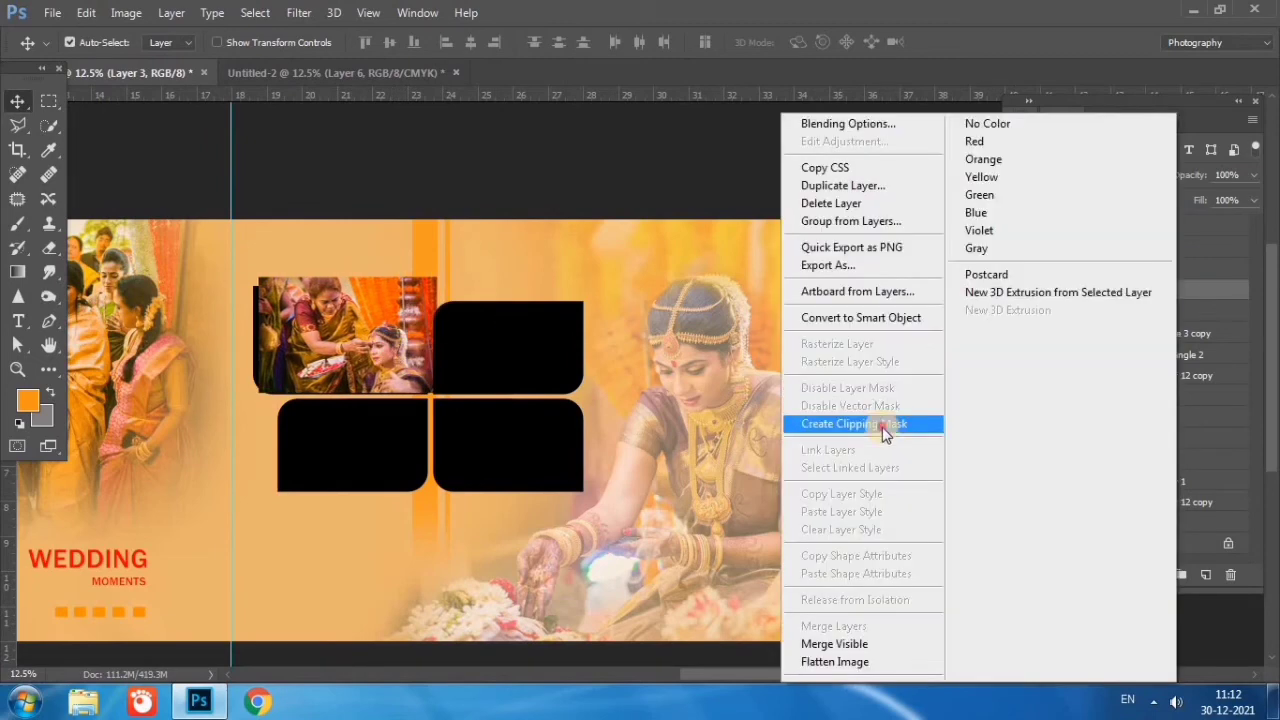
click(870, 424)
key(ctrl+t)
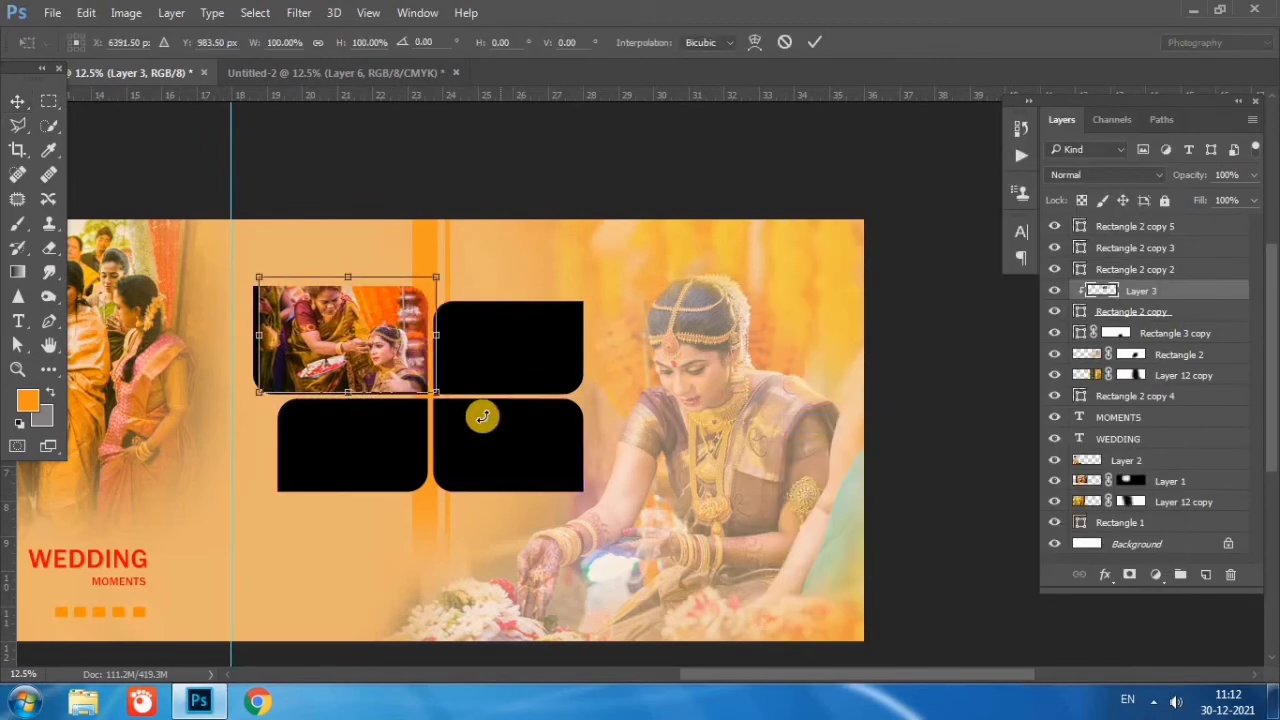
drag(258, 391, 249, 397)
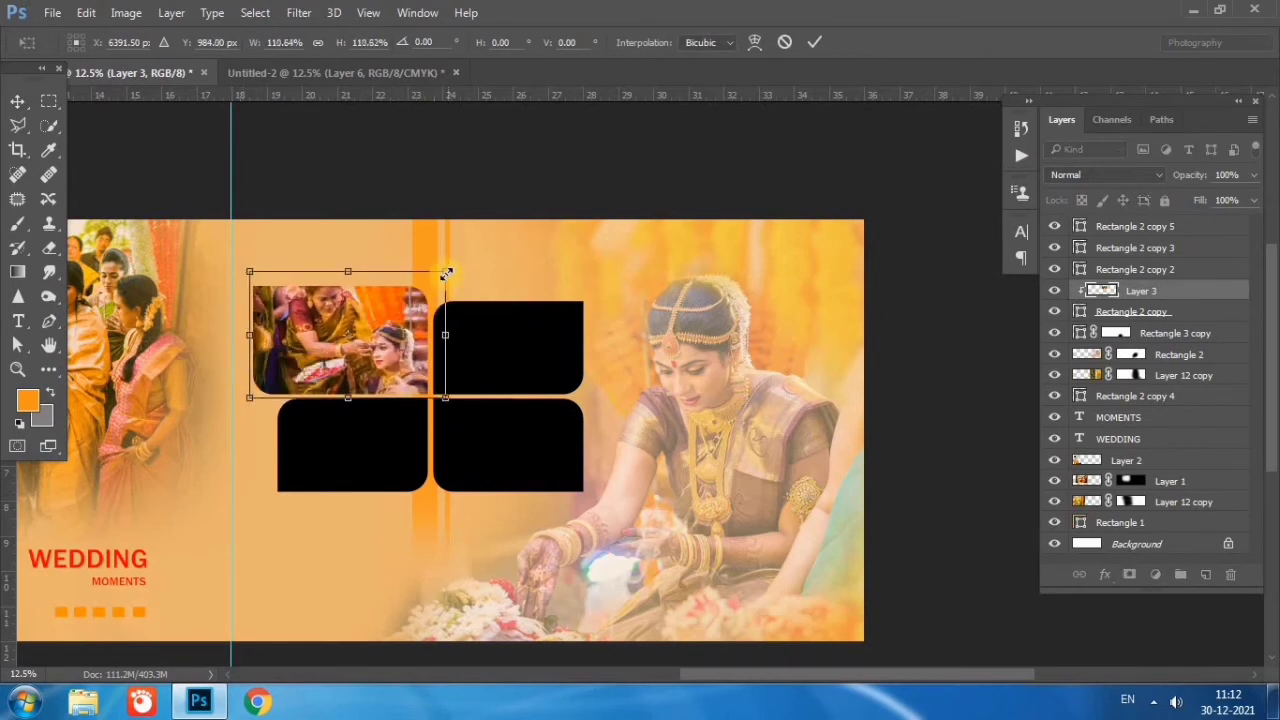
drag(443, 272, 432, 280)
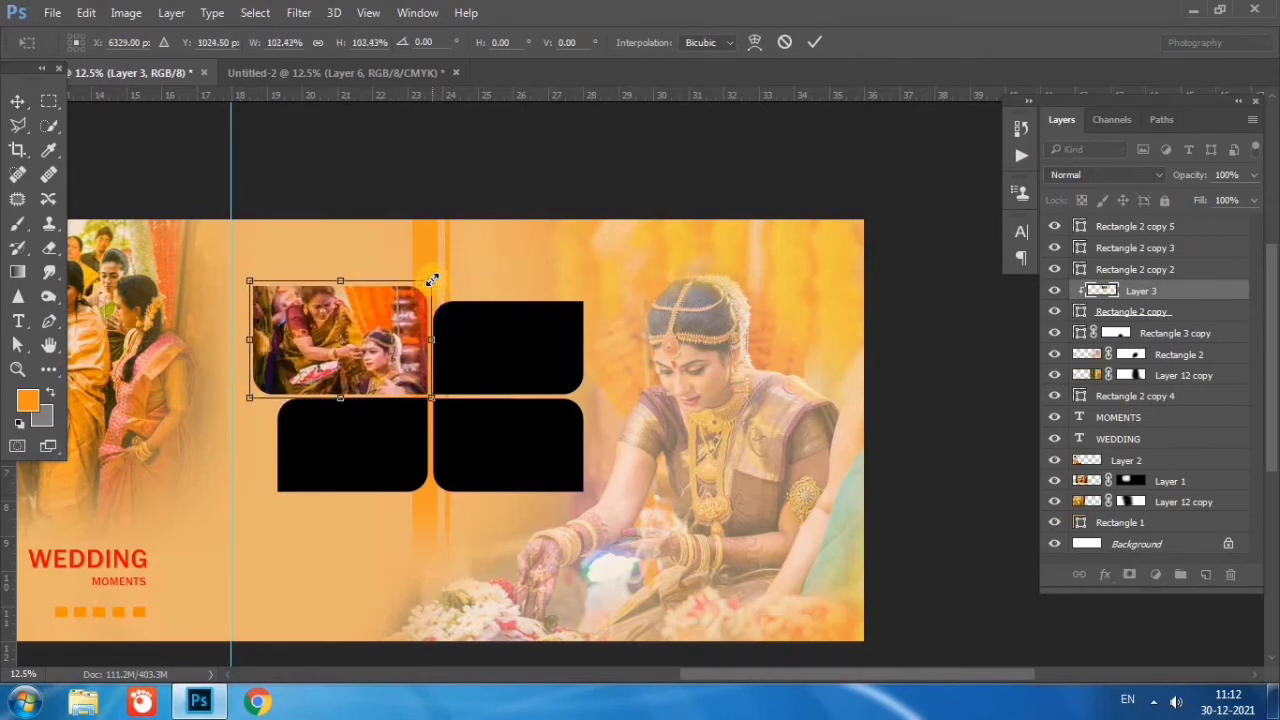
key(Return)
- Clip a second collage photo into the top-right frame, enlarged to about 124%
click(482, 320)
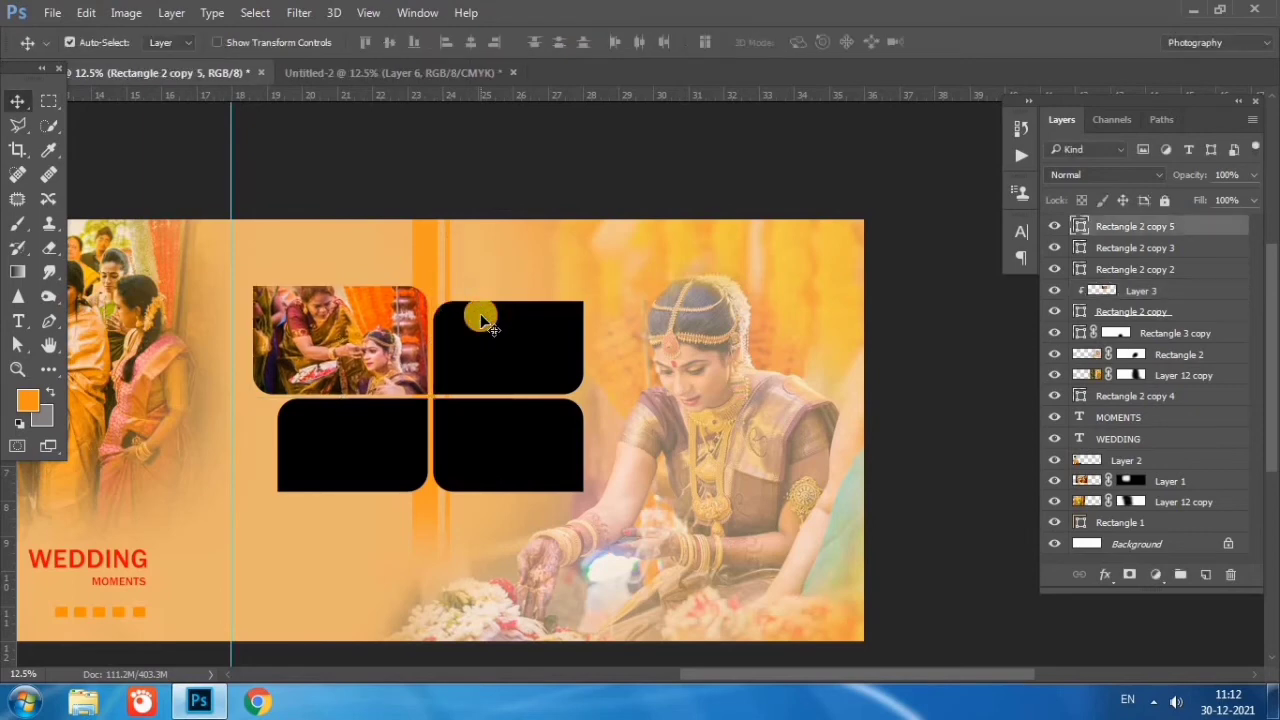
click(405, 75)
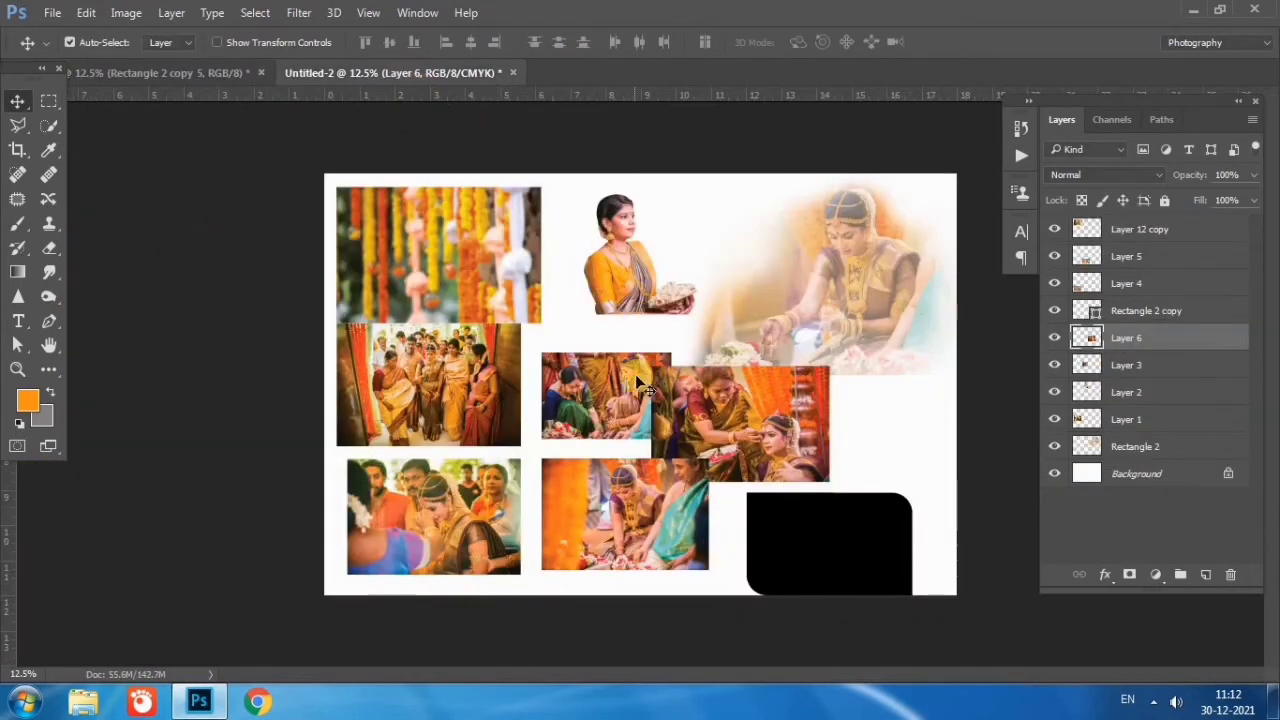
mouse_move(474, 273)
mouse_down()
mouse_move(520, 354)
mouse_move(560, 335)
mouse_up()
right_click(1200, 226)
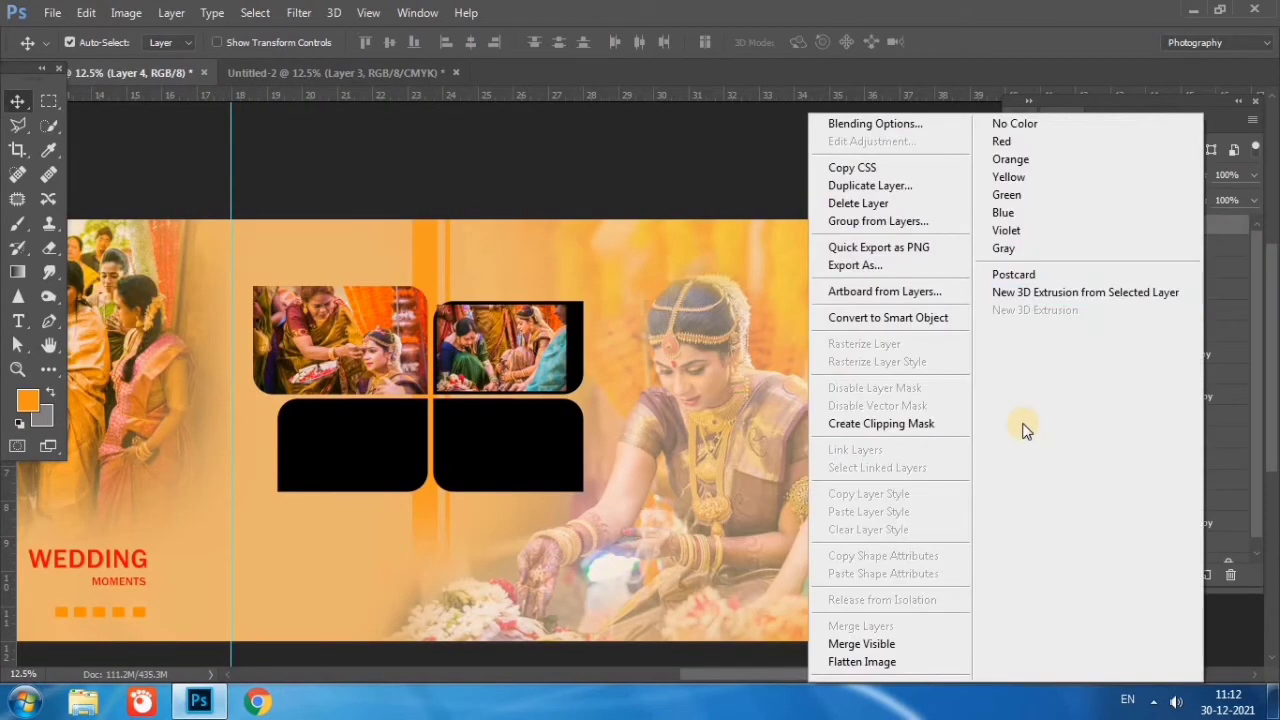
click(946, 424)
key(ctrl+t)
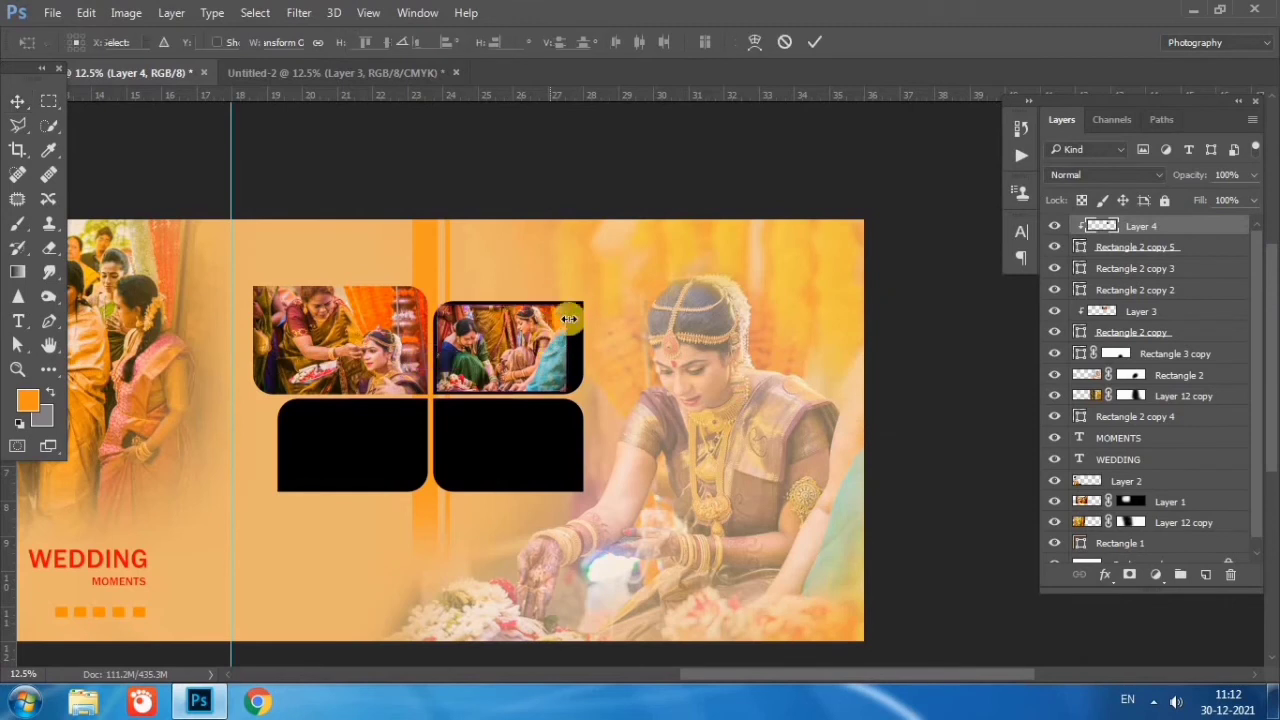
drag(582, 299, 601, 290)
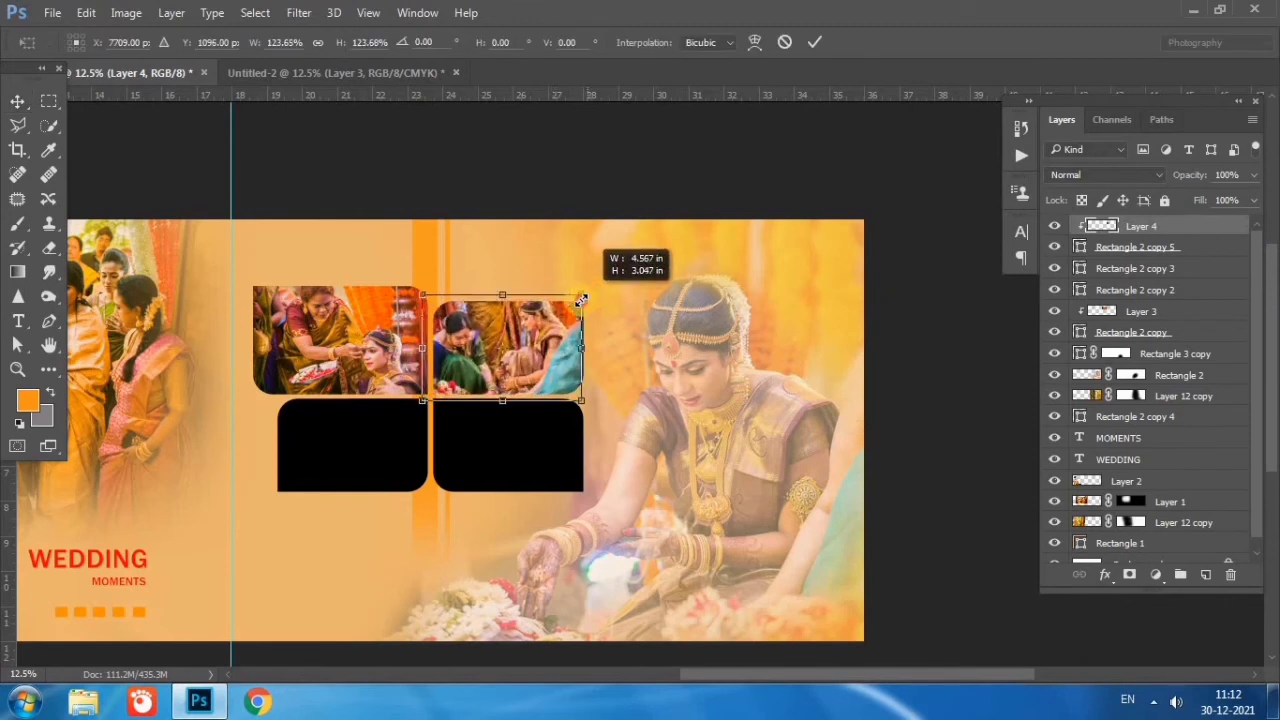
drag(575, 332, 565, 335)
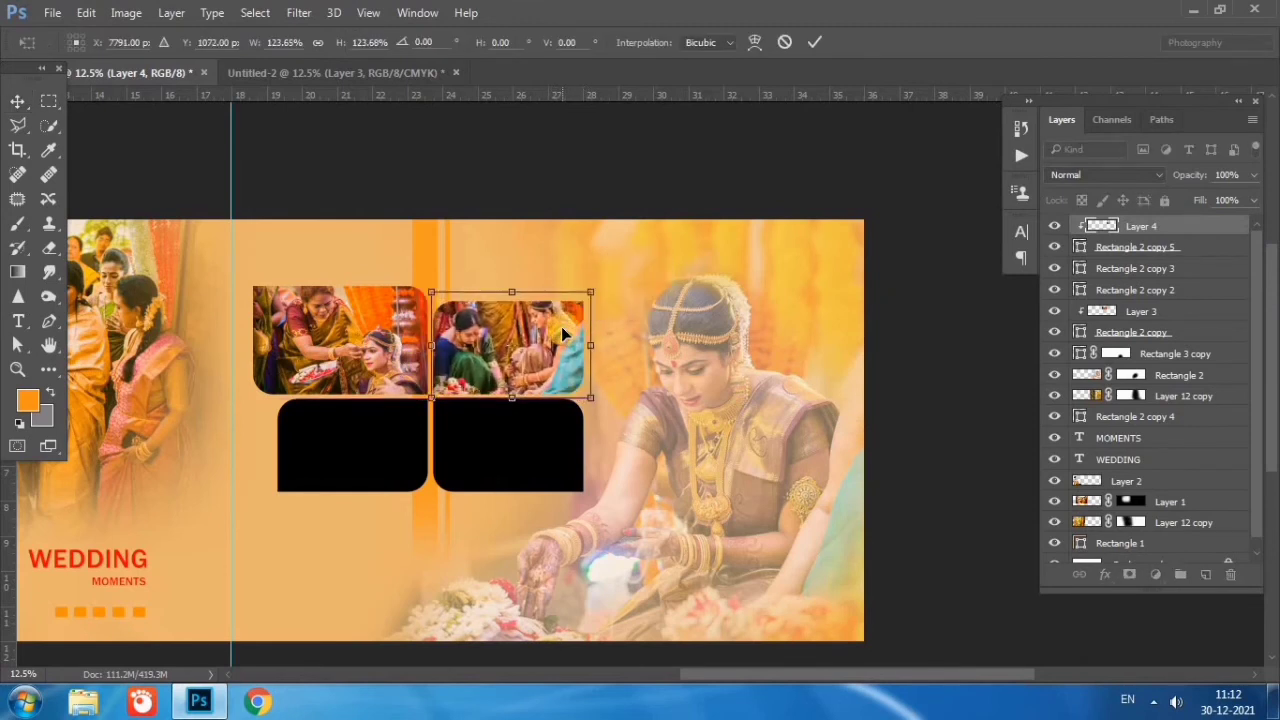
key(Return)
- Clip a third collage photo into the lower-left frame, scaled to about 92%
click(374, 418)
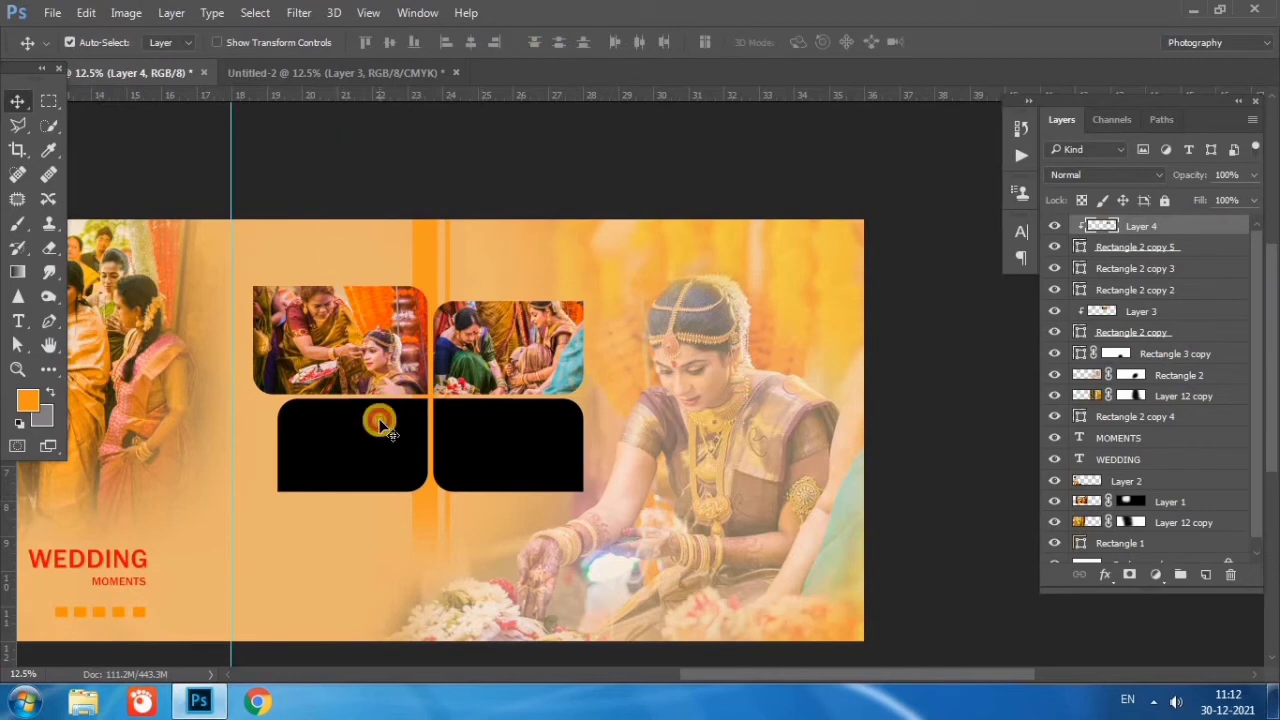
click(390, 72)
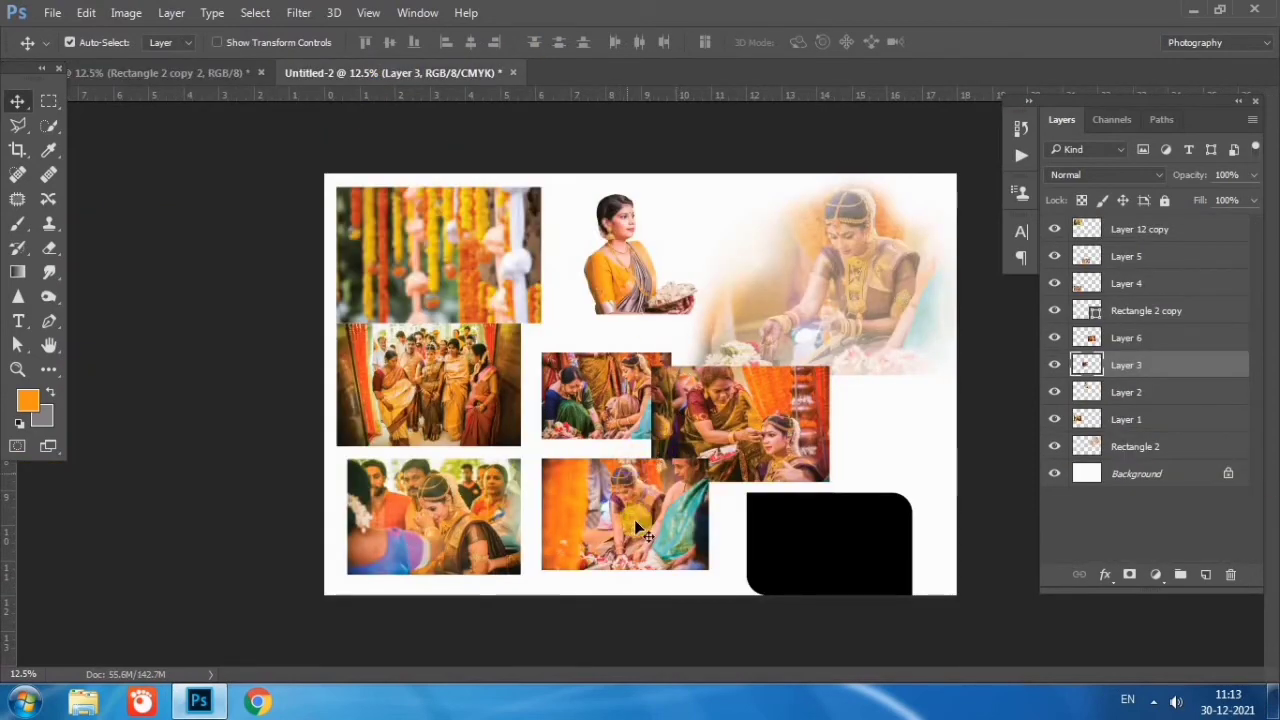
mouse_move(320, 250)
mouse_down()
mouse_move(172, 77)
mouse_move(386, 455)
mouse_up()
drag(300, 455, 300, 470)
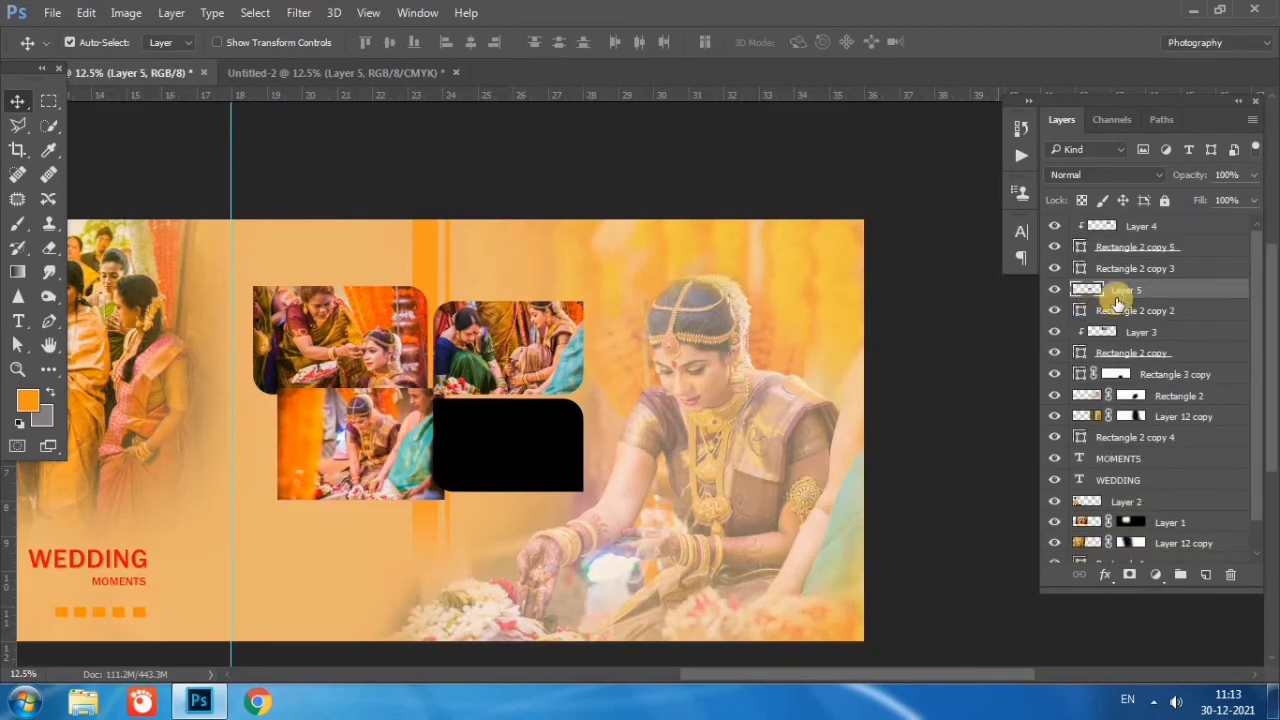
right_click(1133, 289)
click(868, 428)
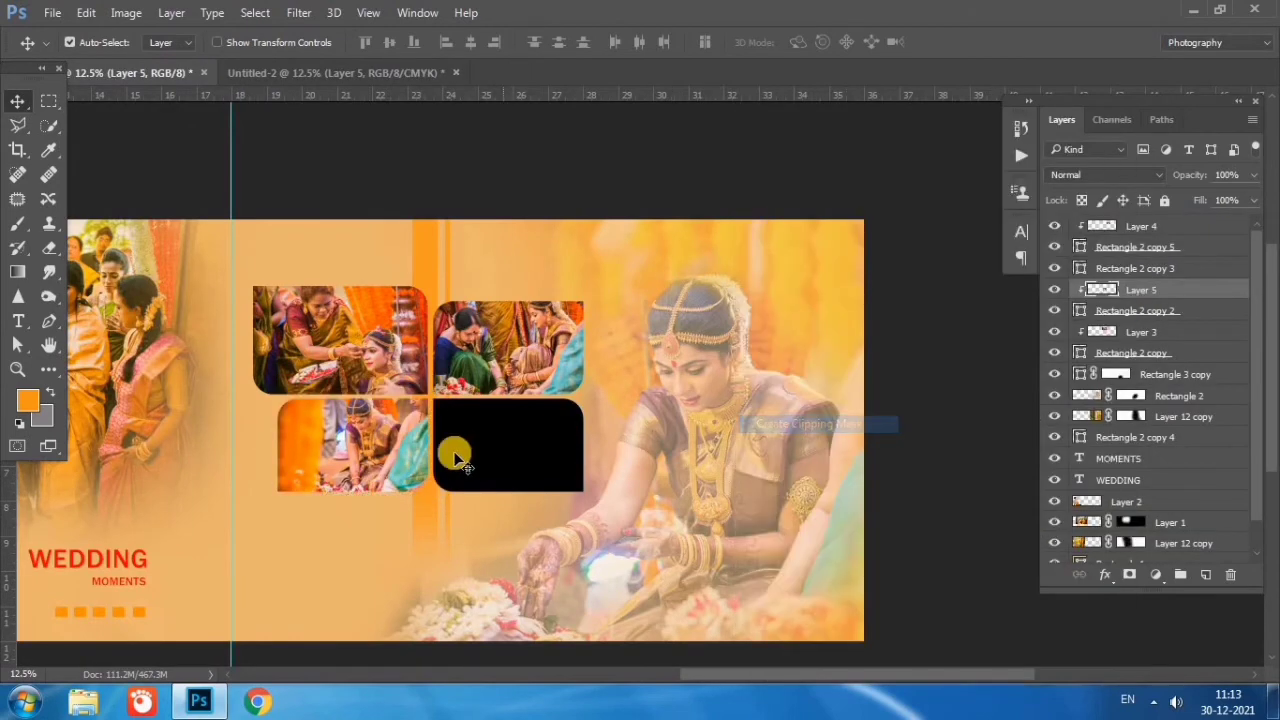
key(ctrl+t)
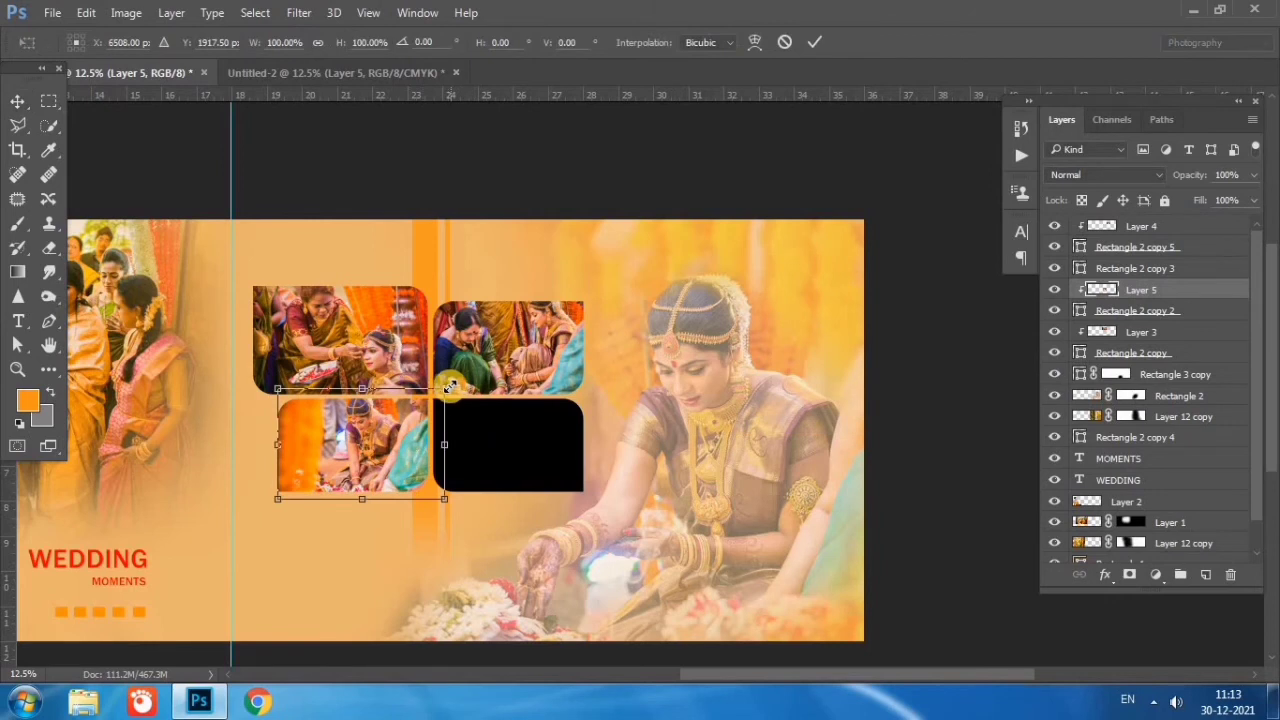
drag(446, 388, 434, 396)
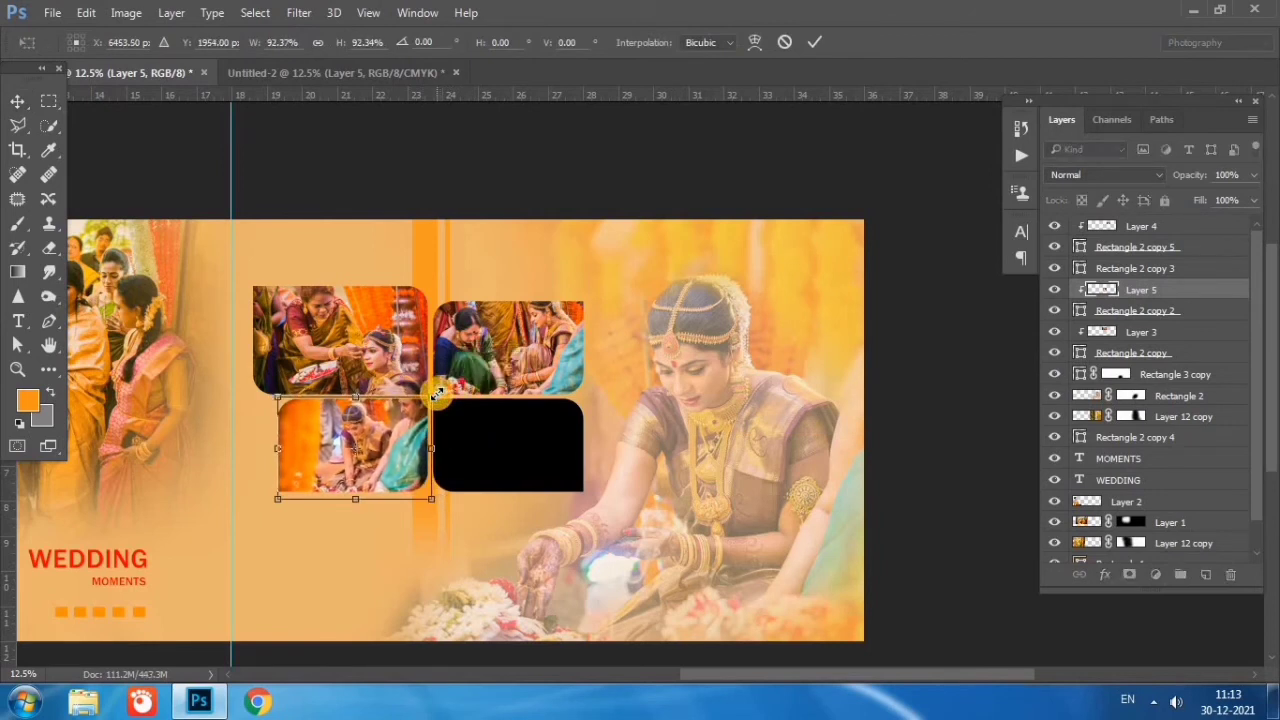
key(Return)
click(487, 450)
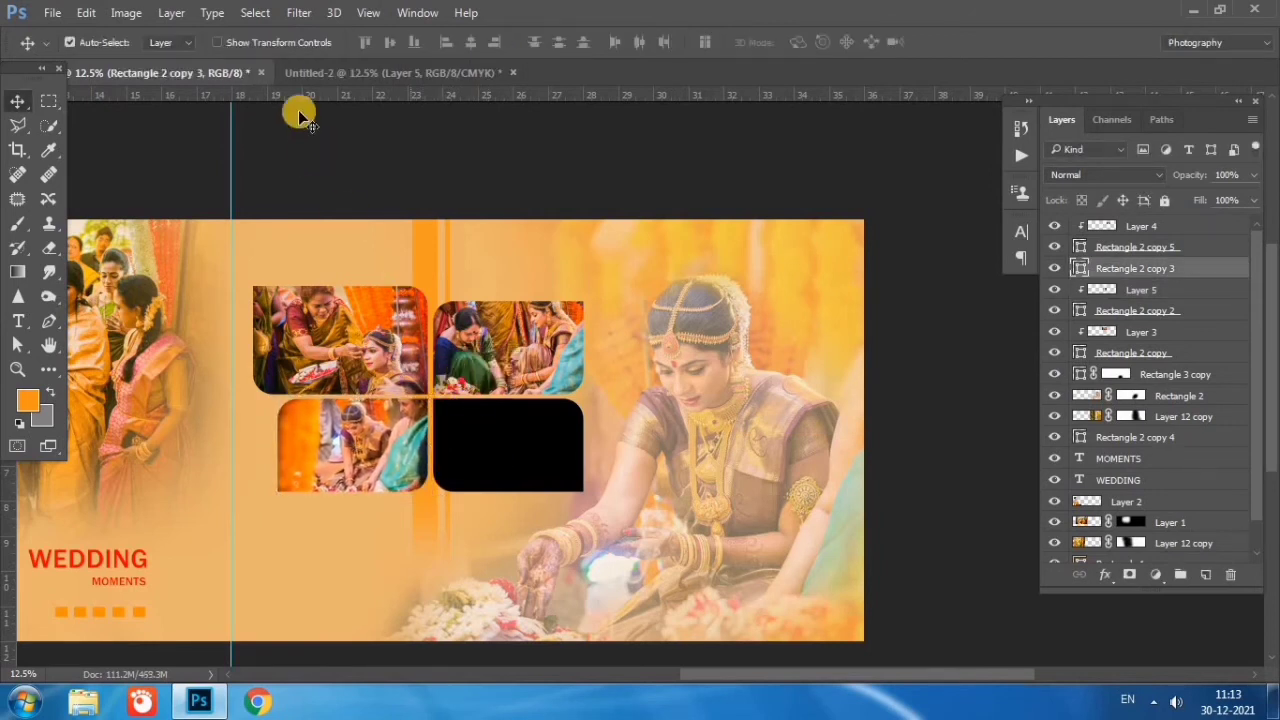
- Clip the group photo into the empty bottom-right frame, scaled to about 89%
click(390, 72)
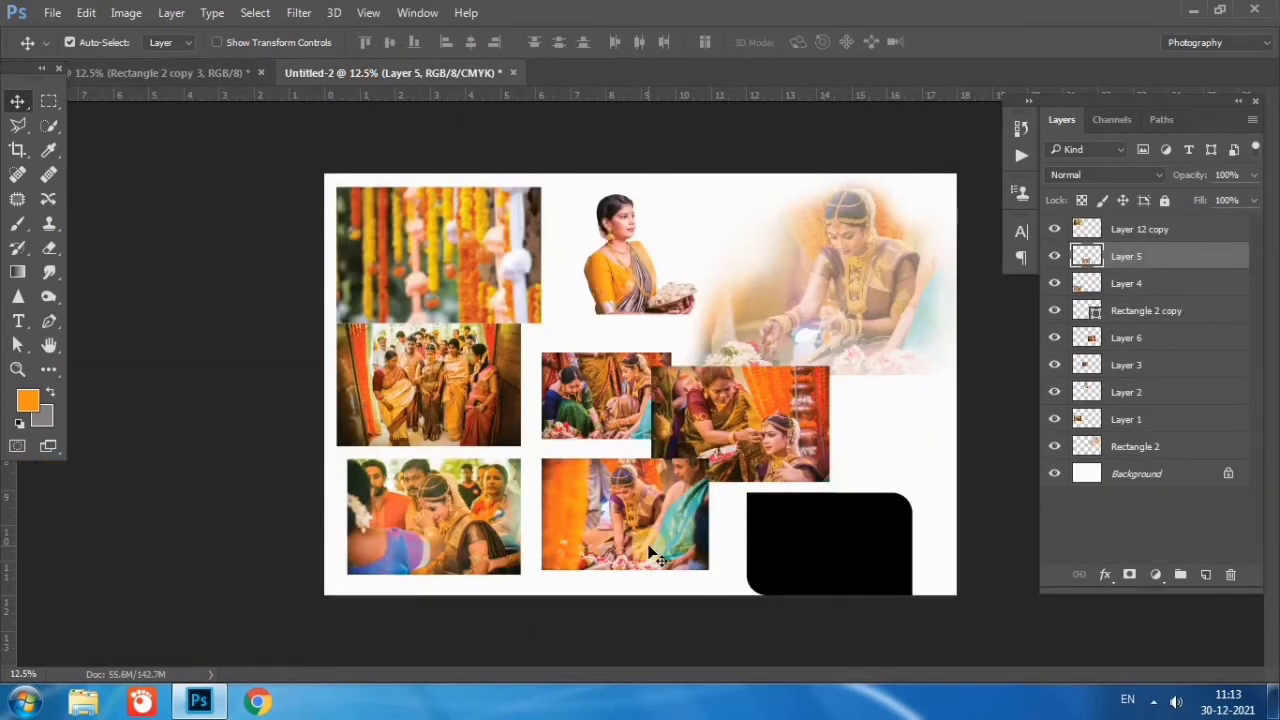
mouse_move(383, 545)
mouse_down()
mouse_move(252, 68)
mouse_move(511, 397)
mouse_up()
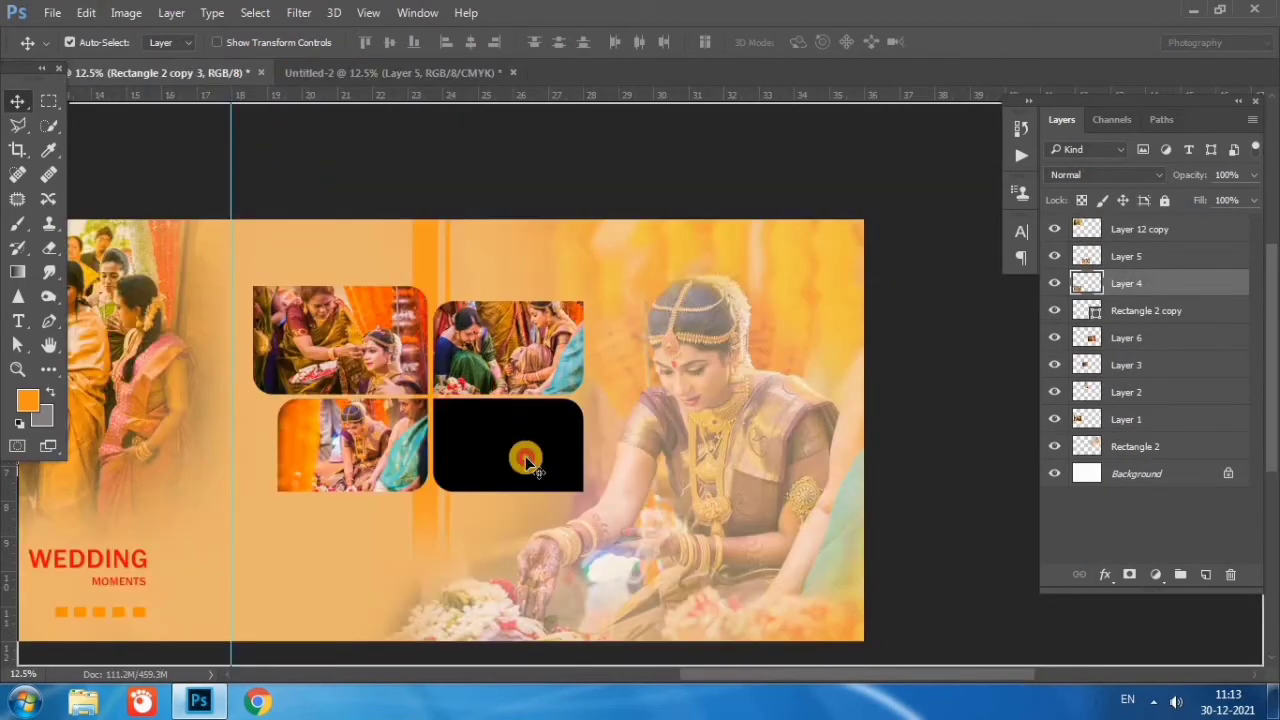
mouse_move(527, 462)
mouse_down()
mouse_move(509, 457)
mouse_move(525, 445)
mouse_up()
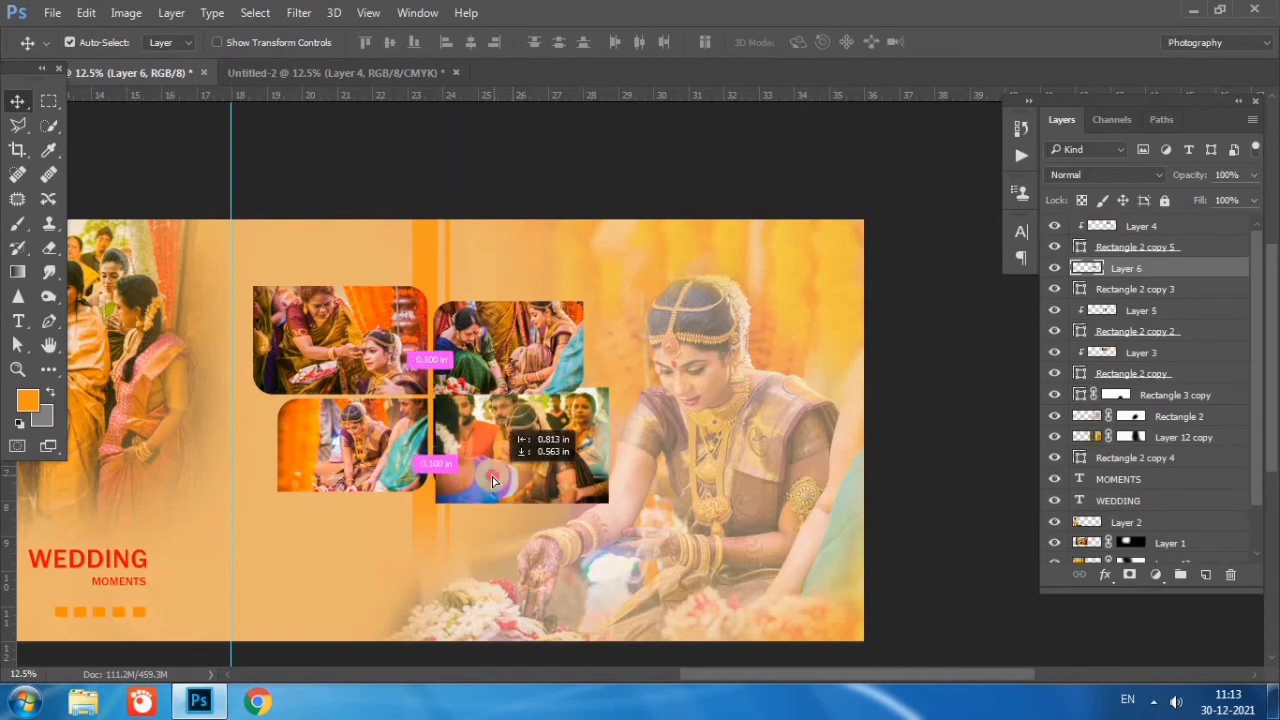
right_click(1147, 265)
click(860, 424)
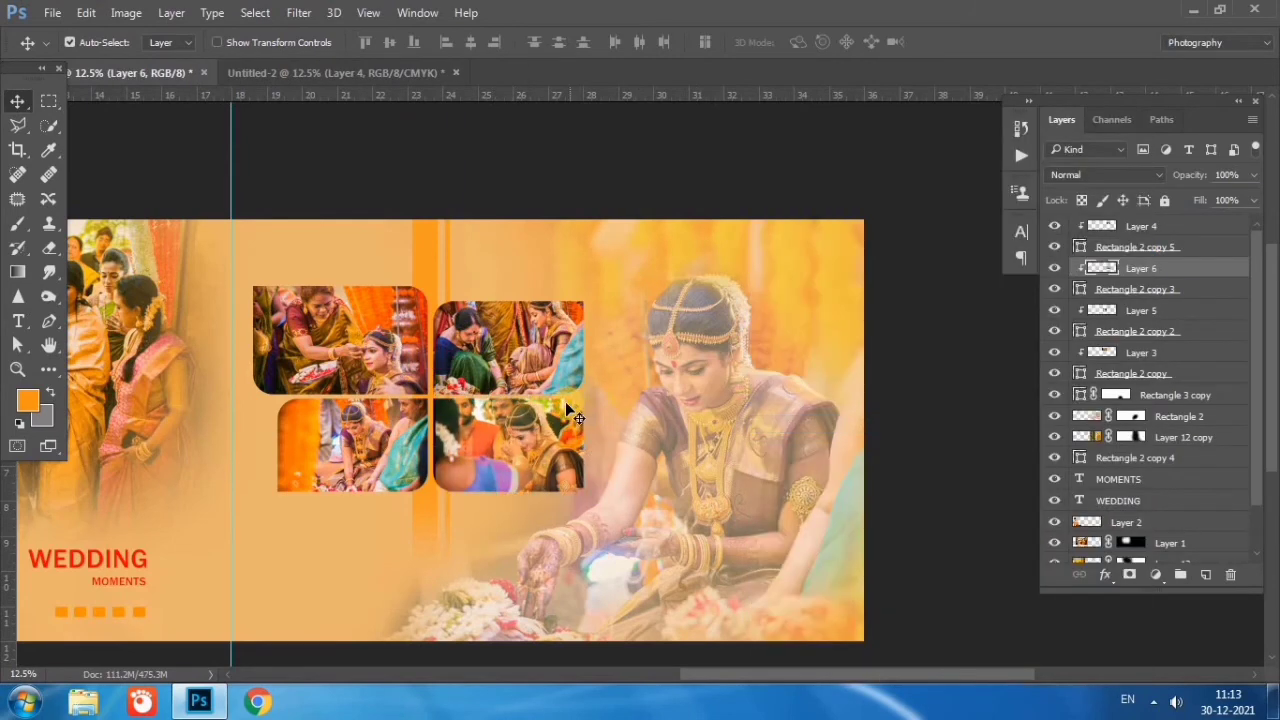
key(ctrl+t)
drag(595, 398, 582, 406)
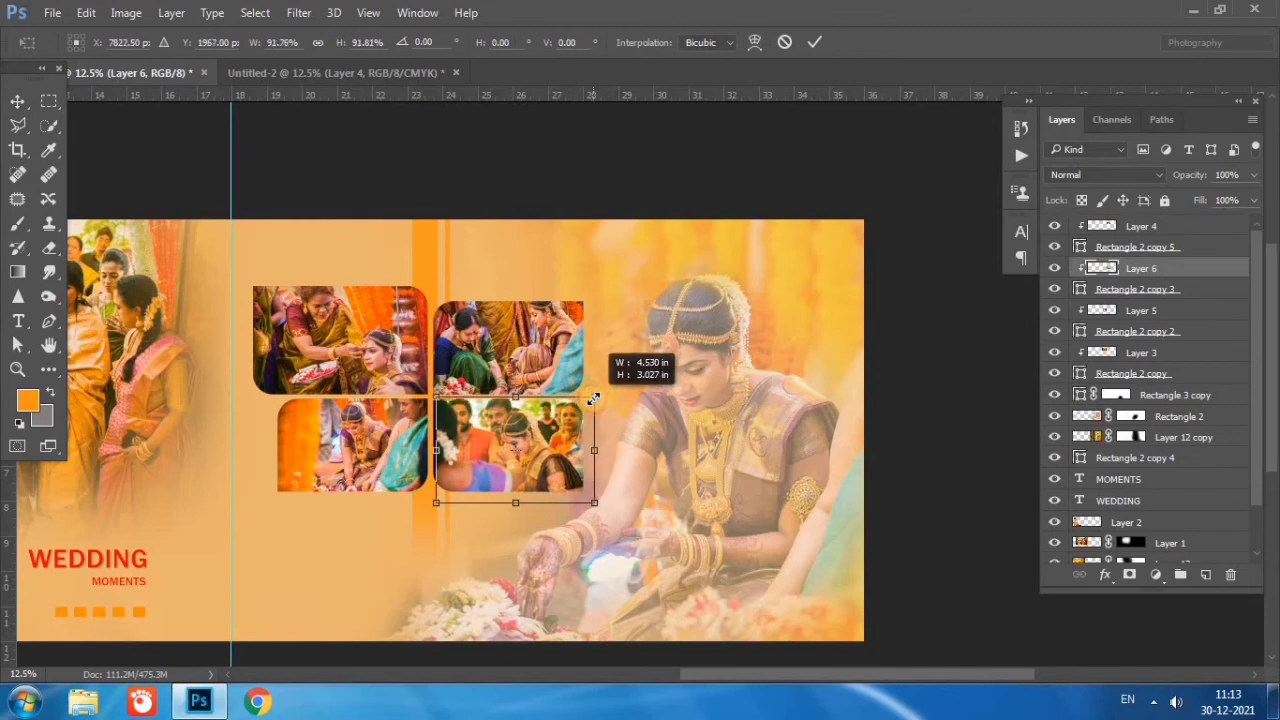
drag(590, 502, 587, 498)
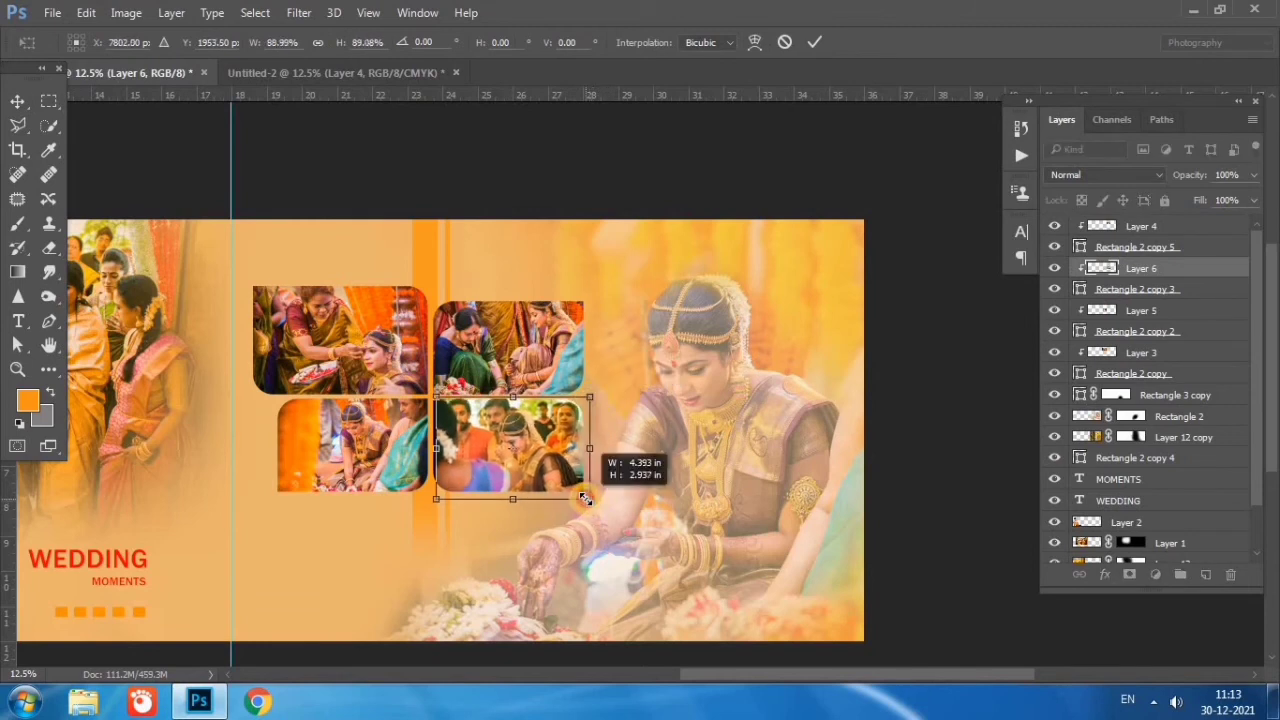
key(Return)
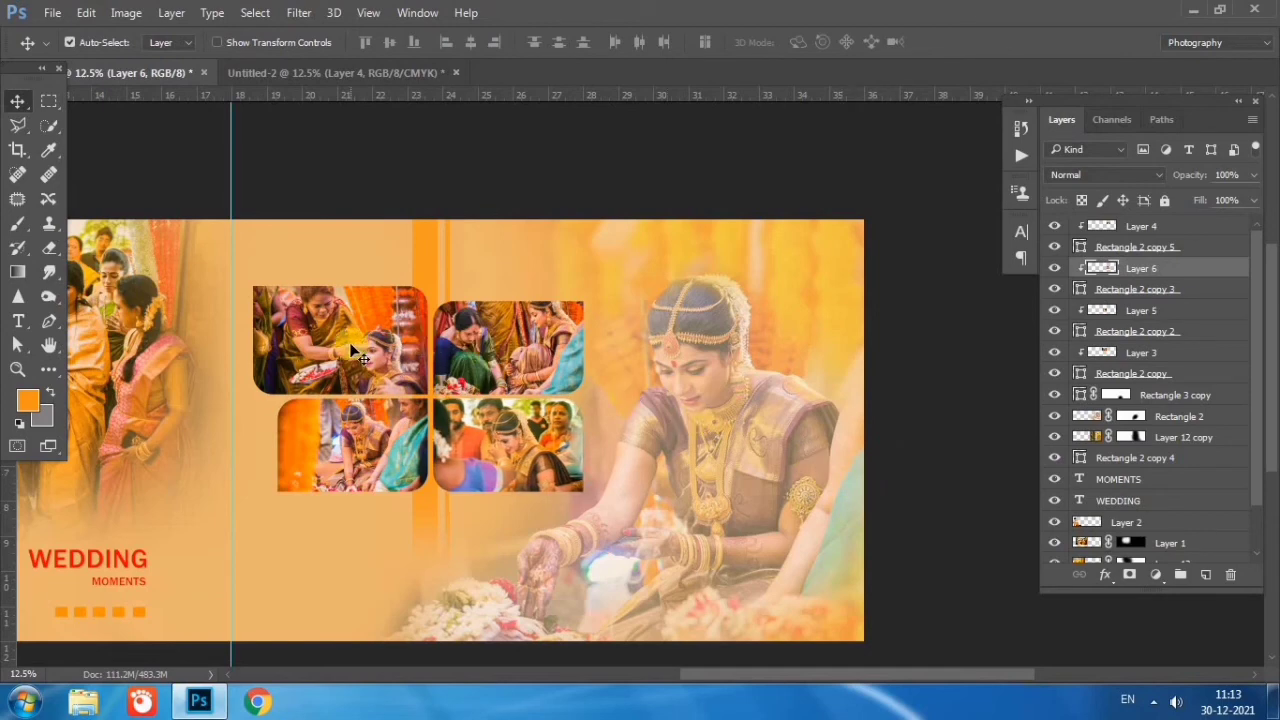
click(1160, 353)
- Add a 10 px white inside stroke to frames Rectangle 2 copy and Rectangle 2 copy 5
double_click(1205, 373)
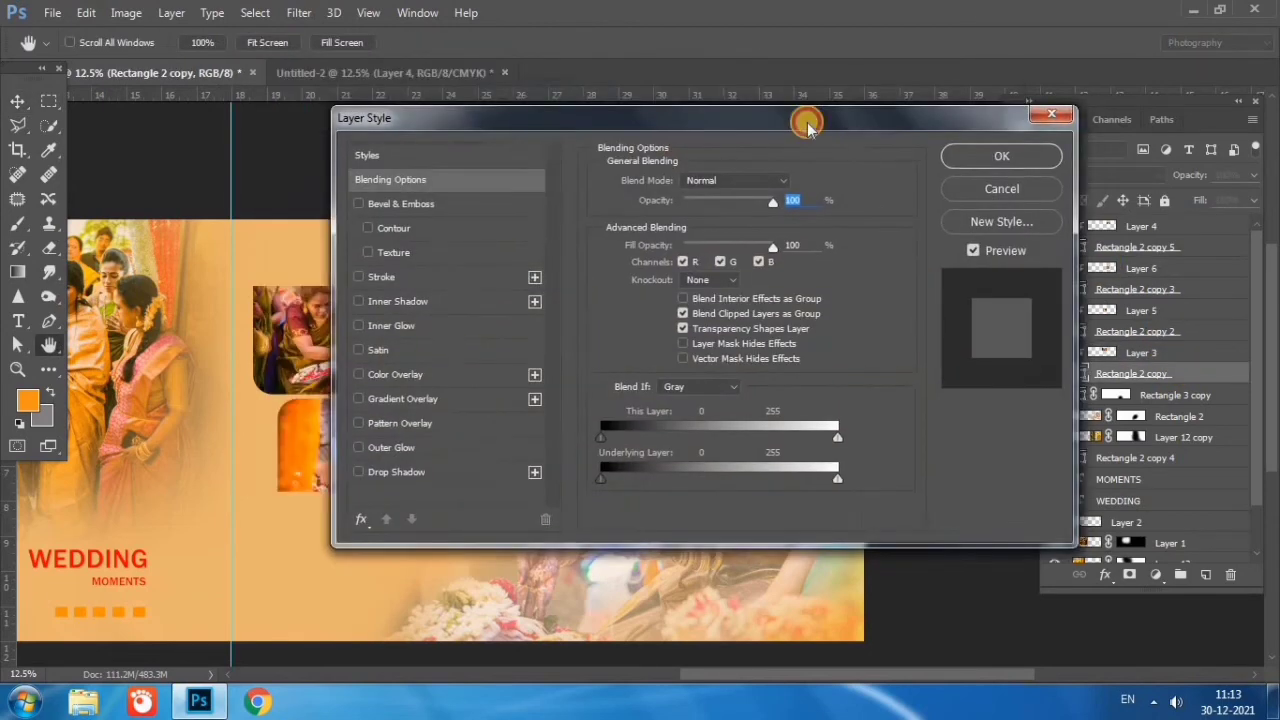
drag(613, 97, 849, 126)
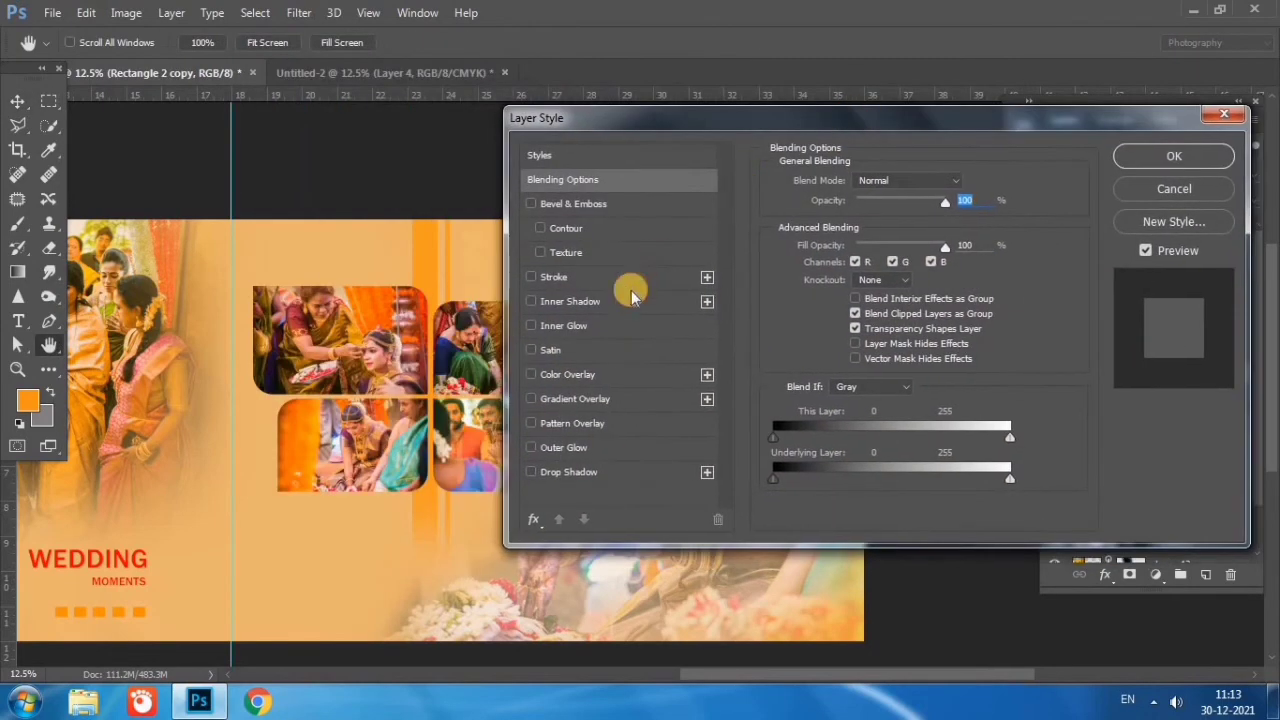
click(615, 292)
click(531, 301)
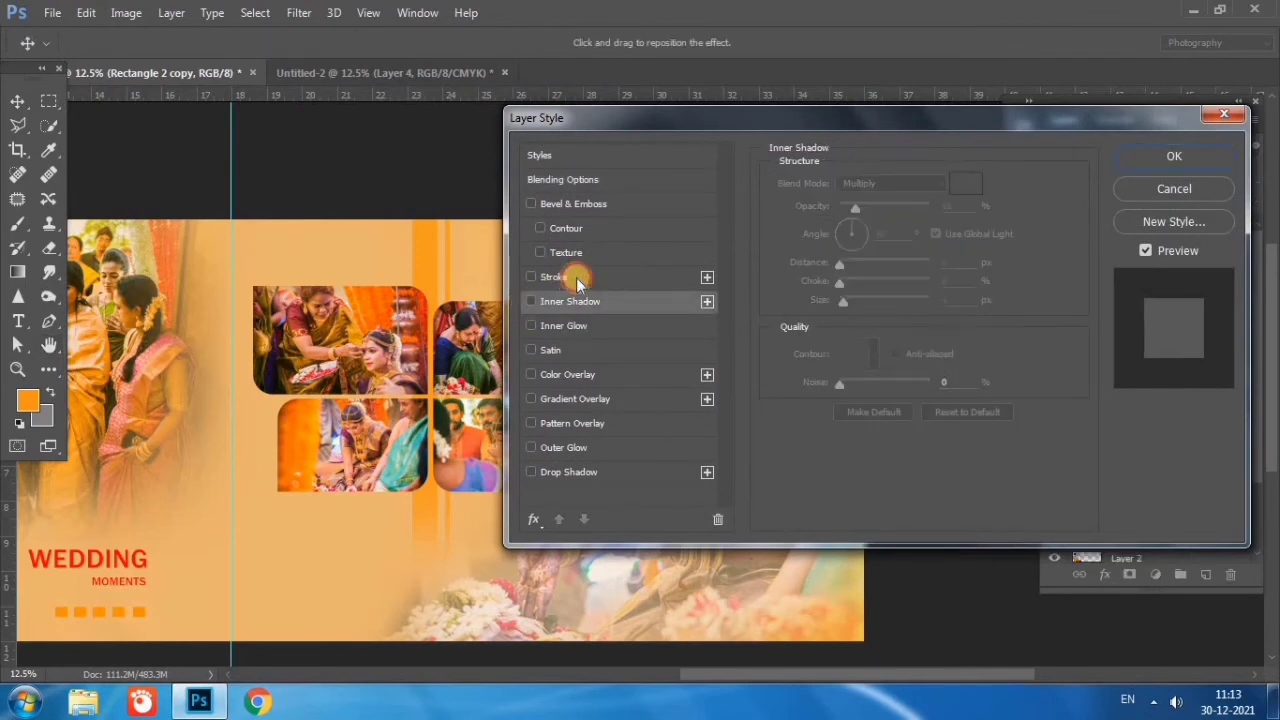
click(545, 277)
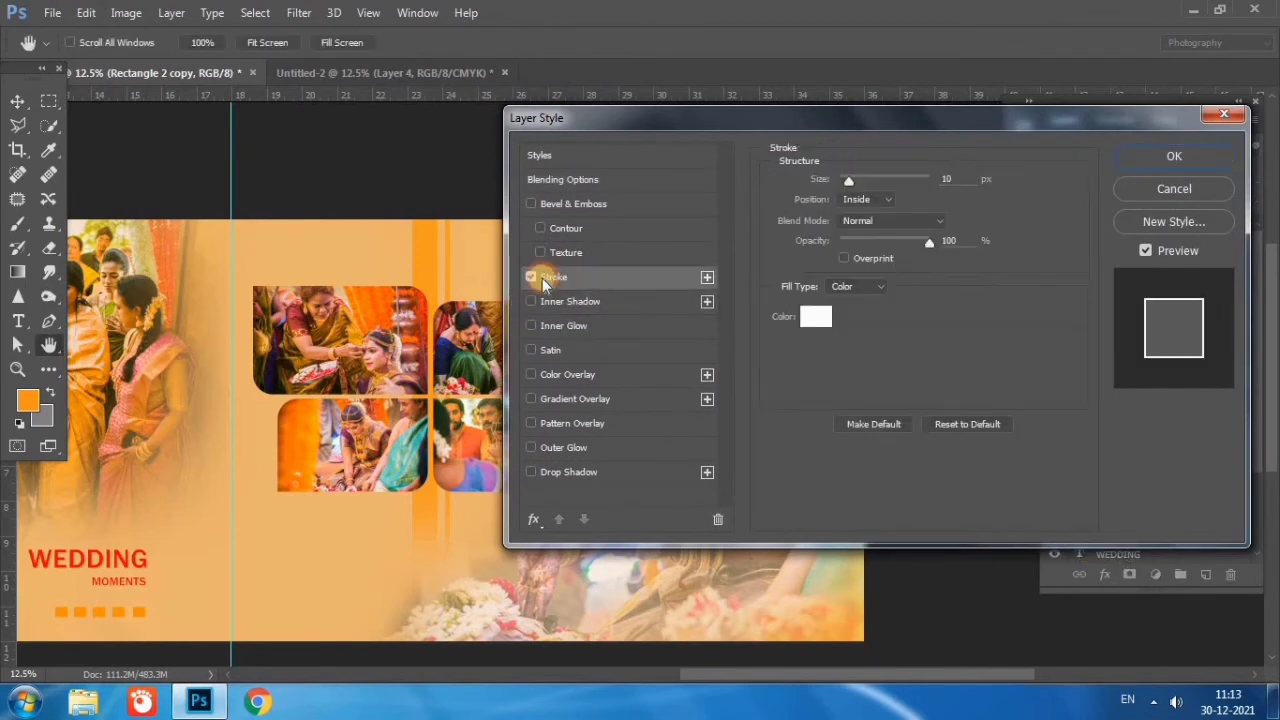
click(1141, 160)
click(490, 338)
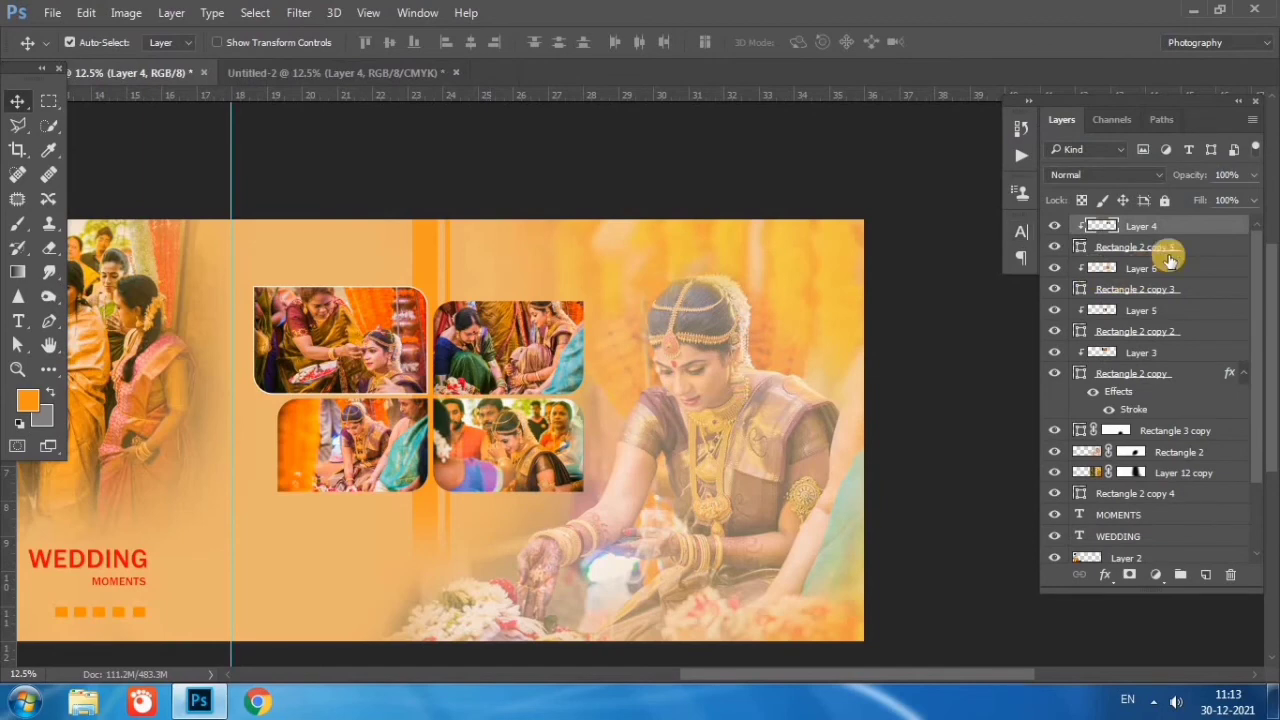
click(1200, 247)
double_click(1063, 247)
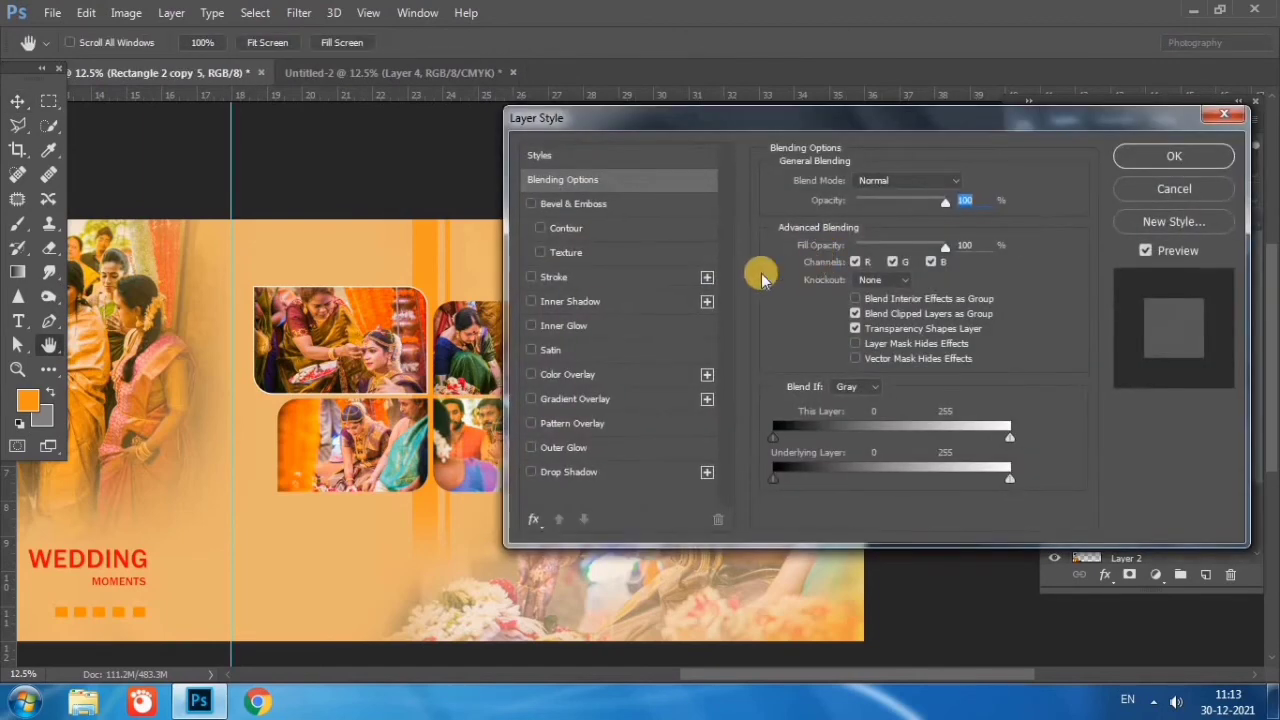
click(647, 279)
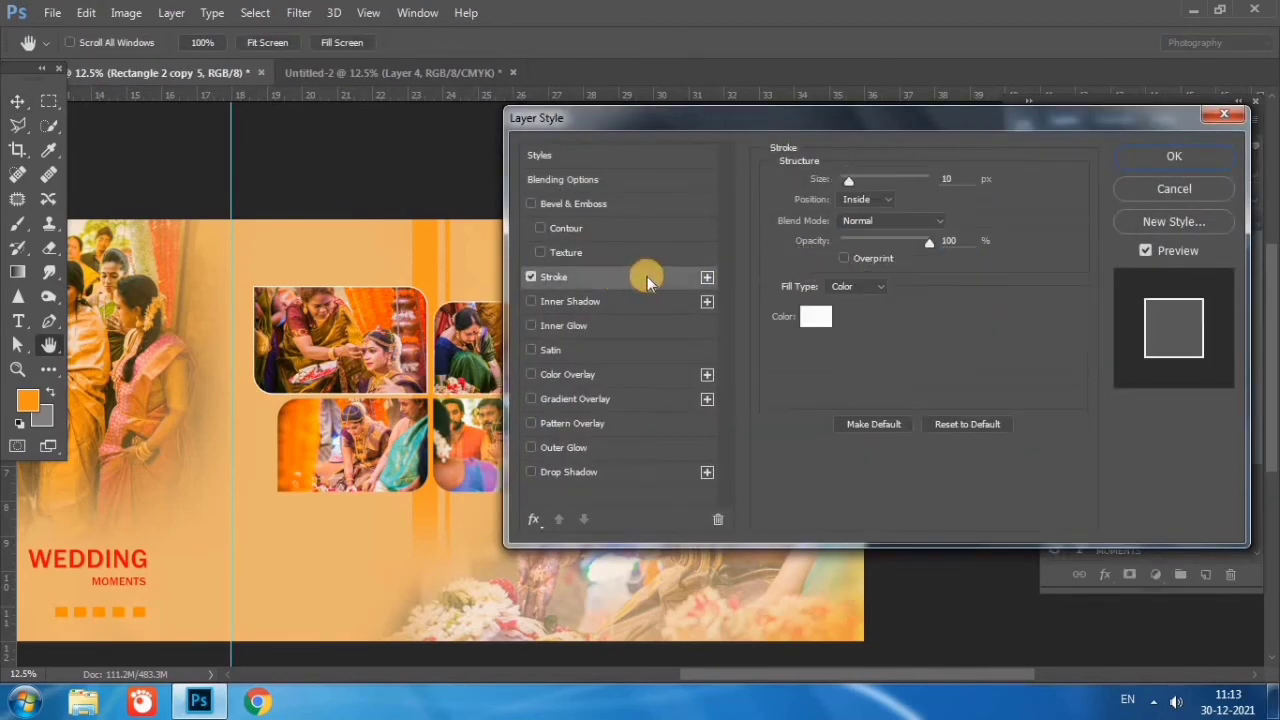
click(1136, 156)
- Apply the same white stroke to frames Rectangle 2 copy 3 and Rectangle 2 copy 2
click(1222, 324)
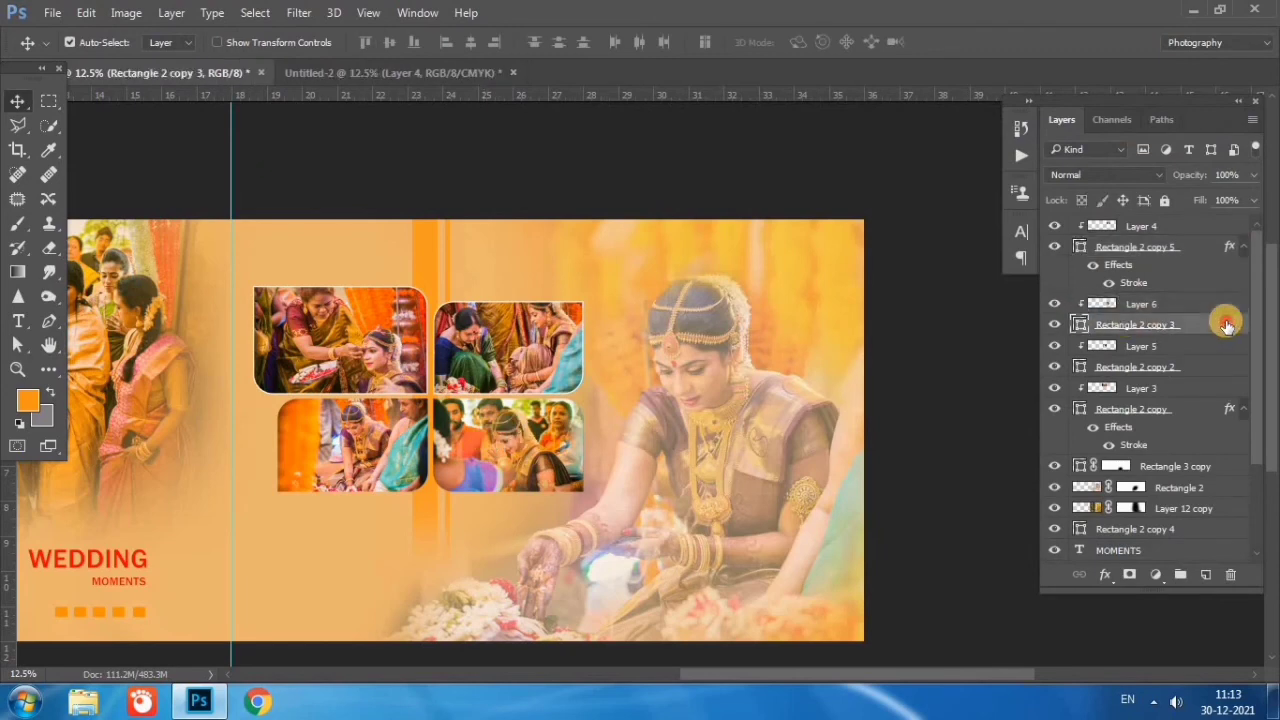
double_click(1222, 324)
click(585, 283)
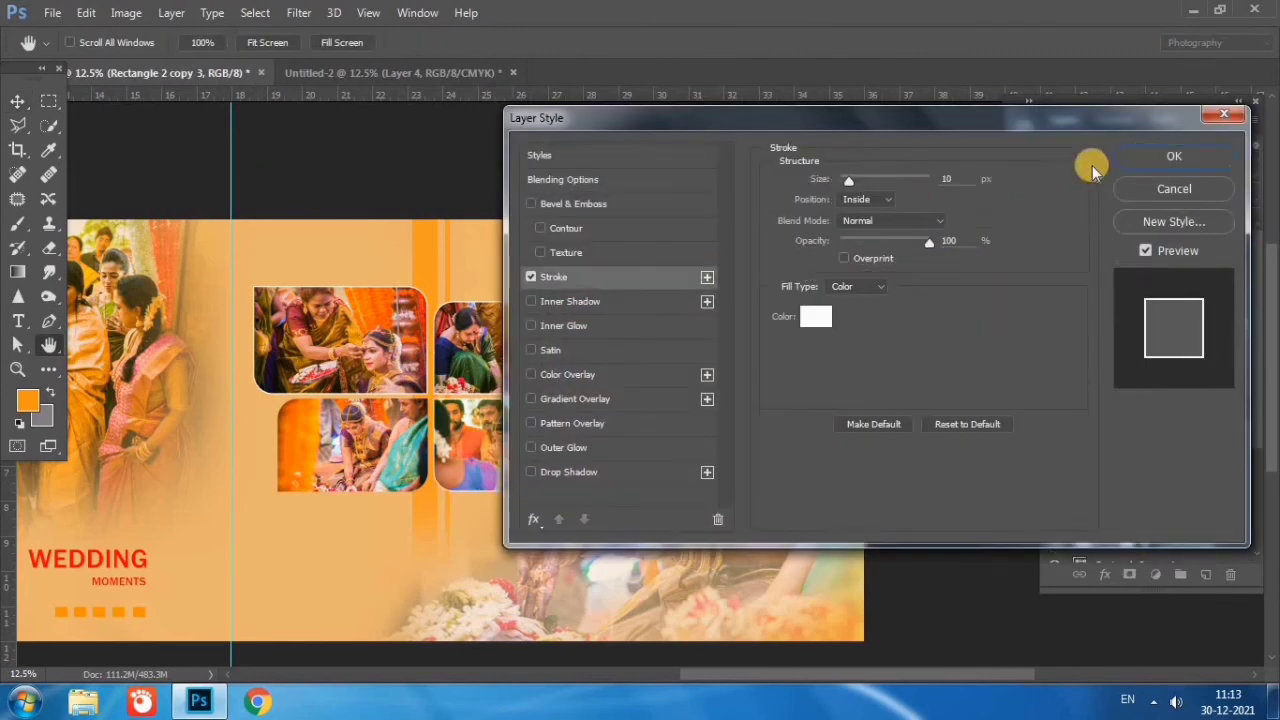
click(1135, 157)
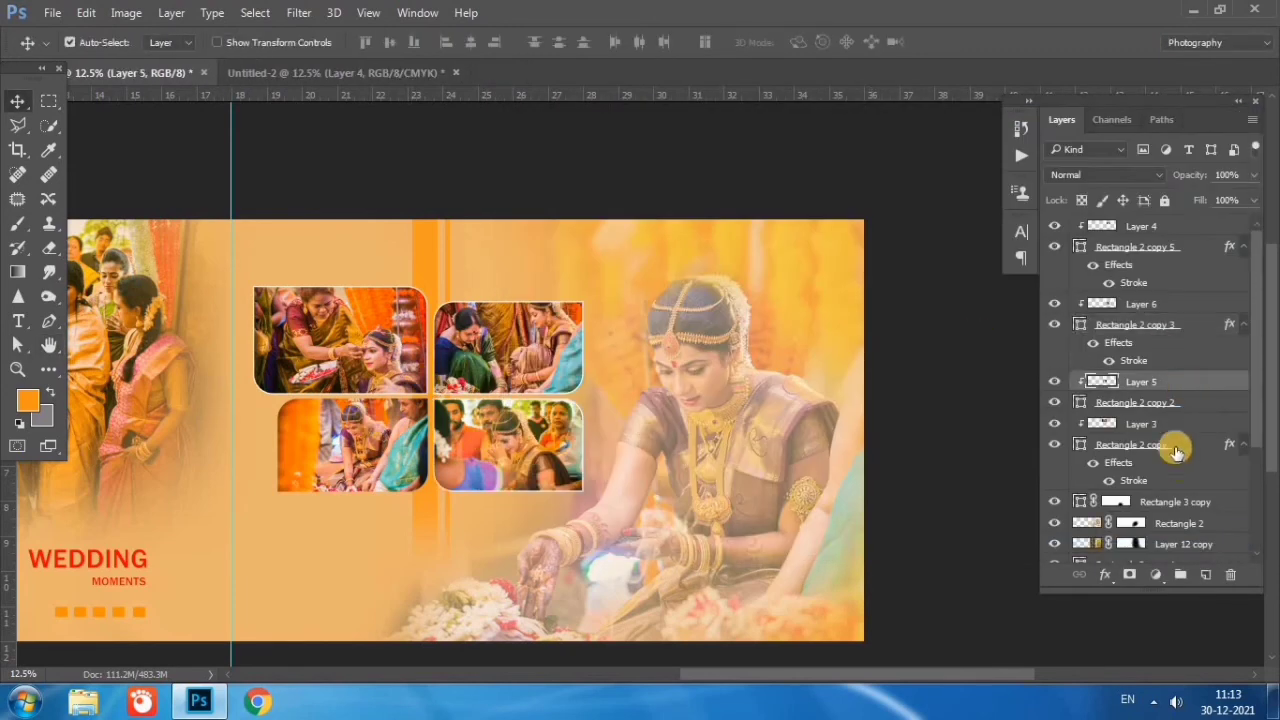
click(1212, 404)
double_click(1213, 412)
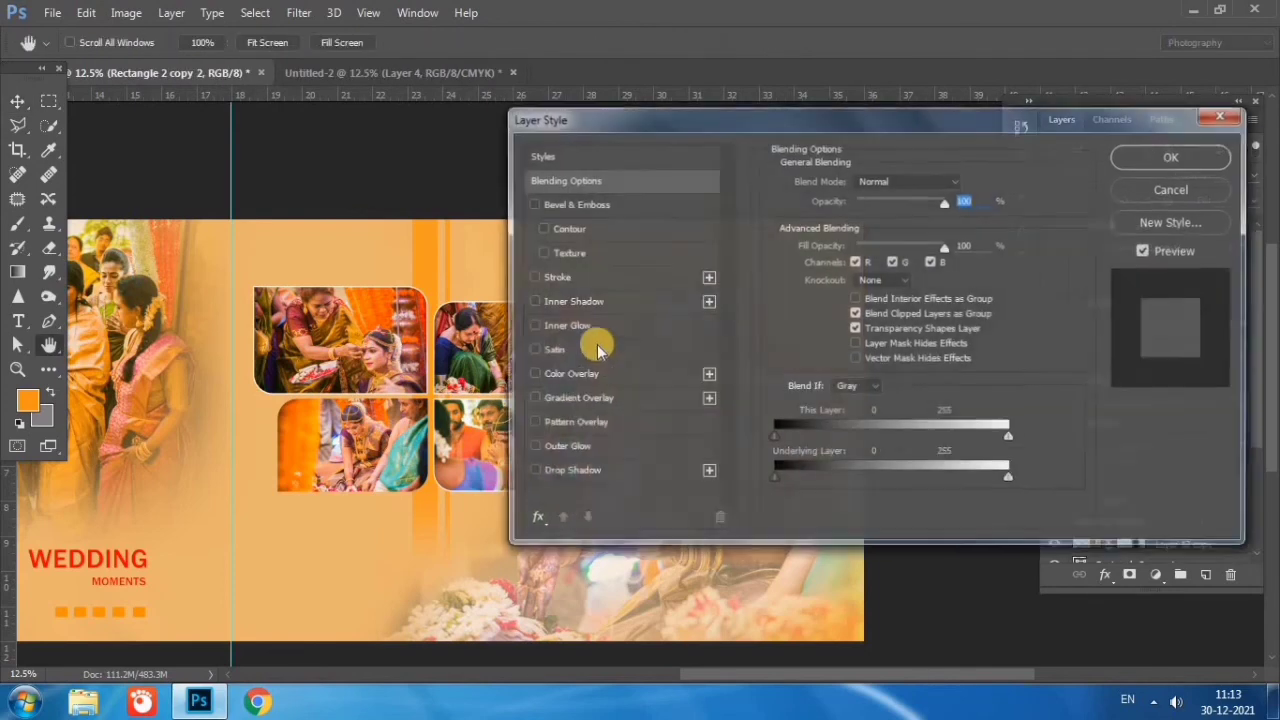
click(573, 280)
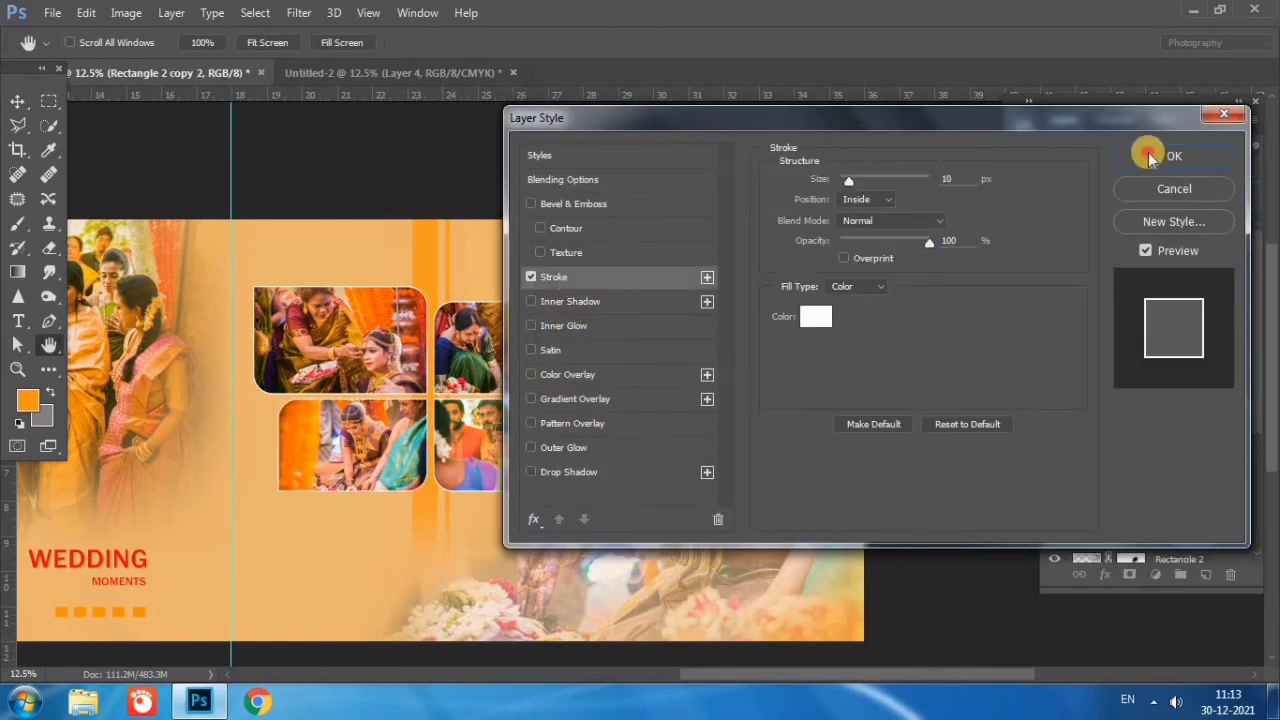
click(1150, 156)
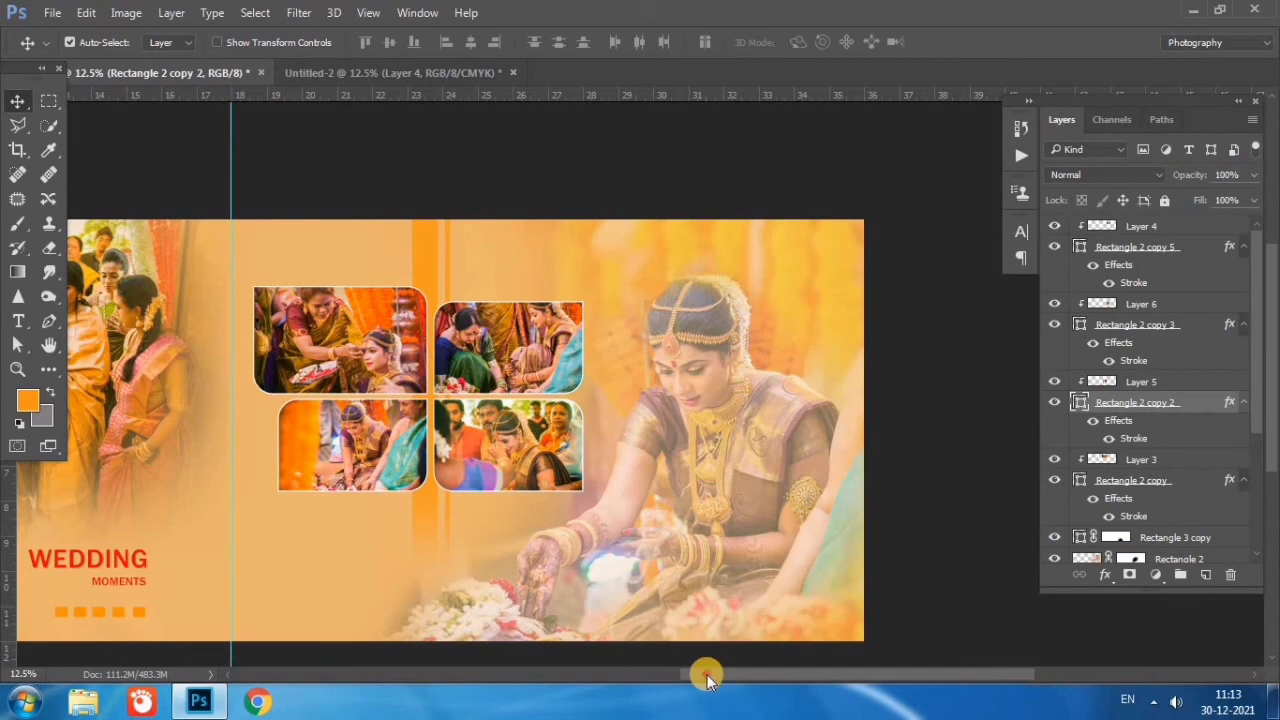
mouse_move(706, 673)
mouse_down()
mouse_move(630, 678)
mouse_move(677, 674)
mouse_up()
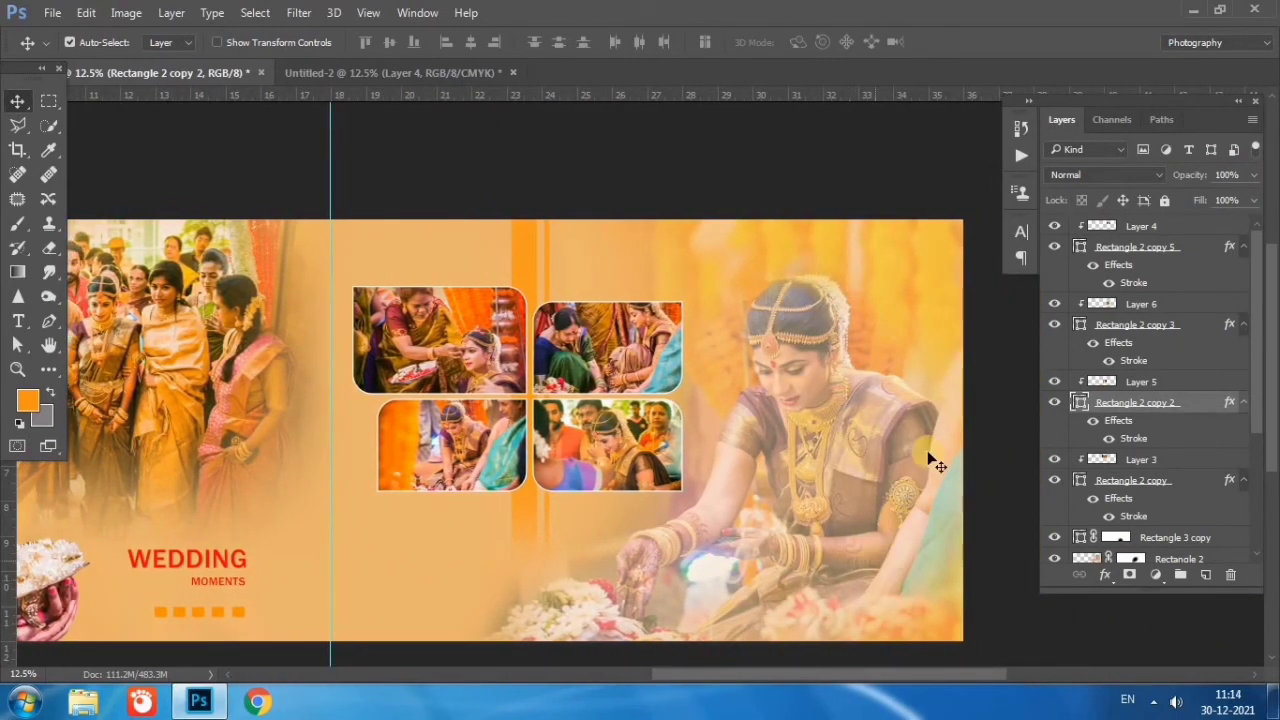
- Add a 24 pt 'WEDDING WEDDING WEDDING' text line on the top layer below the grid
click(1172, 227)
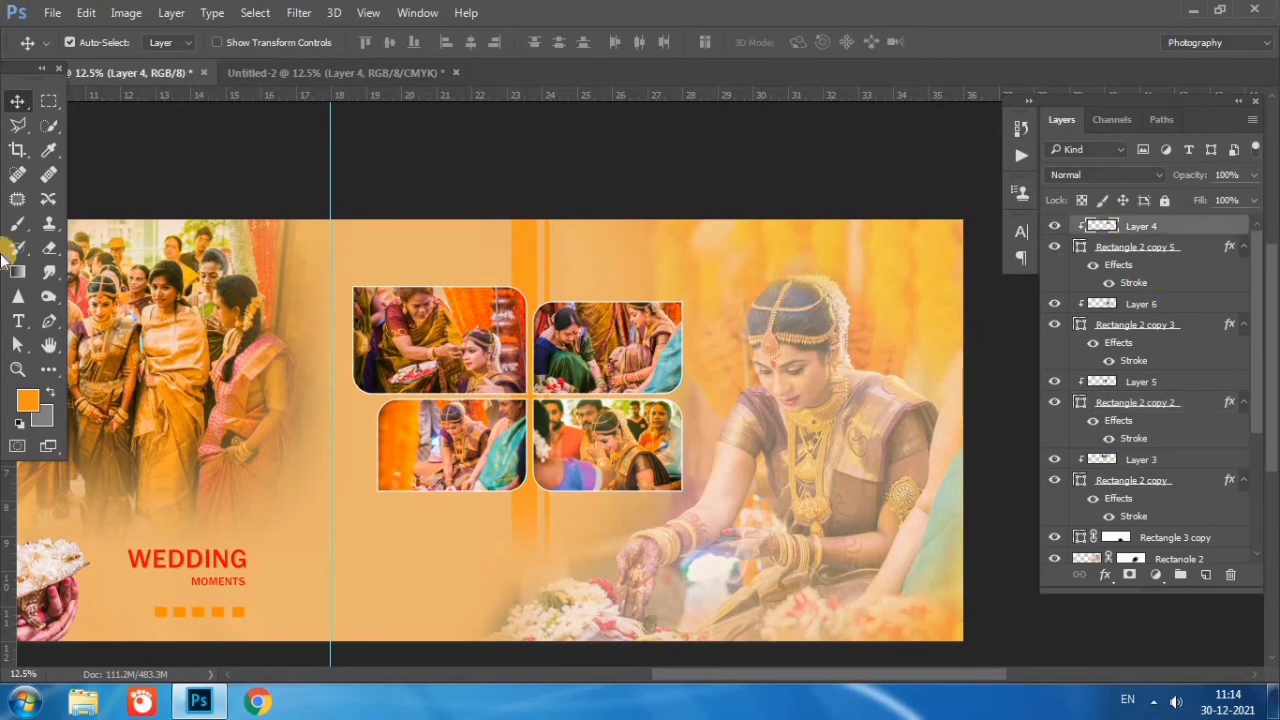
click(20, 322)
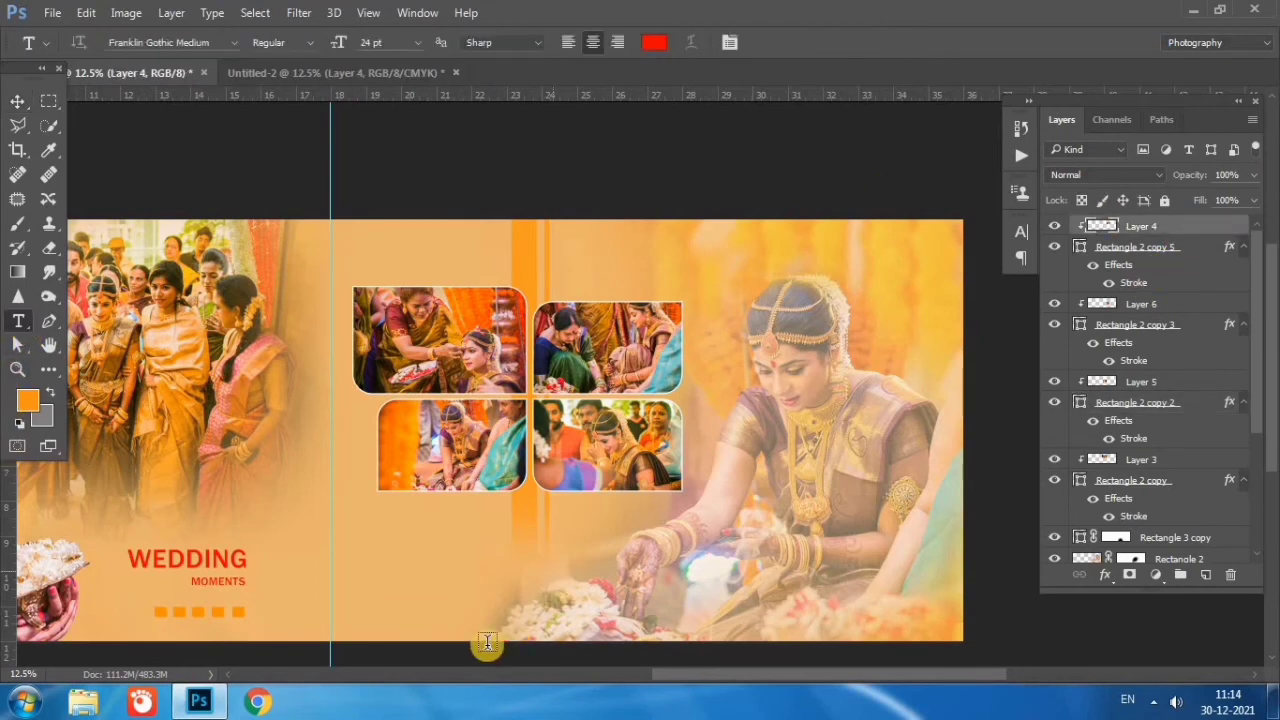
click(366, 557)
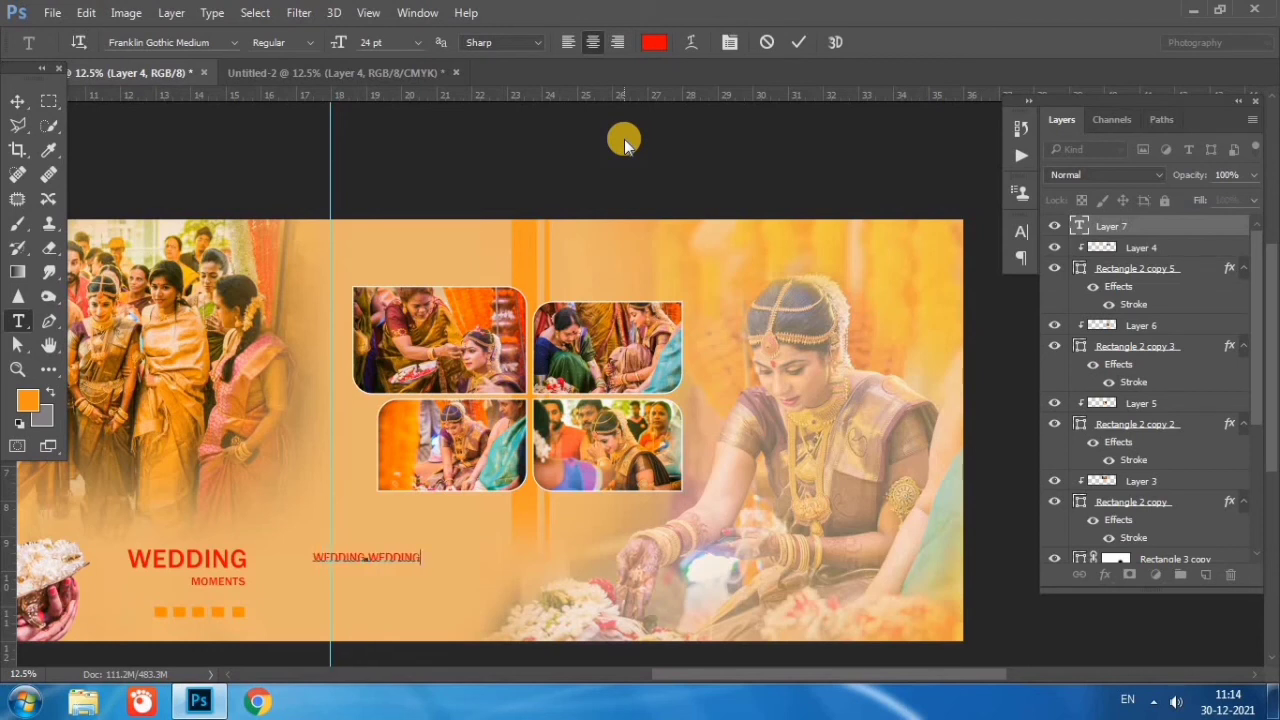
text( WEDD)
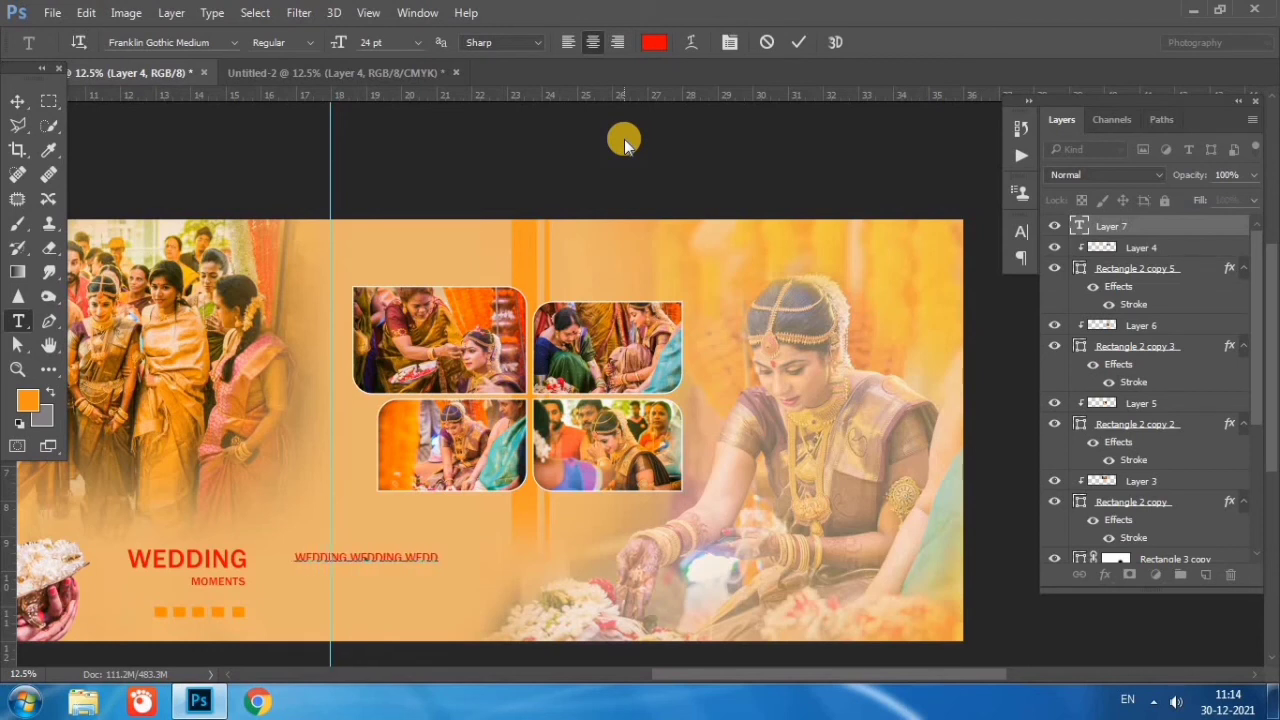
text(ING)
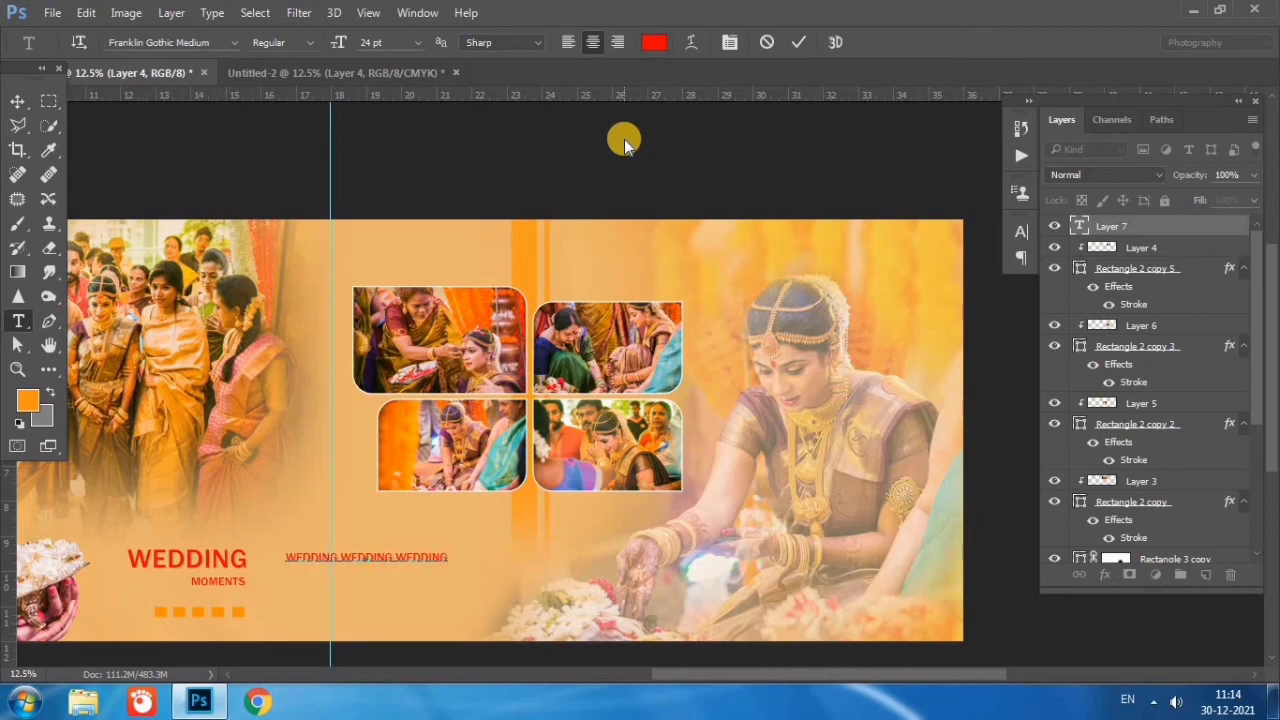
click(17, 101)
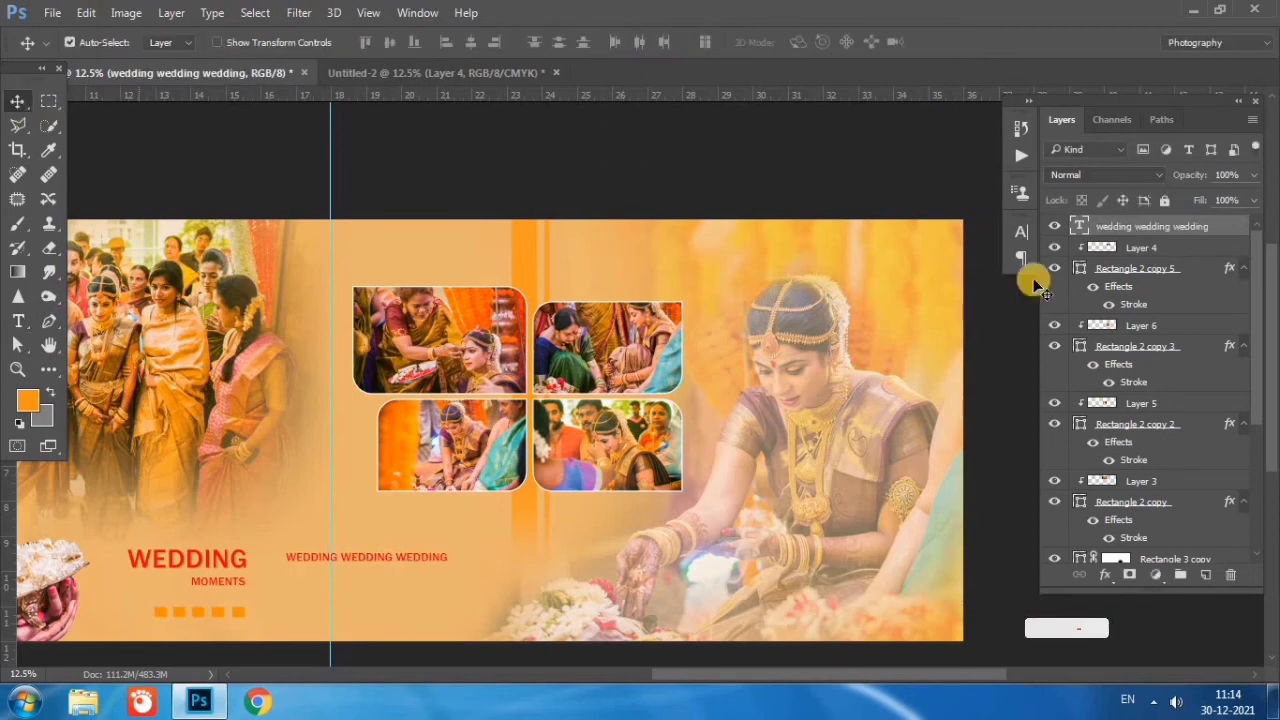
- Colour the text line orange ff8e00 and drag it under the photo grid
double_click(1078, 226)
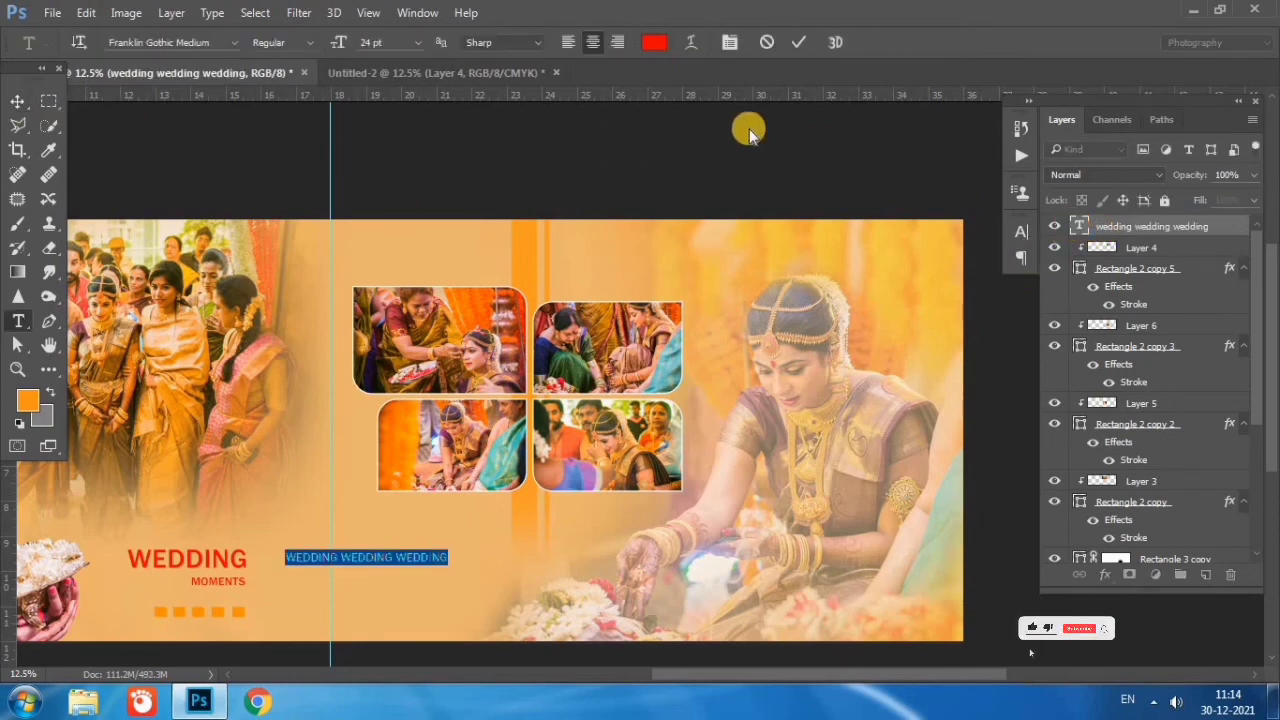
click(655, 42)
click(523, 230)
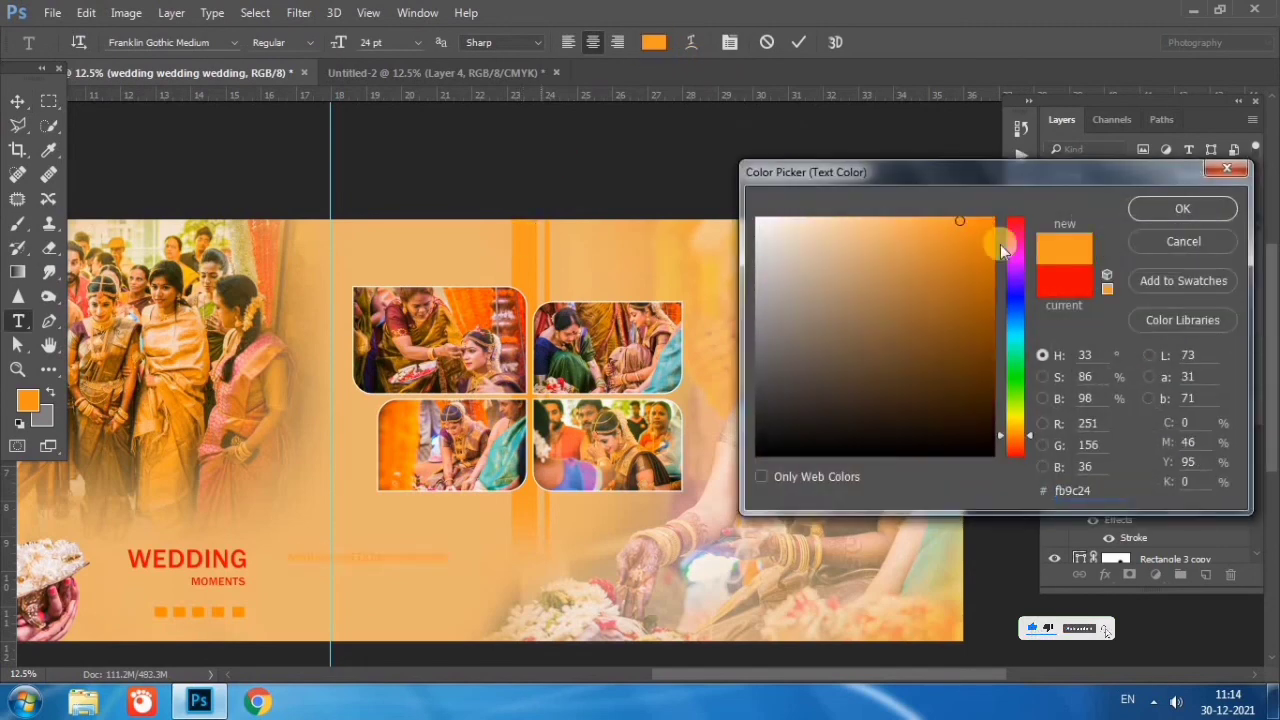
click(993, 218)
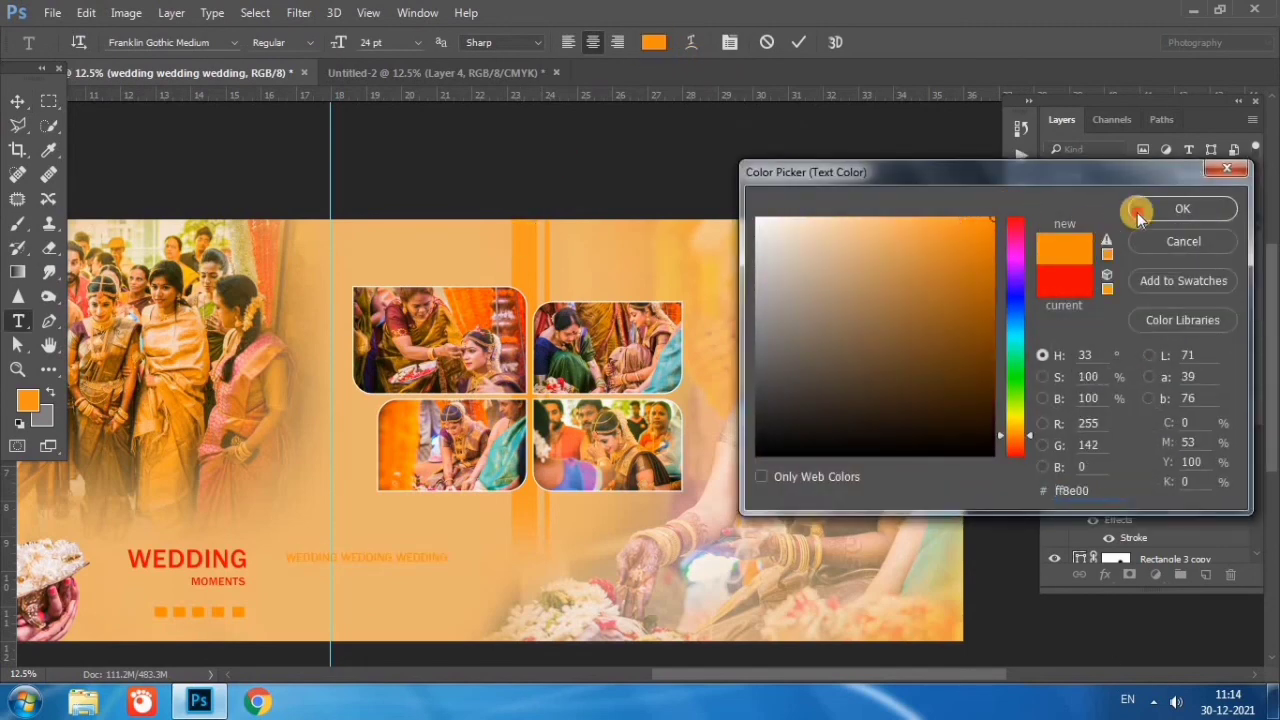
click(1138, 210)
click(17, 101)
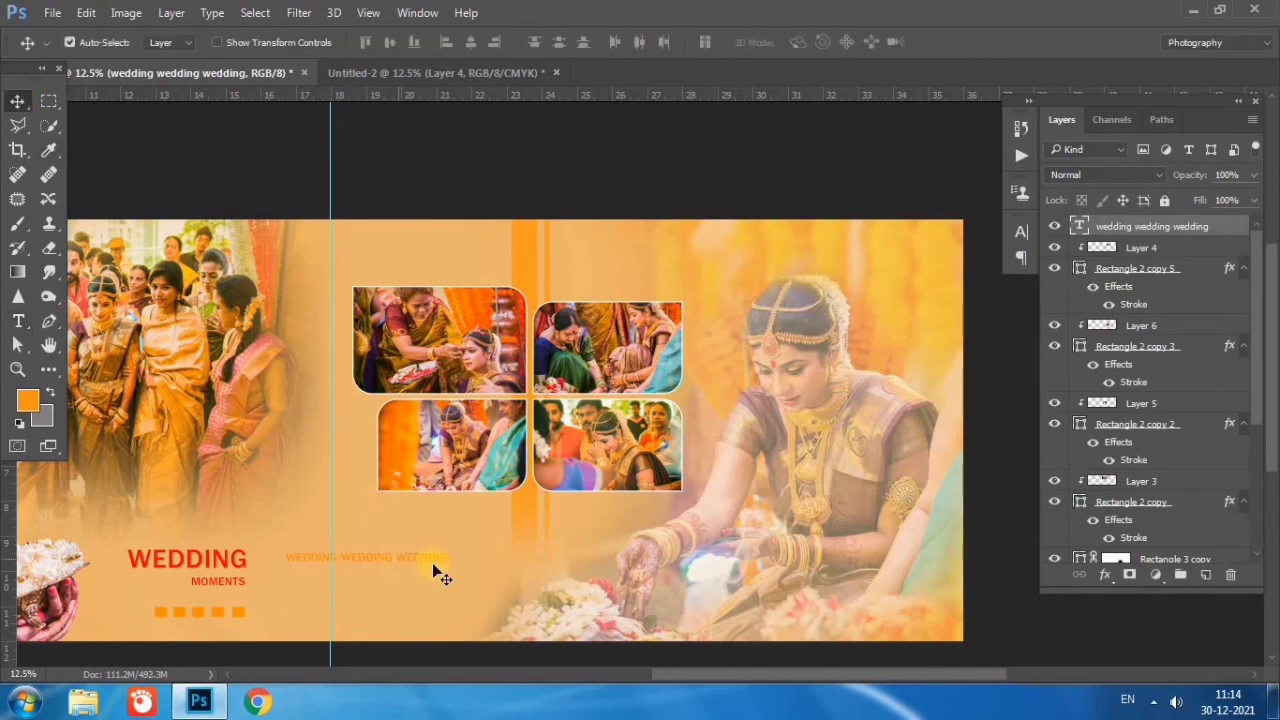
drag(437, 560, 518, 557)
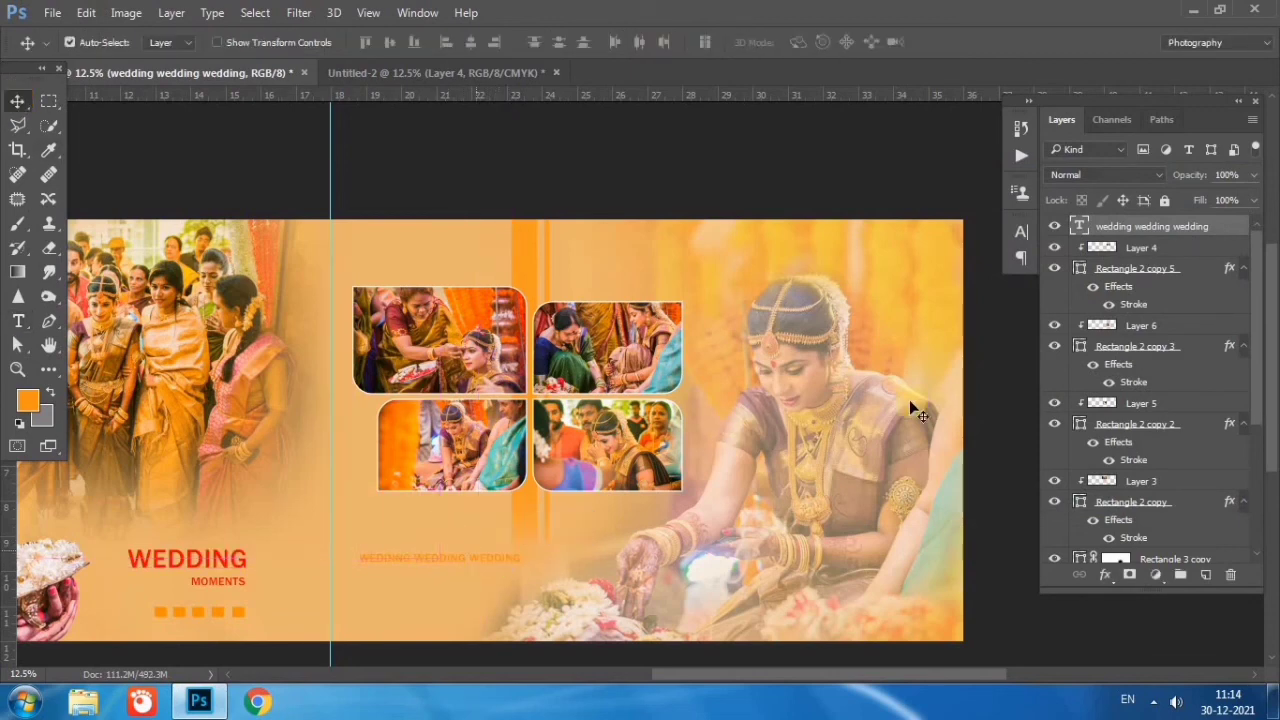
- Make the wedding line red ff0000 at 14 pt, then duplicate it just below
double_click(1078, 224)
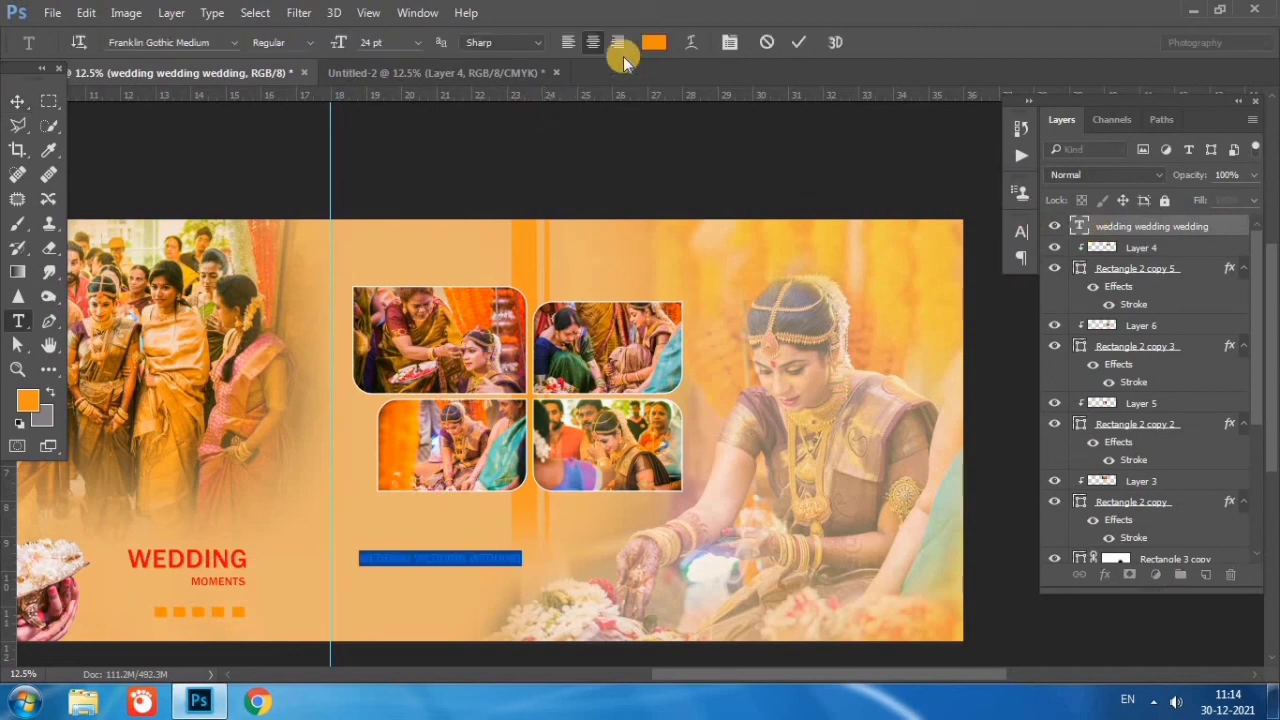
click(652, 42)
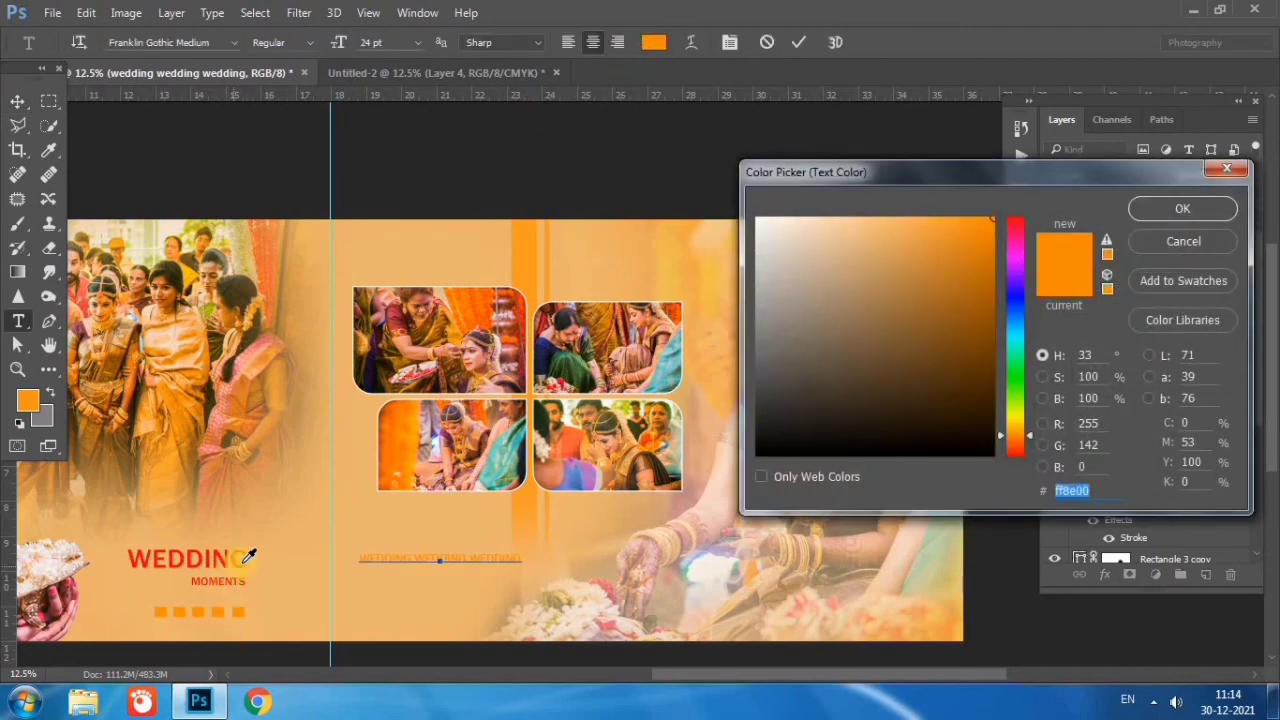
click(229, 566)
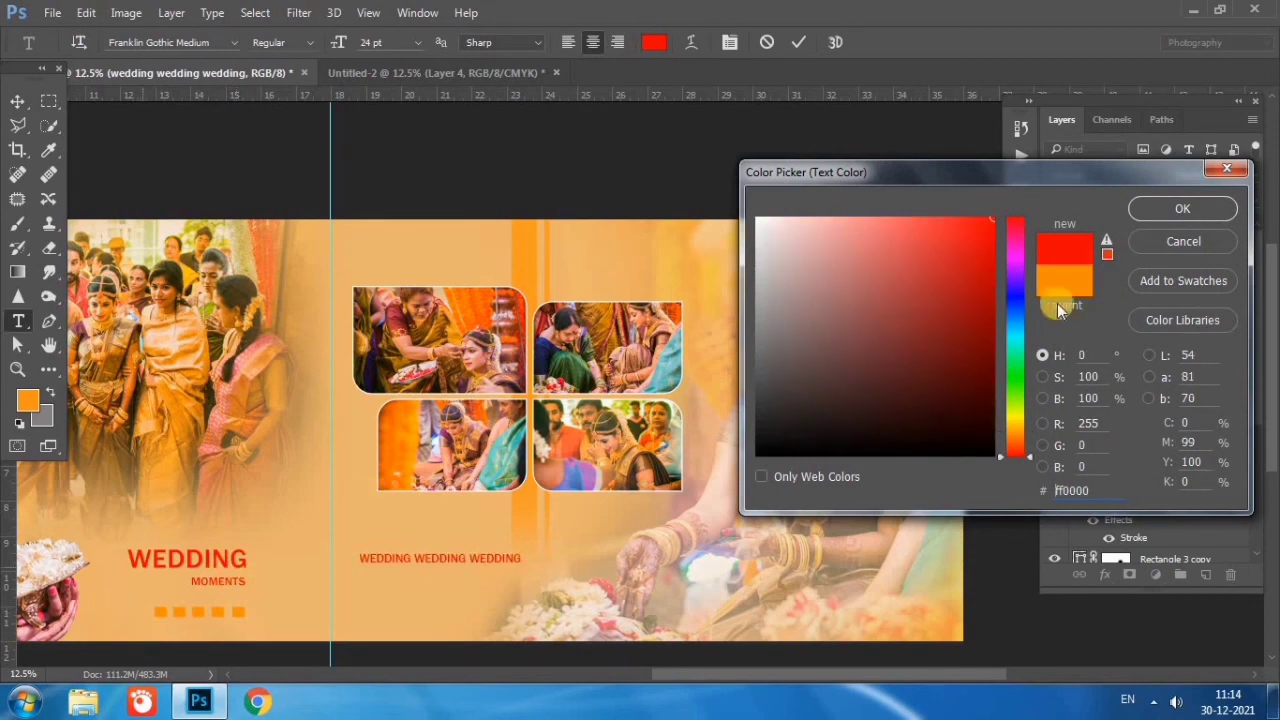
click(1181, 208)
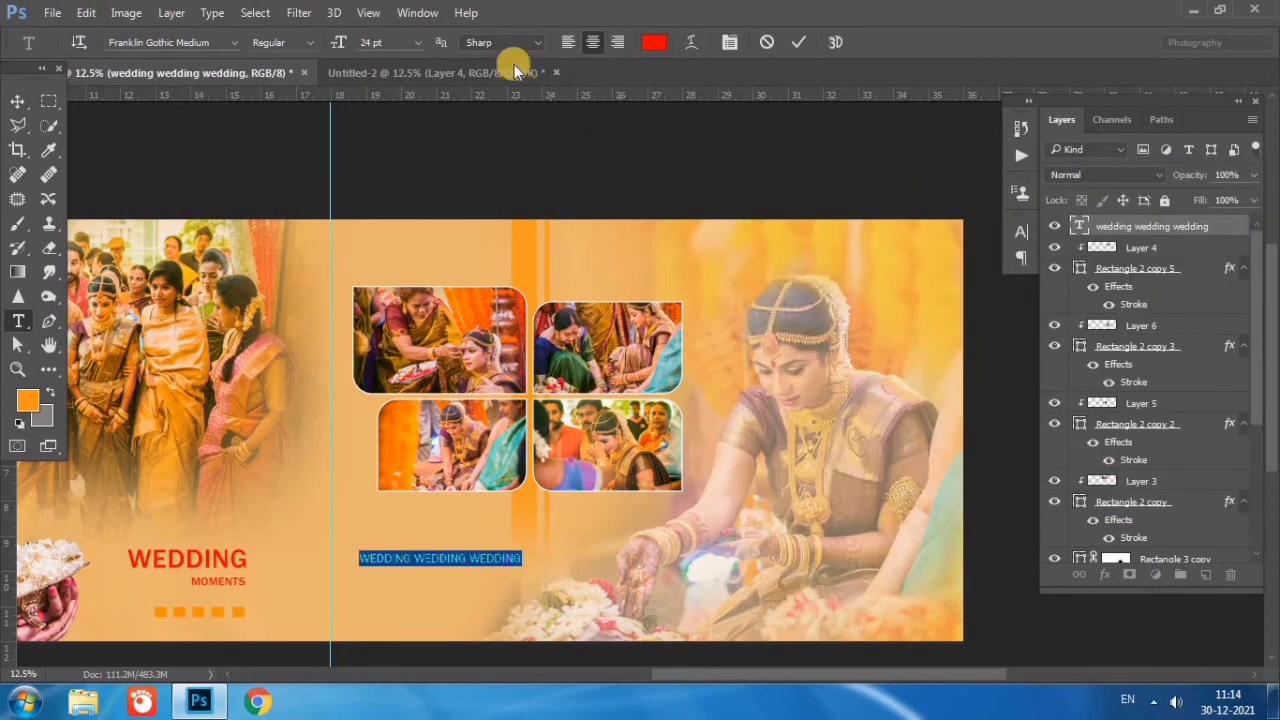
click(418, 42)
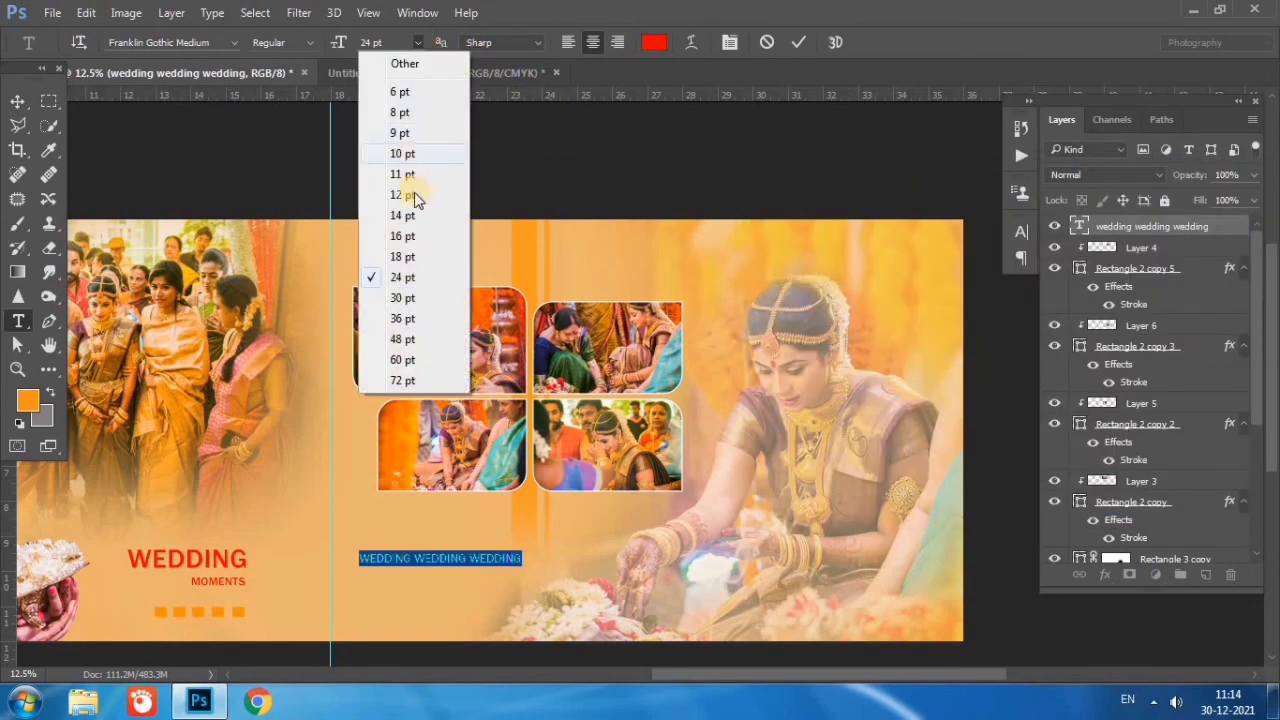
click(403, 215)
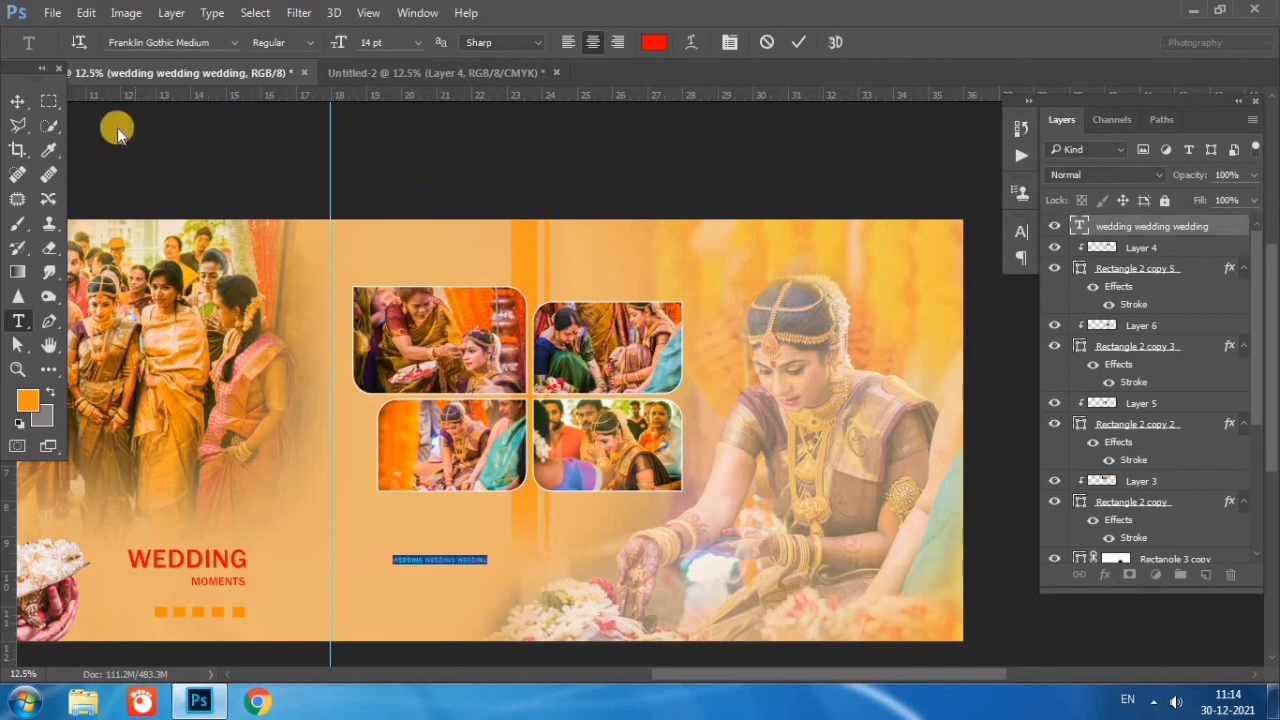
click(15, 104)
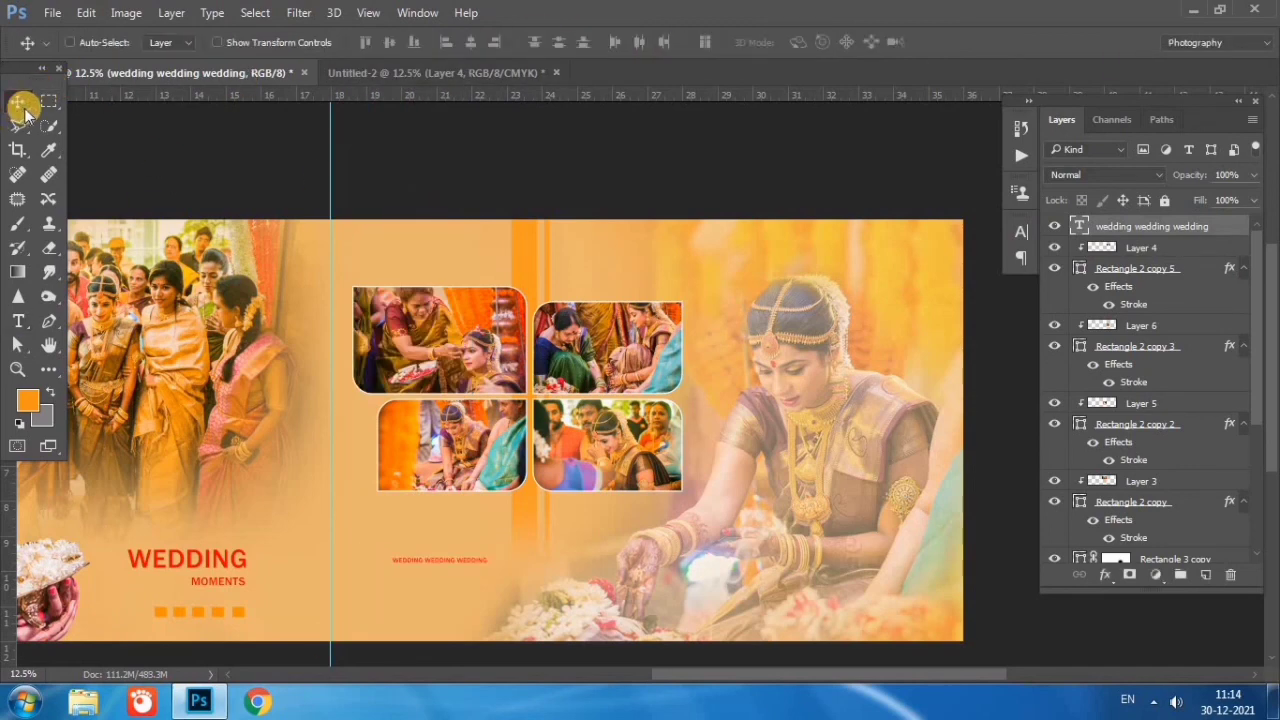
key(ctrl+j)
key(shift+Down)
key(shift+Down)
key(shift+Down)
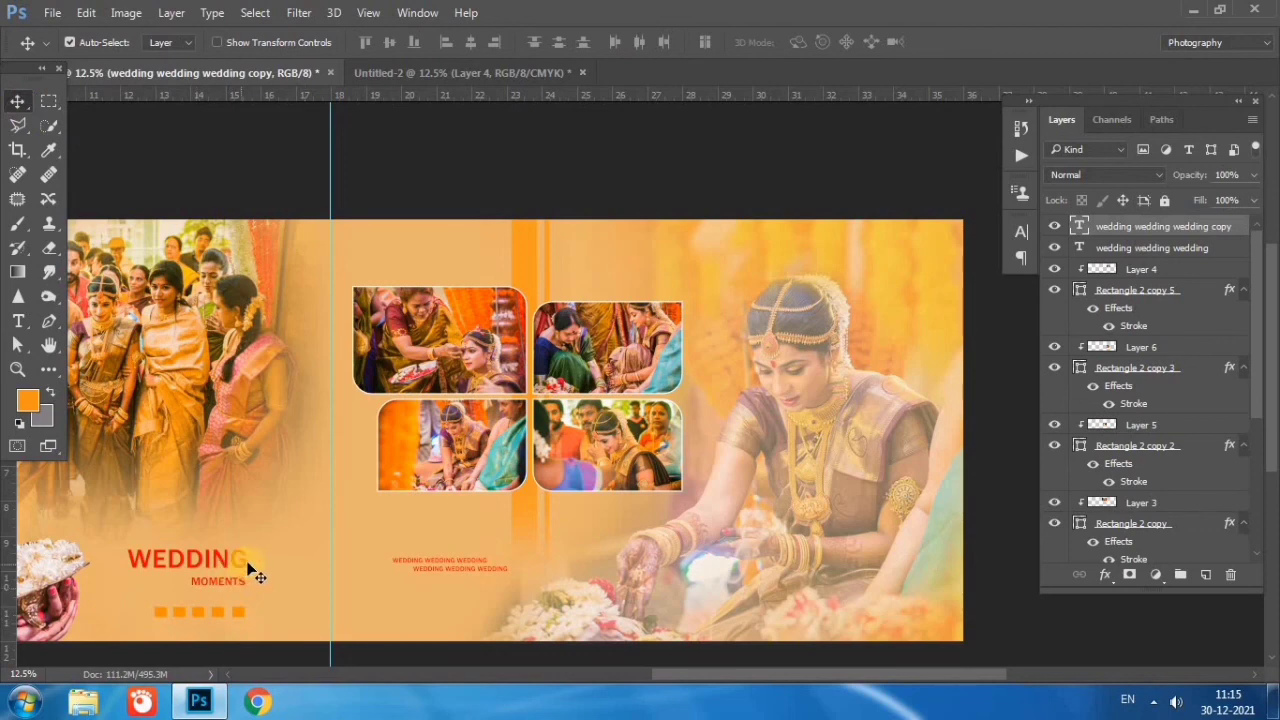
- Place WEDDING and MOMENTS beneath the grid and move both small red lines left
drag(245, 568, 453, 552)
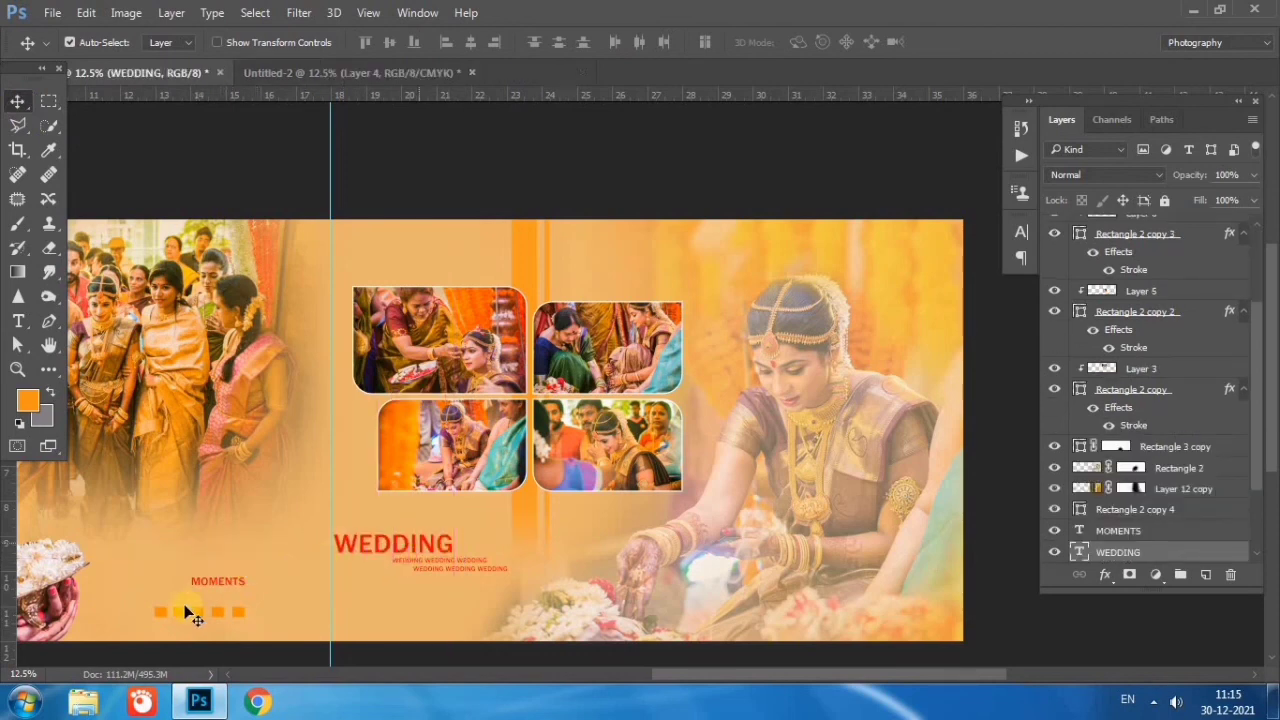
drag(240, 588, 464, 612)
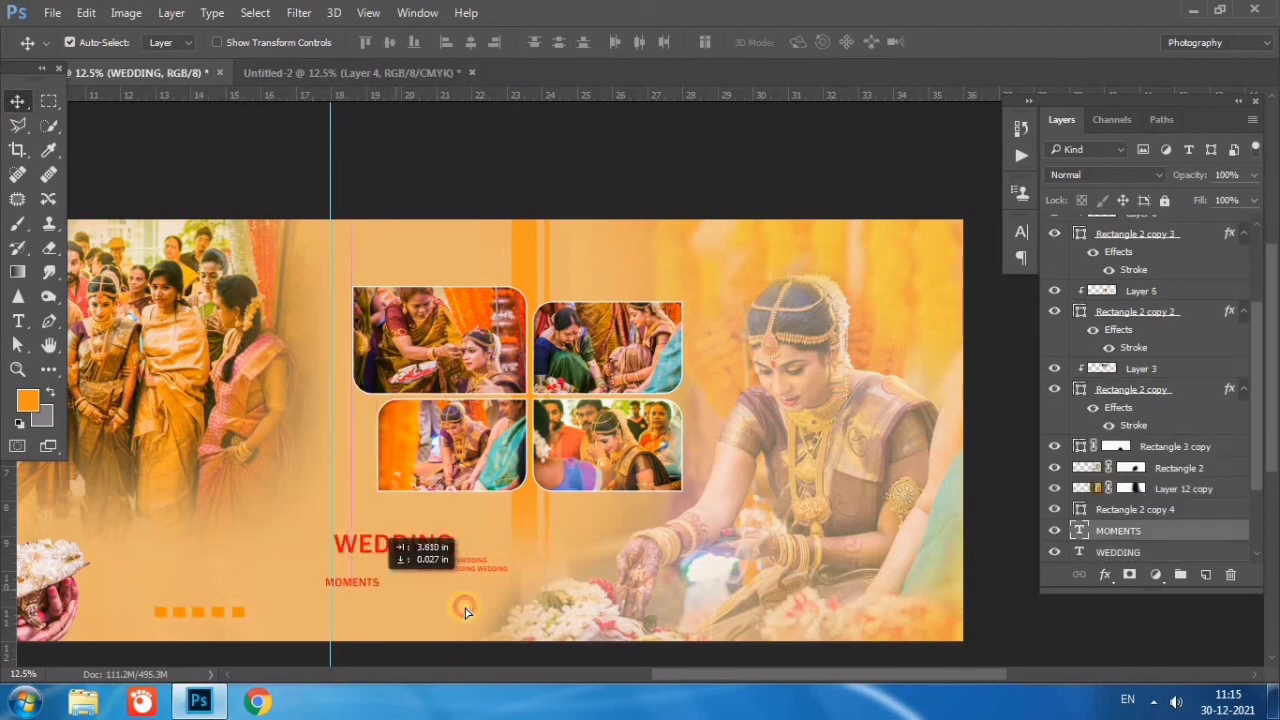
click(470, 566)
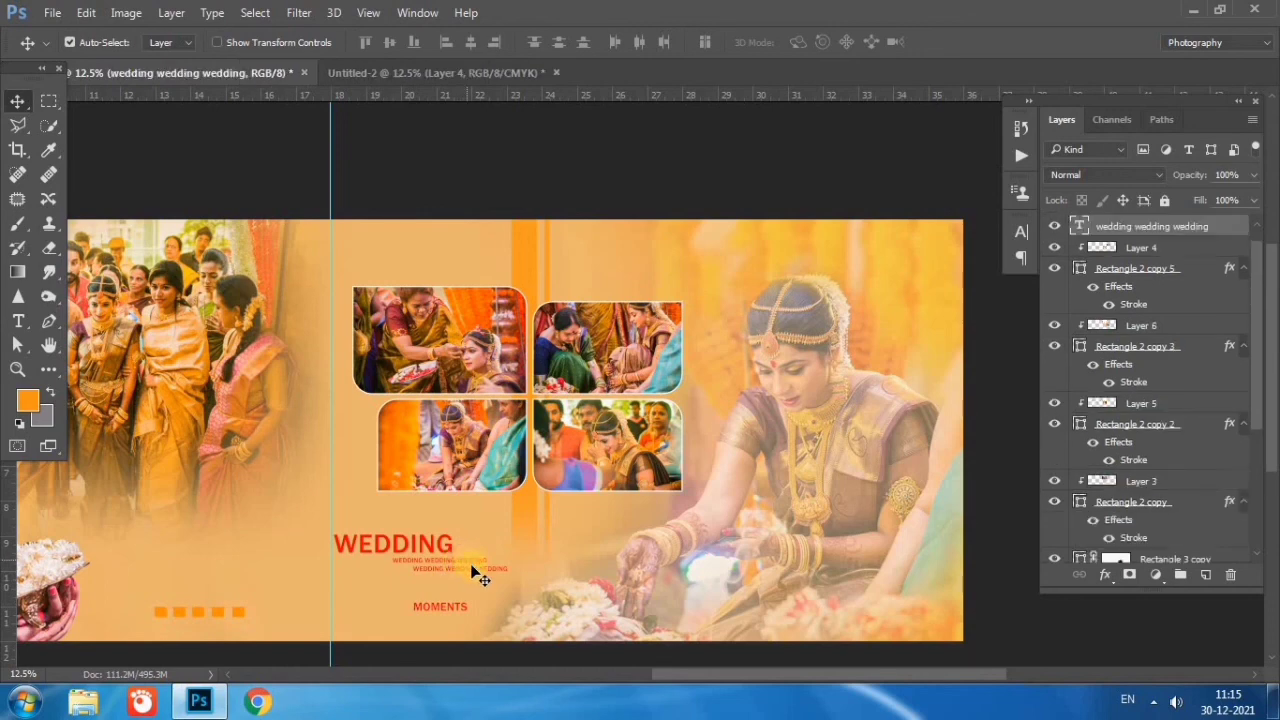
key(ctrl+j)
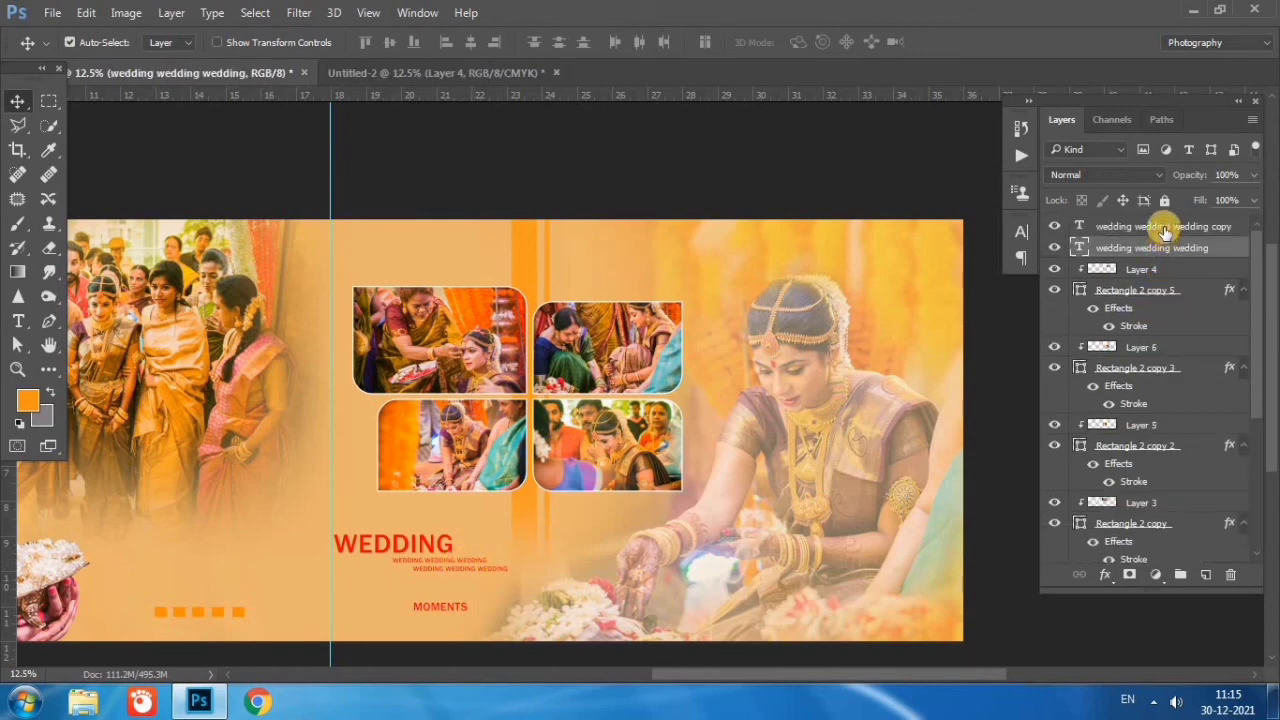
shift+click(1165, 228)
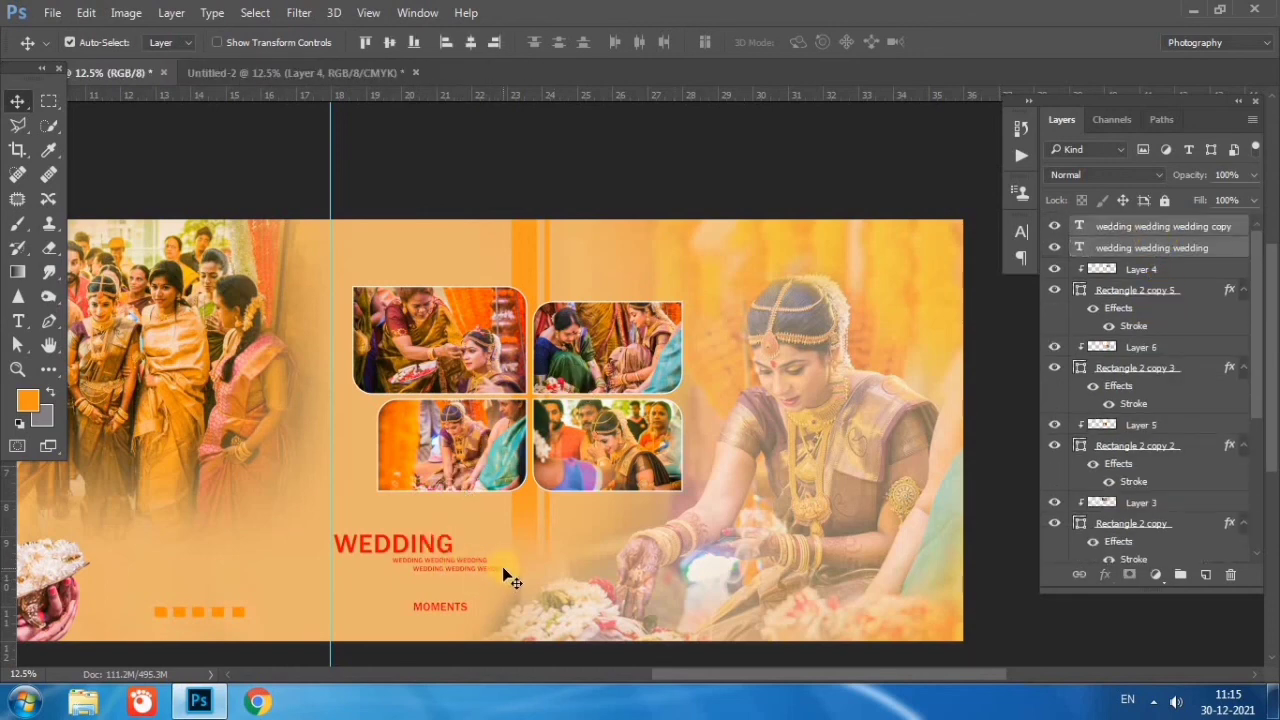
mouse_move(503, 567)
mouse_down()
mouse_move(266, 584)
mouse_move(283, 584)
mouse_up()
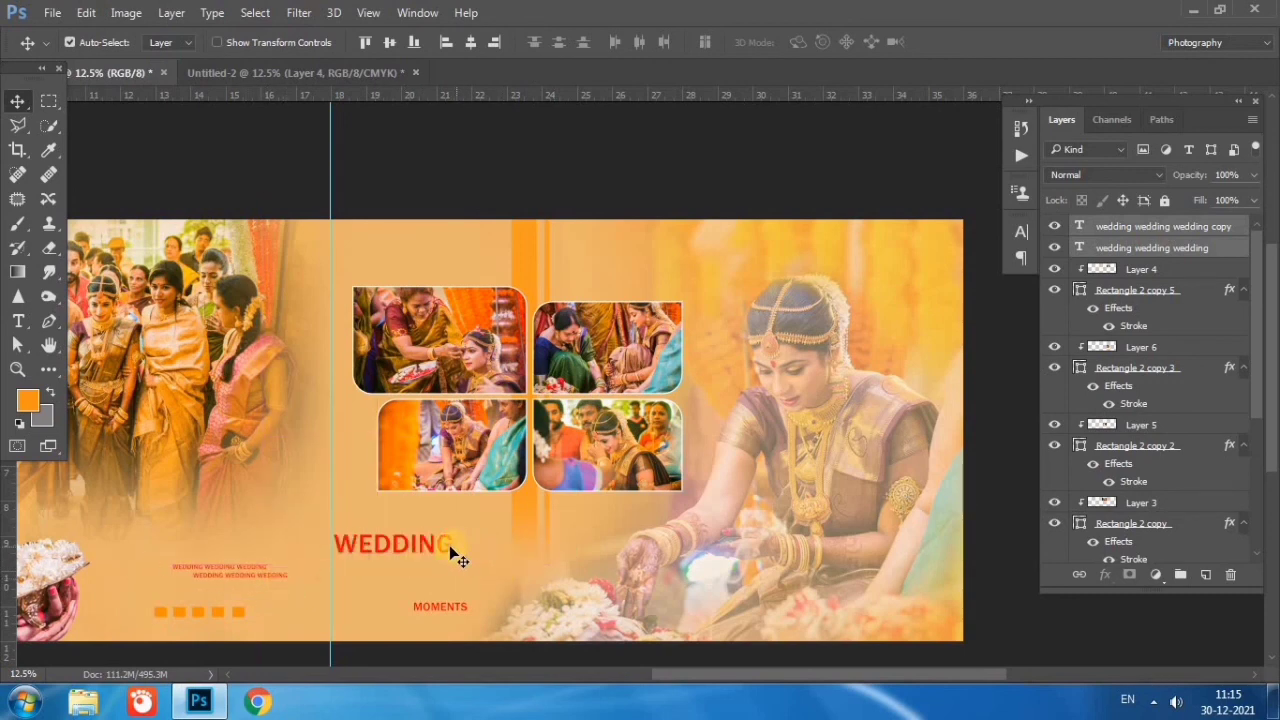
drag(449, 547, 476, 568)
drag(465, 615, 500, 590)
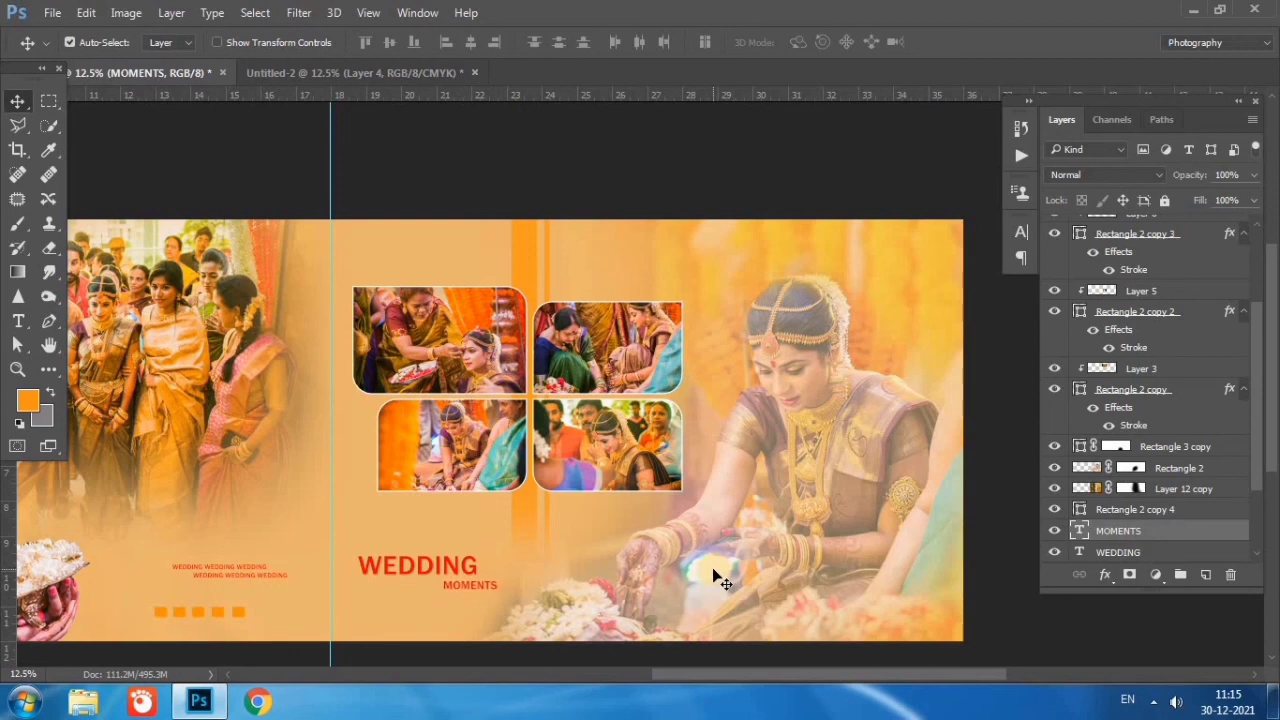
- Draw a rectangle shape above Layer 2 covering the WEDD letters of the title
scroll(1145, 540, down, 2)
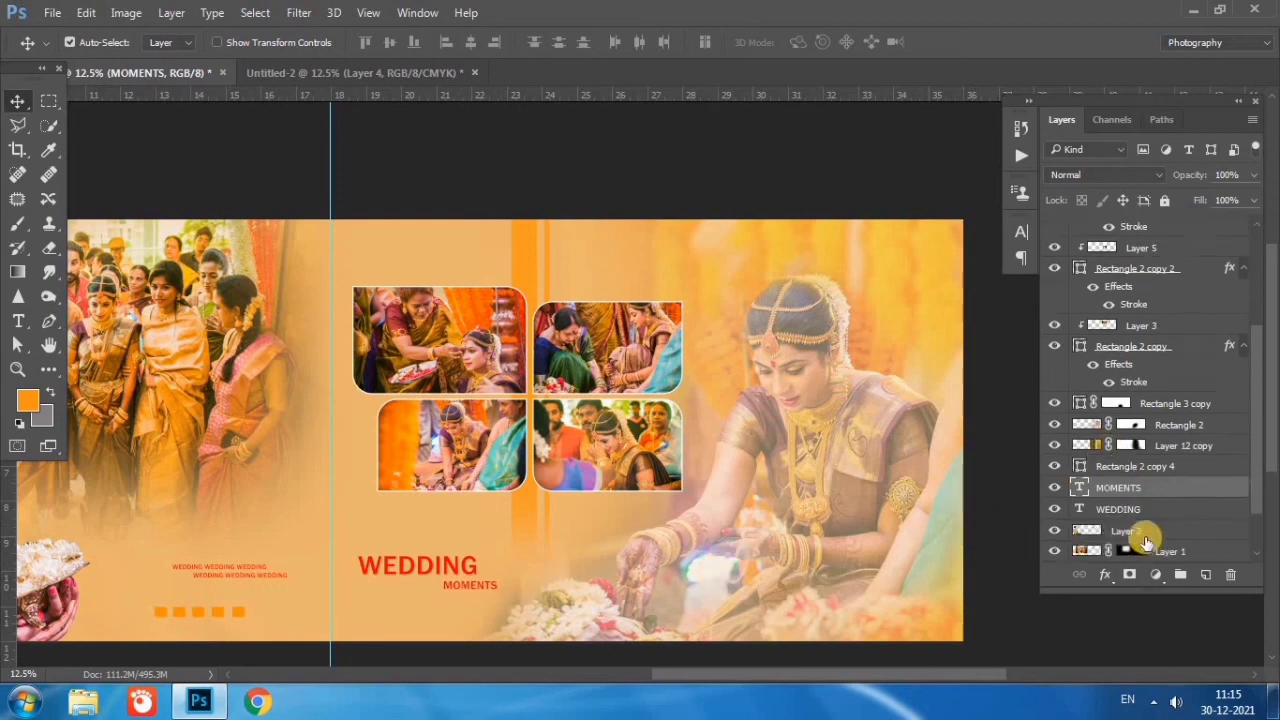
click(1140, 532)
click(48, 369)
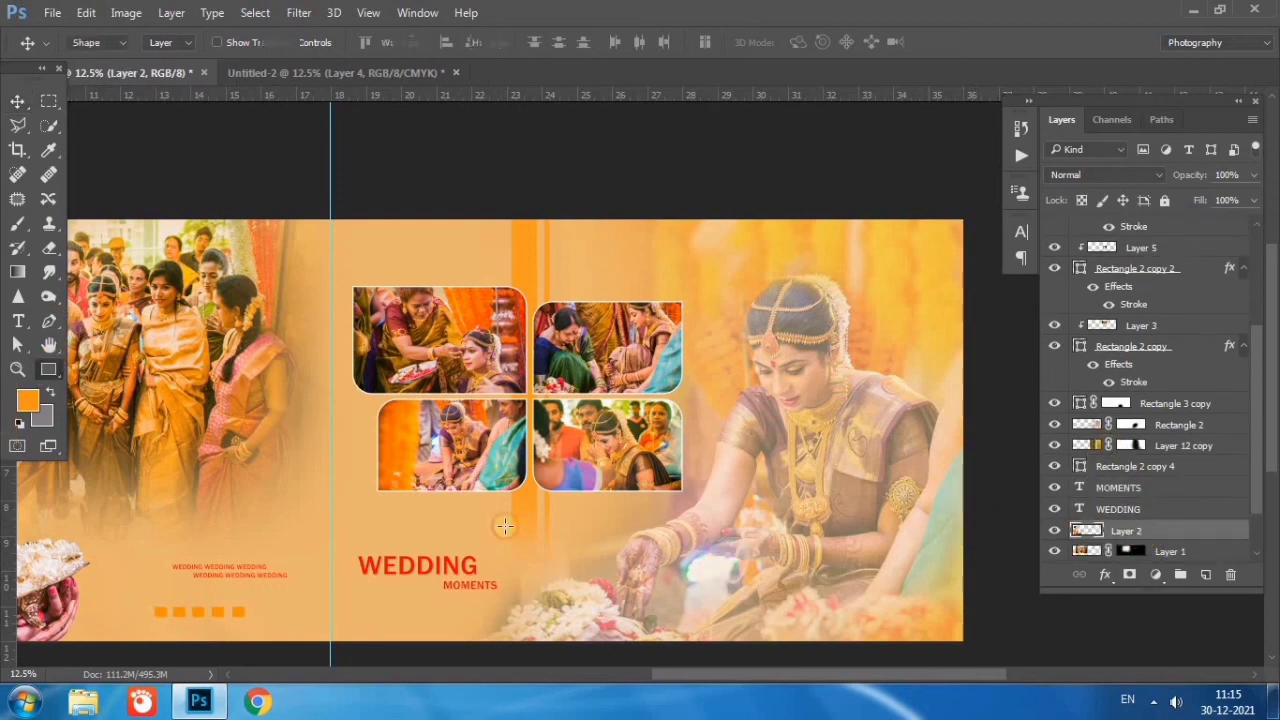
drag(350, 551, 425, 580)
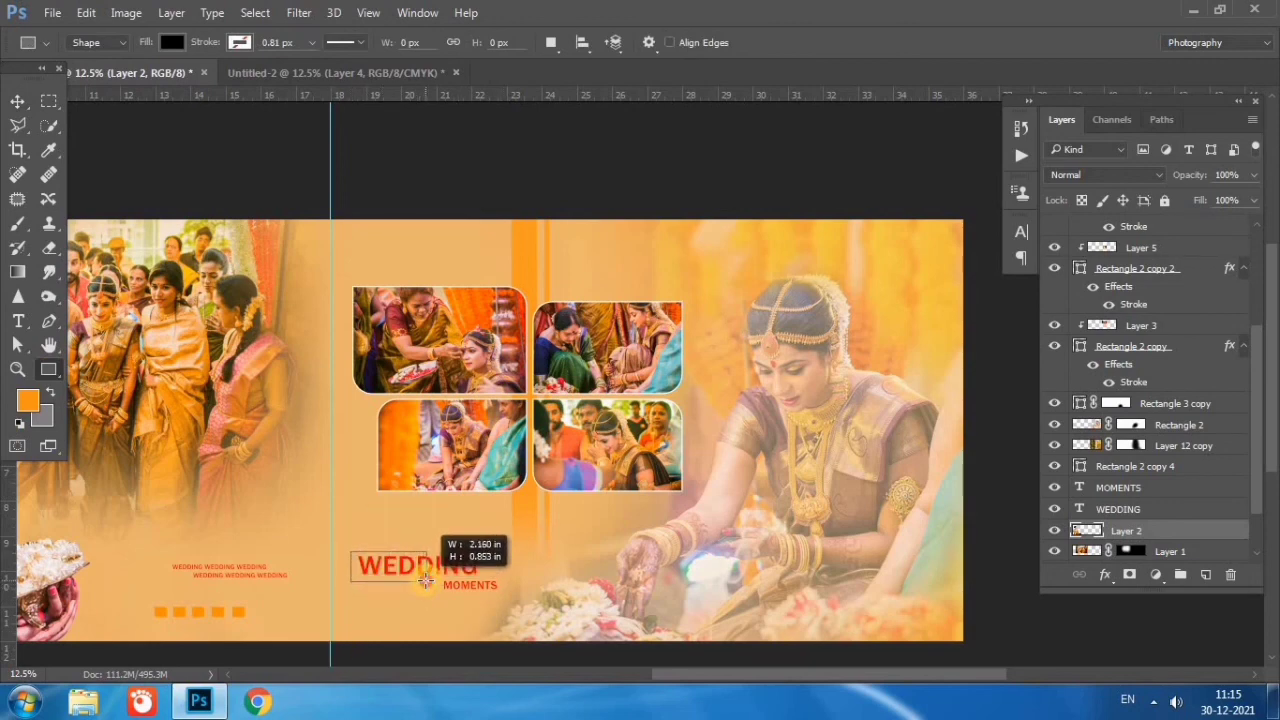
drag(416, 583, 429, 583)
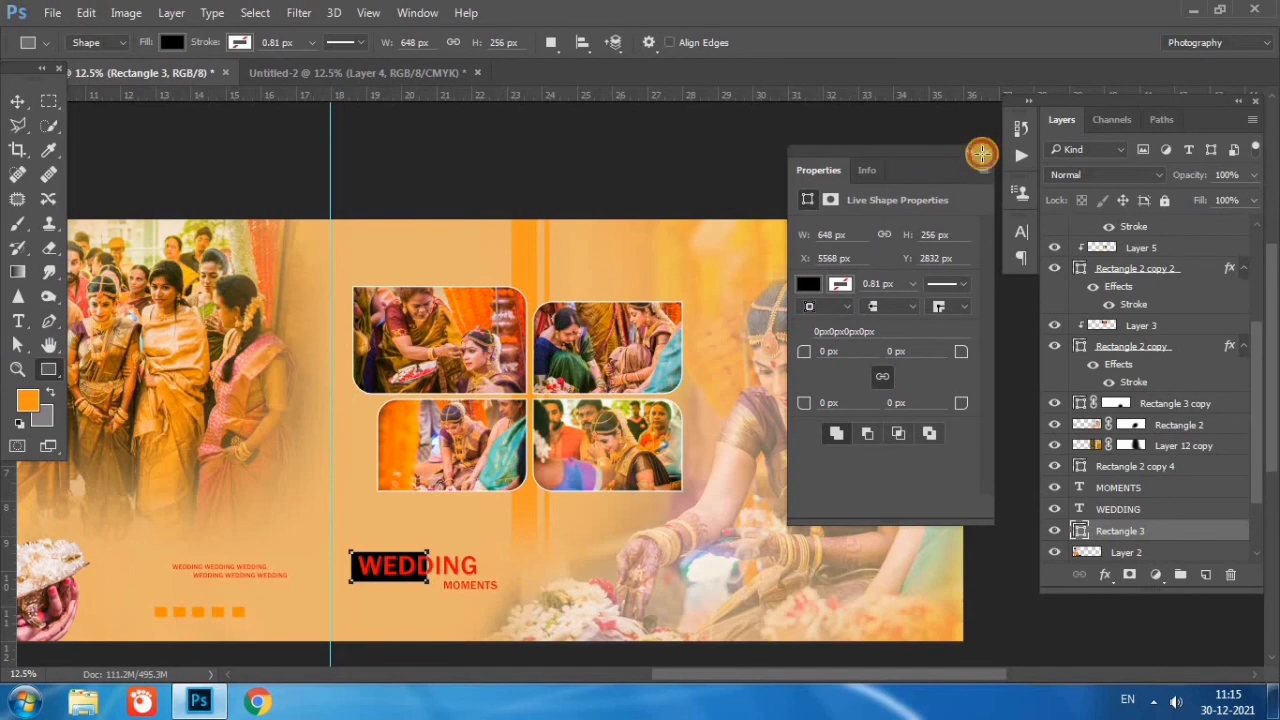
click(981, 153)
- Fill Rectangle 3 with orange sampled from the page
click(17, 101)
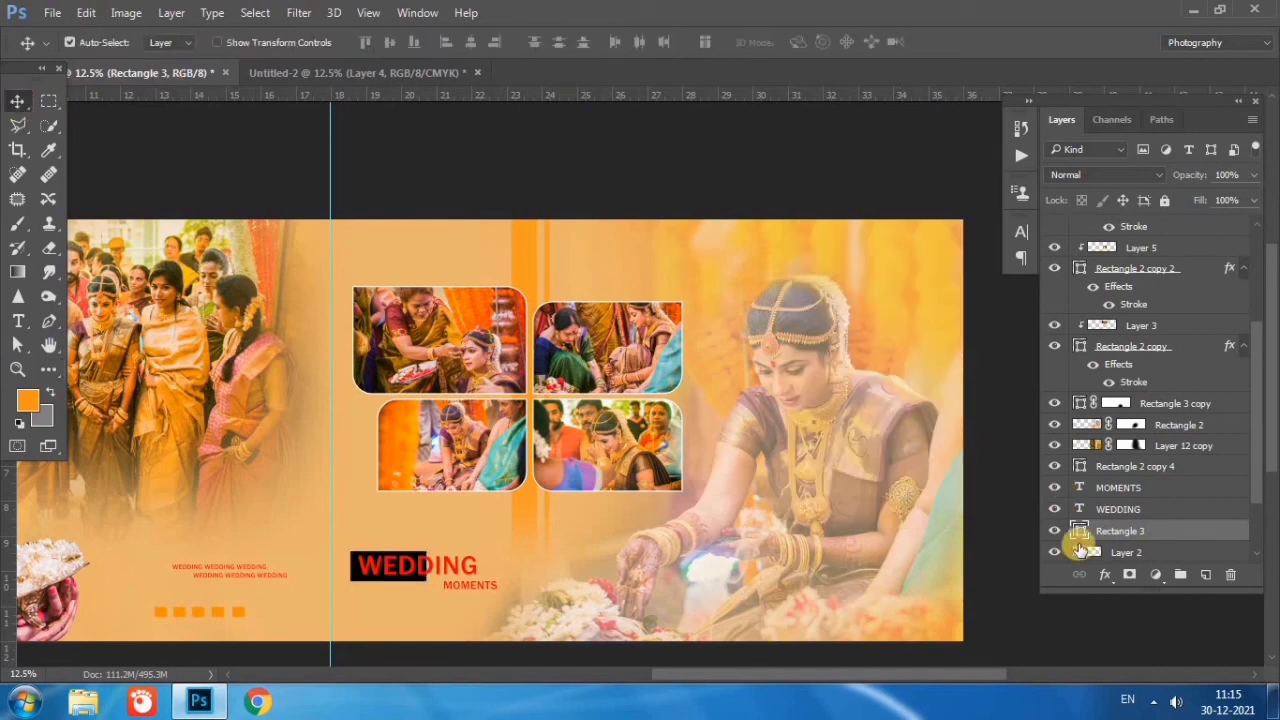
double_click(1079, 531)
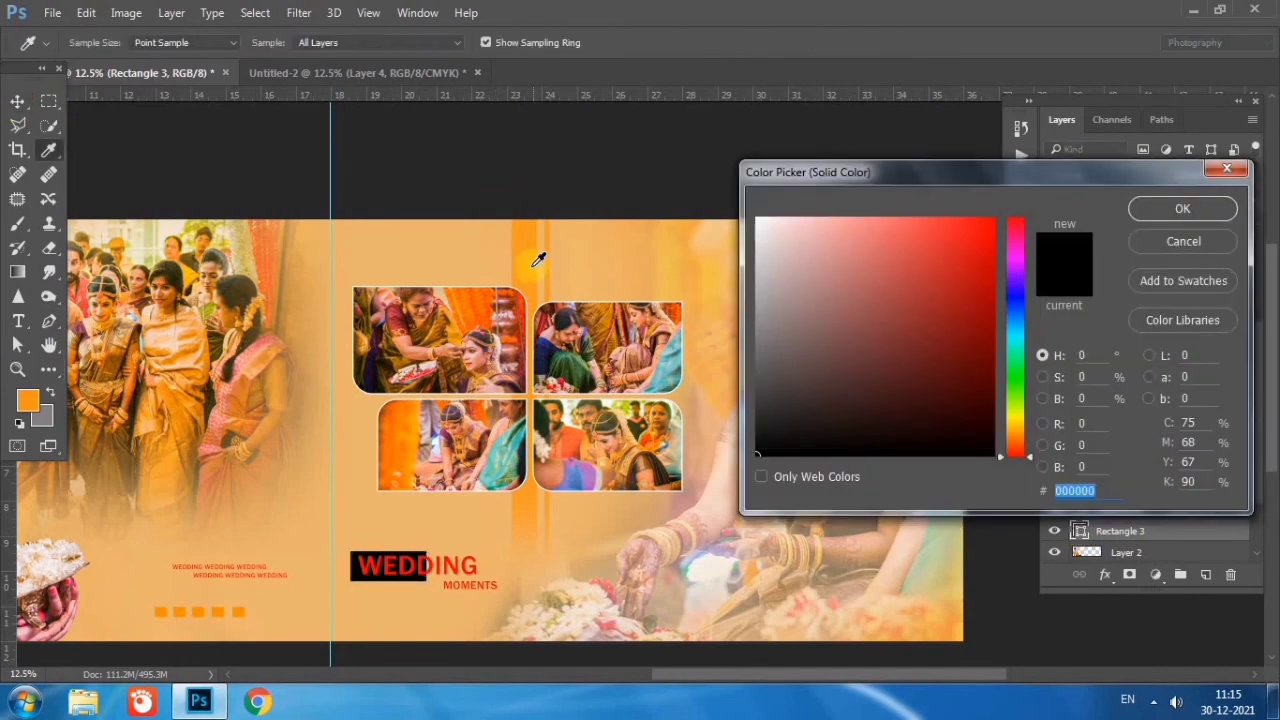
click(536, 264)
click(1170, 208)
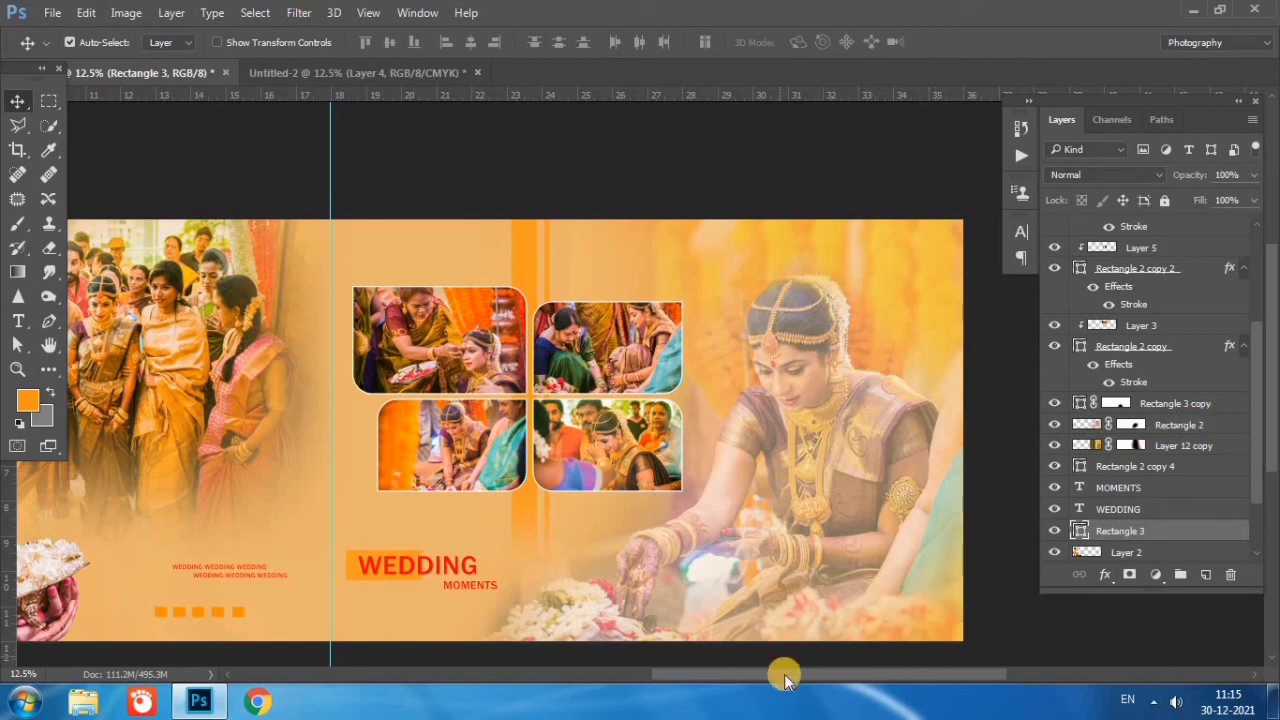
- Scroll the canvas and zoom out to 8.33% to view the whole spread
mouse_move(791, 674)
mouse_down()
mouse_move(783, 688)
mouse_move(672, 686)
mouse_move(766, 686)
mouse_move(735, 680)
mouse_up()
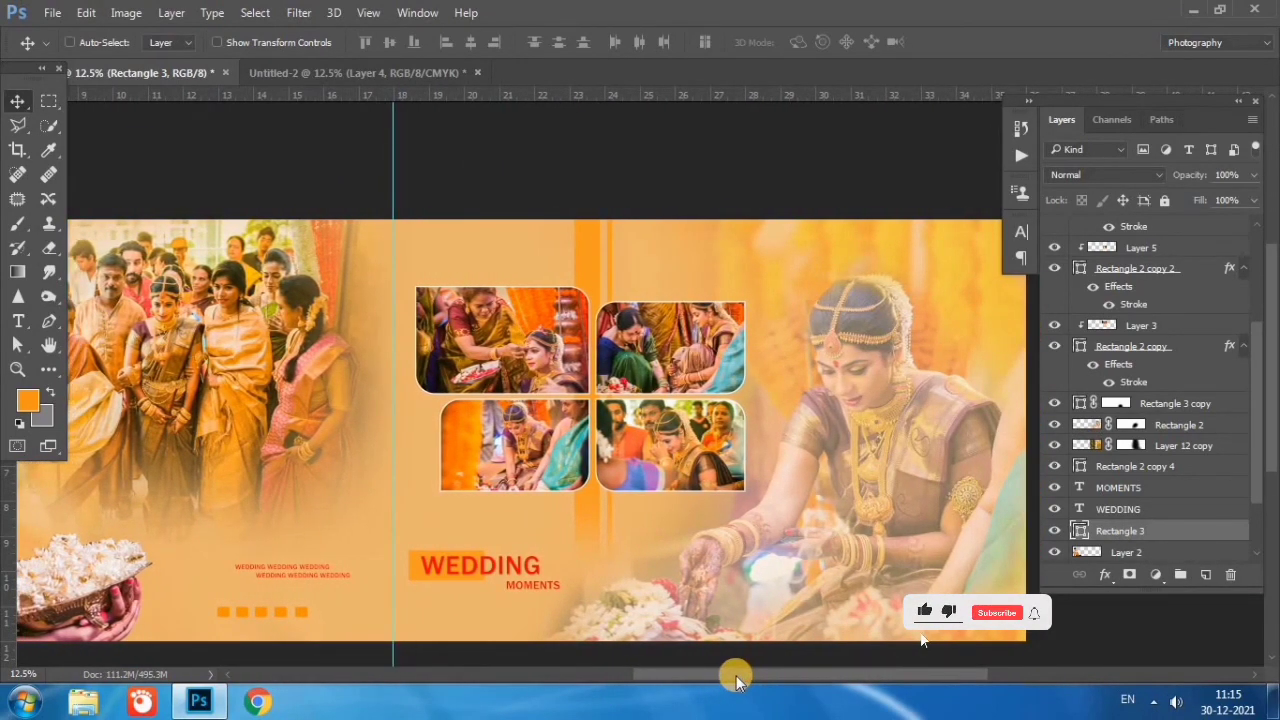
key(ctrl+minus)
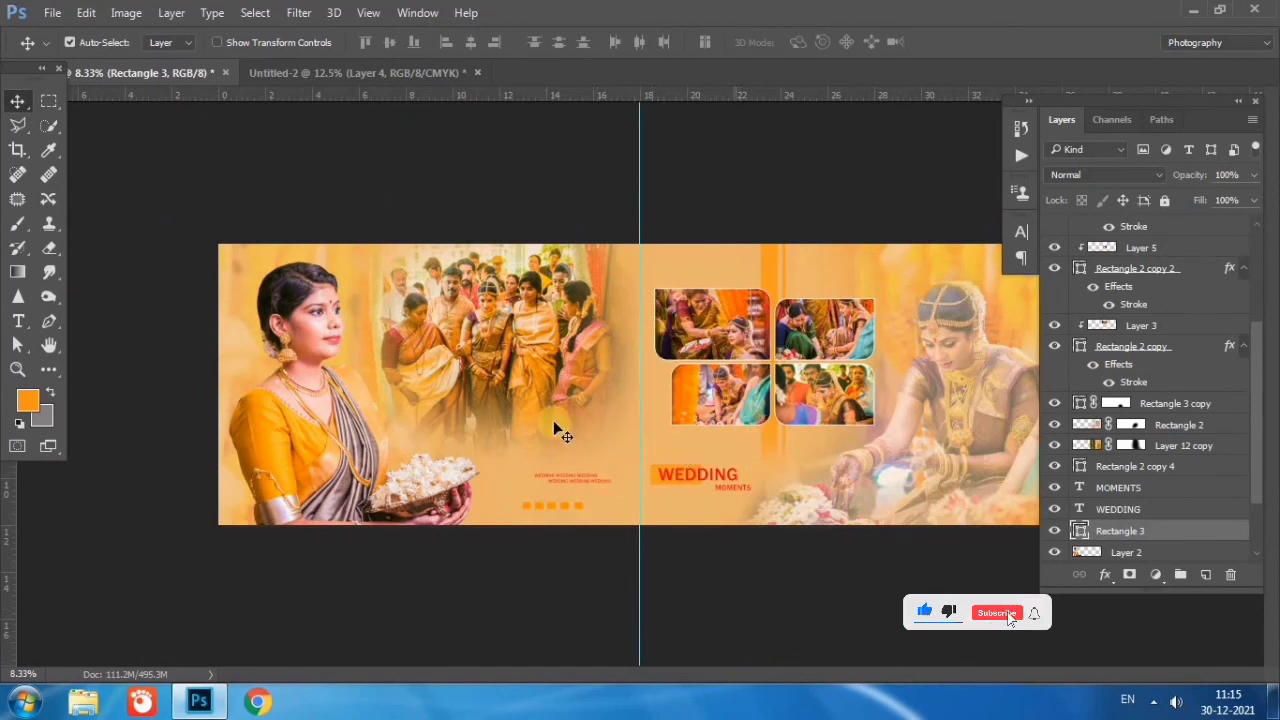